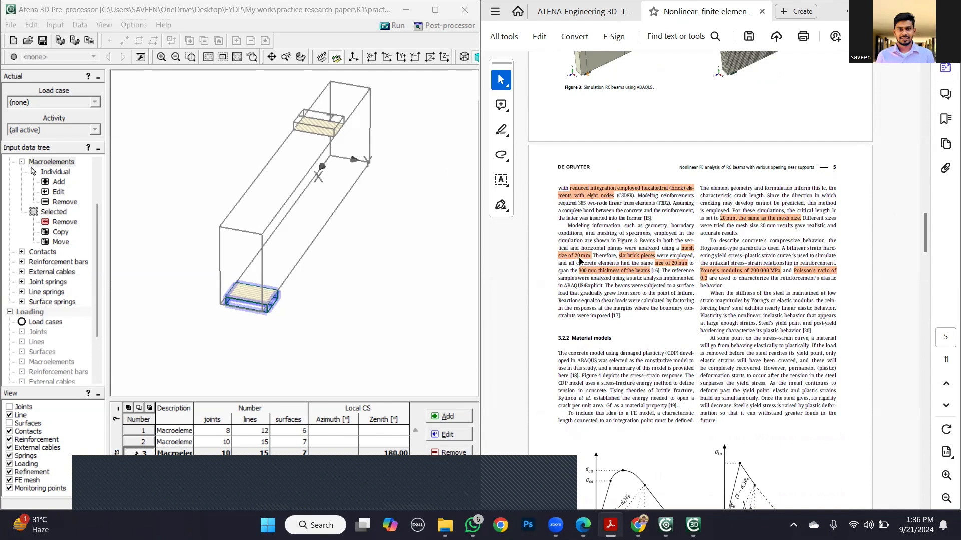
# Open the FE mesh generation parameters and set the global element size to 0.002 m
pyautogui.click(584, 12)
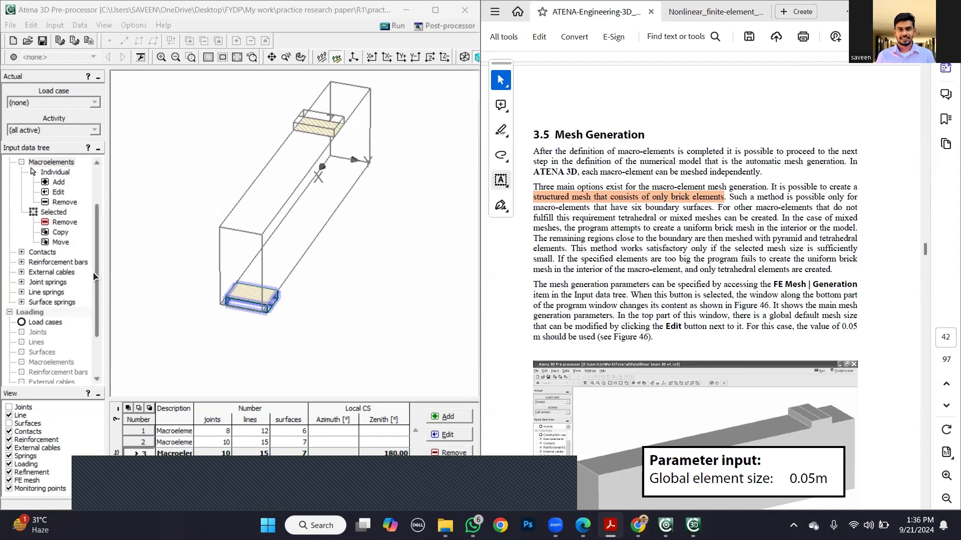
pyautogui.moveTo(95, 275); pyautogui.dragTo(98, 299)
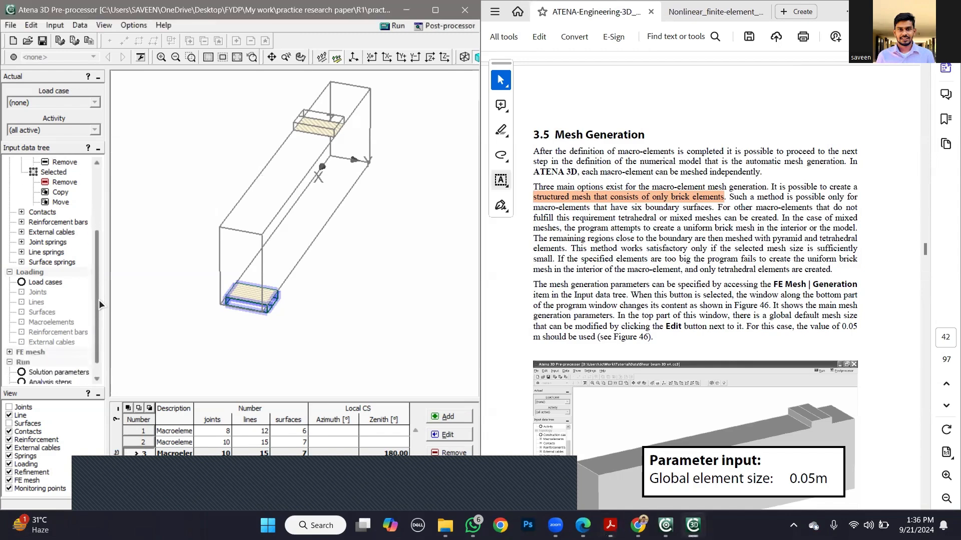
pyautogui.click(10, 353)
pyautogui.click(30, 322)
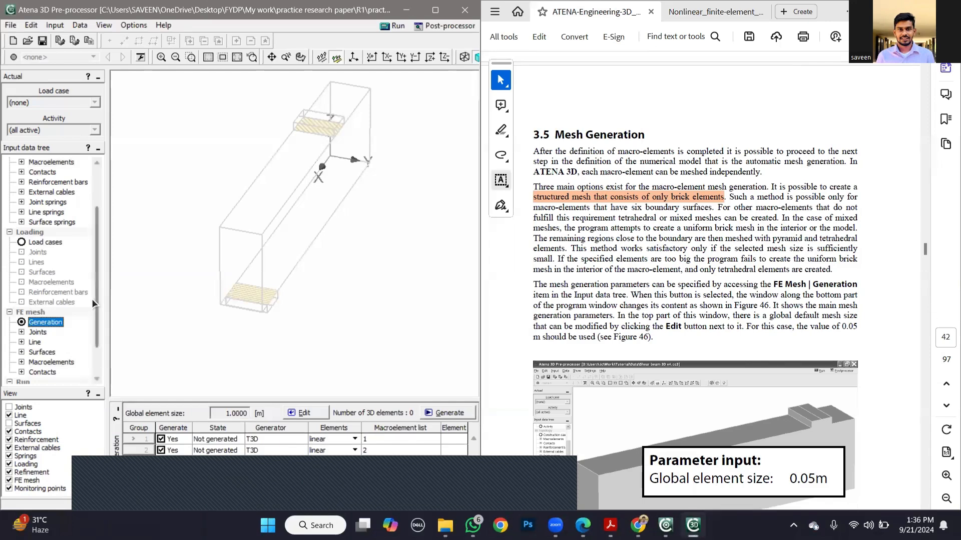
pyautogui.click(900, 259)
pyautogui.scroll(-5, 900, 259)
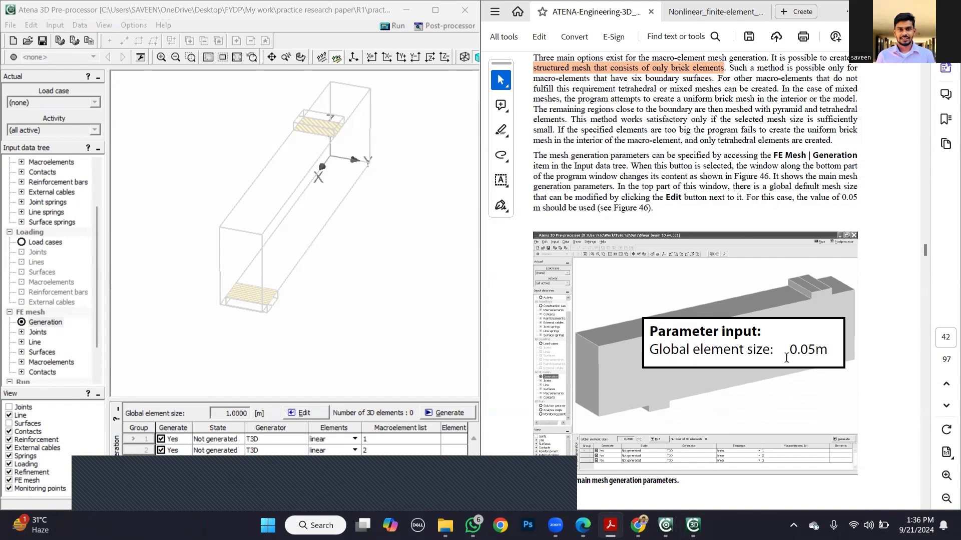
pyautogui.click(302, 413)
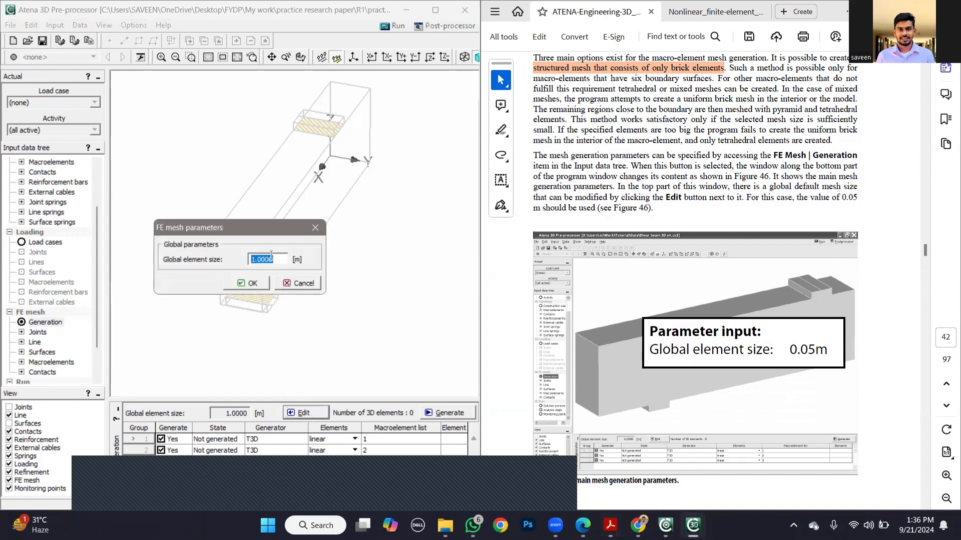
pyautogui.write('0.002')
pyautogui.click(247, 283)
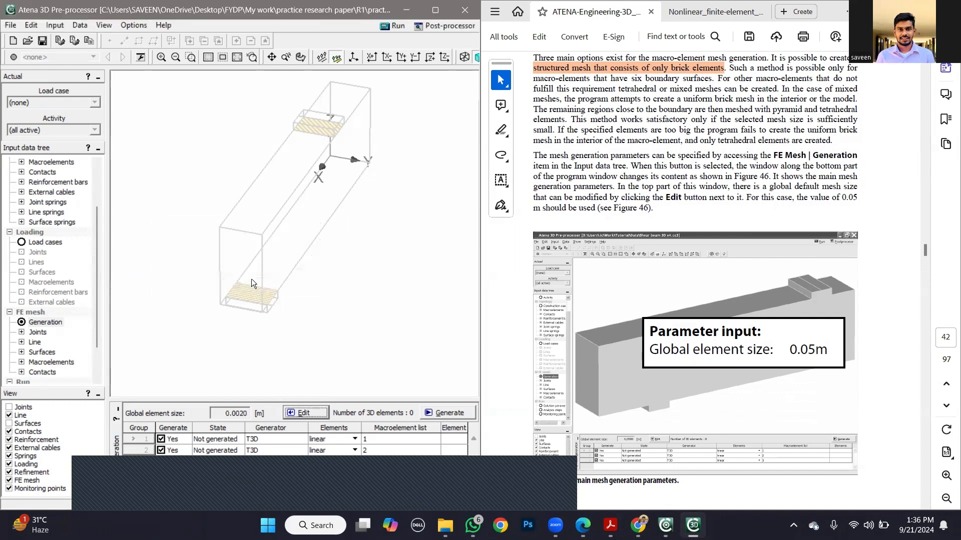
# Define a macroelement mesh prototype with relative size refinement, magnitude 1.000 and the Brick mesh type, following the tutorial's meshing section
pyautogui.click(885, 345)
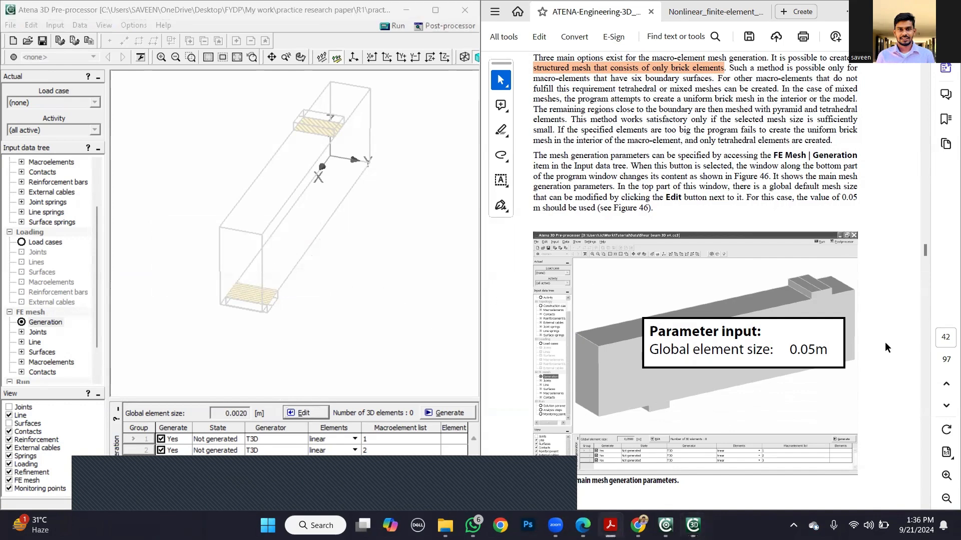
pyautogui.scroll(-10, 885, 346)
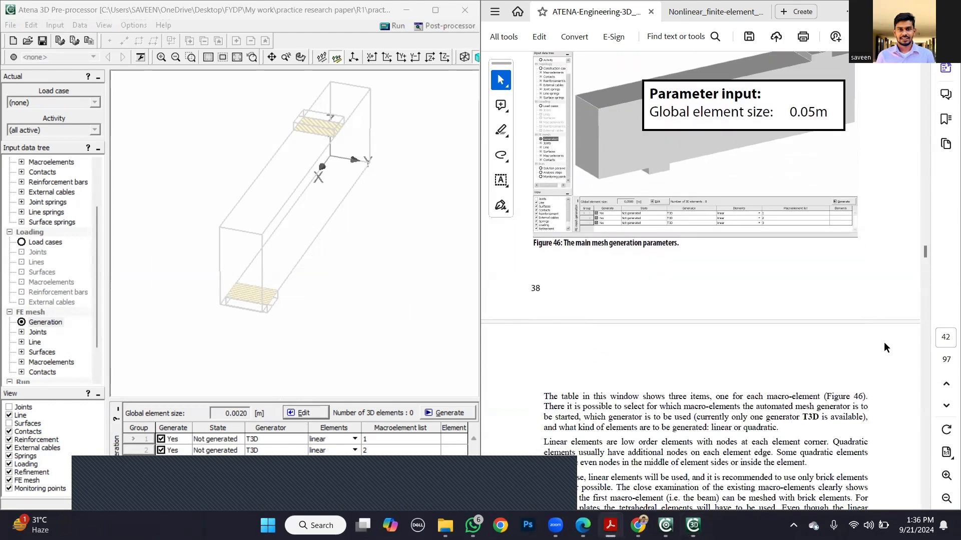
pyautogui.scroll(-3, 791, 314)
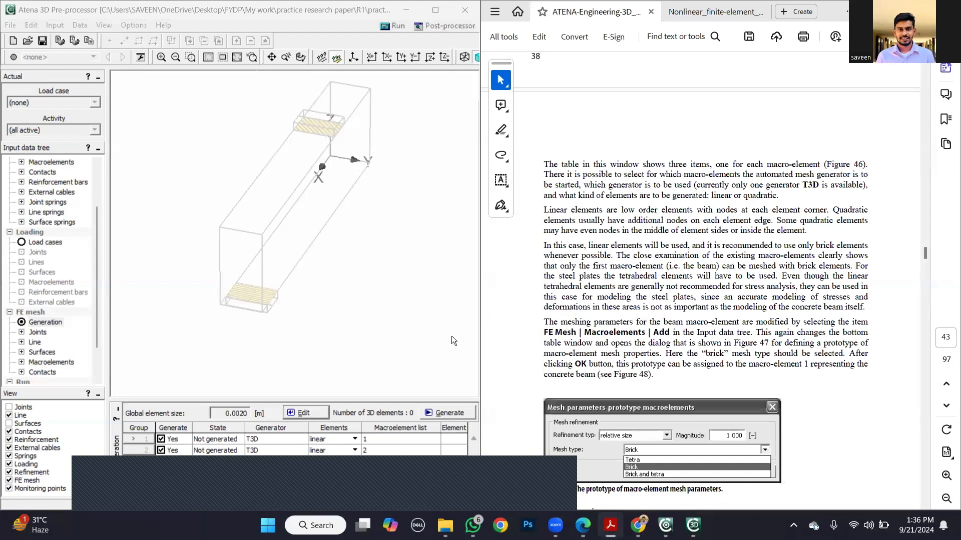
pyautogui.doubleClick(38, 333)
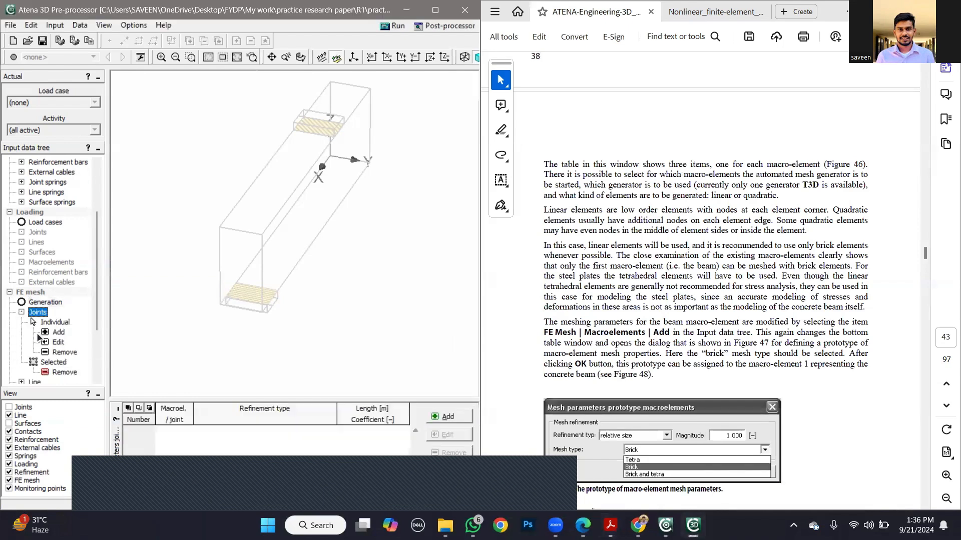
pyautogui.click(45, 302)
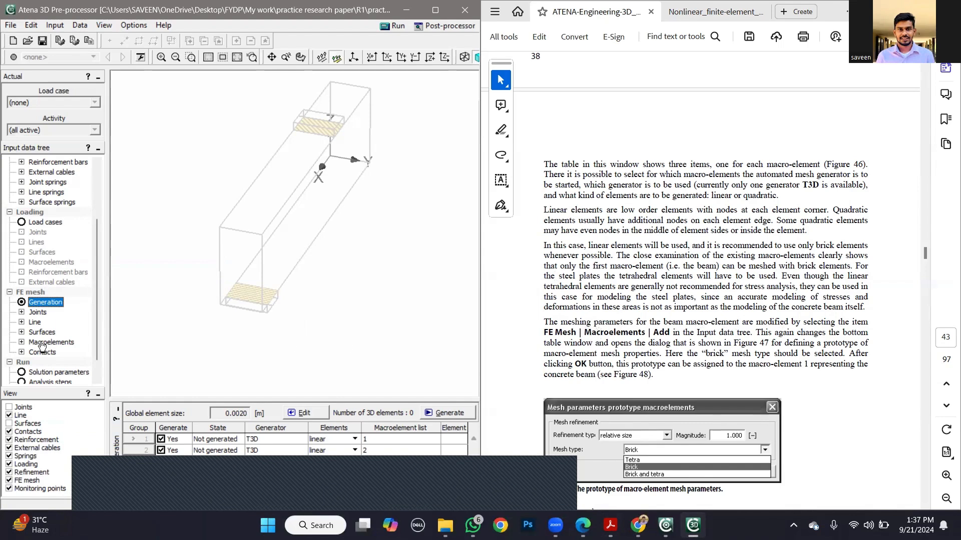
pyautogui.doubleClick(25, 342)
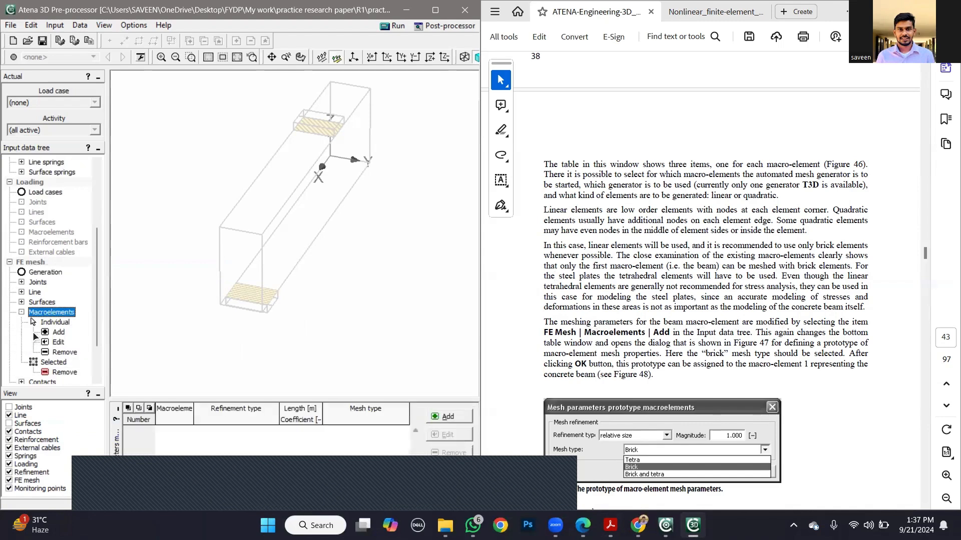
pyautogui.click(46, 333)
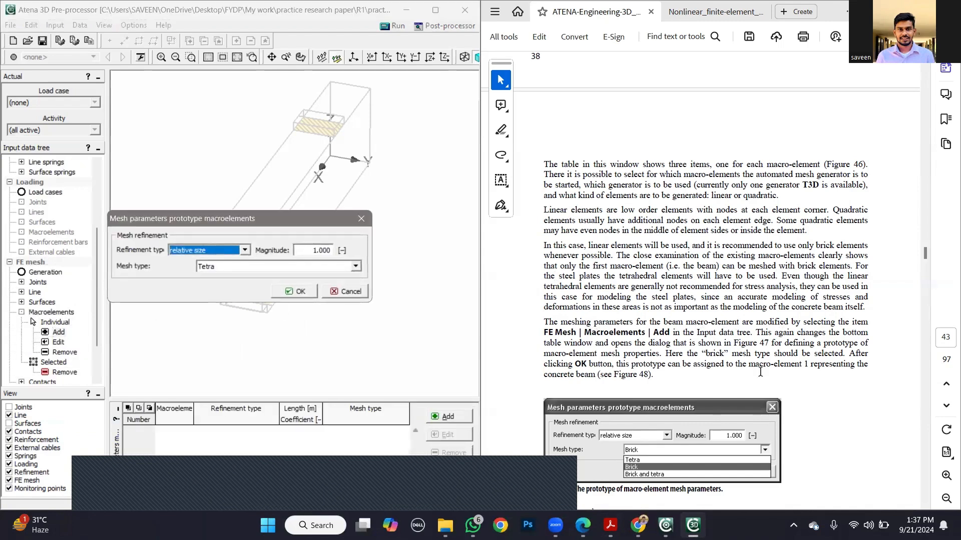
pyautogui.click(280, 269)
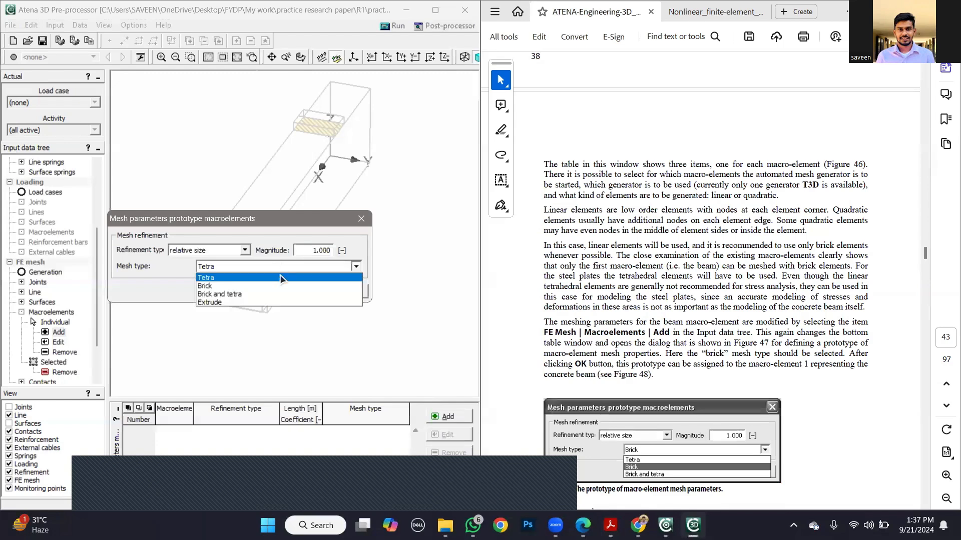
pyautogui.click(278, 284)
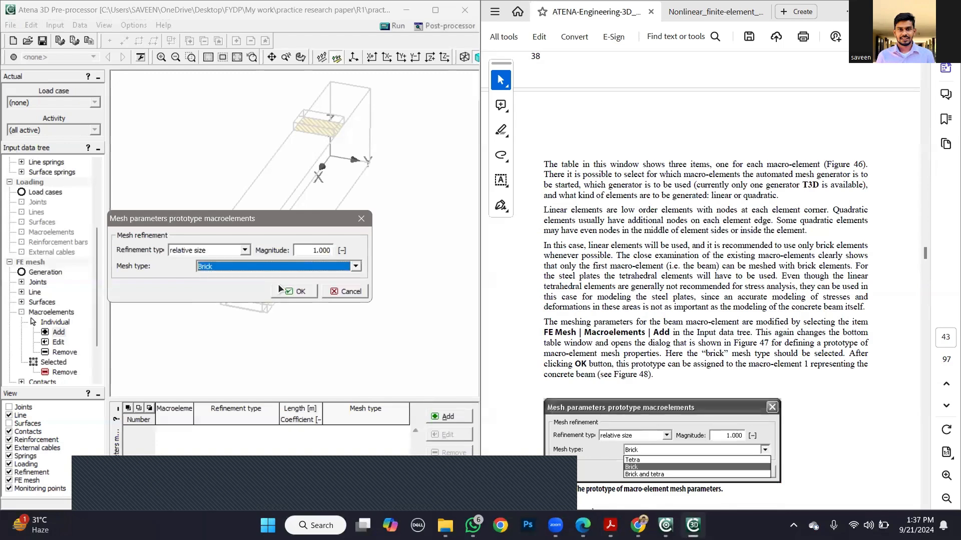
pyautogui.click(877, 423)
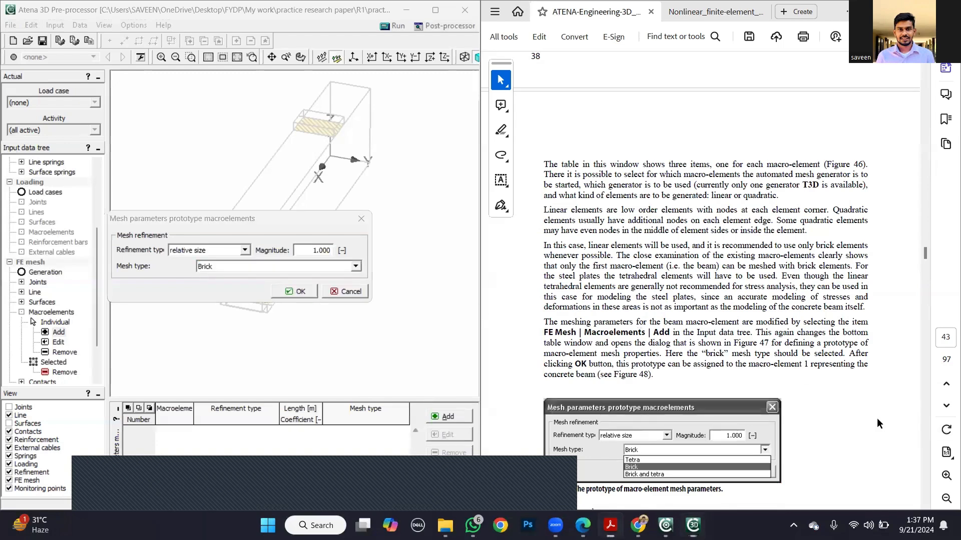
pyautogui.scroll(-8, 874, 418)
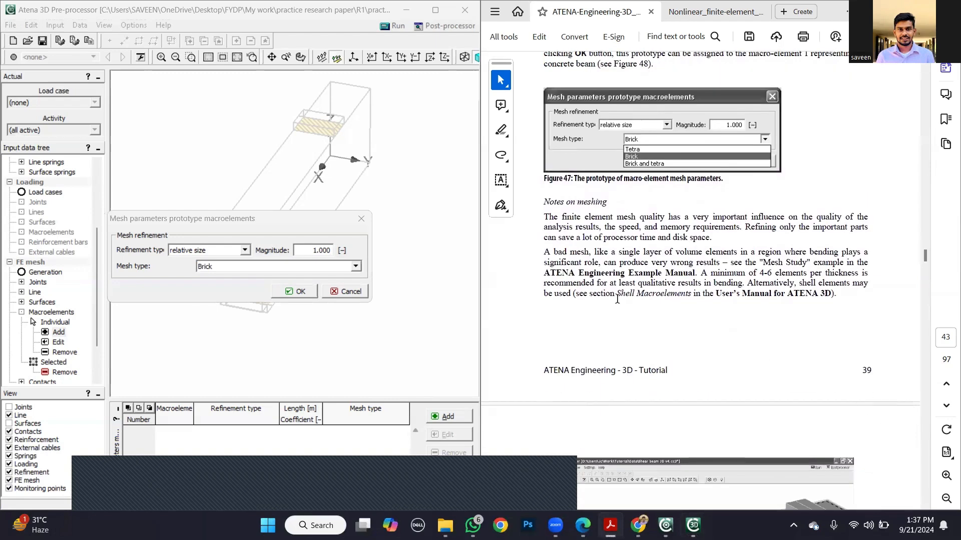
pyautogui.click(288, 292)
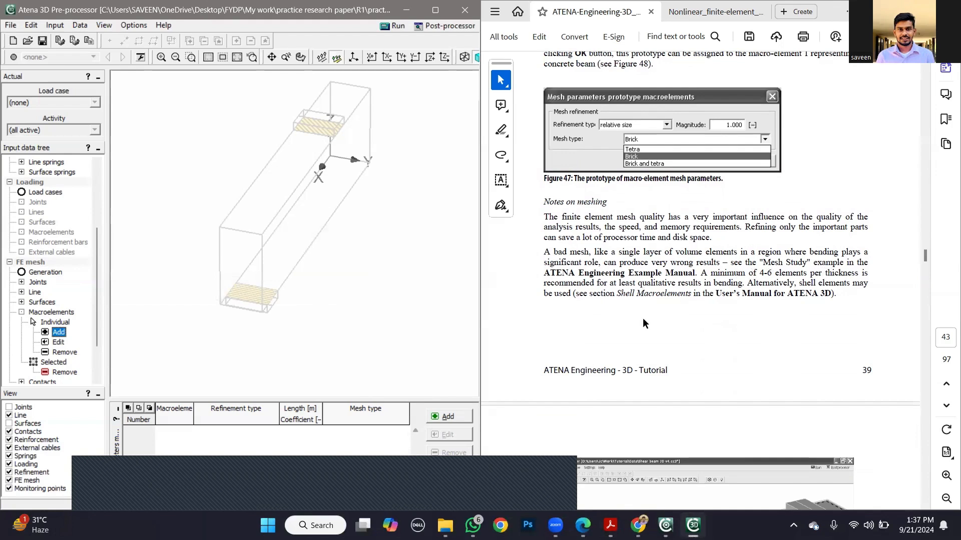
# Assign the brick mesh prototype to macroelement 1, the concrete beam
pyautogui.doubleClick(556, 370)
pyautogui.scroll(-5, 572, 319)
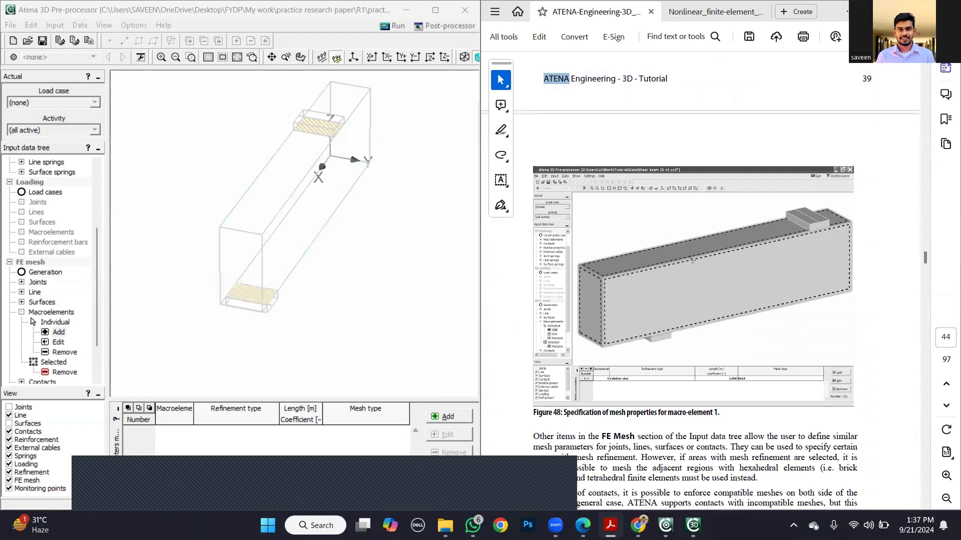
pyautogui.click(319, 178)
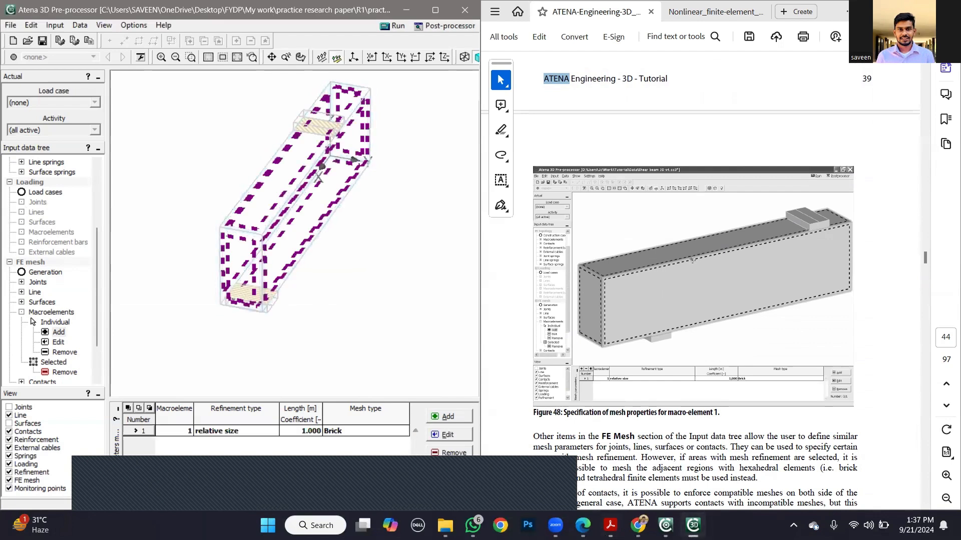
# Try to generate the finite element mesh for all macroelements with the 0.002 m global element size, and dismiss the resulting dialogs
pyautogui.click(876, 417)
pyautogui.scroll(-1, 876, 417)
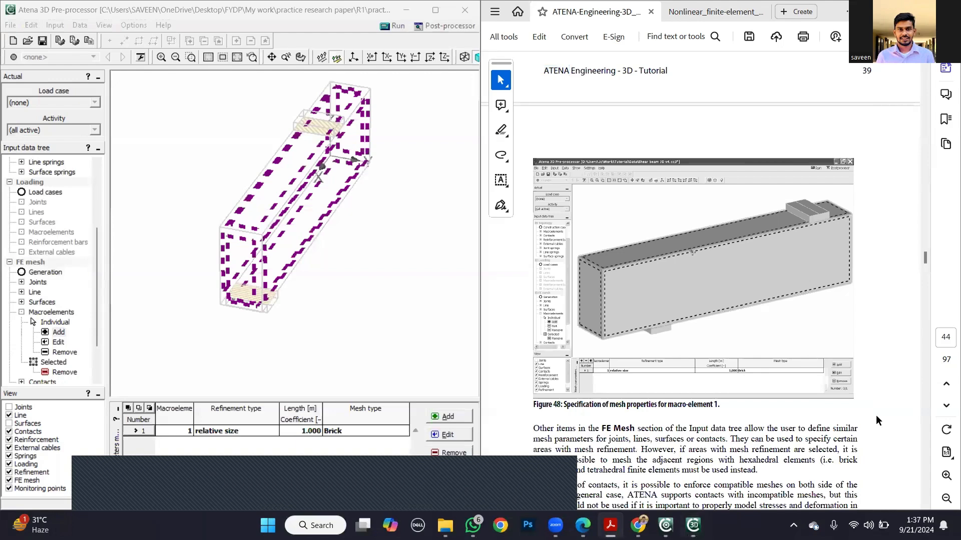
pyautogui.scroll(-3, 876, 417)
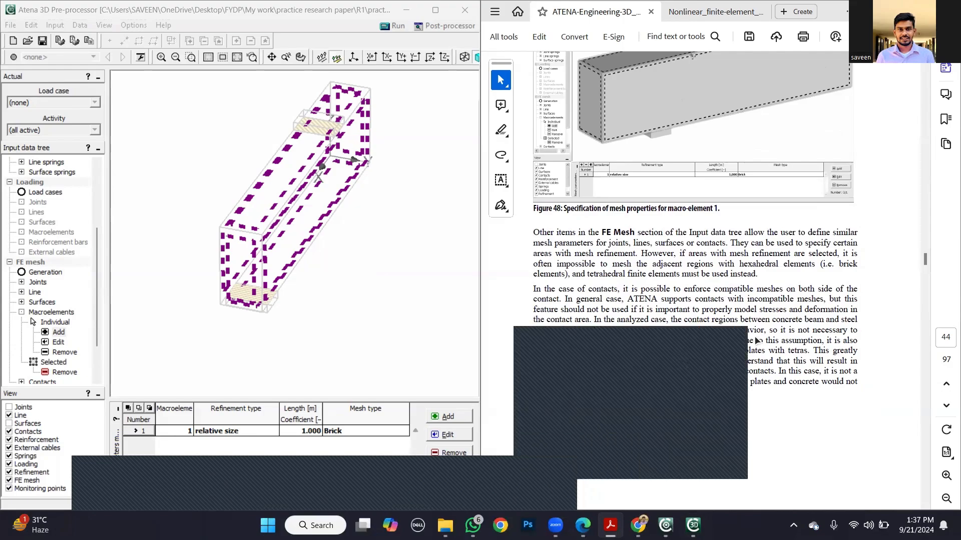
pyautogui.scroll(-5, 682, 354)
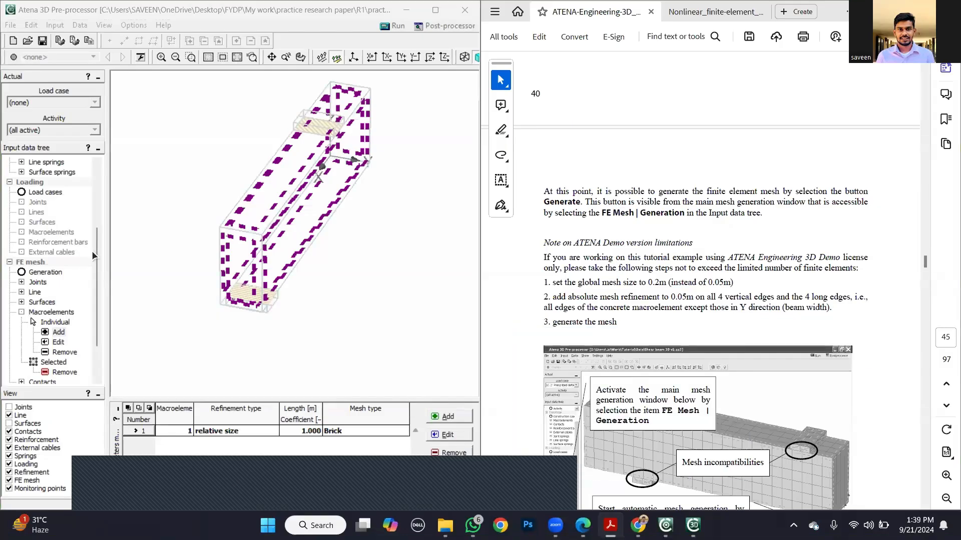
pyautogui.click(44, 272)
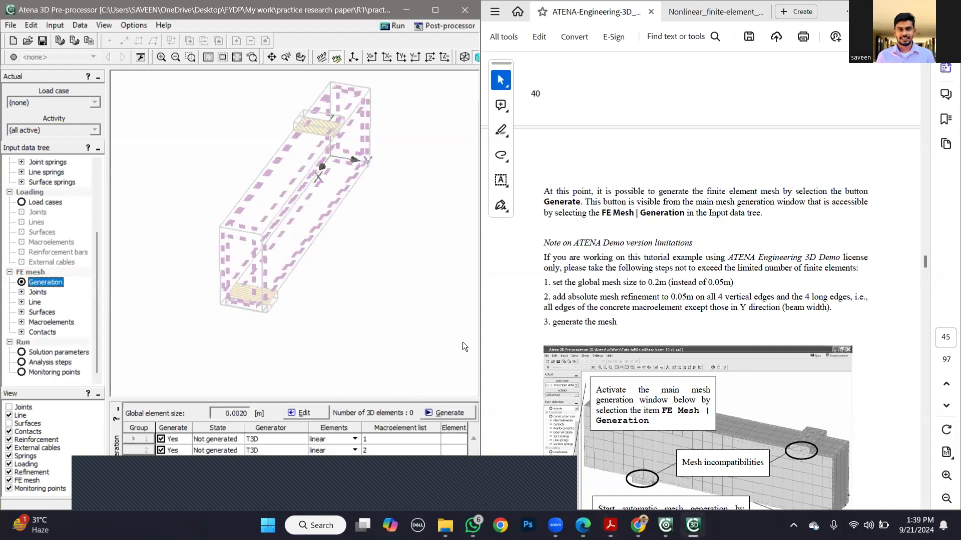
pyautogui.click(439, 413)
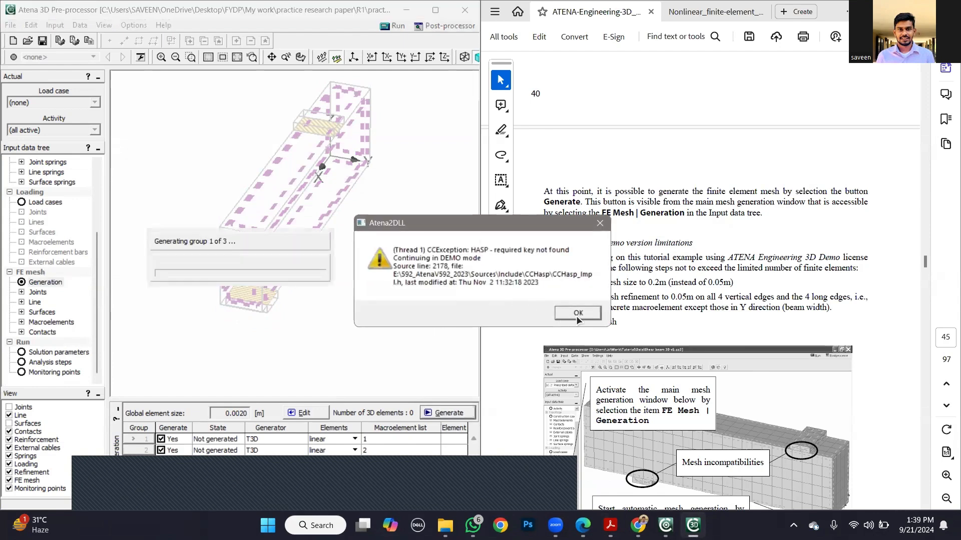
pyautogui.click(578, 313)
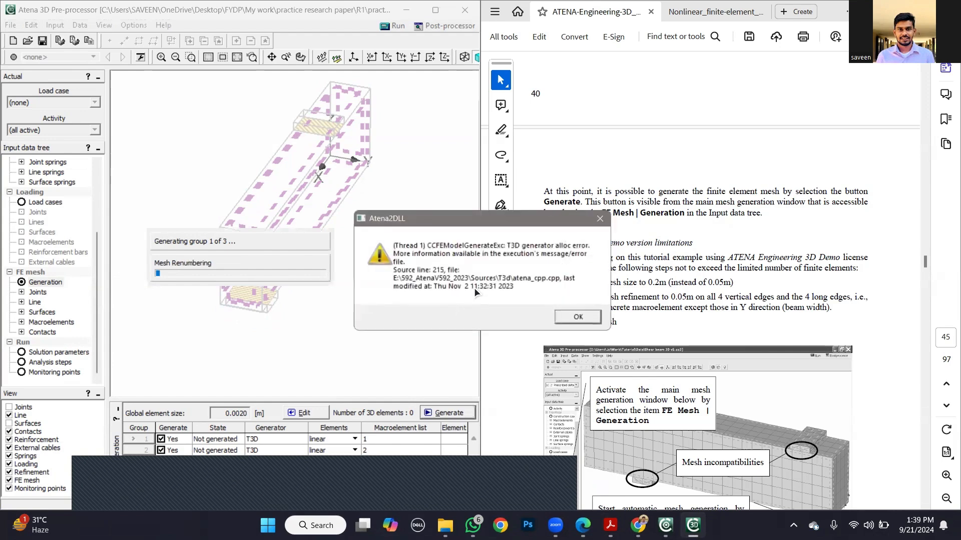
pyautogui.click(577, 317)
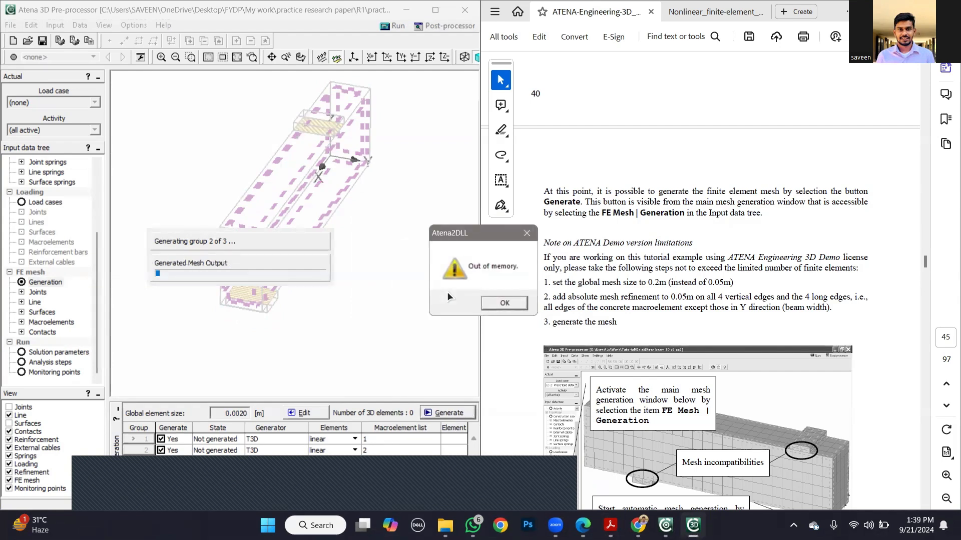
pyautogui.click(517, 301)
pyautogui.click(494, 302)
pyautogui.click(576, 360)
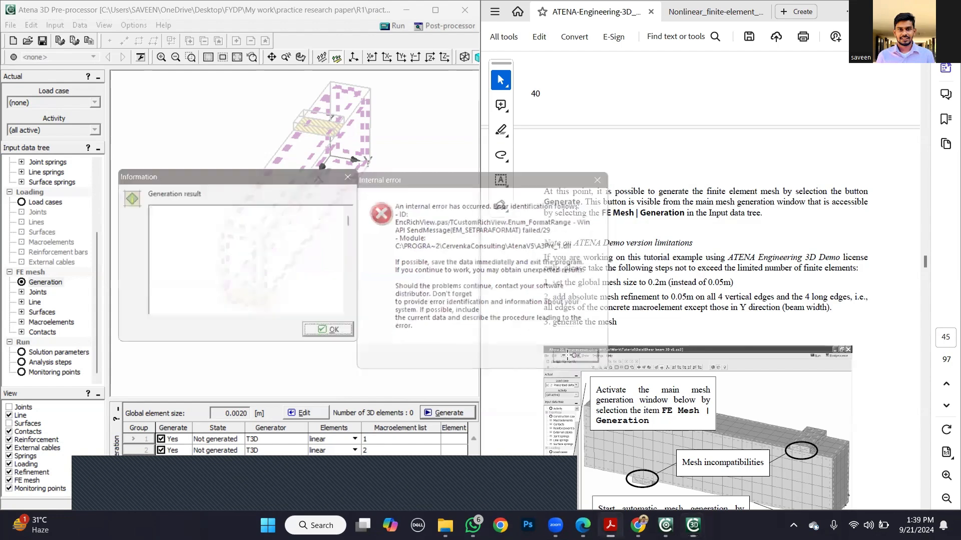
pyautogui.click(320, 334)
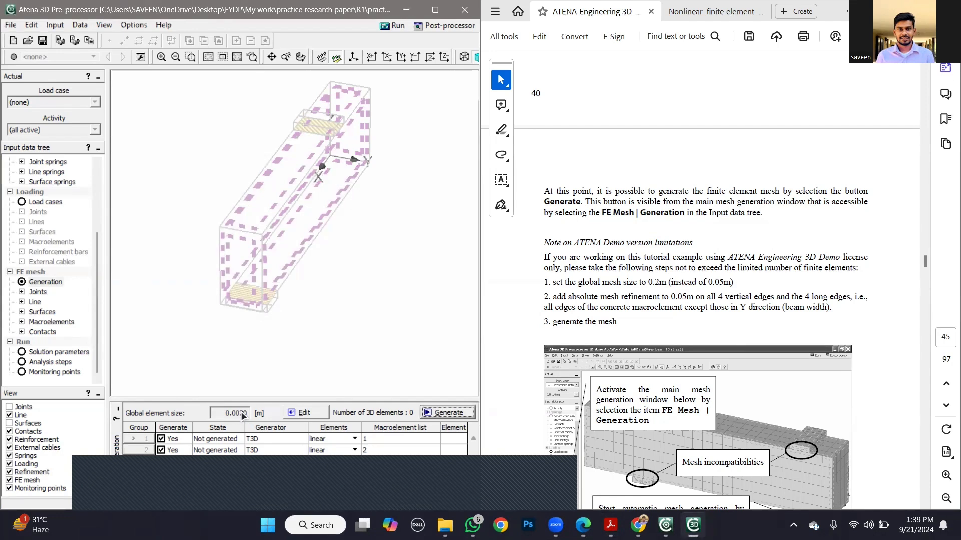
# Open the global element size of the FE mesh for editing
pyautogui.click(287, 417)
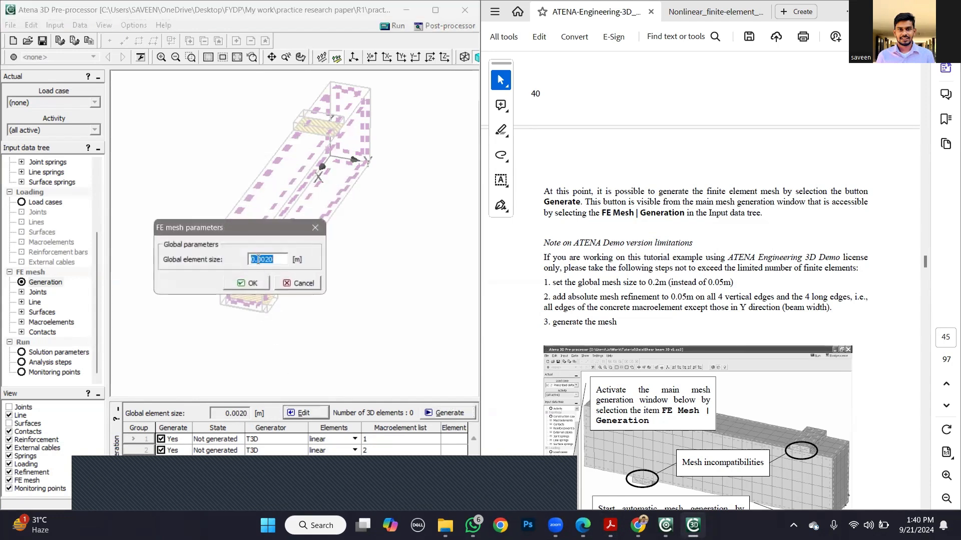
pyautogui.click(265, 259)
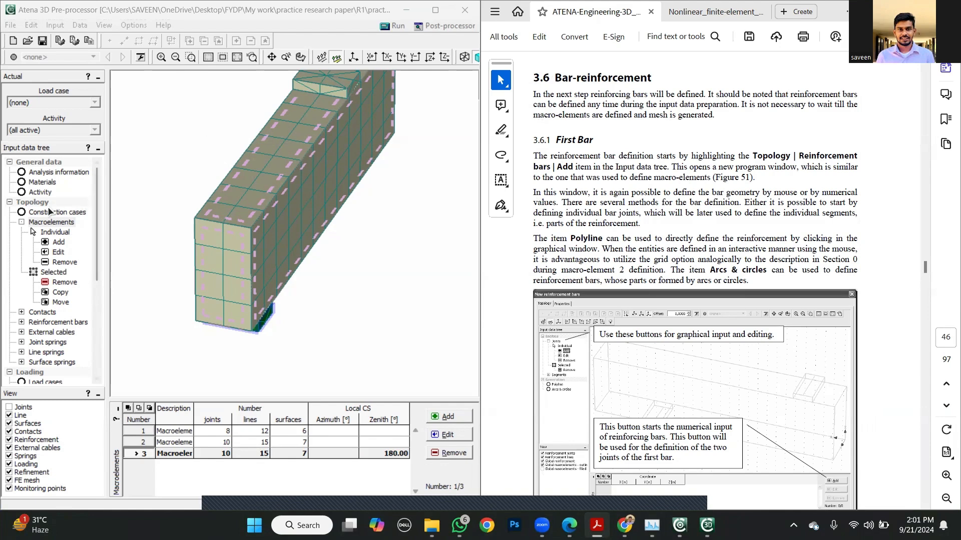
# Start defining a new reinforcement bar in the topology data and reposition its dialog so that all of it is accessible
pyautogui.click(22, 324)
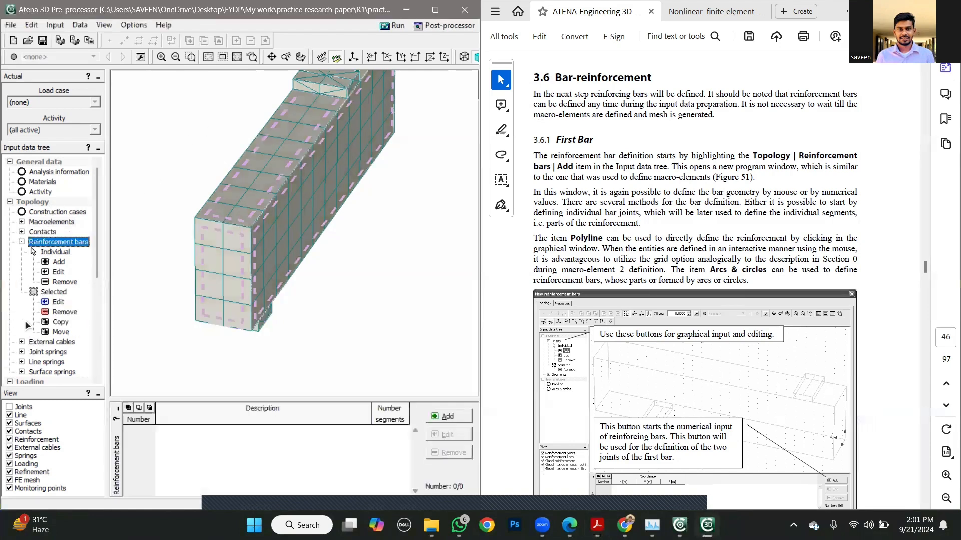
pyautogui.click(46, 262)
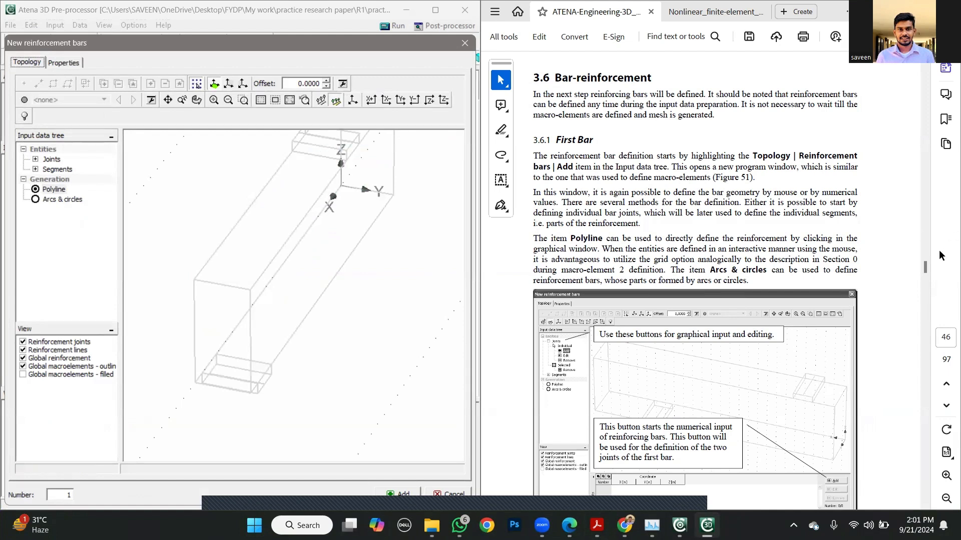
pyautogui.click(894, 248)
pyautogui.scroll(-3, 893, 248)
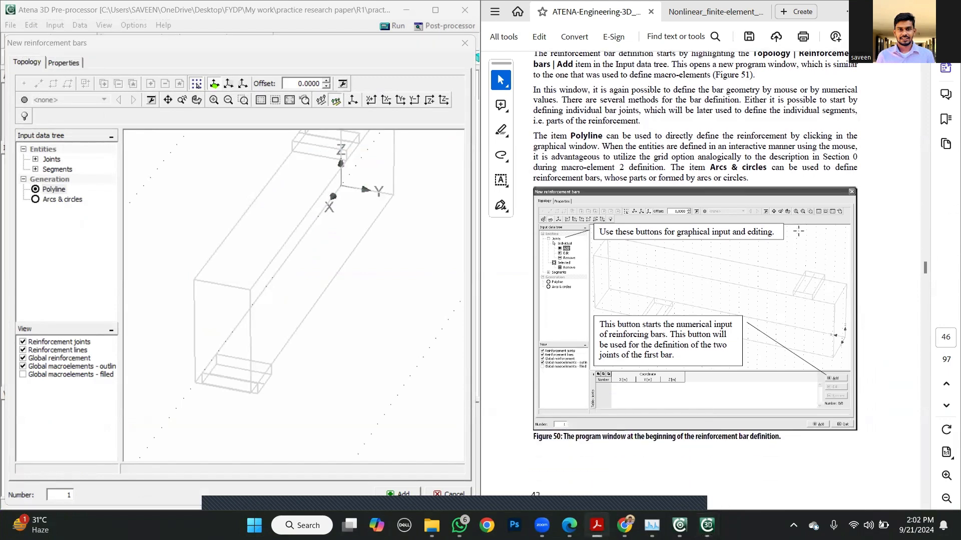
pyautogui.click(36, 191)
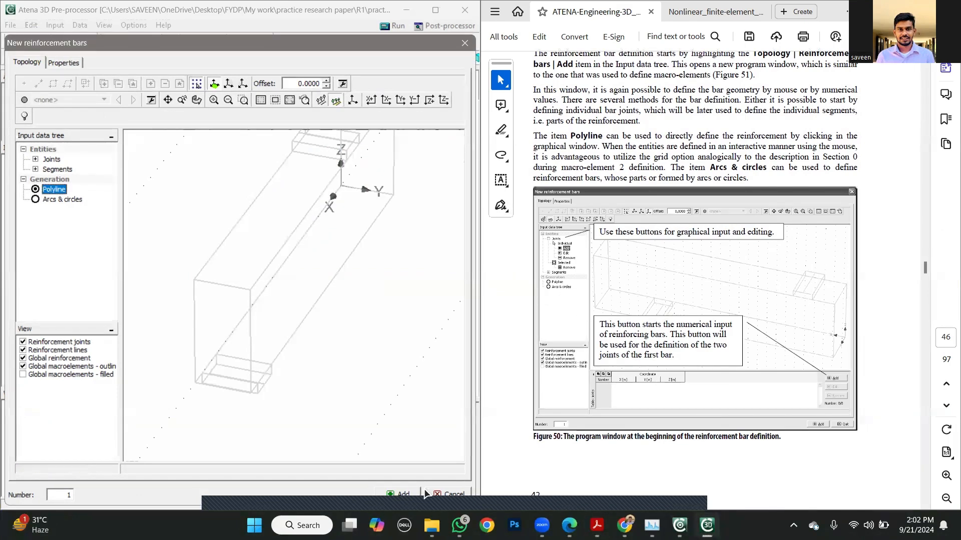
pyautogui.moveTo(362, 40); pyautogui.dragTo(361, 27)
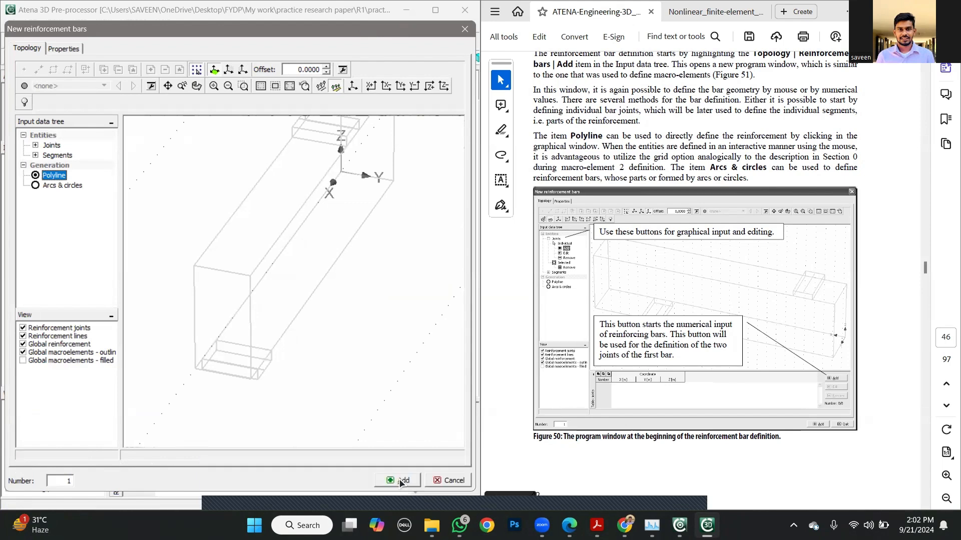
# Add the bar's first joint at X 0.0000, Y 0.0500, Z 0.0500 m, following the tutorial's coordinates
pyautogui.click(36, 145)
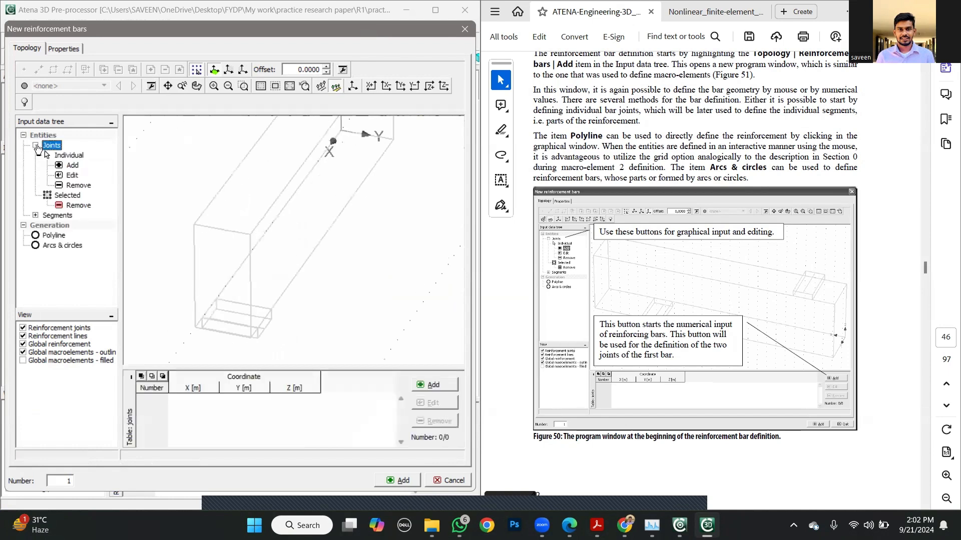
pyautogui.click(59, 166)
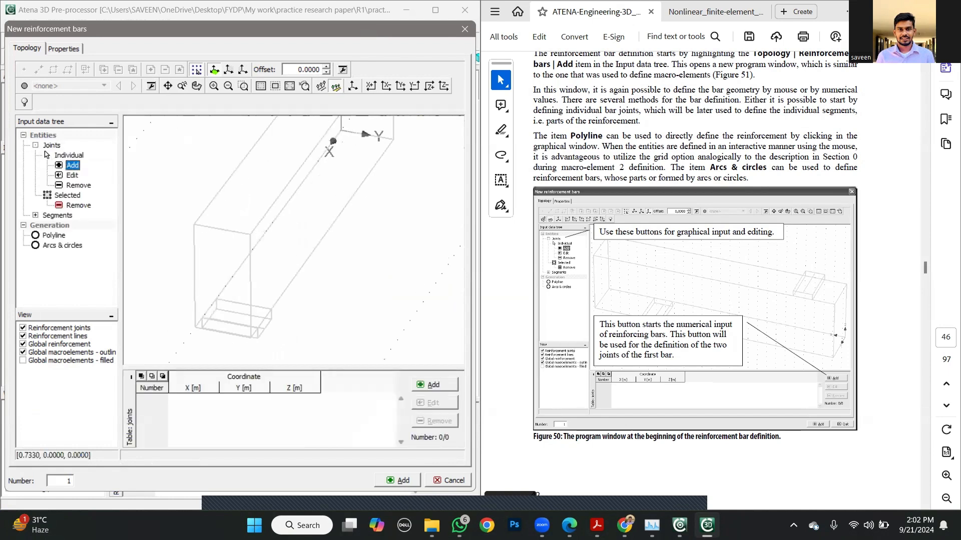
pyautogui.click(430, 385)
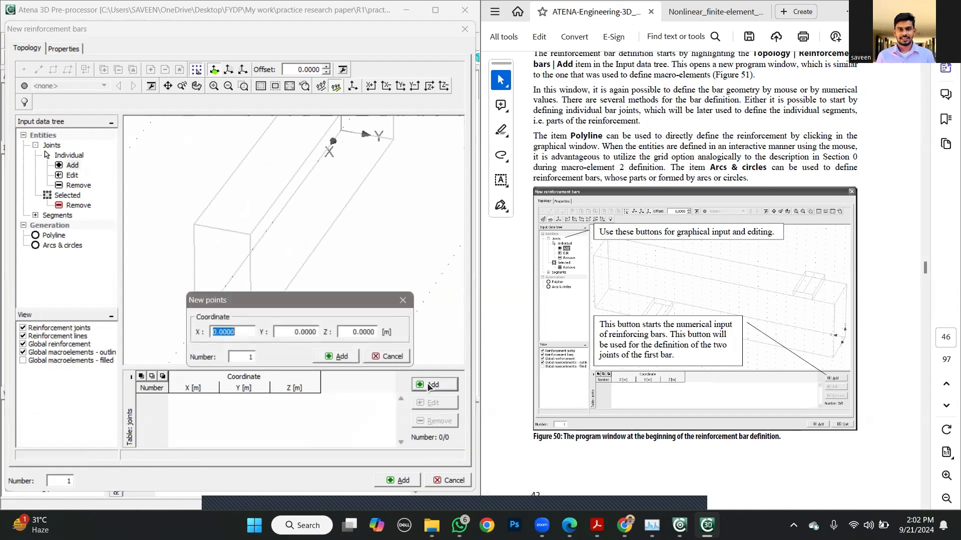
pyautogui.scroll(-1, 898, 331)
pyautogui.scroll(-6, 898, 329)
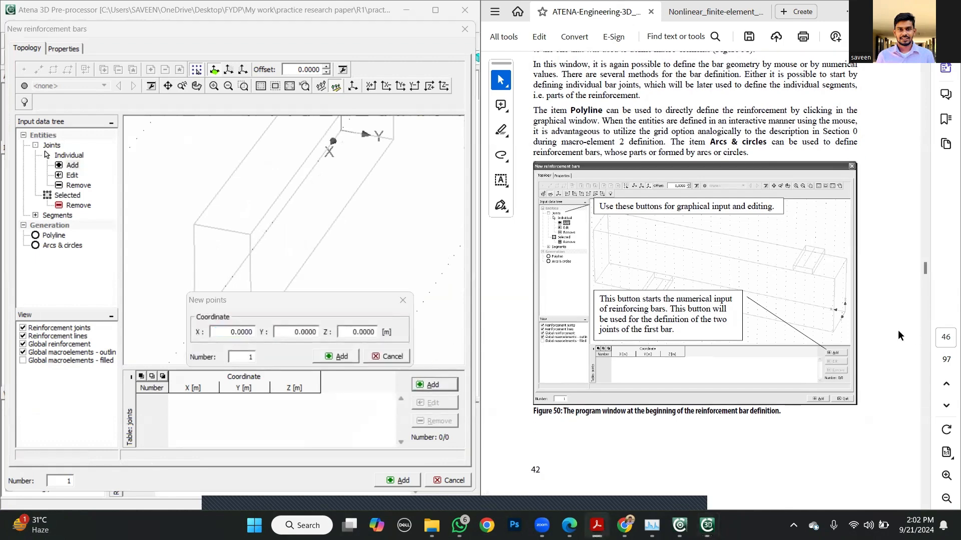
pyautogui.scroll(-2, 890, 304)
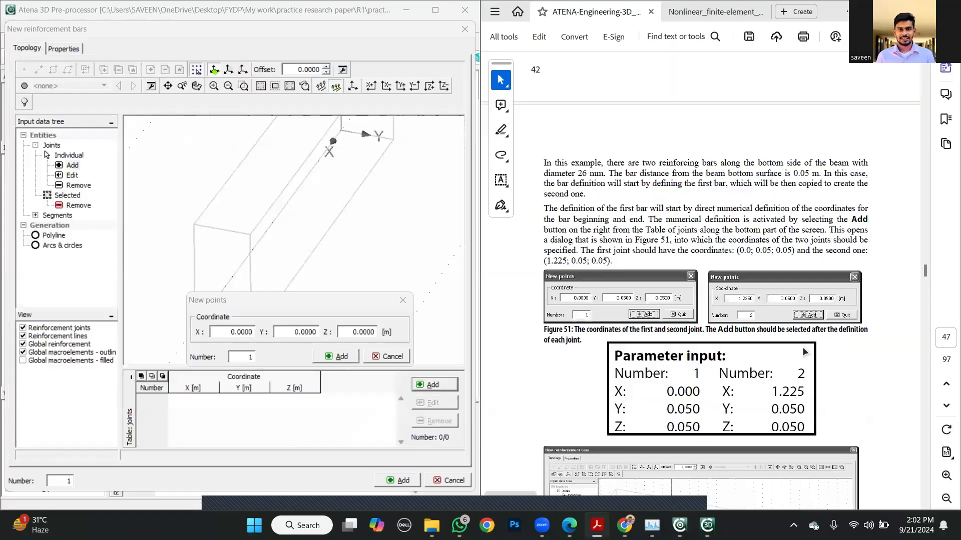
pyautogui.scroll(-2, 785, 341)
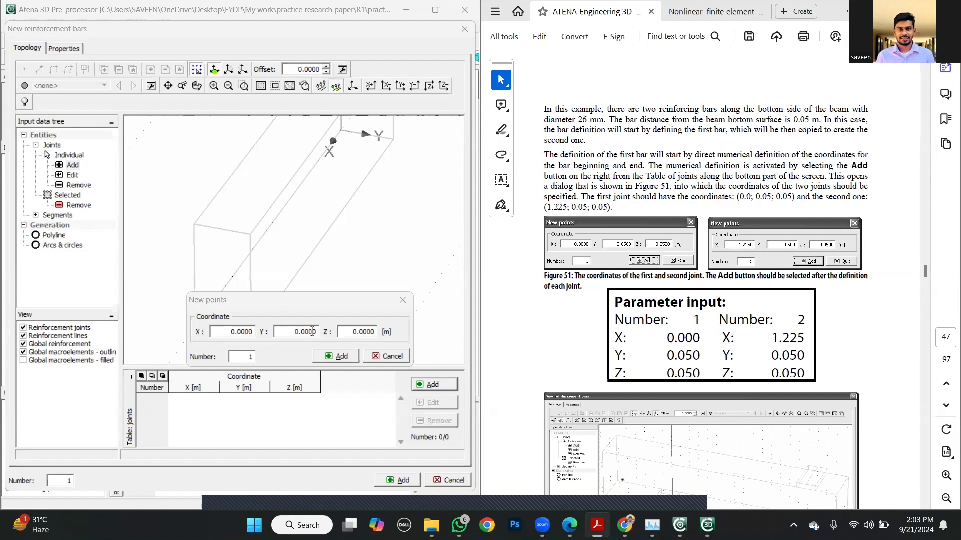
pyautogui.moveTo(300, 332); pyautogui.dragTo(285, 331)
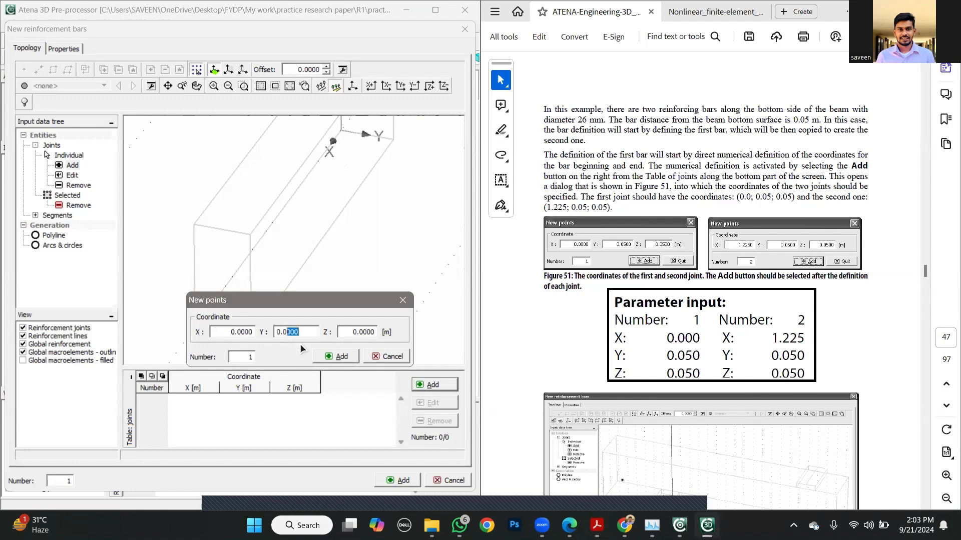
pyautogui.write('5')
pyautogui.click(370, 332)
pyautogui.moveTo(367, 332); pyautogui.dragTo(348, 332)
pyautogui.write('5')
pyautogui.click(346, 356)
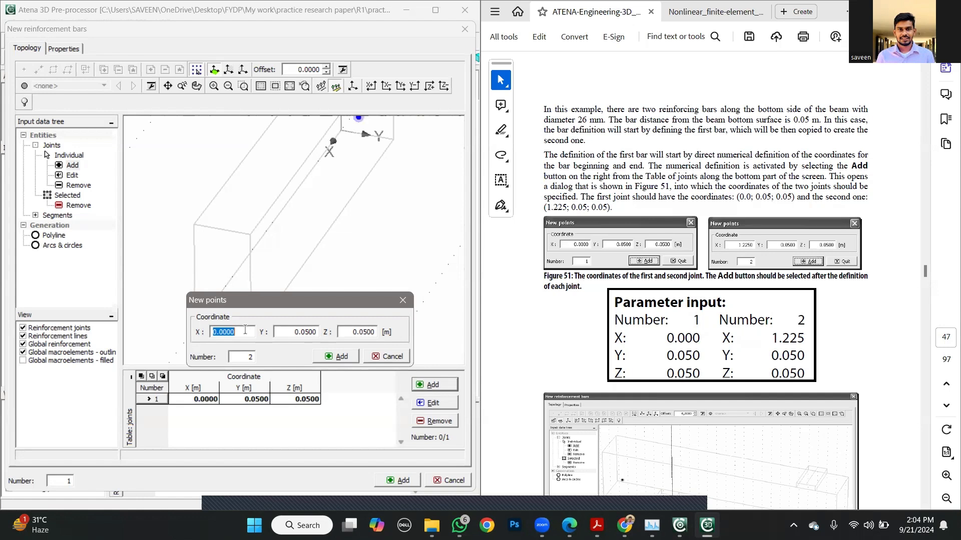
# Add the bar's second joint at X 1.0500, Y 0.0500, Z 0.0500 m and finish entering points
pyautogui.write('1.05')
pyautogui.click(343, 356)
pyautogui.click(374, 358)
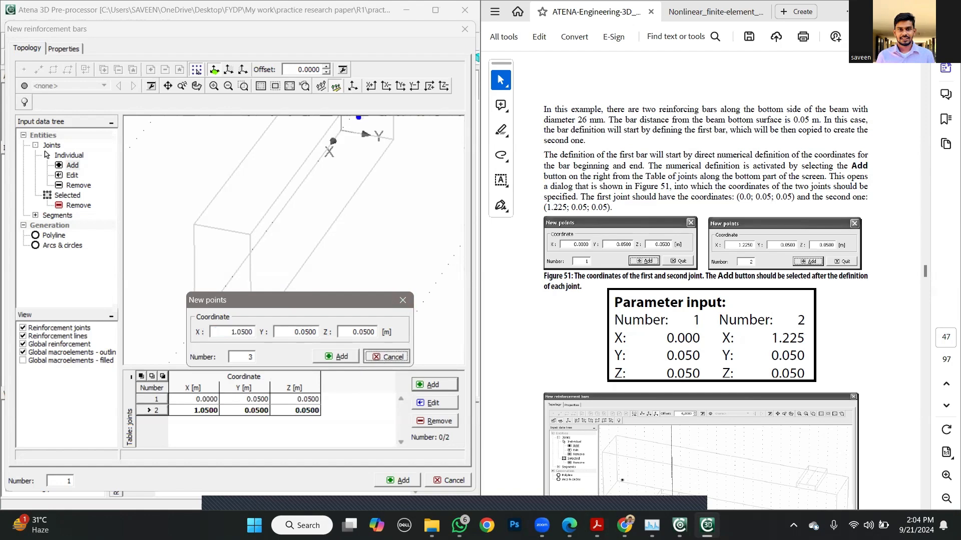
# Following the tutorial, add a bar segment with joint 2 as origin and joint 1 as end
pyautogui.click(842, 351)
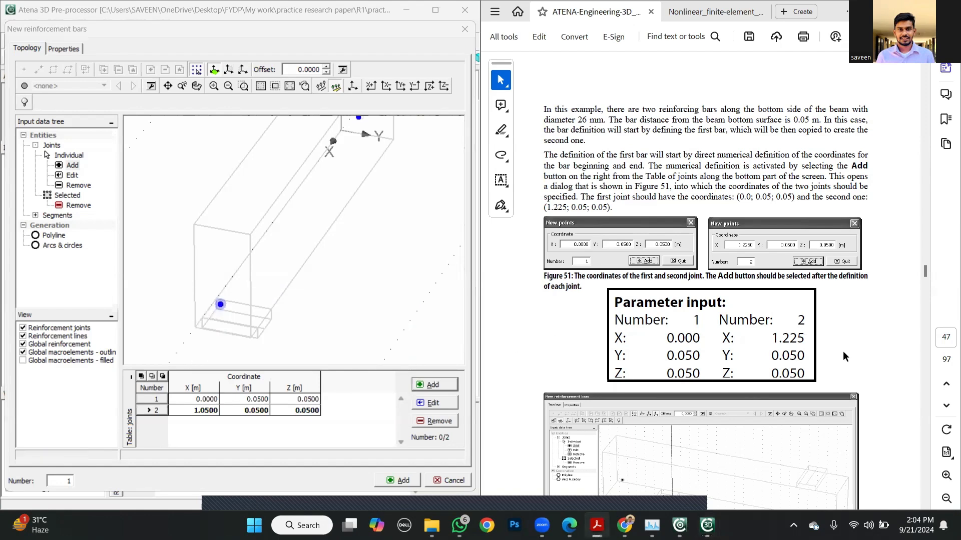
pyautogui.scroll(-5, 843, 350)
pyautogui.scroll(-8, 843, 350)
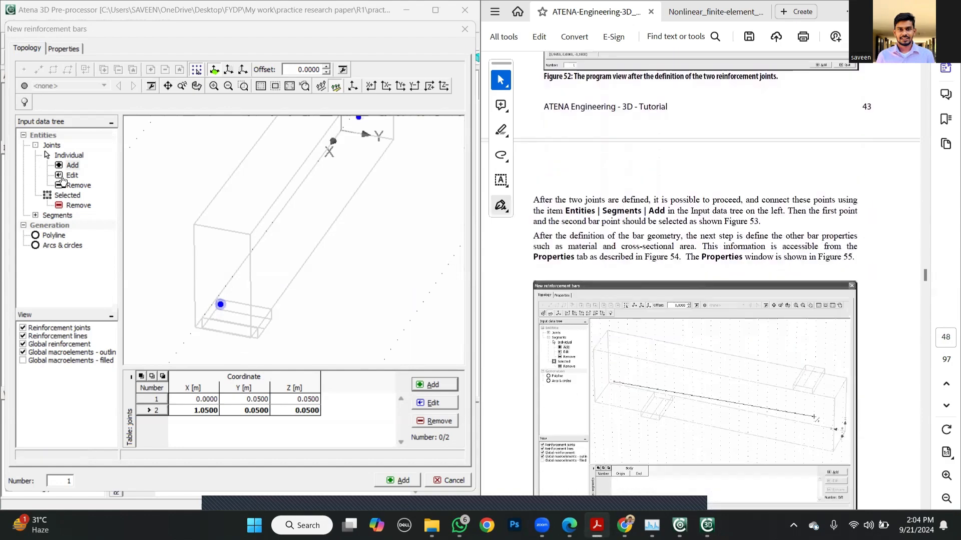
pyautogui.click(43, 215)
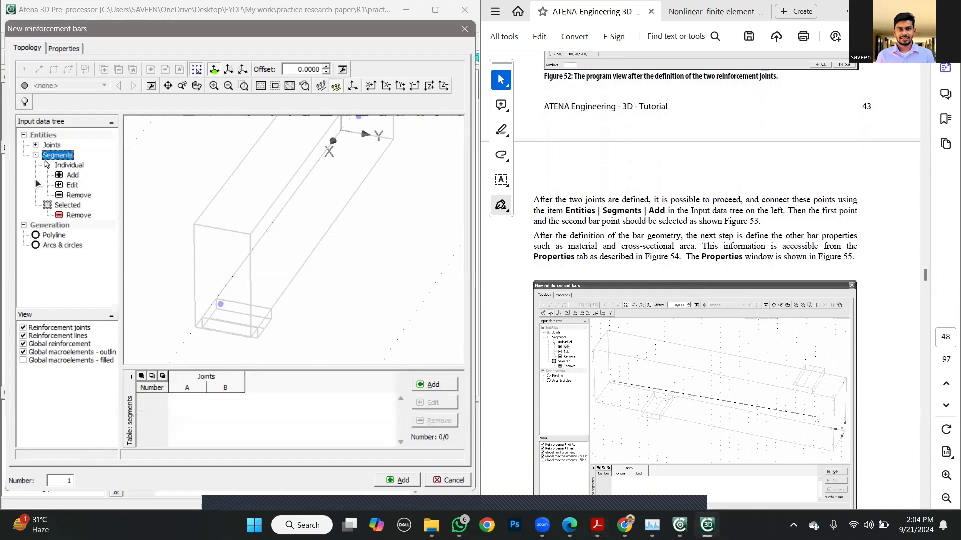
pyautogui.click(61, 176)
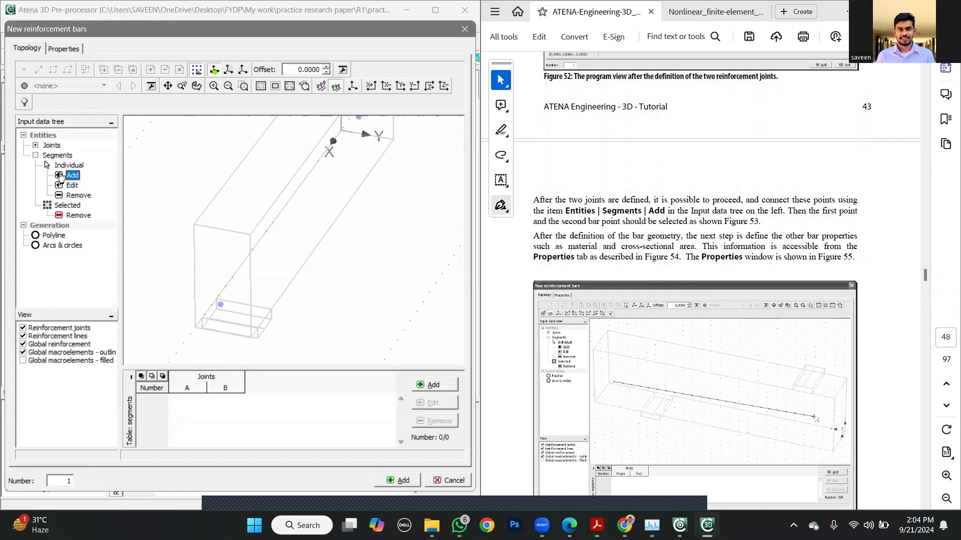
pyautogui.click(517, 382)
pyautogui.scroll(-1, 517, 382)
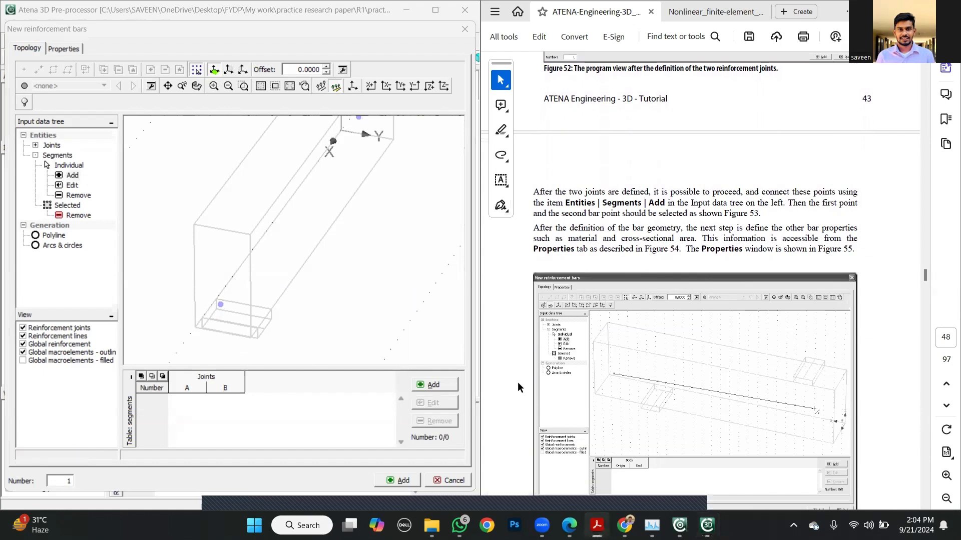
pyautogui.scroll(-10, 518, 382)
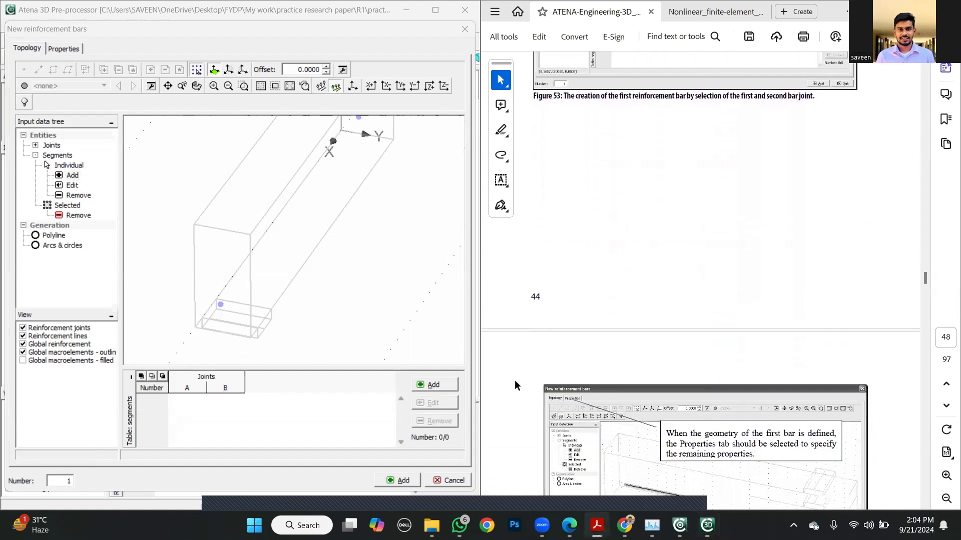
pyautogui.scroll(-5, 515, 385)
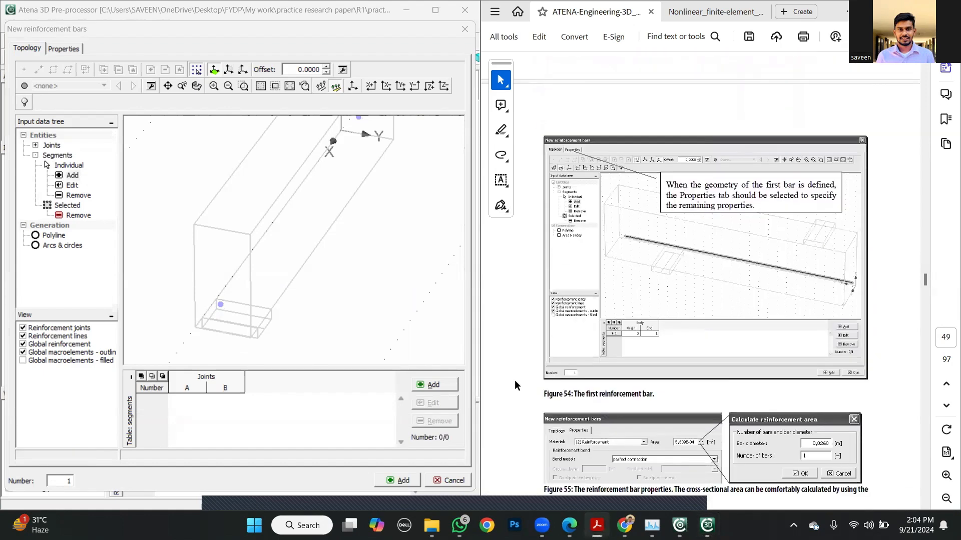
pyautogui.click(428, 386)
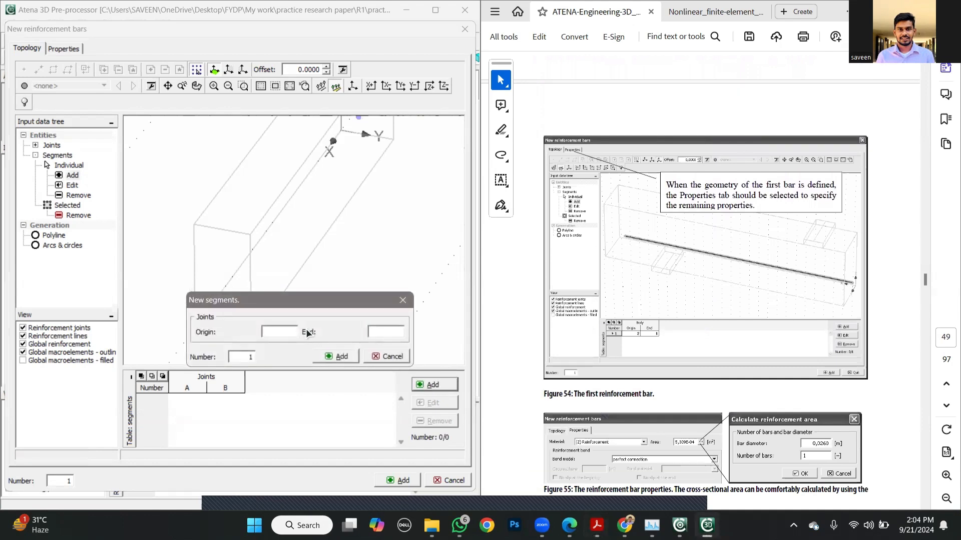
pyautogui.write('2')
pyautogui.write('1')
pyautogui.click(350, 356)
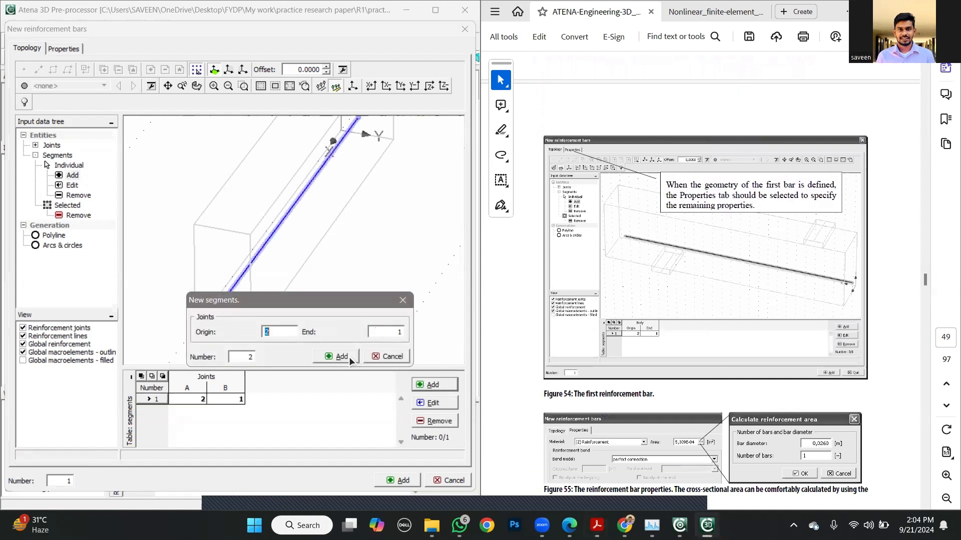
pyautogui.click(389, 358)
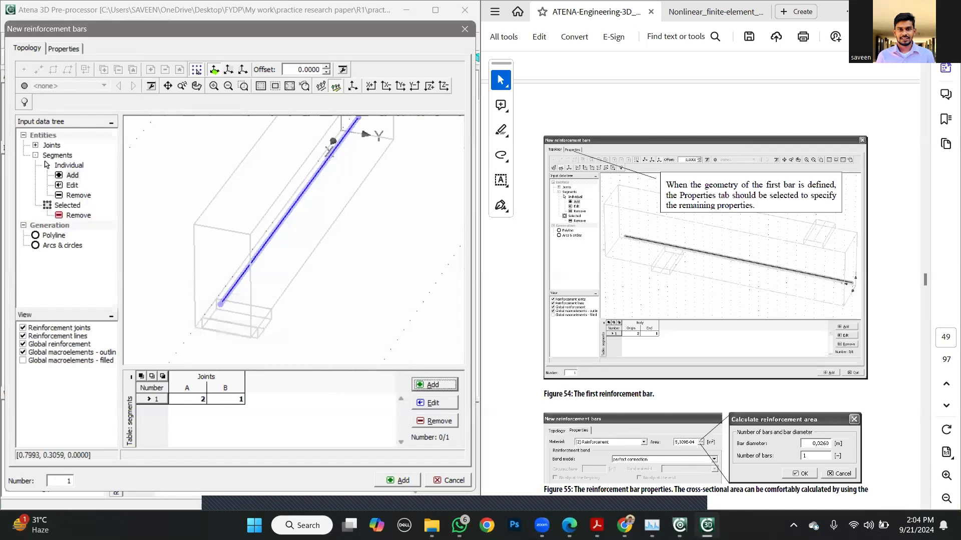
# Assign the material (2) Reinforcement to the new bar, following the tutorial's parameter input
pyautogui.click(499, 274)
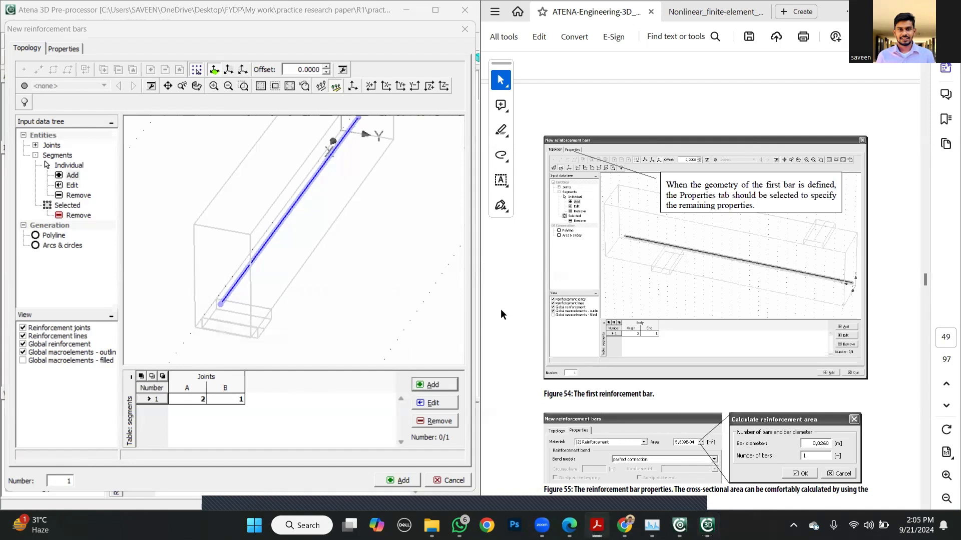
pyautogui.scroll(-5, 501, 310)
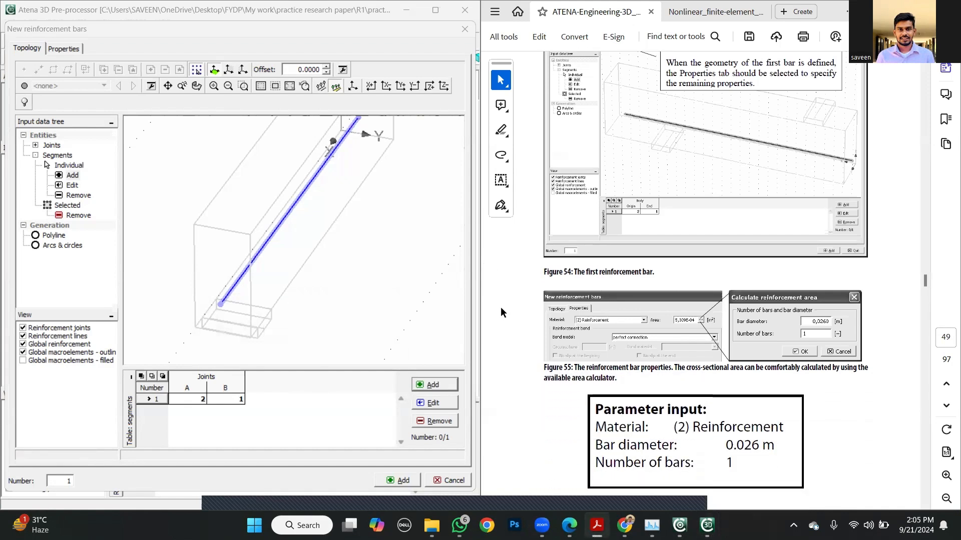
pyautogui.click(66, 49)
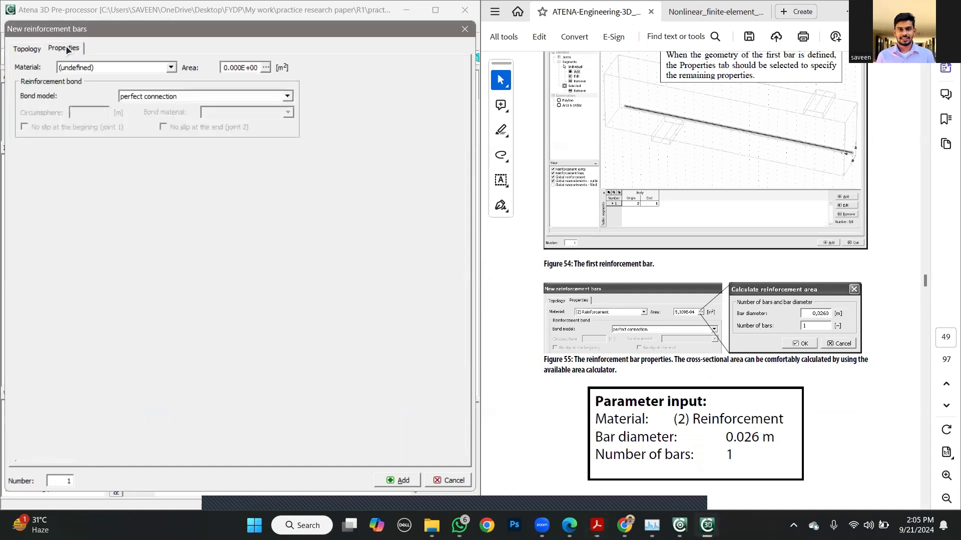
pyautogui.click(98, 65)
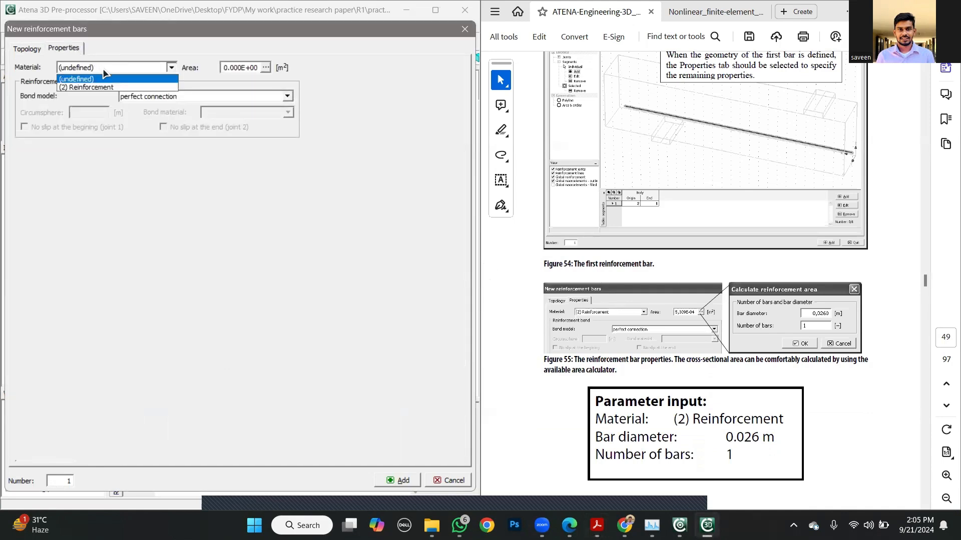
pyautogui.click(107, 87)
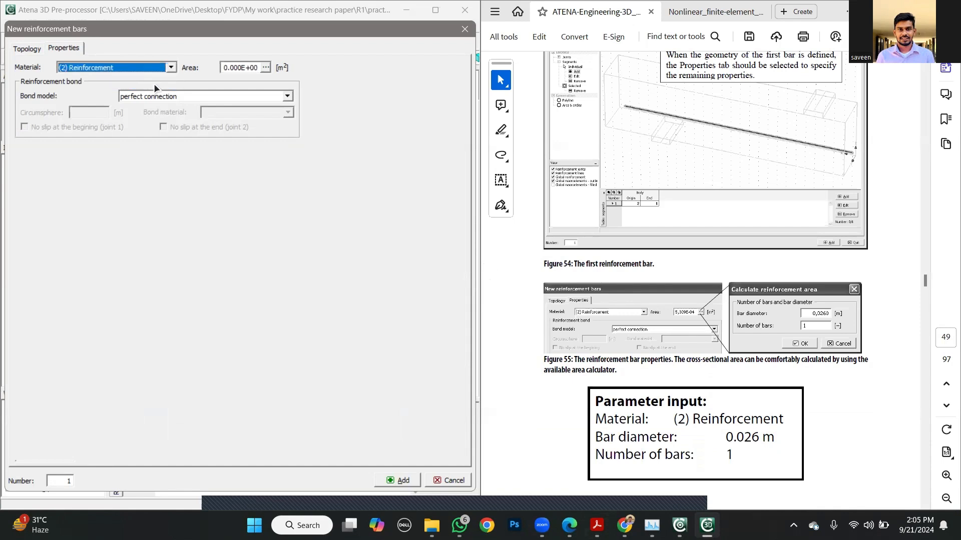
pyautogui.click(136, 68)
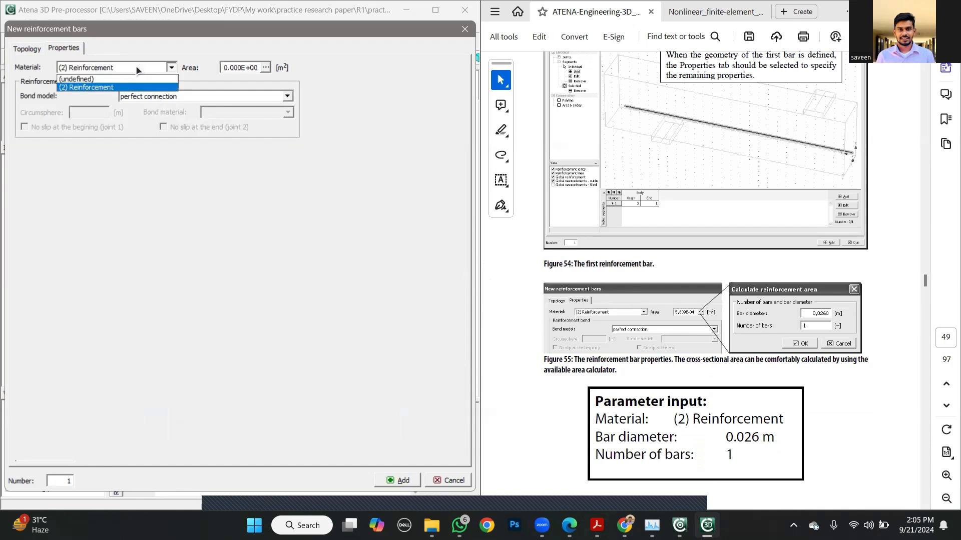
pyautogui.click(136, 68)
pyautogui.click(23, 48)
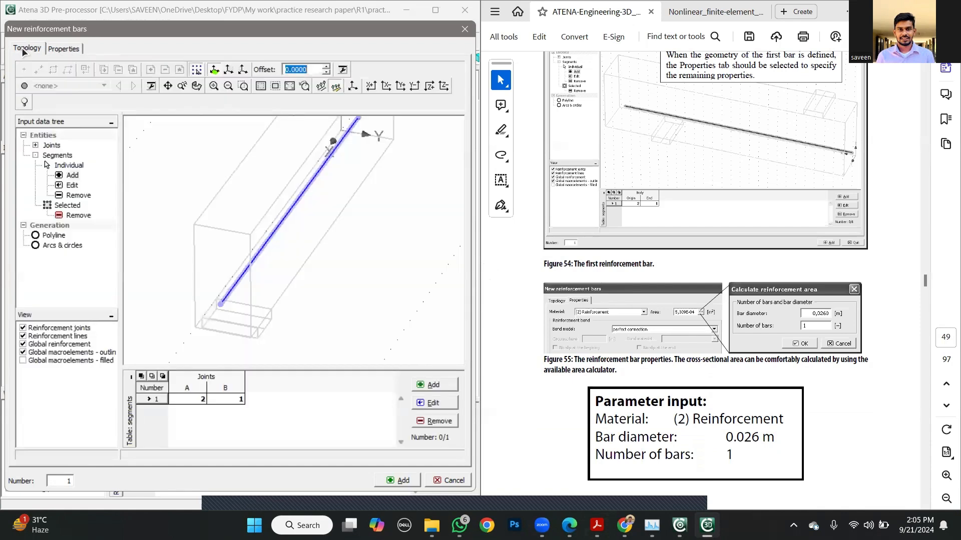
pyautogui.click(64, 50)
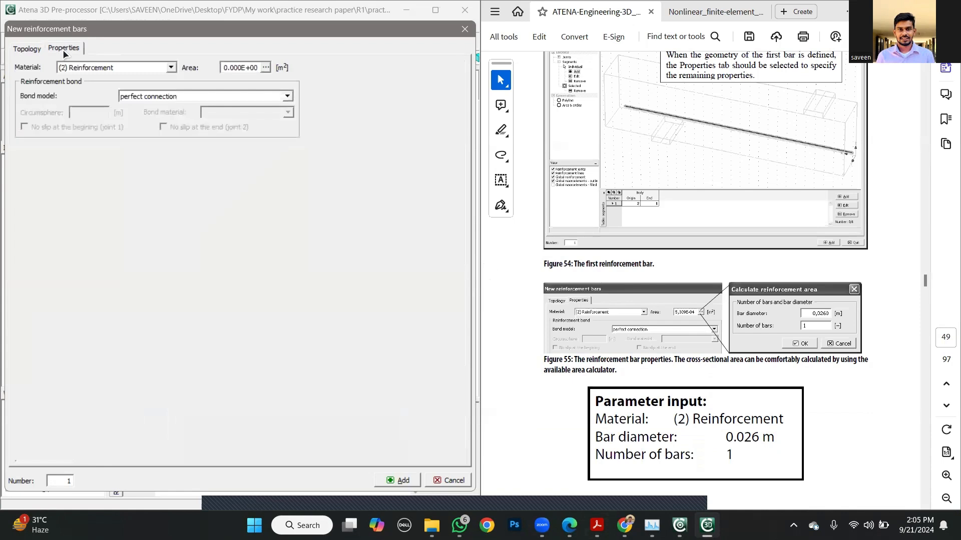
pyautogui.click(96, 69)
pyautogui.click(95, 68)
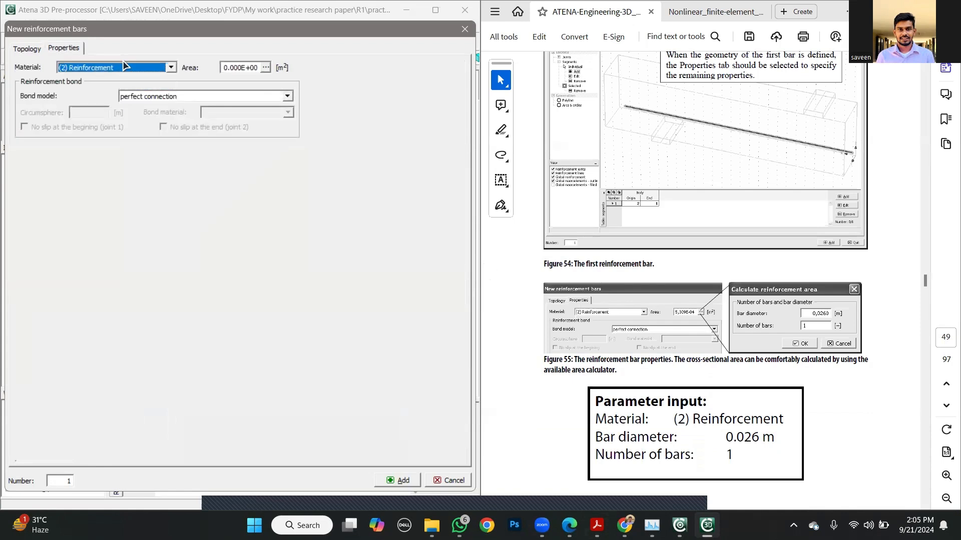
# In the reinforcement area calculator, set the bar diameter to 0.016 m, based on the research paper's longitudinal bars
pyautogui.click(265, 68)
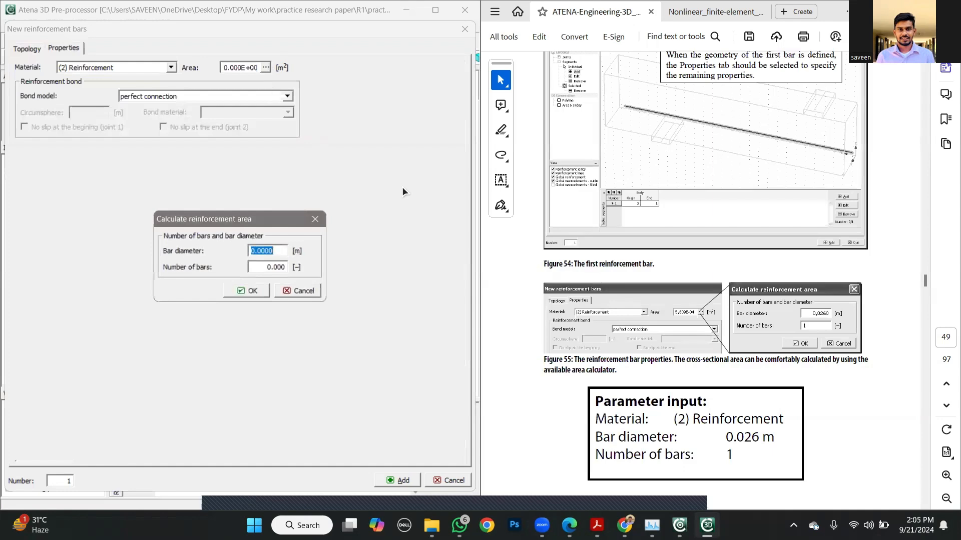
pyautogui.click(714, 12)
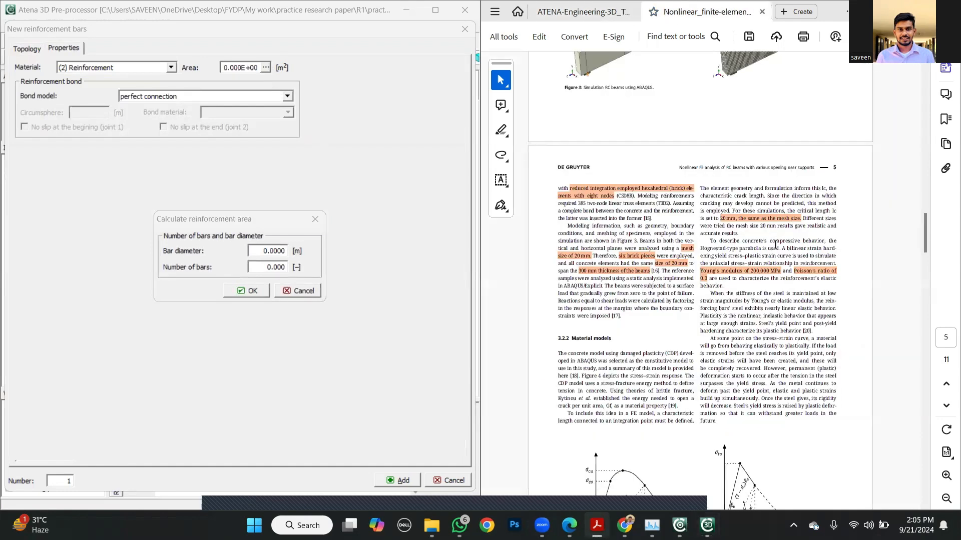
pyautogui.scroll(10, 841, 267)
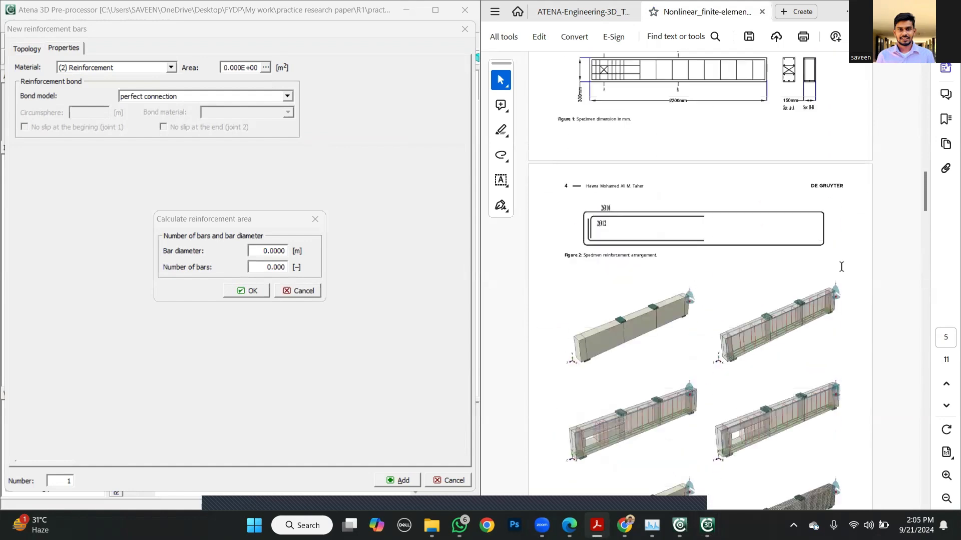
pyautogui.scroll(6, 841, 267)
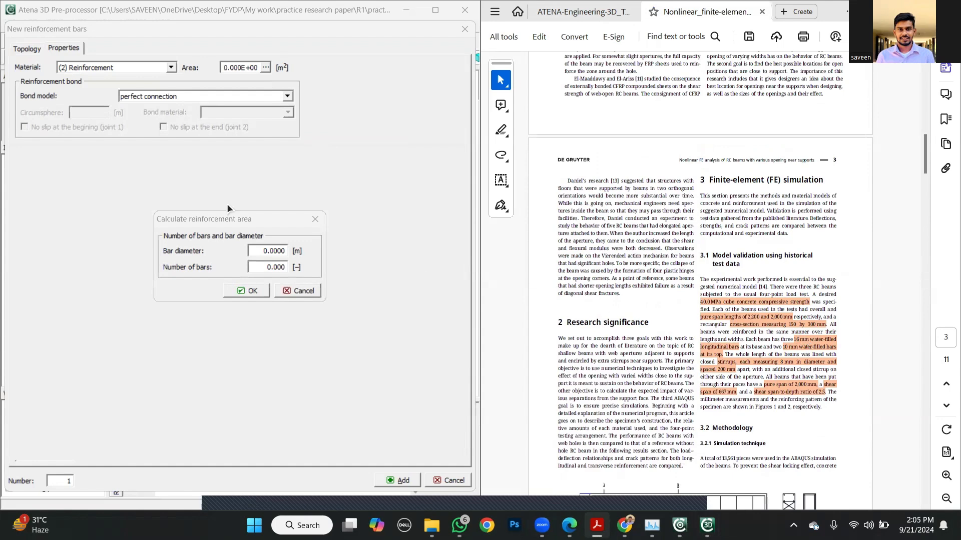
pyautogui.click(261, 251)
pyautogui.moveTo(261, 251); pyautogui.dragTo(275, 252)
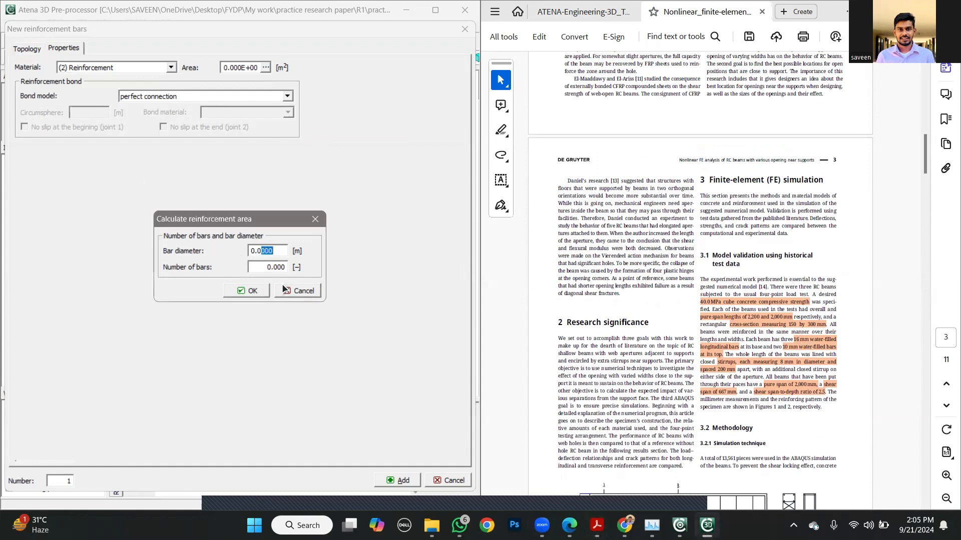
pyautogui.write('16')
# Set the number of bars to 1 as in the tutorial's parameter input and apply the calculated reinforcement area
pyautogui.moveTo(261, 266); pyautogui.dragTo(276, 268)
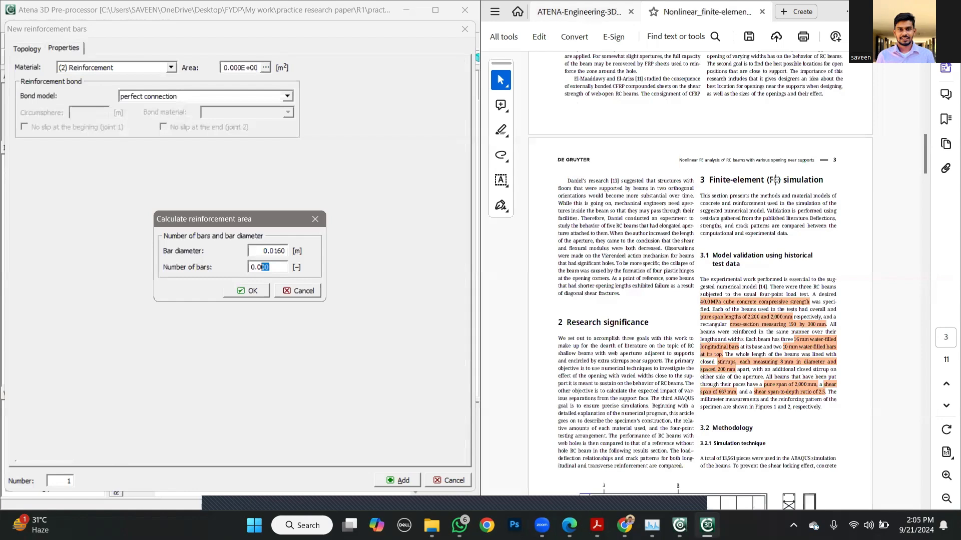
pyautogui.click(581, 15)
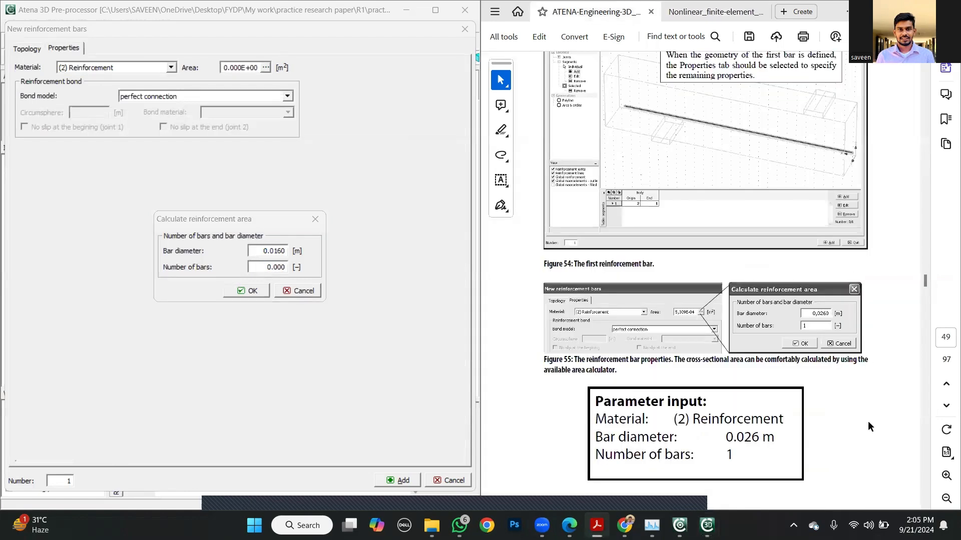
pyautogui.scroll(-5, 868, 423)
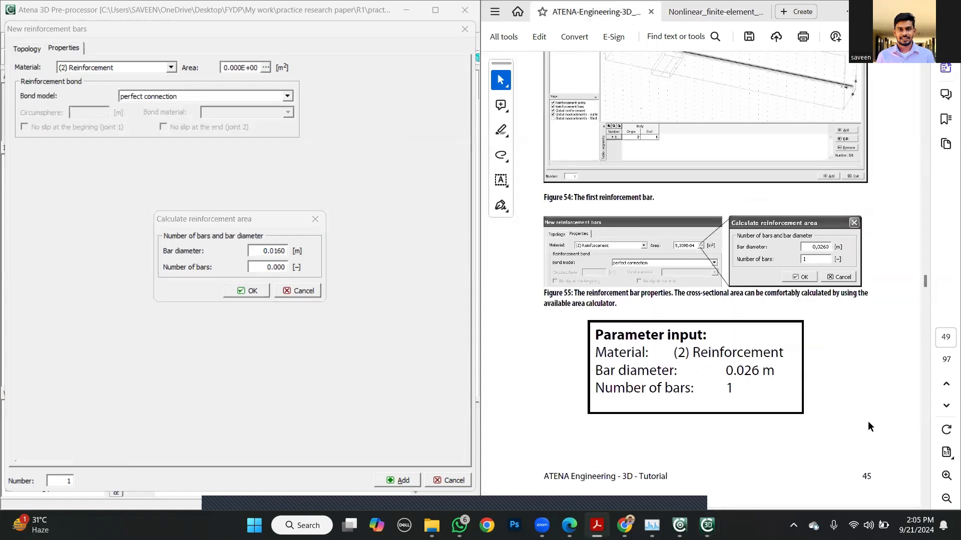
pyautogui.scroll(-3, 869, 426)
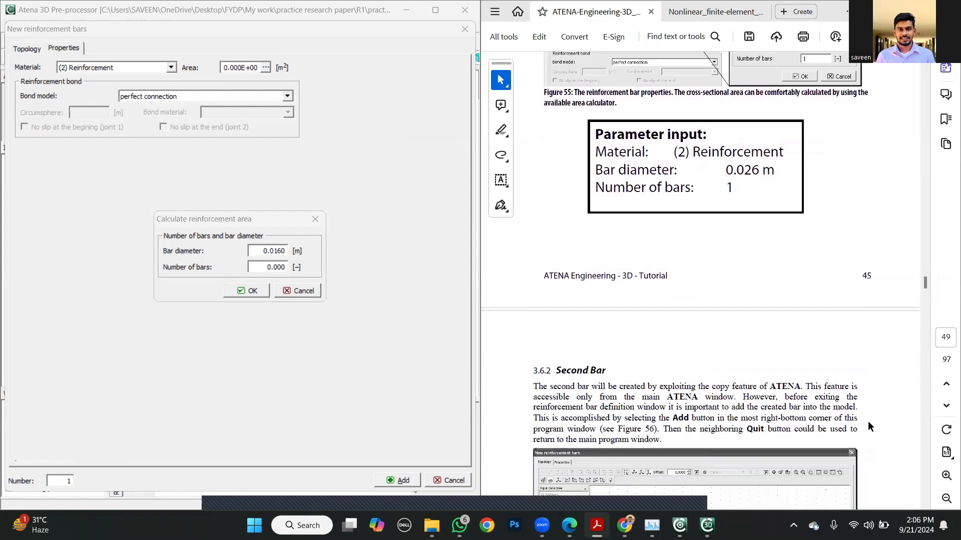
pyautogui.scroll(3, 868, 426)
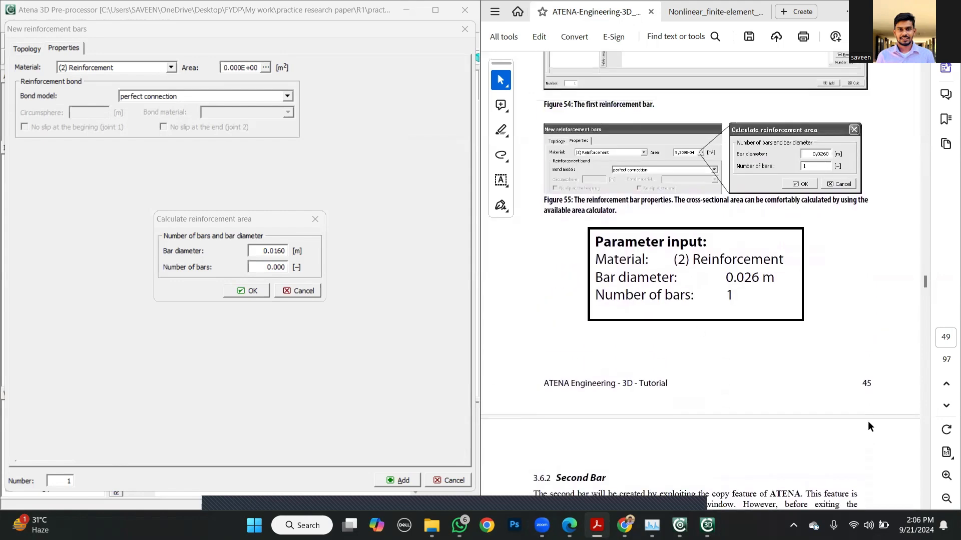
pyautogui.doubleClick(261, 267)
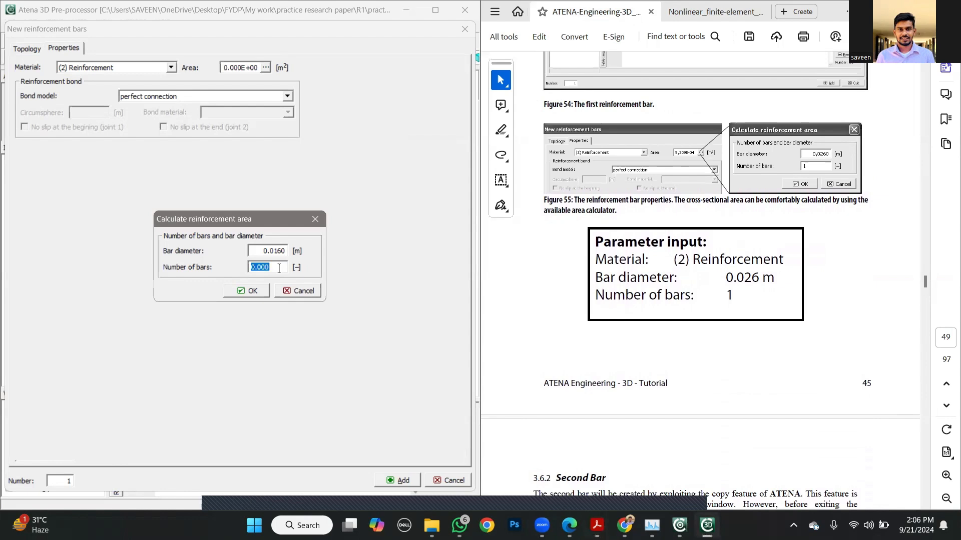
pyautogui.write('1')
pyautogui.click(253, 291)
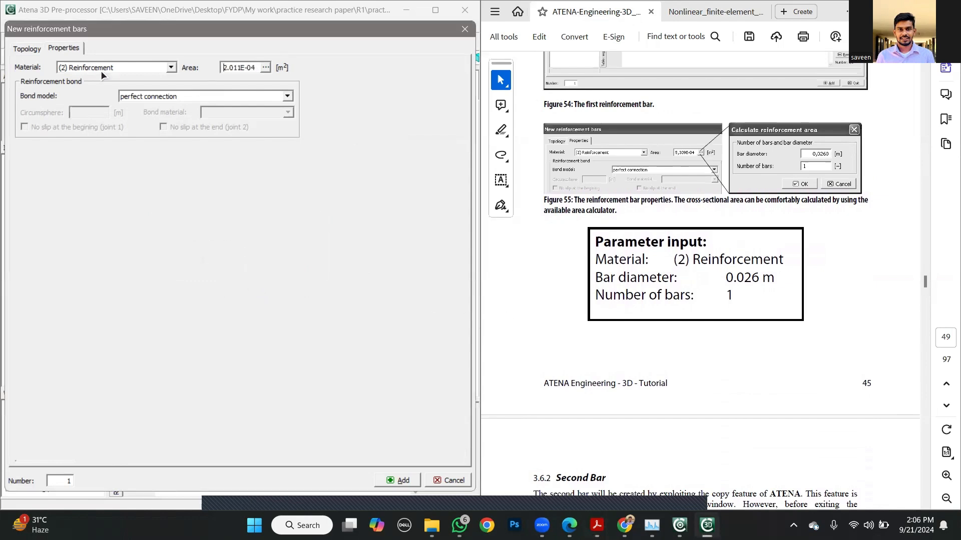
# Keep the perfect connection bond model and add the first bar to the global model, following the tutorial's Second Bar section
pyautogui.click(160, 97)
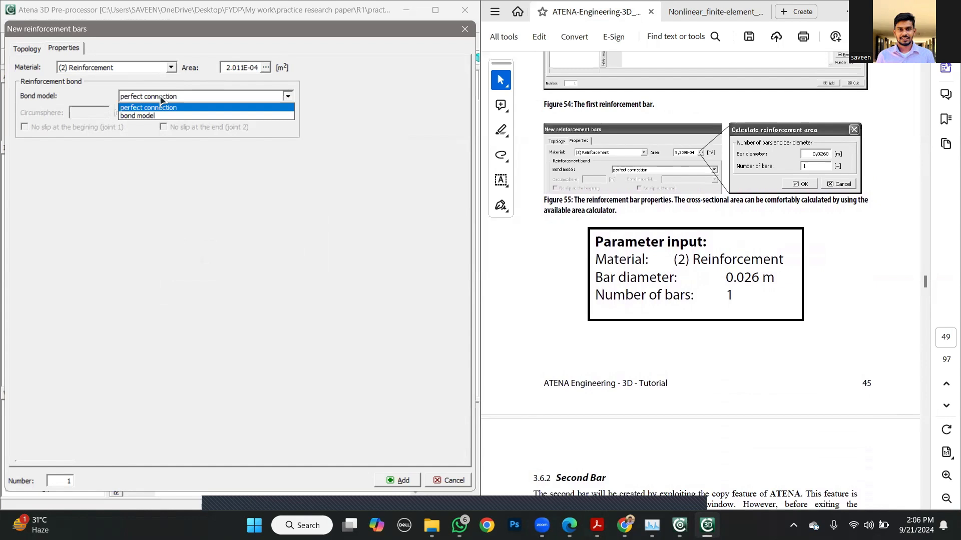
pyautogui.click(160, 98)
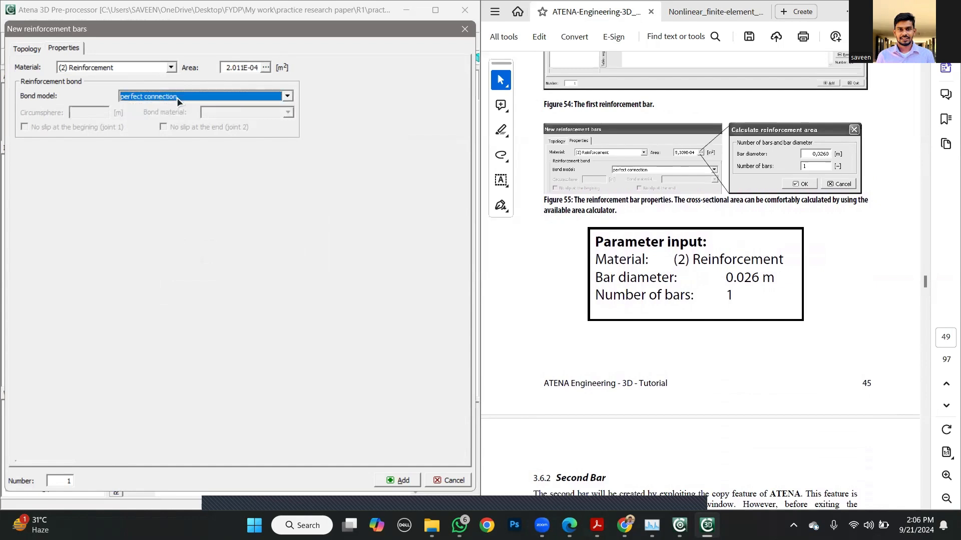
pyautogui.click(527, 304)
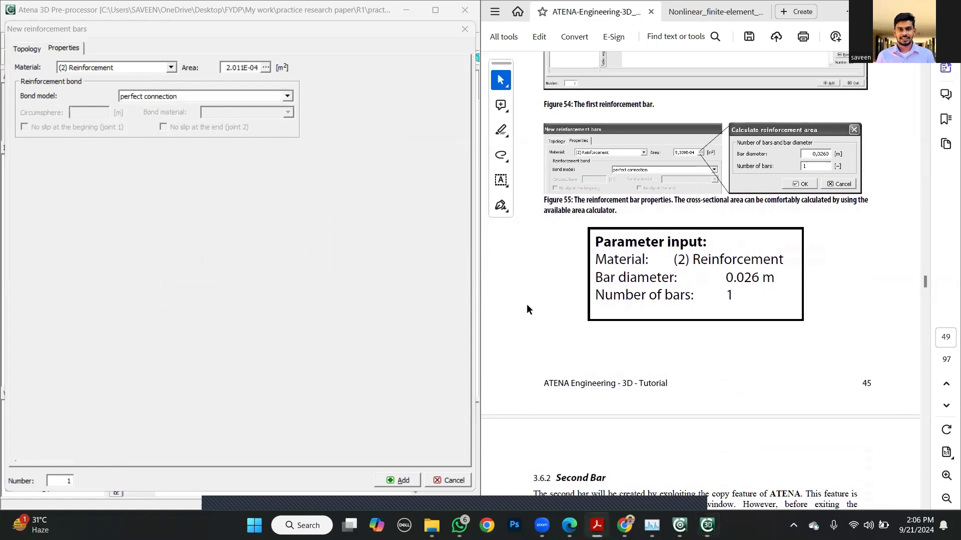
pyautogui.scroll(-3, 526, 305)
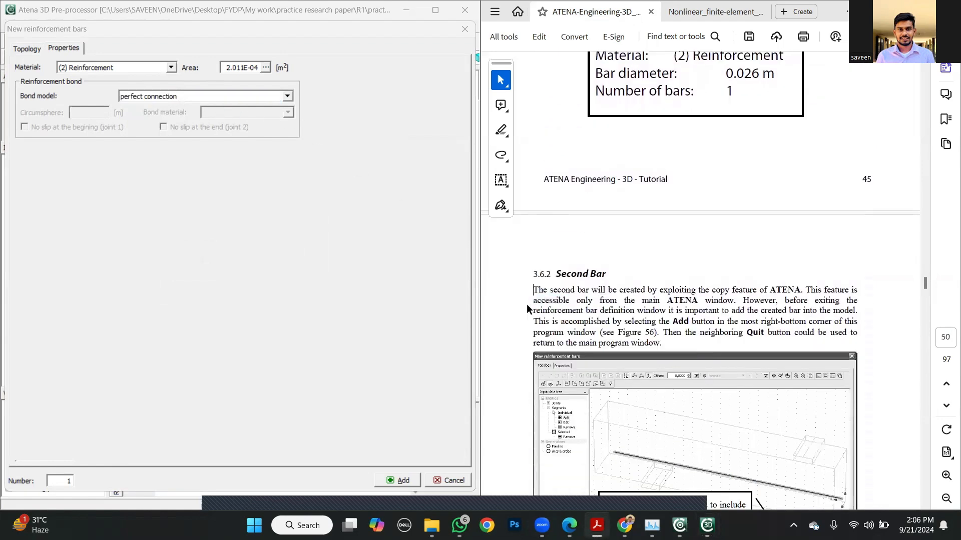
pyautogui.scroll(-1, 558, 206)
pyautogui.scroll(5, 557, 206)
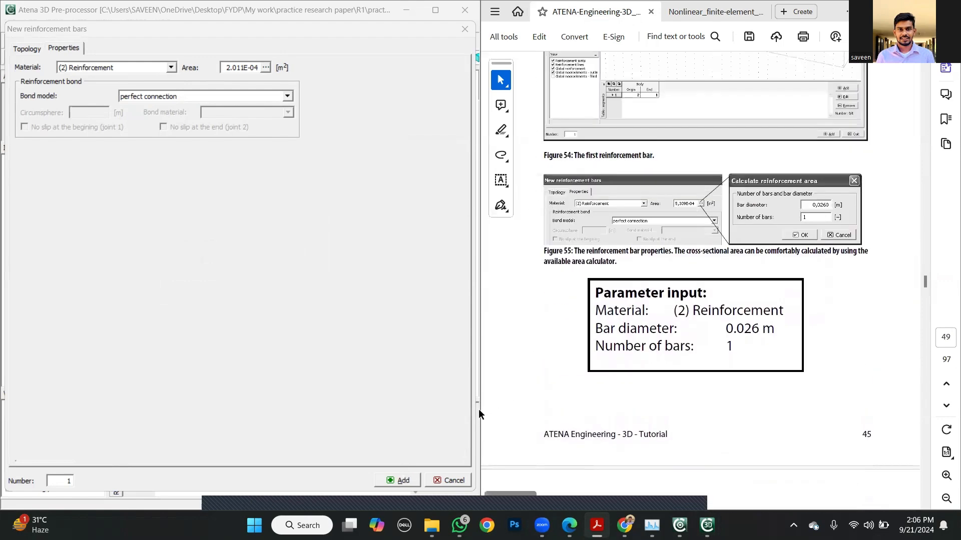
pyautogui.scroll(-2, 549, 360)
pyautogui.scroll(-3, 547, 361)
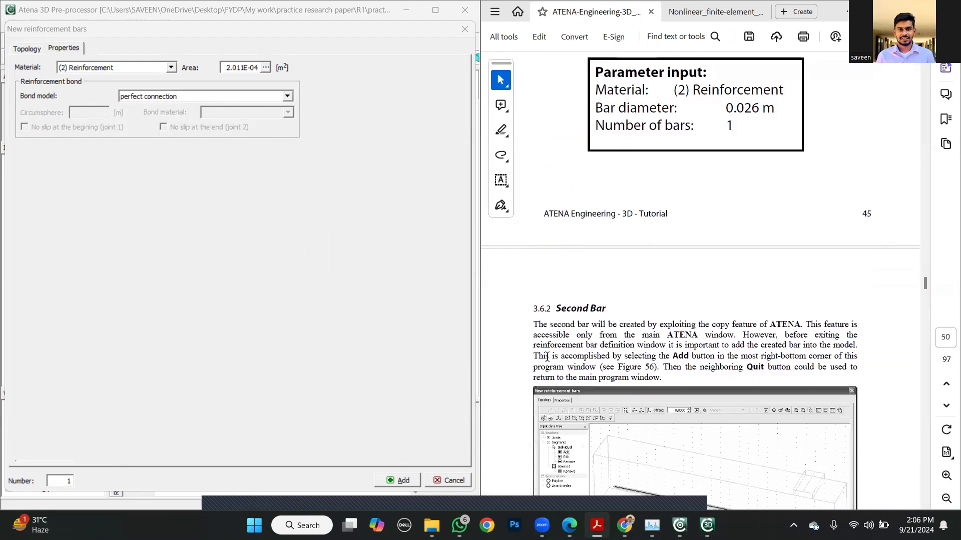
pyautogui.click(403, 480)
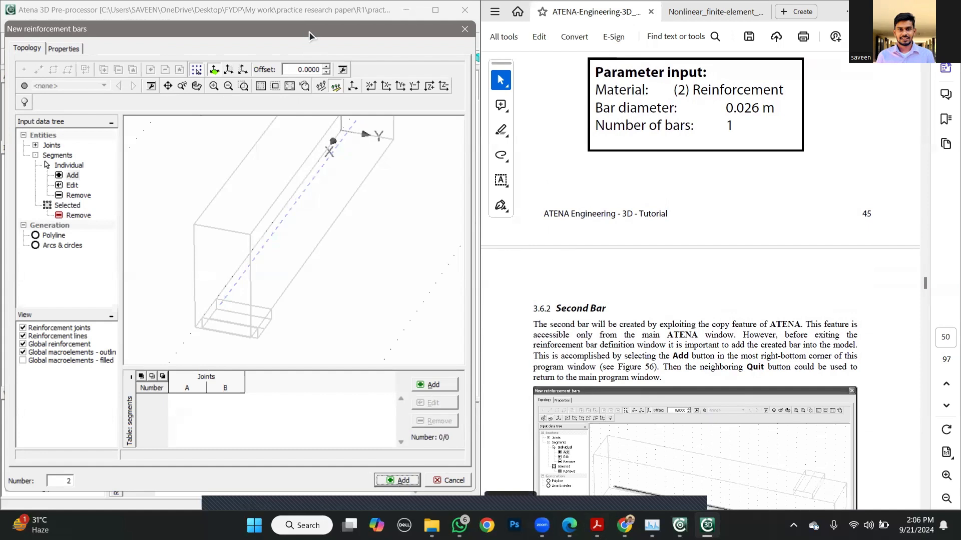
# Consult the tutorial's figure on including the created bar and try to add bar number 2 without any joints
pyautogui.moveTo(308, 32); pyautogui.dragTo(335, 20)
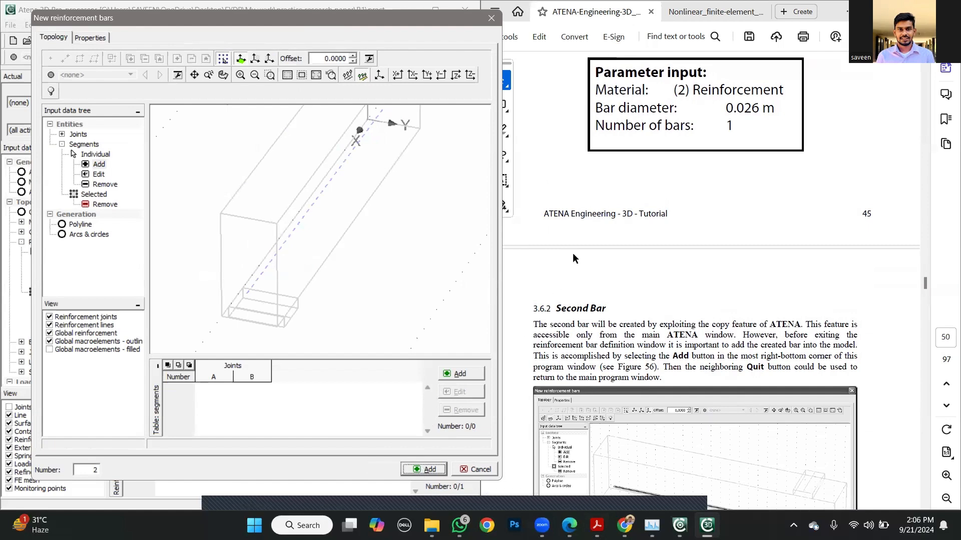
pyautogui.click(630, 280)
pyautogui.scroll(-4, 630, 280)
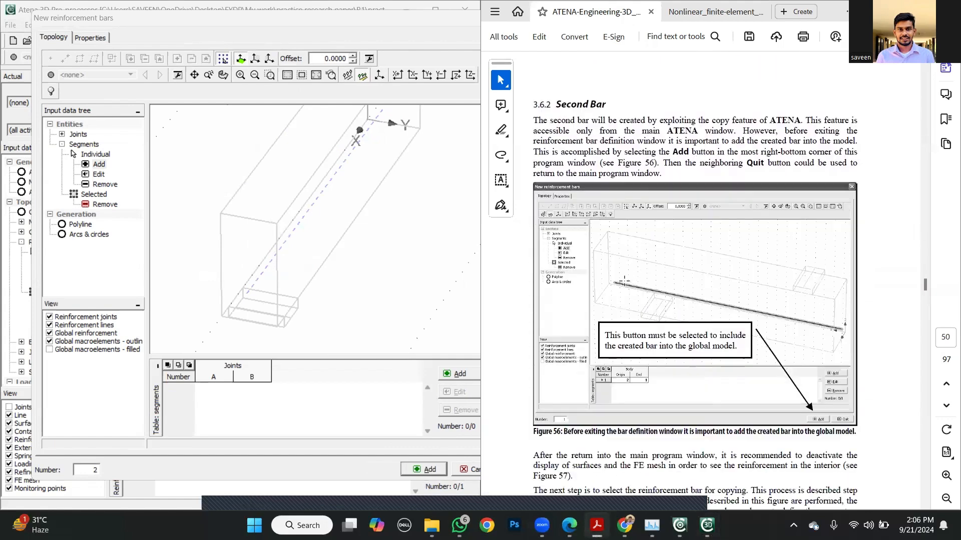
pyautogui.click(445, 469)
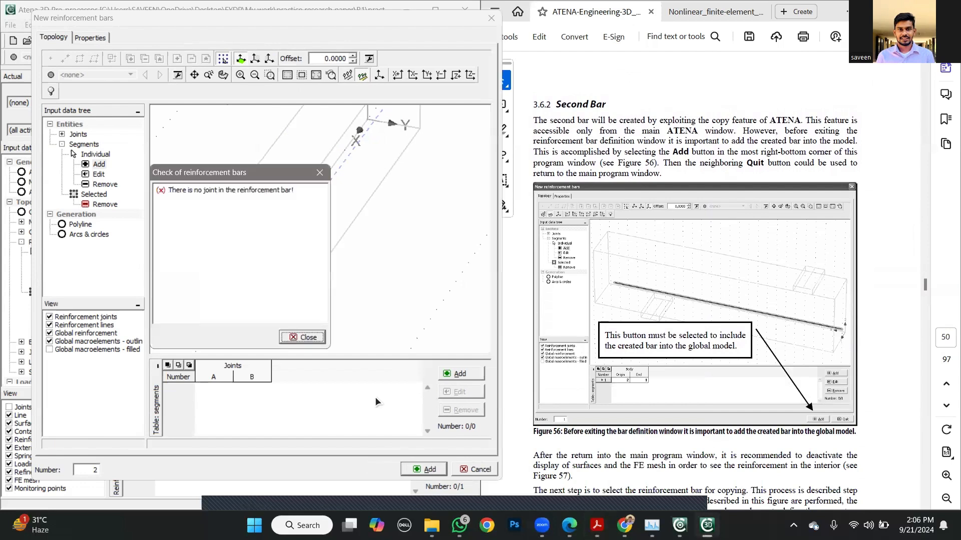
pyautogui.click(304, 336)
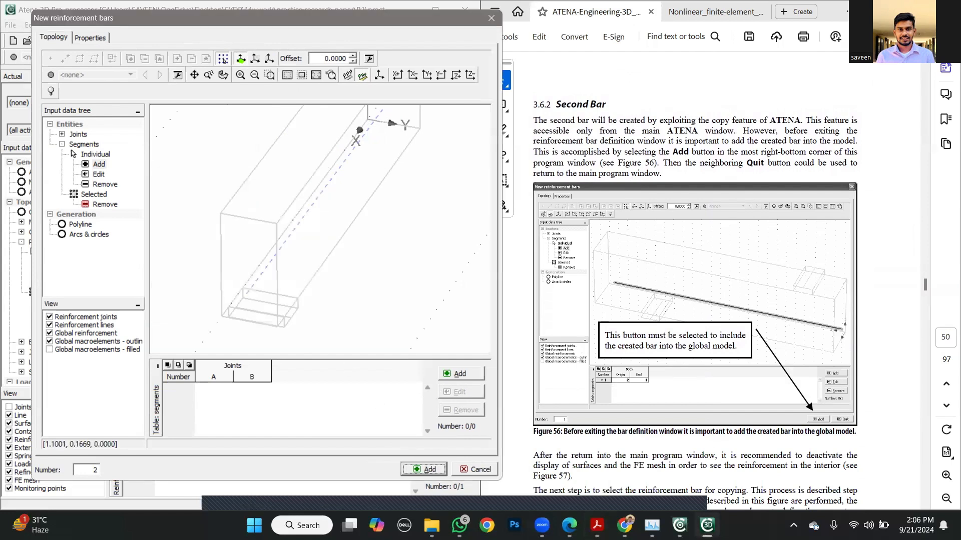
# Try to add a segment to bar number 2 with joint 2 as origin and joint 1 as end
pyautogui.click(465, 379)
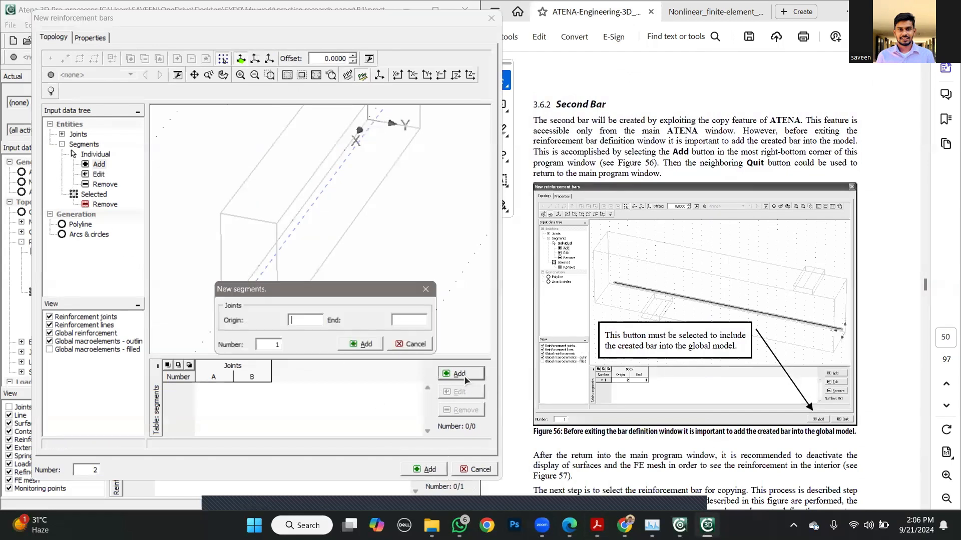
pyautogui.click(407, 344)
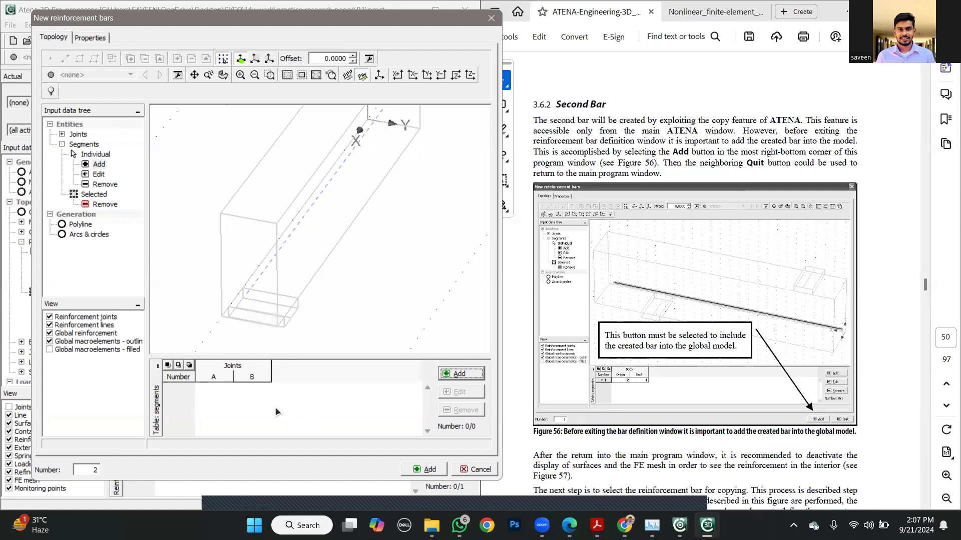
pyautogui.click(461, 374)
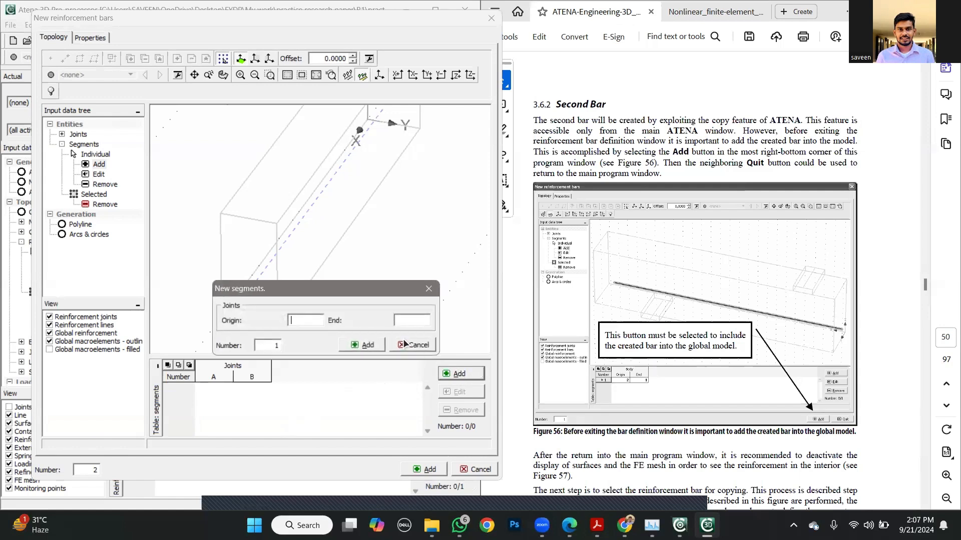
pyautogui.write('2')
pyautogui.click(413, 320)
pyautogui.write('1')
pyautogui.click(369, 344)
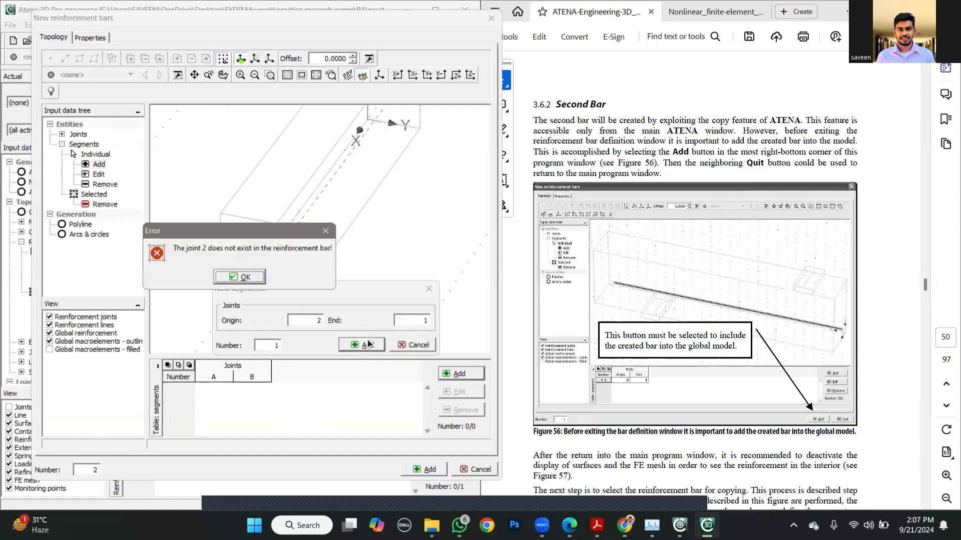
pyautogui.click(258, 278)
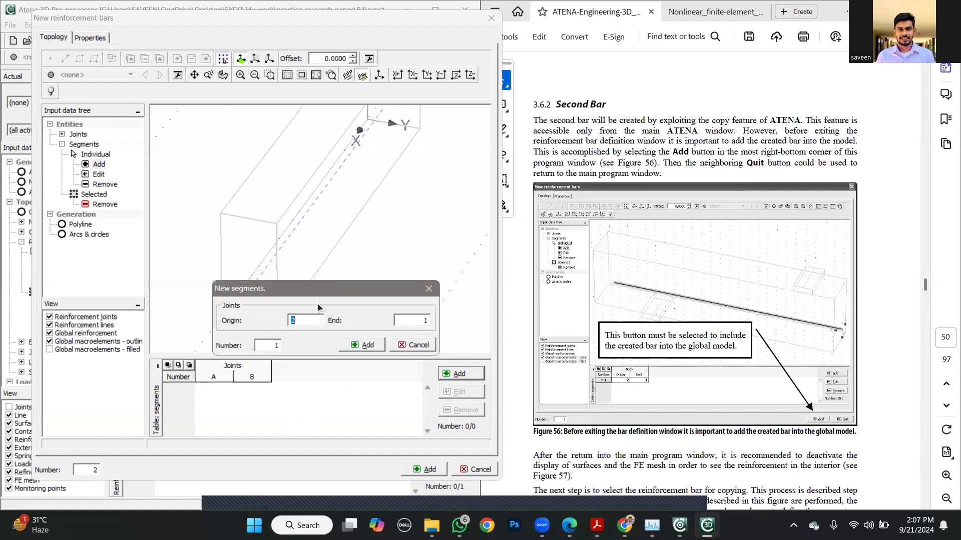
pyautogui.click(412, 346)
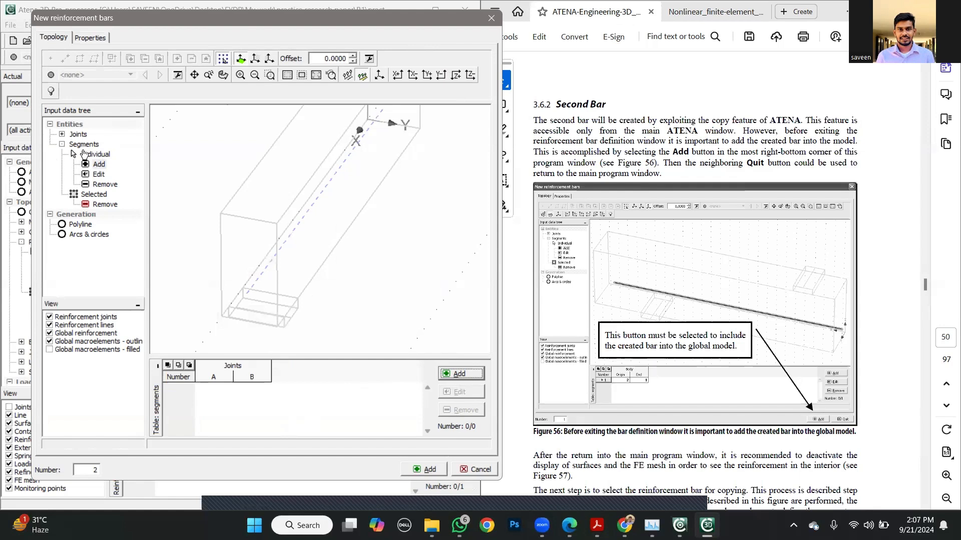
# Leave the bar definition window and briefly hide the surfaces to view the new bar inside the beam
pyautogui.click(77, 134)
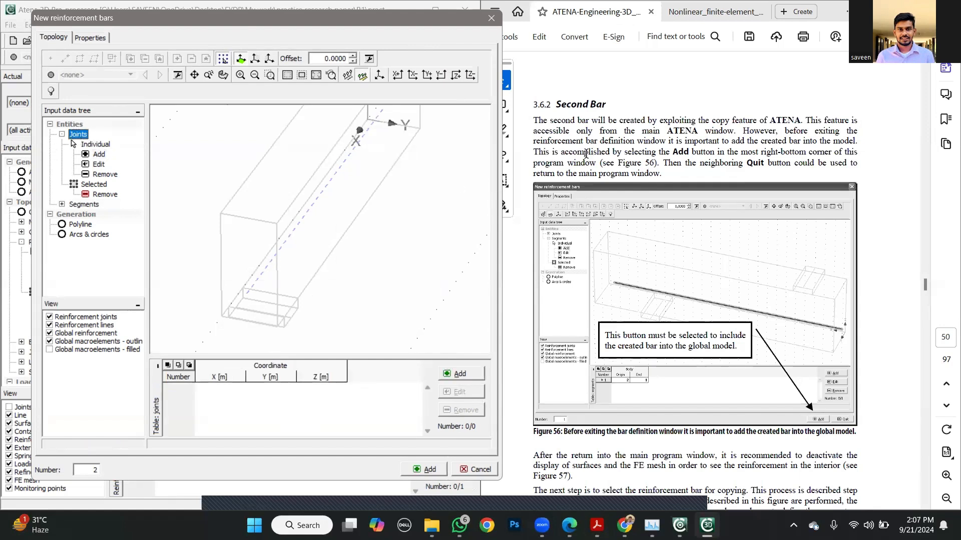
pyautogui.click(478, 470)
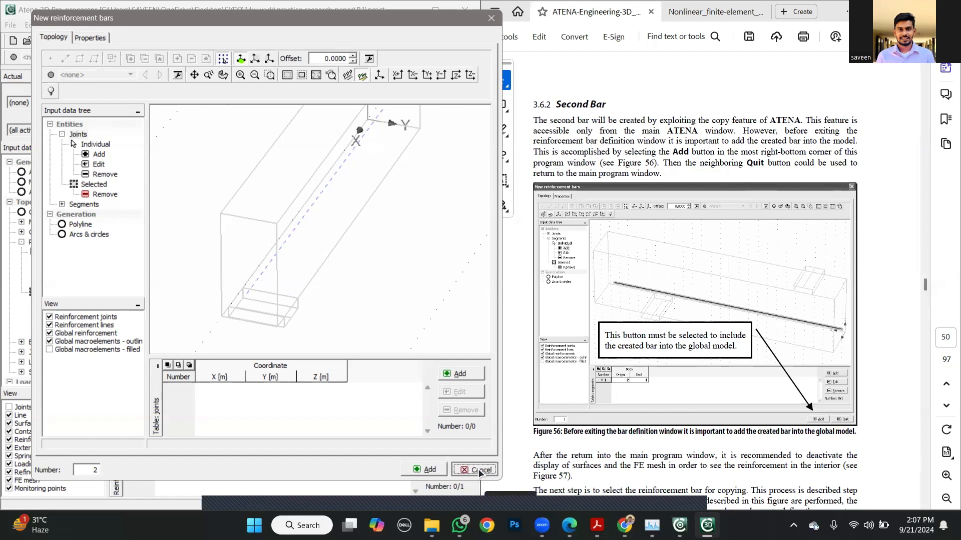
pyautogui.click(10, 424)
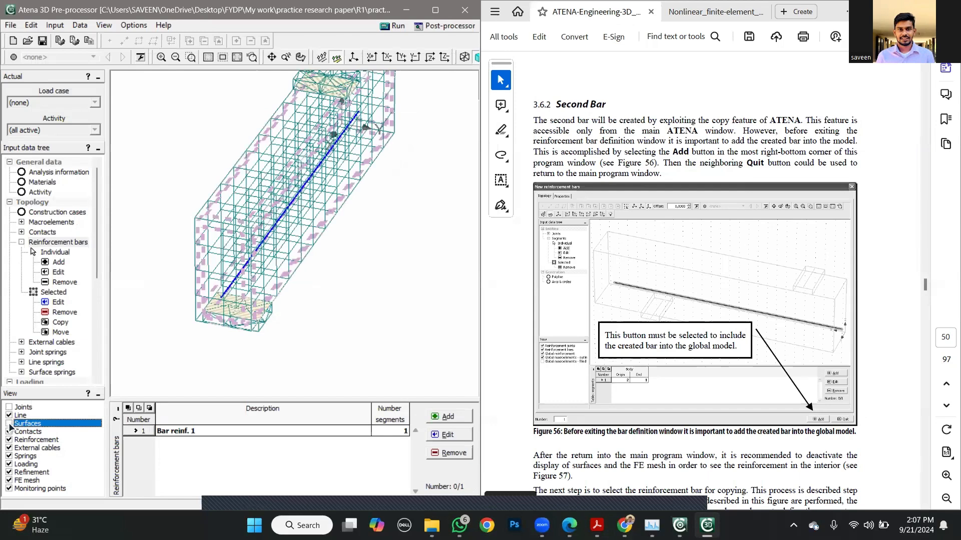
pyautogui.click(9, 424)
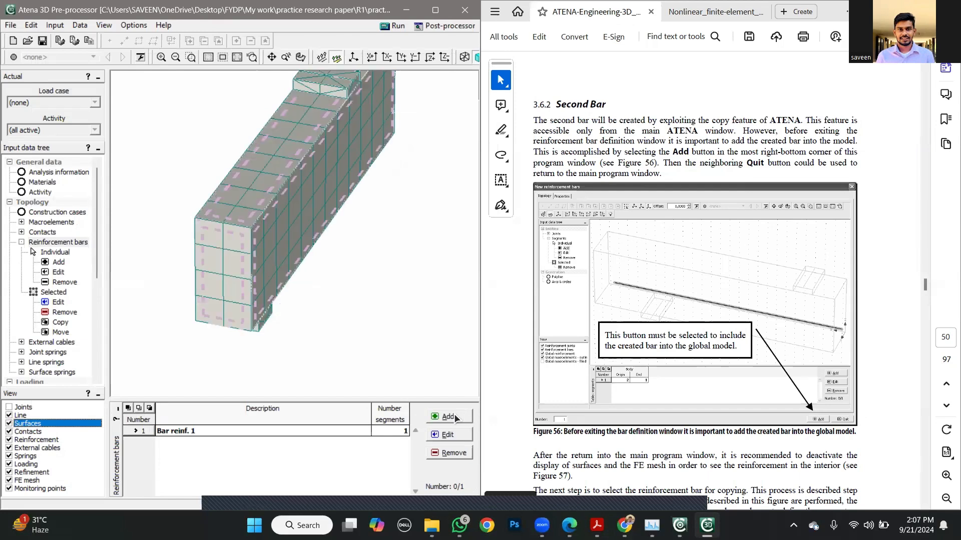
# Follow the tutorial's copying instructions to select reinforcement bar 1 and start the Copy operation for the selected bar
pyautogui.click(870, 363)
pyautogui.scroll(-10, 885, 352)
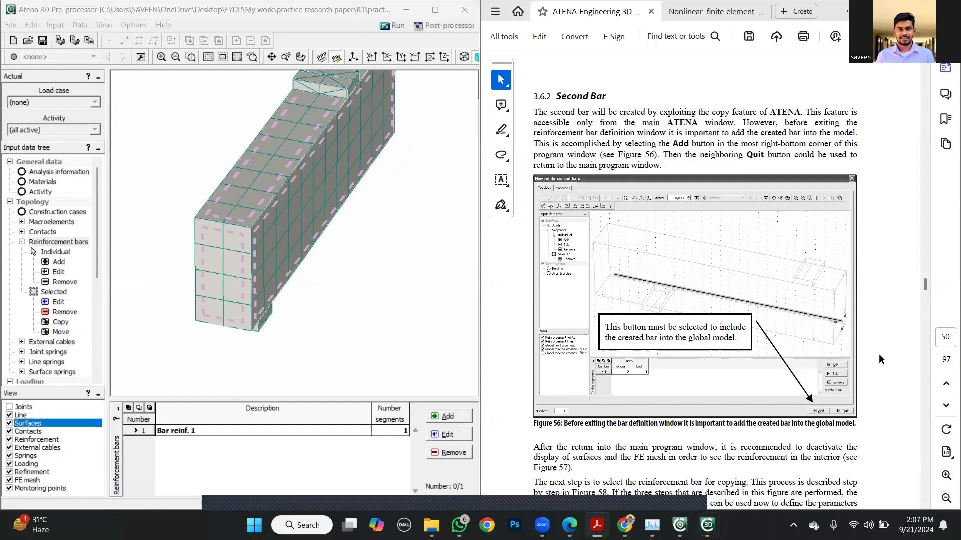
pyautogui.scroll(-5, 877, 353)
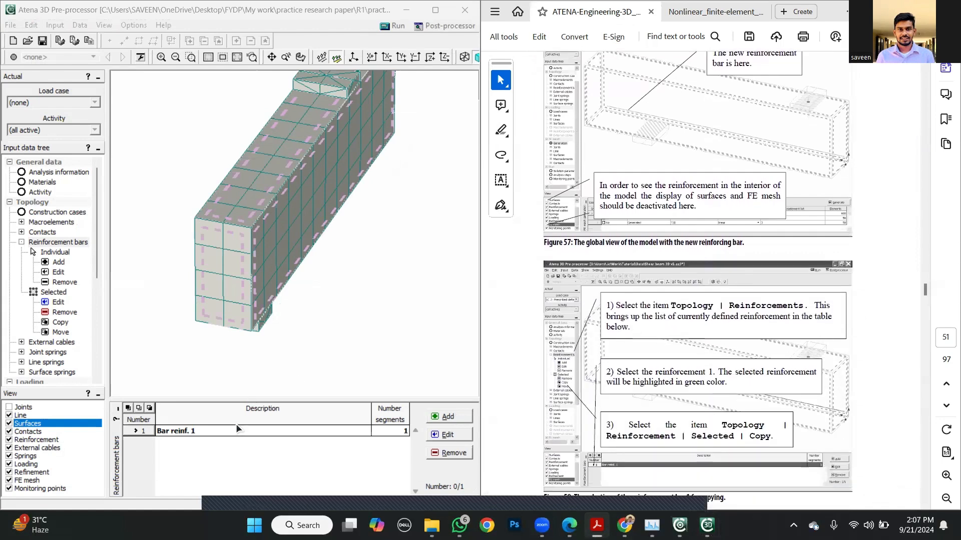
pyautogui.click(239, 431)
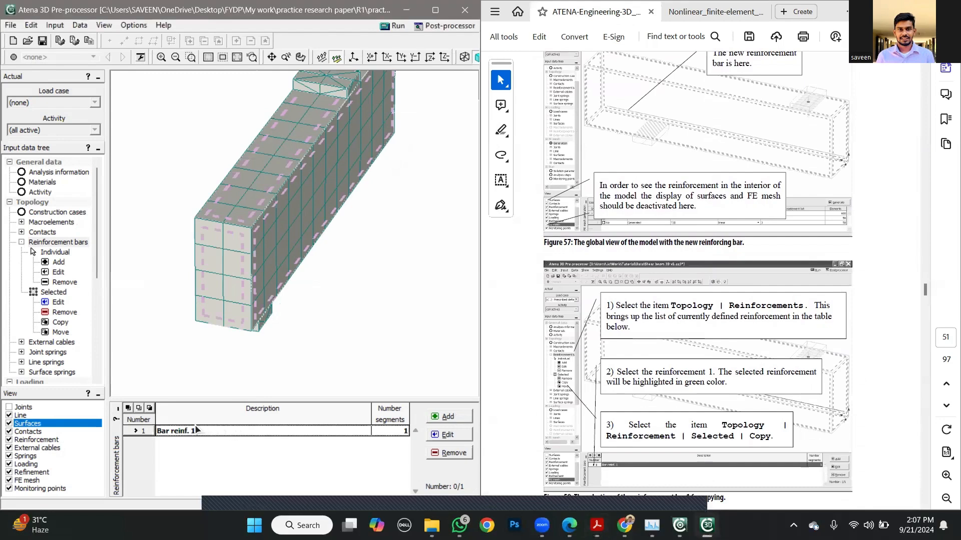
pyautogui.click(140, 431)
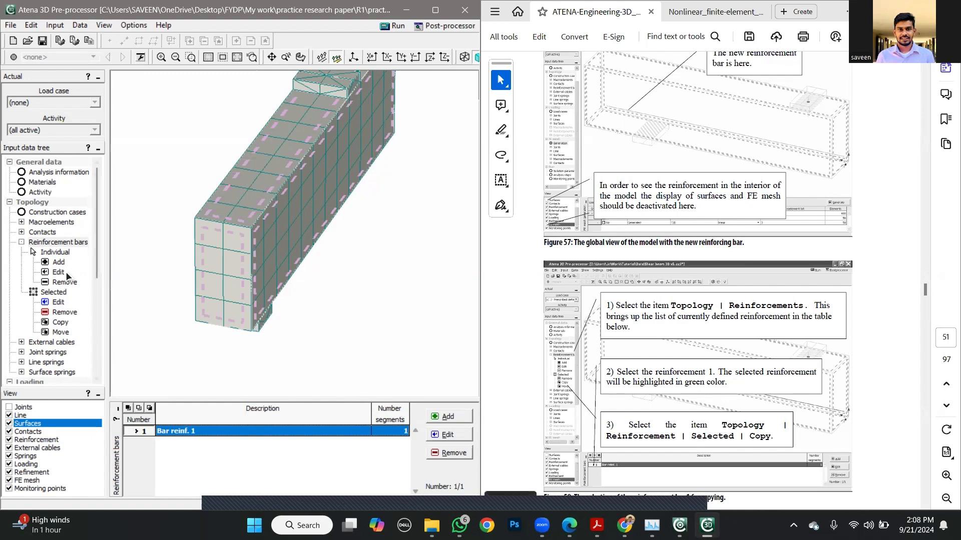
pyautogui.click(61, 323)
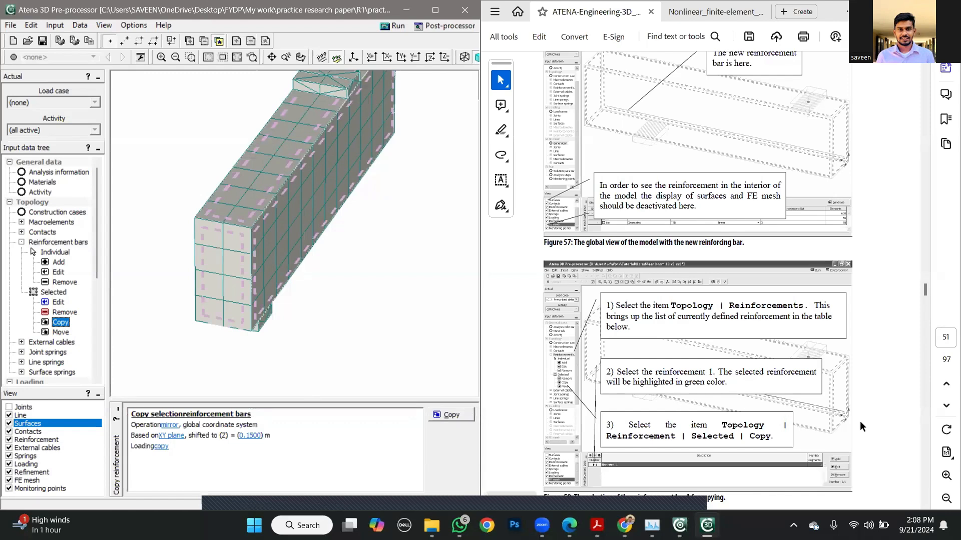
# Find the tutorial's copy parameters and set the bar copy operation to shift along the Y axis
pyautogui.click(884, 421)
pyautogui.scroll(-5, 885, 421)
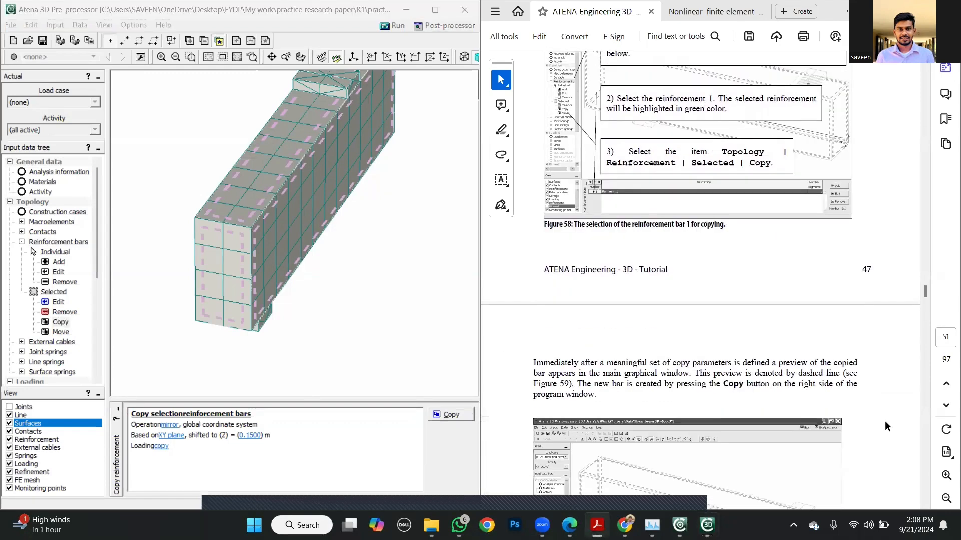
pyautogui.scroll(-5, 885, 420)
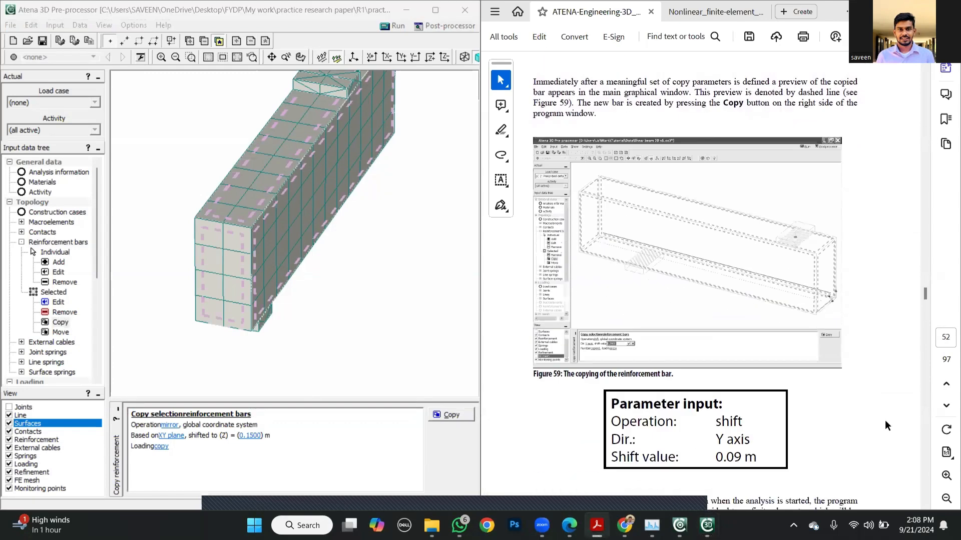
pyautogui.click(165, 431)
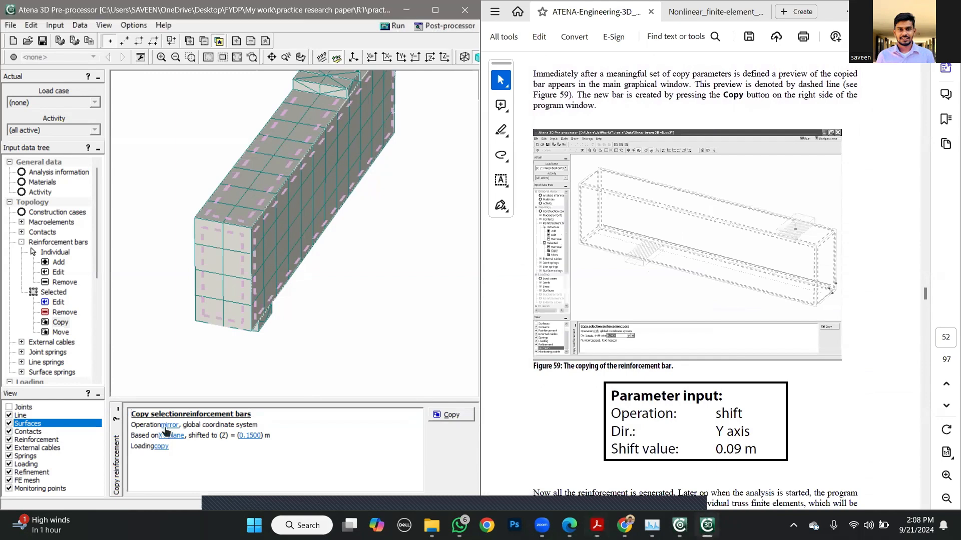
pyautogui.click(166, 426)
pyautogui.click(177, 434)
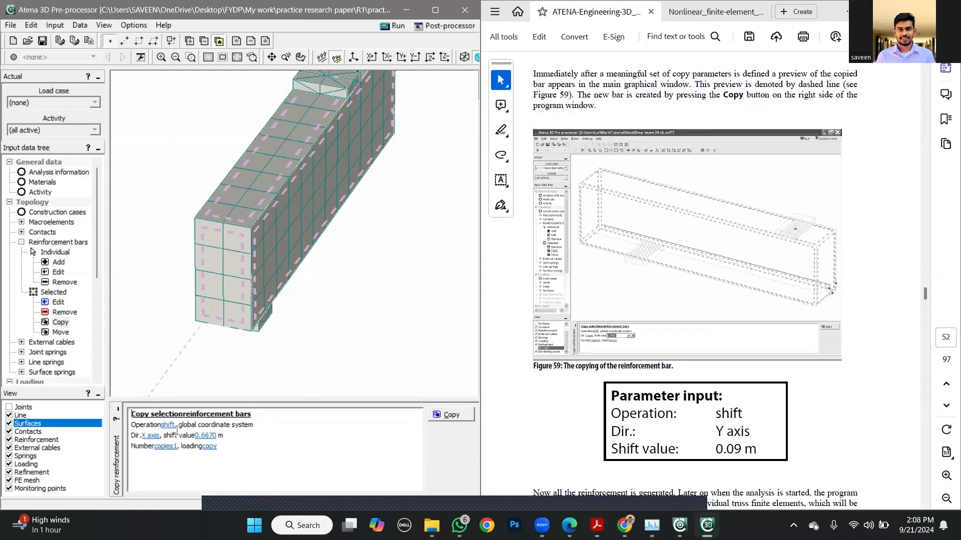
pyautogui.click(150, 436)
pyautogui.click(154, 444)
pyautogui.scroll(-2, 819, 346)
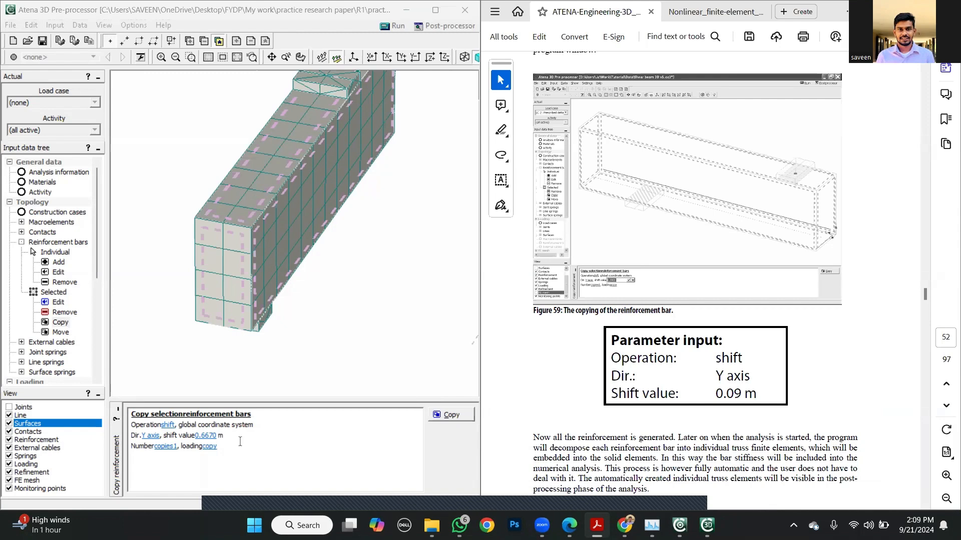
# Try to copy the bar with a shift value of 0.05 m along the Y axis
pyautogui.click(207, 442)
pyautogui.click(207, 437)
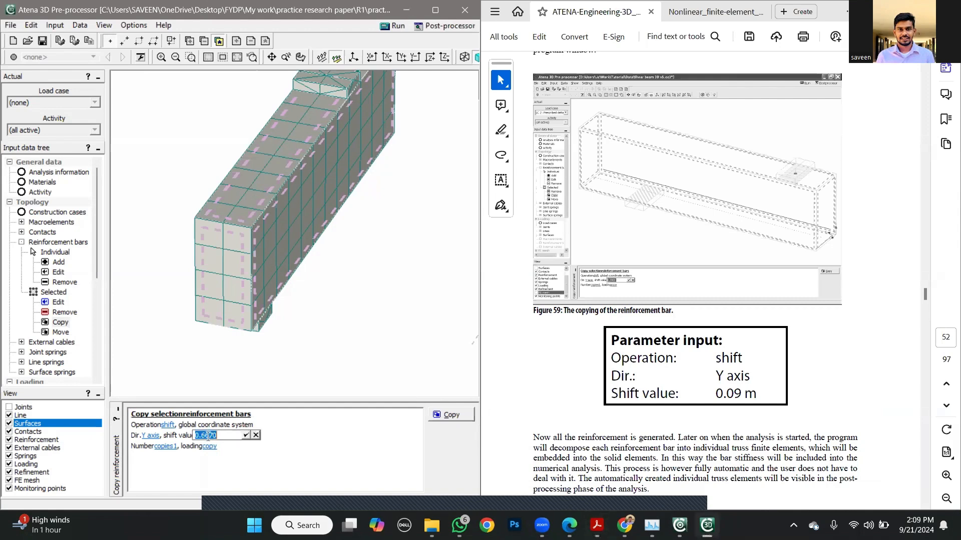
pyautogui.write('0.05')
pyautogui.click(442, 416)
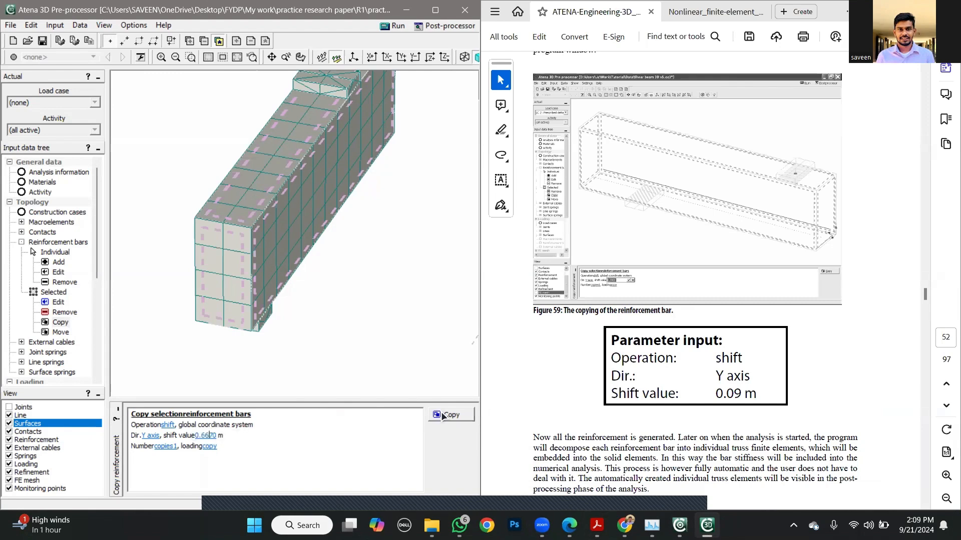
# Hide the surfaces to expose the beam's interior and reopen the copy settings for reinforcement bar 1
pyautogui.click(8, 424)
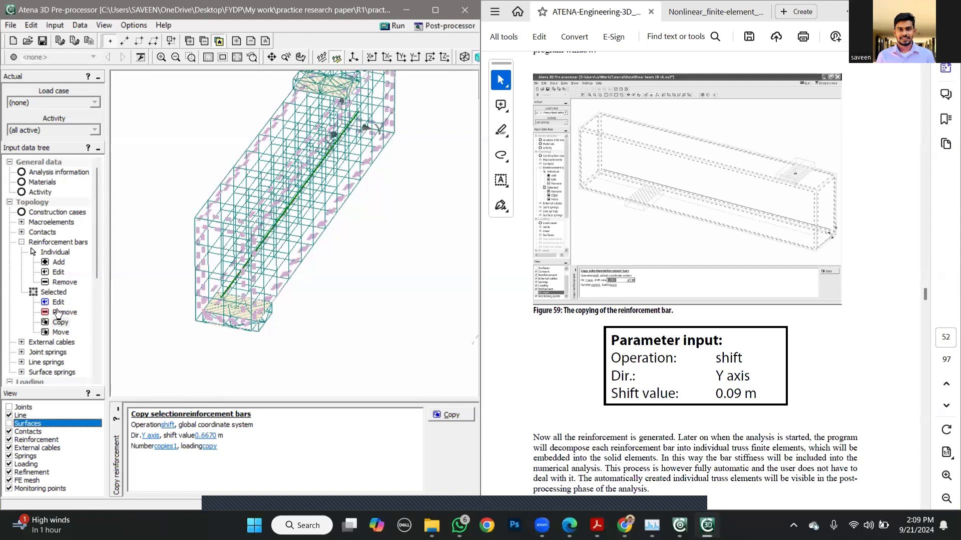
pyautogui.click(58, 242)
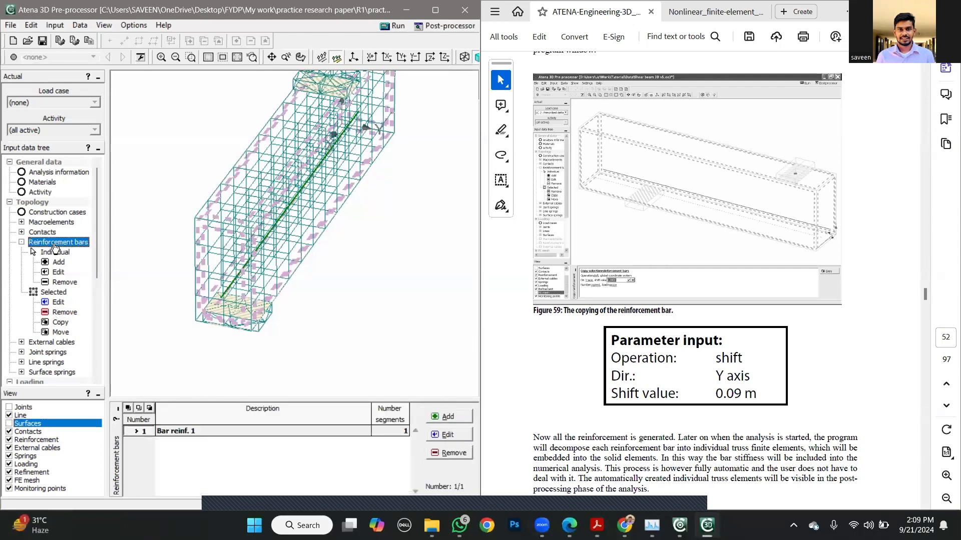
pyautogui.click(149, 431)
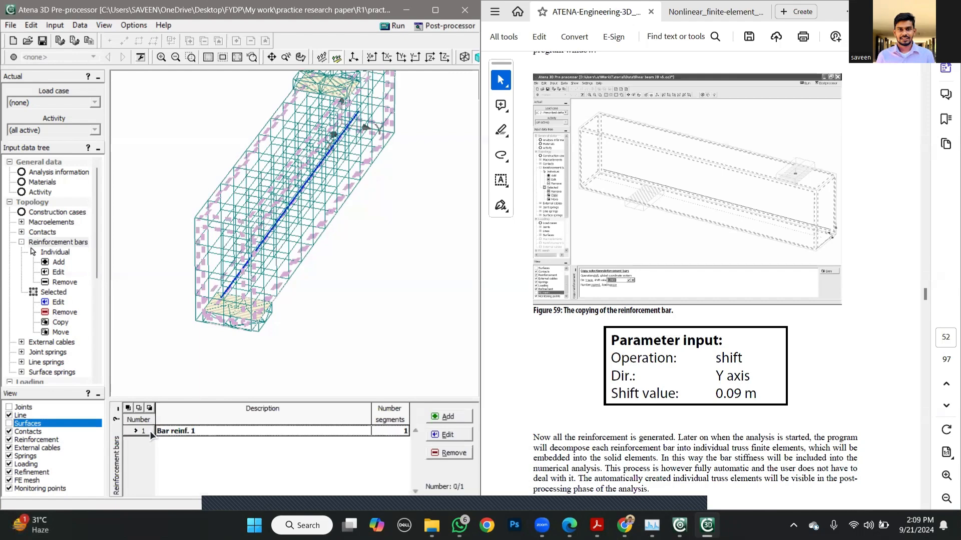
pyautogui.click(60, 322)
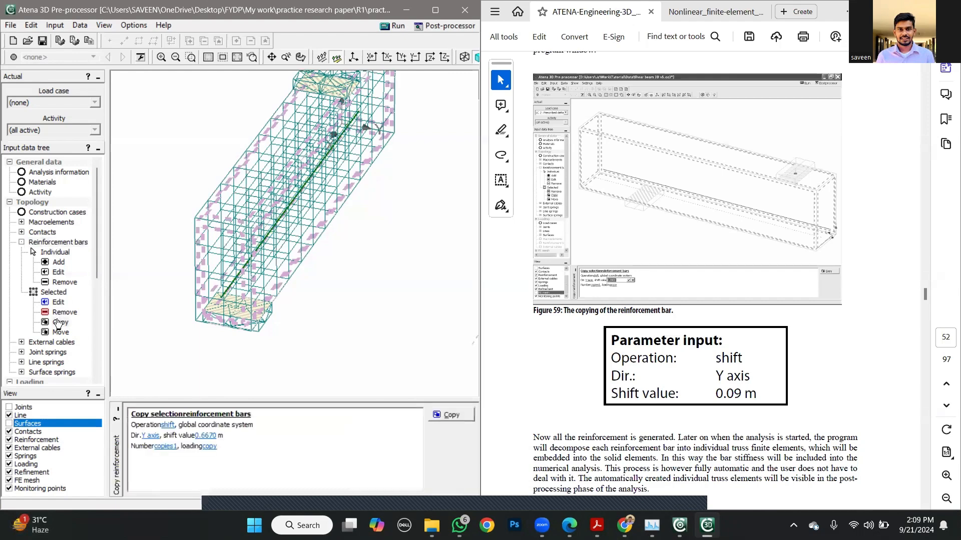
# Set the shift value to 0.05 m and create the copy of bar 1 along the Y axis
pyautogui.click(207, 435)
pyautogui.moveTo(220, 435); pyautogui.dragTo(202, 436)
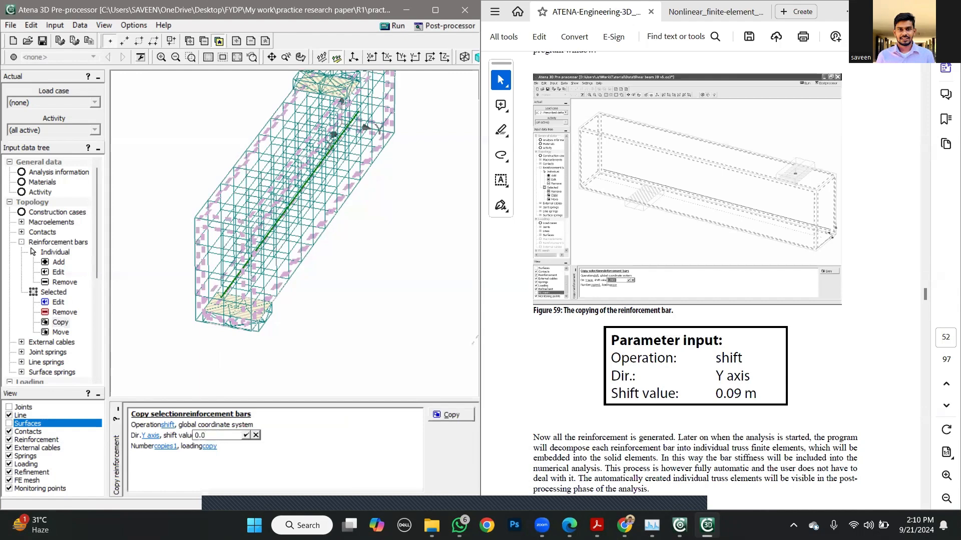
pyautogui.write('5')
pyautogui.click(246, 434)
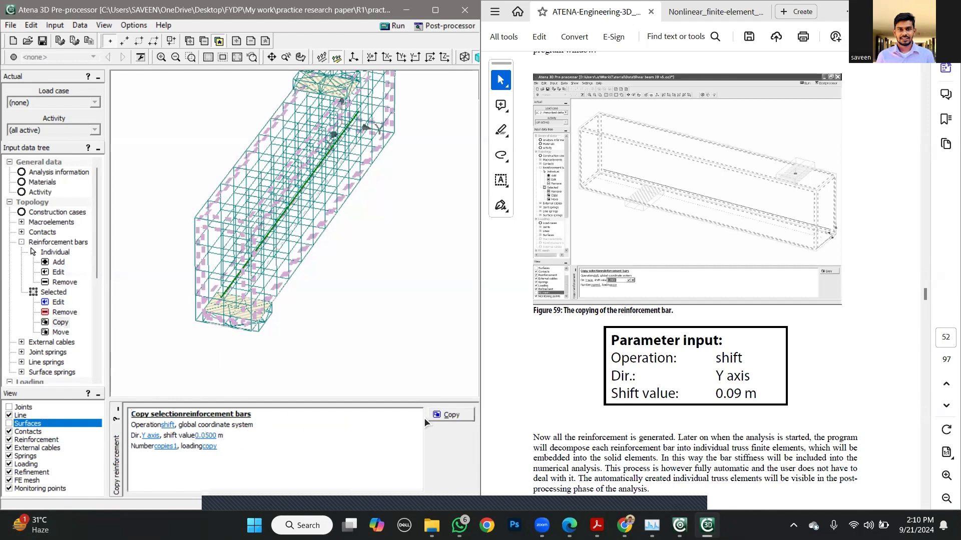
pyautogui.click(443, 415)
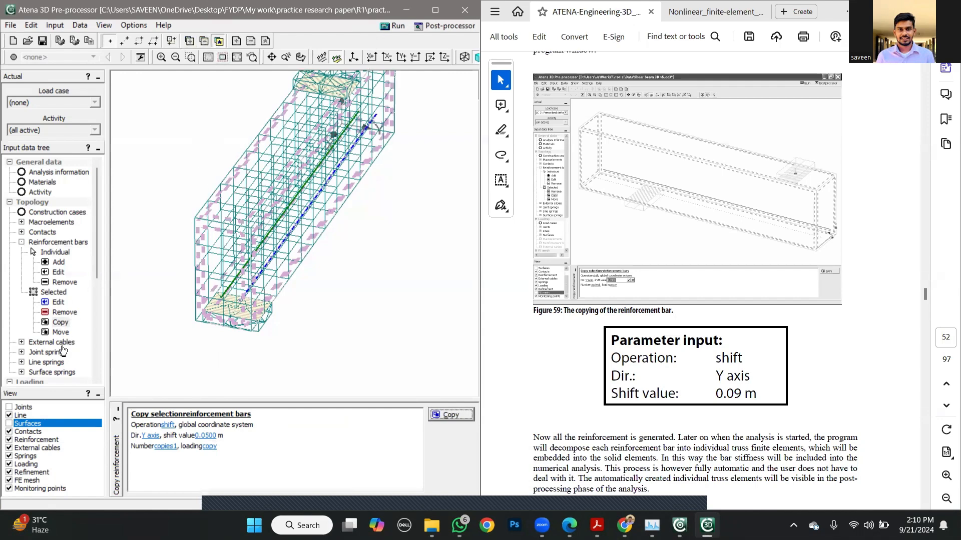
# Check in the tutorial what follows the bar copying, including the start of the Supports and Actions section
pyautogui.click(503, 369)
pyautogui.scroll(-3, 502, 369)
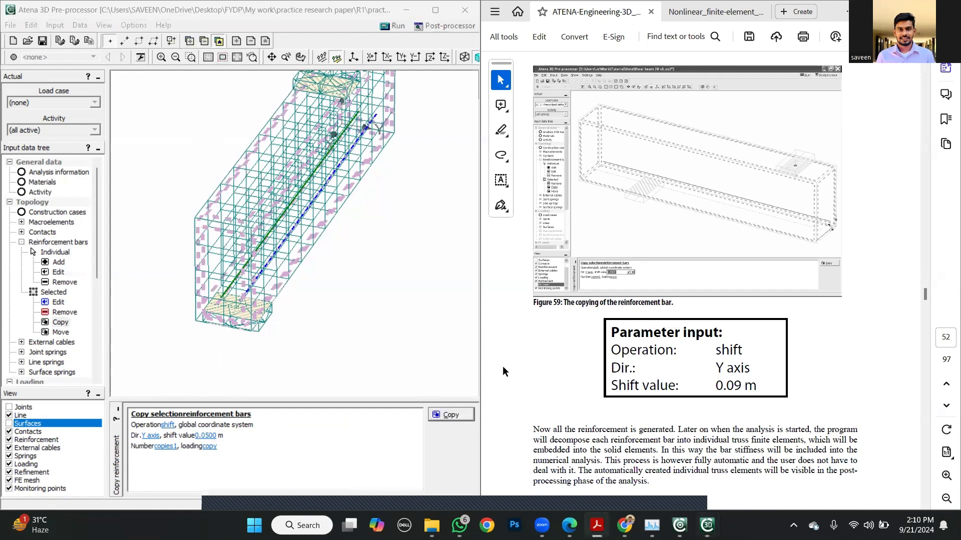
pyautogui.scroll(-6, 503, 367)
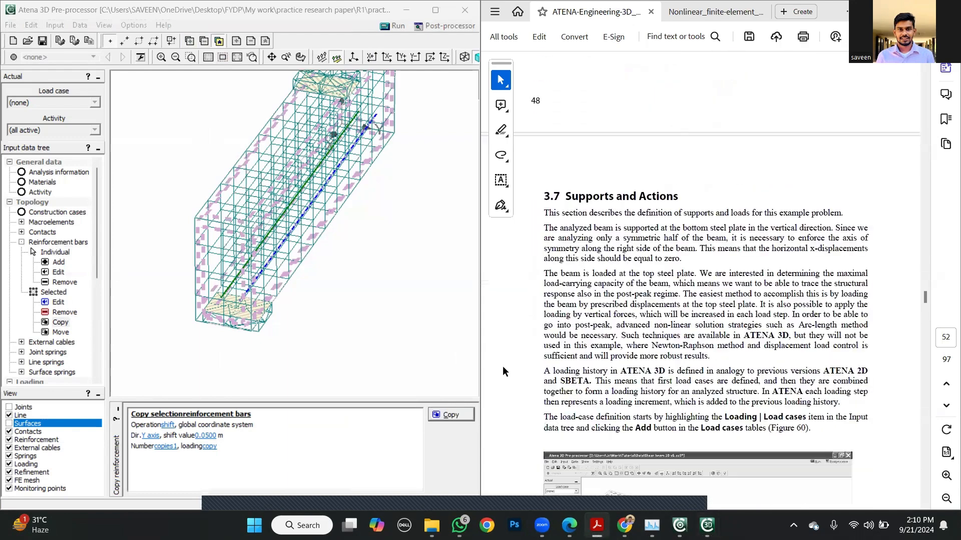
pyautogui.scroll(2, 503, 370)
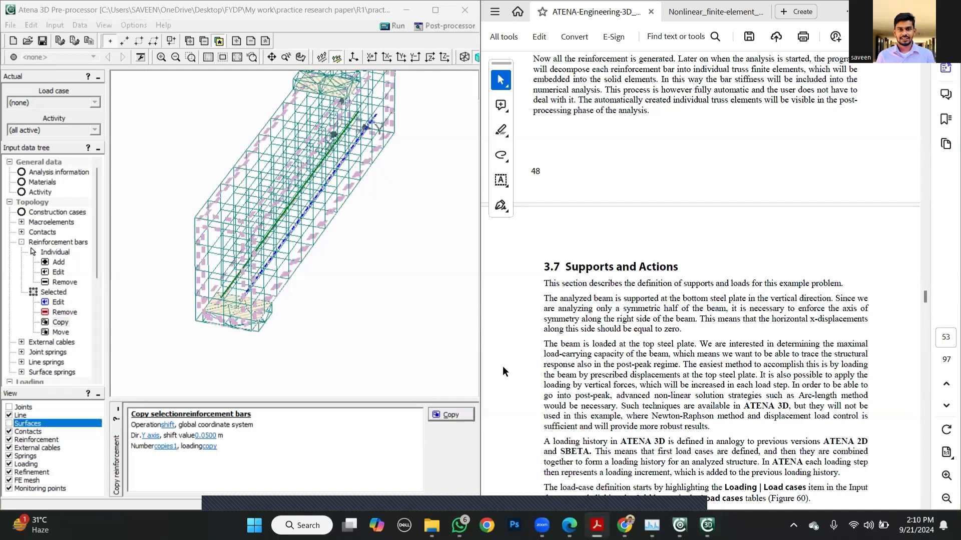
pyautogui.scroll(8, 503, 370)
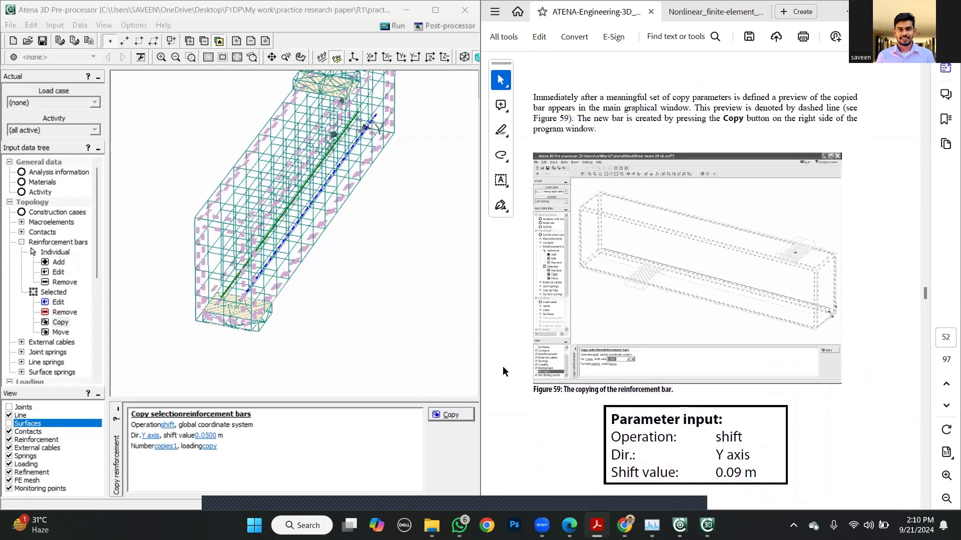
pyautogui.scroll(1, 503, 370)
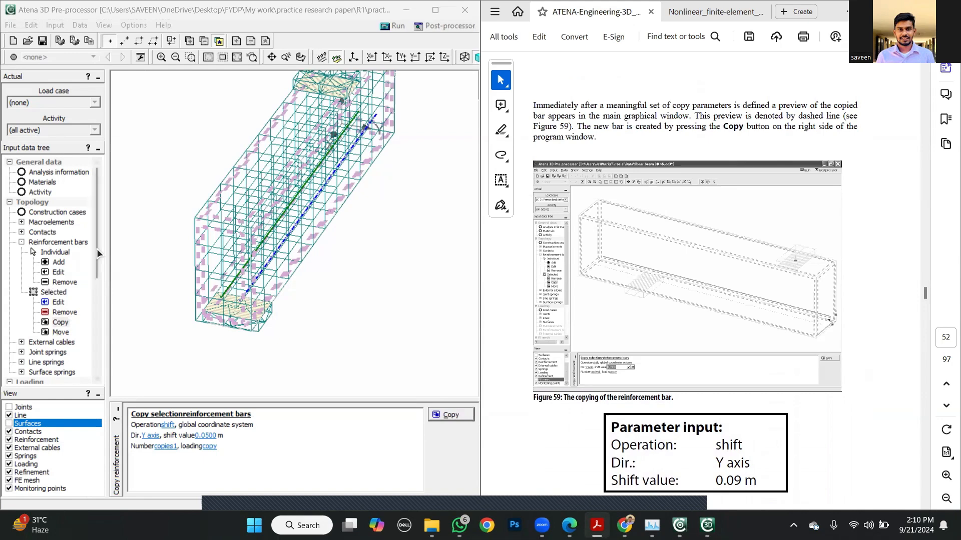
# Start defining reinforcement bar number 3, show its joint table and find the tutorial's joint coordinate parameters for the first bar
pyautogui.moveTo(97, 248)
pyautogui.mouseDown()
pyautogui.moveTo(85, 353)
pyautogui.moveTo(94, 247)
pyautogui.mouseUp()
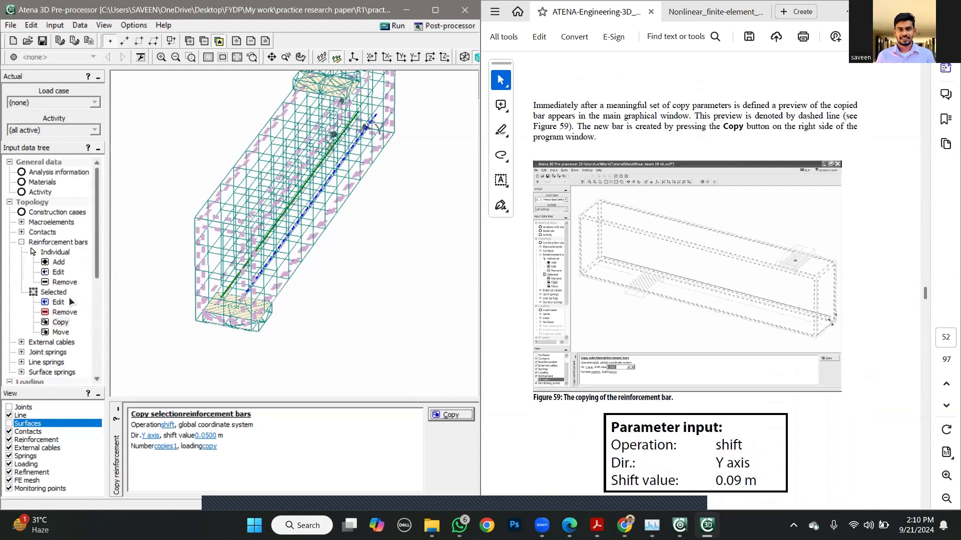
pyautogui.click(55, 262)
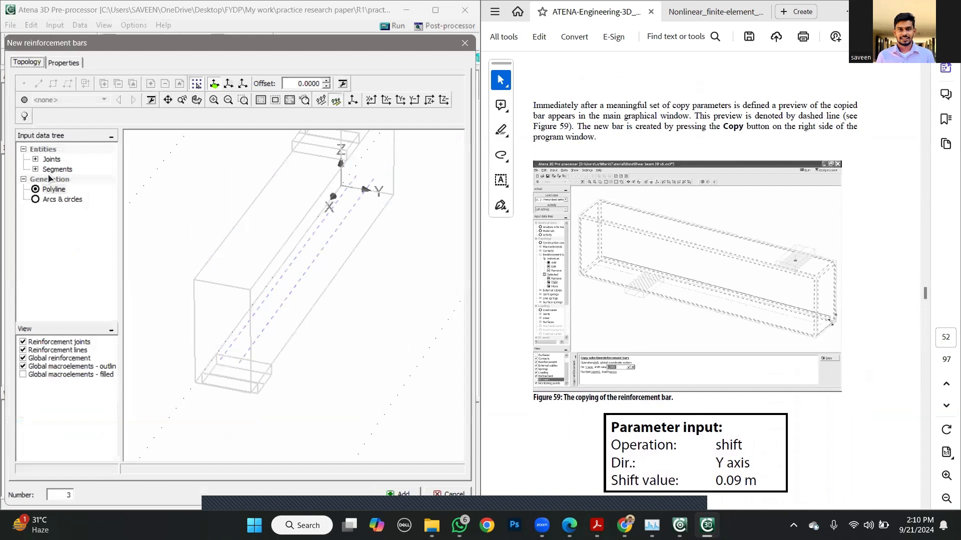
pyautogui.click(45, 160)
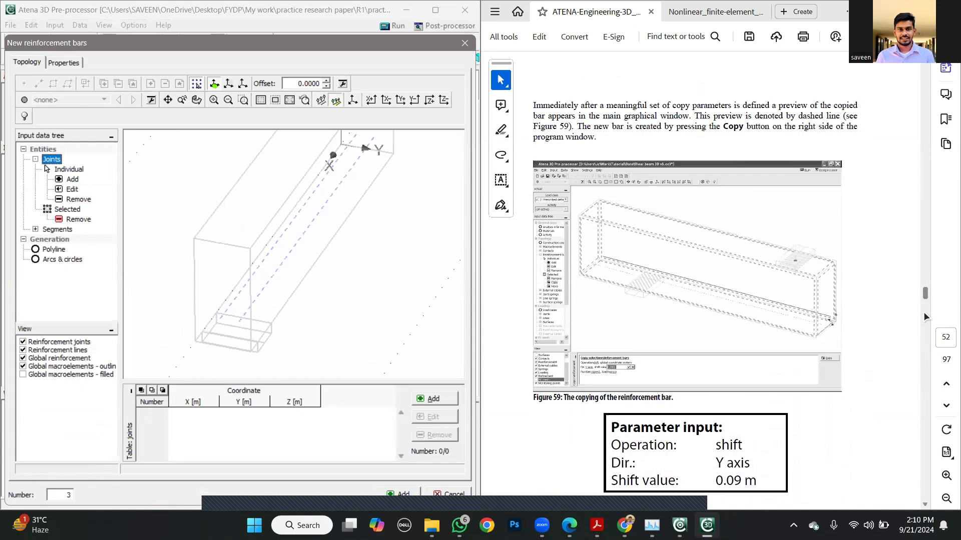
pyautogui.click(910, 299)
pyautogui.scroll(10, 911, 299)
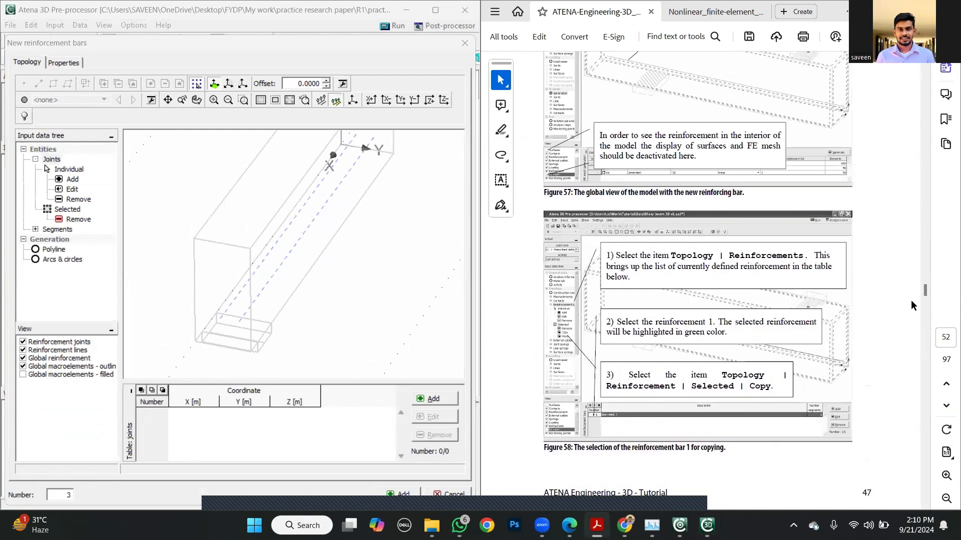
pyautogui.scroll(10, 911, 299)
pyautogui.scroll(8, 910, 299)
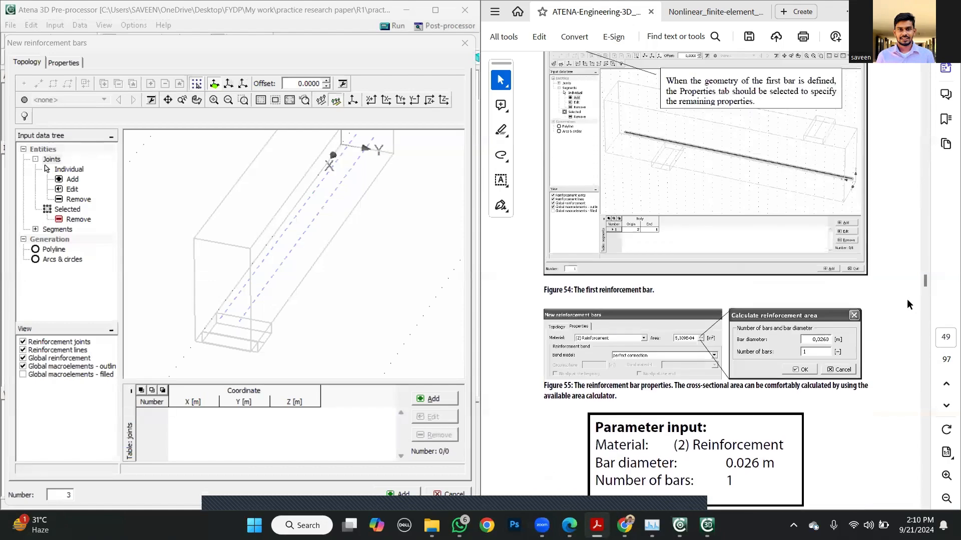
pyautogui.scroll(8, 907, 300)
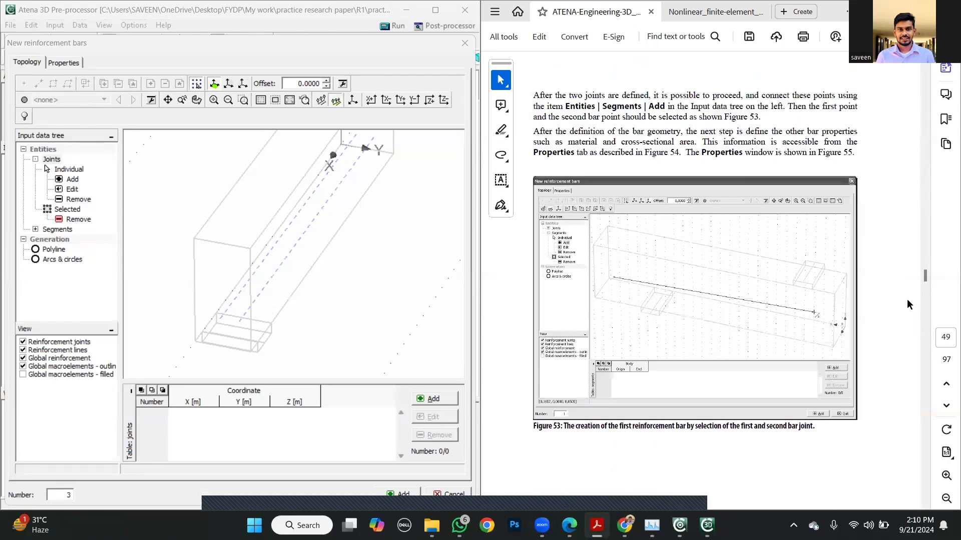
pyautogui.scroll(10, 907, 300)
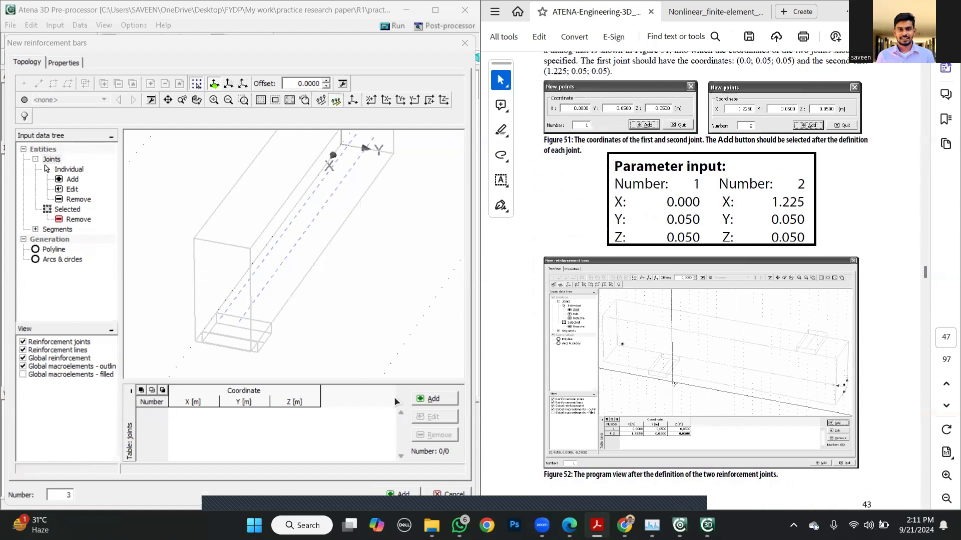
# Add joint 1 at X 0, Y 0.05, Z 0.25 m and joint 2 at X 1.05, Y 0.05, Z 0.25 m to bar 3
pyautogui.click(421, 401)
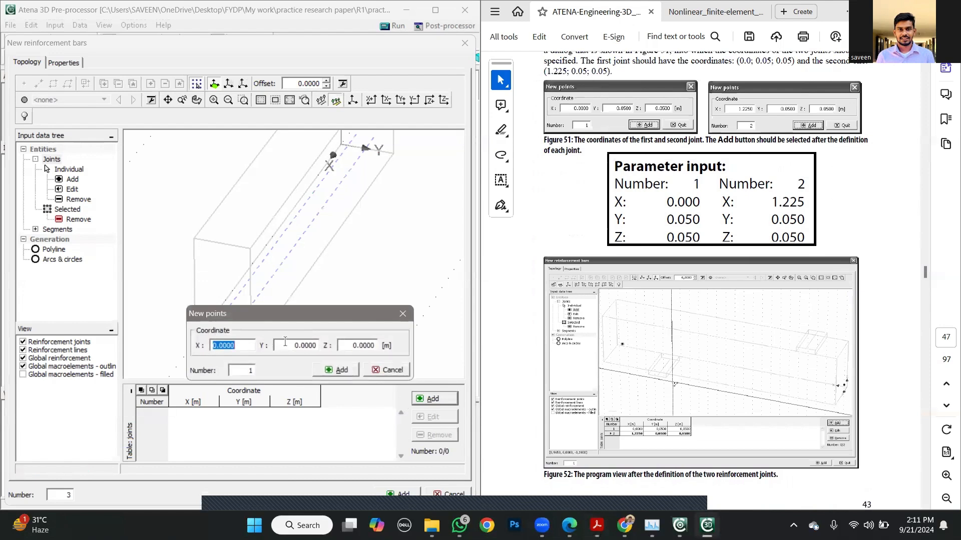
pyautogui.click(310, 345)
pyautogui.moveTo(296, 347); pyautogui.dragTo(284, 347)
pyautogui.write('5')
pyautogui.click(374, 344)
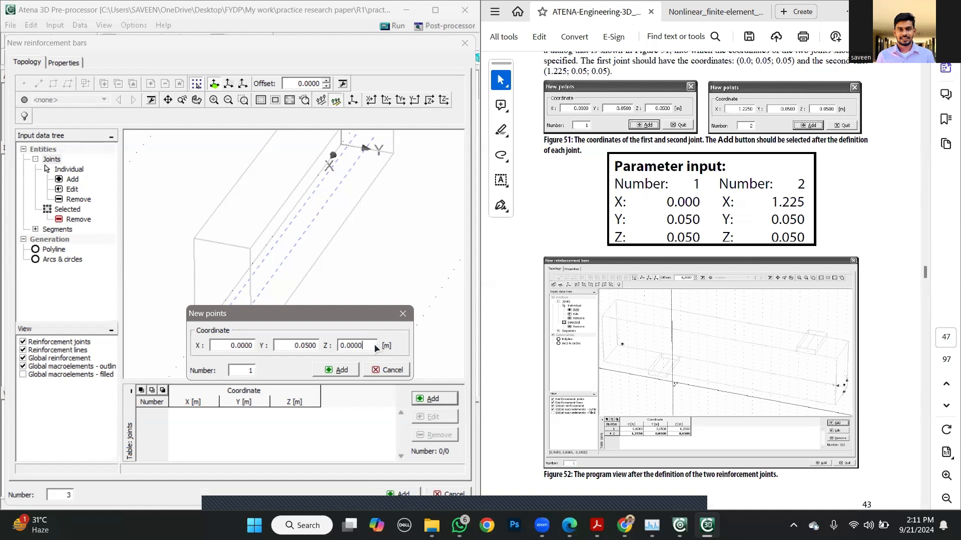
pyautogui.moveTo(375, 344); pyautogui.dragTo(348, 346)
pyautogui.write('23')
pyautogui.press('BackSpace')
pyautogui.write('5')
pyautogui.click(345, 369)
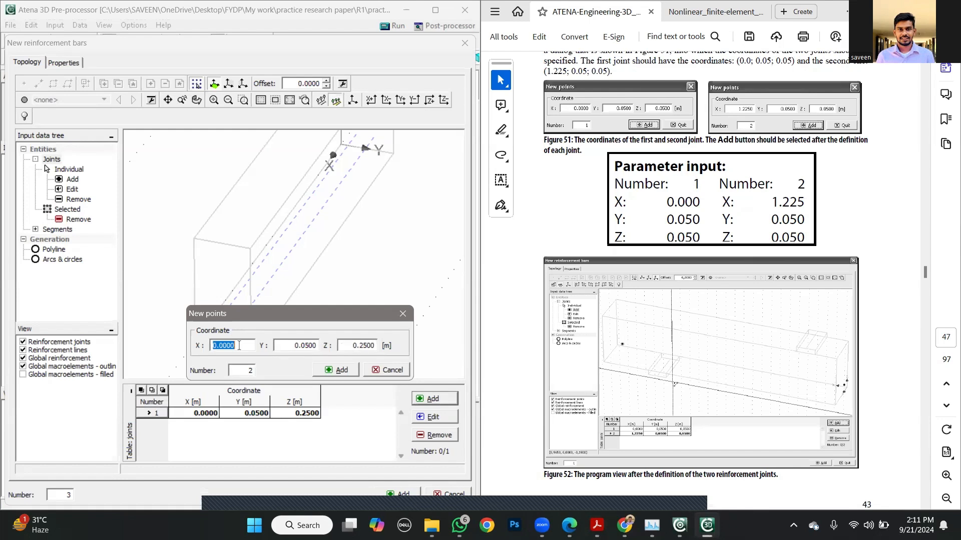
pyautogui.write('1.05')
pyautogui.click(344, 368)
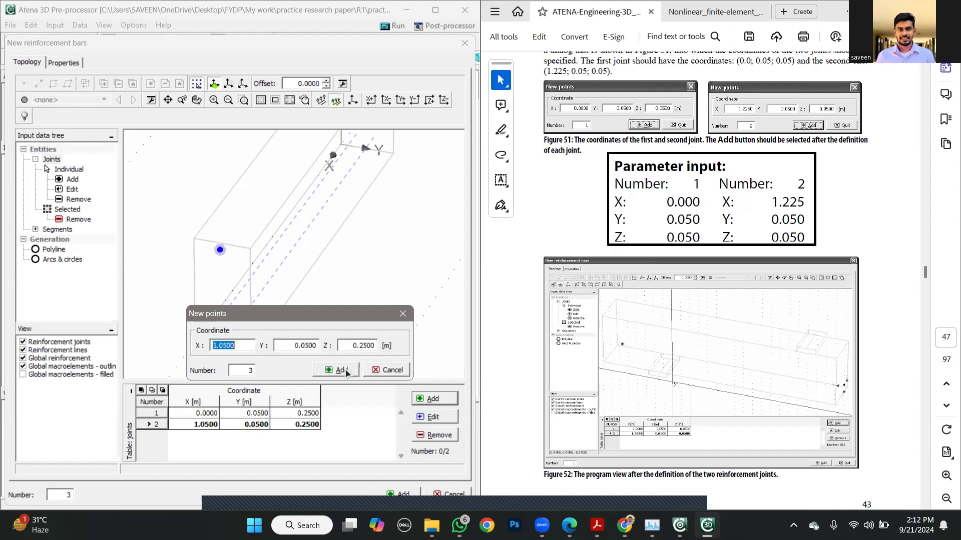
# Finish entering joints and add a segment to bar 3 with joint 2 as origin and joint 1 as end
pyautogui.click(390, 371)
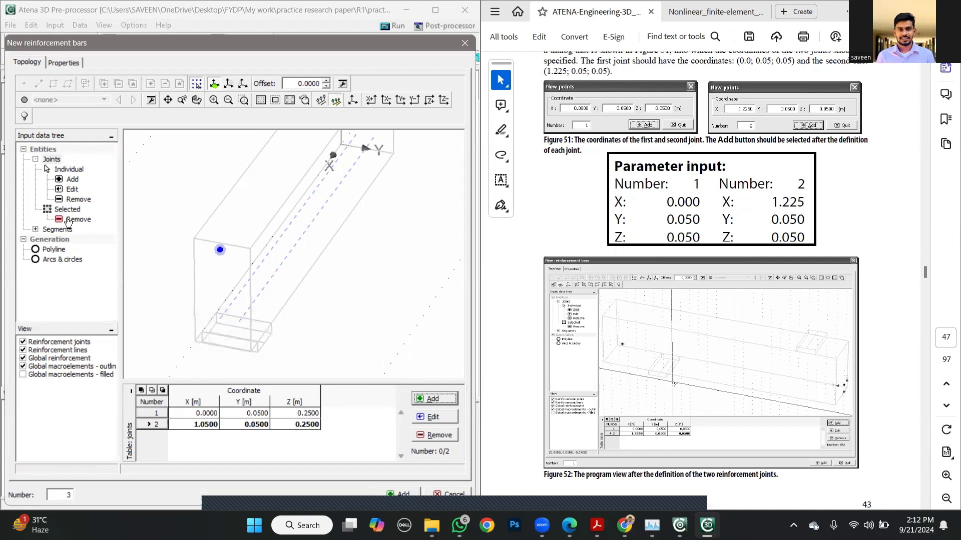
pyautogui.click(52, 228)
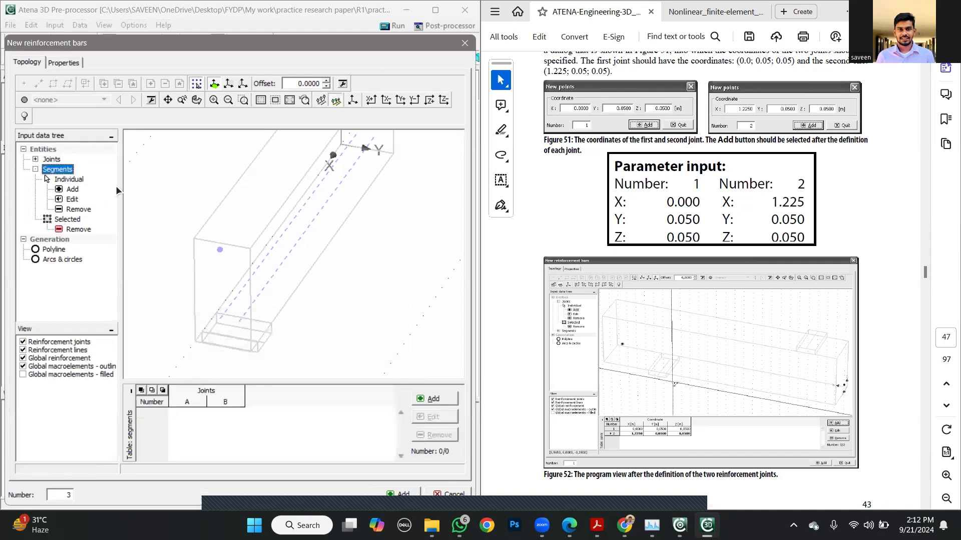
pyautogui.click(434, 399)
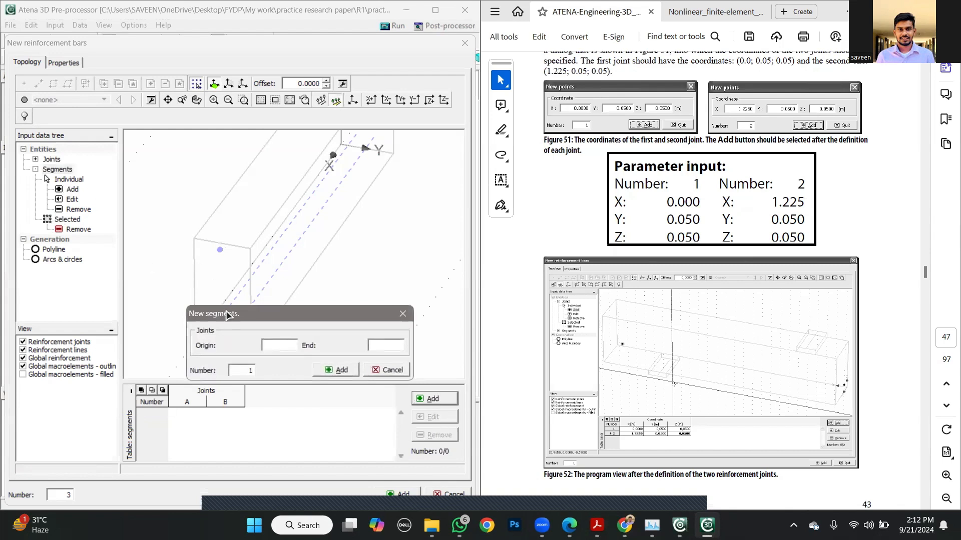
pyautogui.write('2')
pyautogui.click(377, 346)
pyautogui.write('1')
pyautogui.click(340, 373)
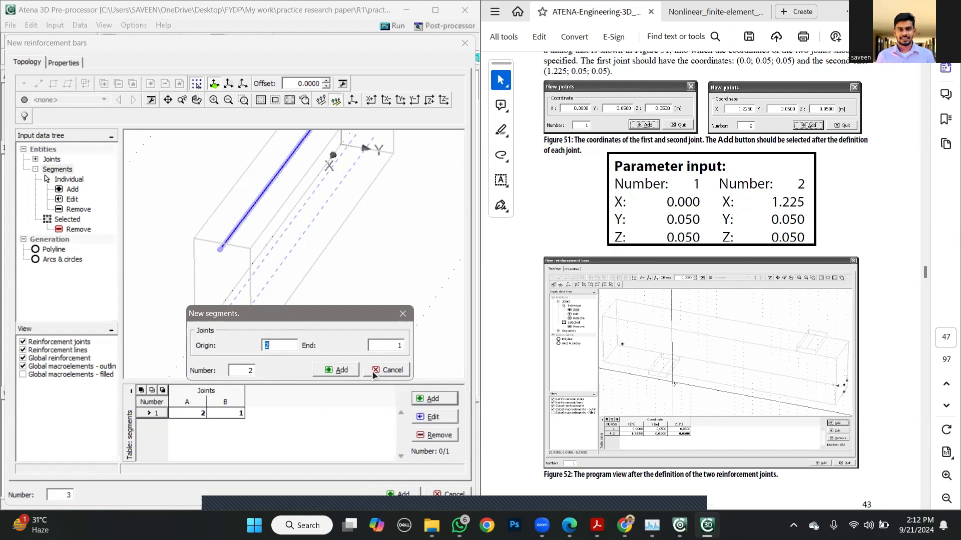
pyautogui.click(374, 373)
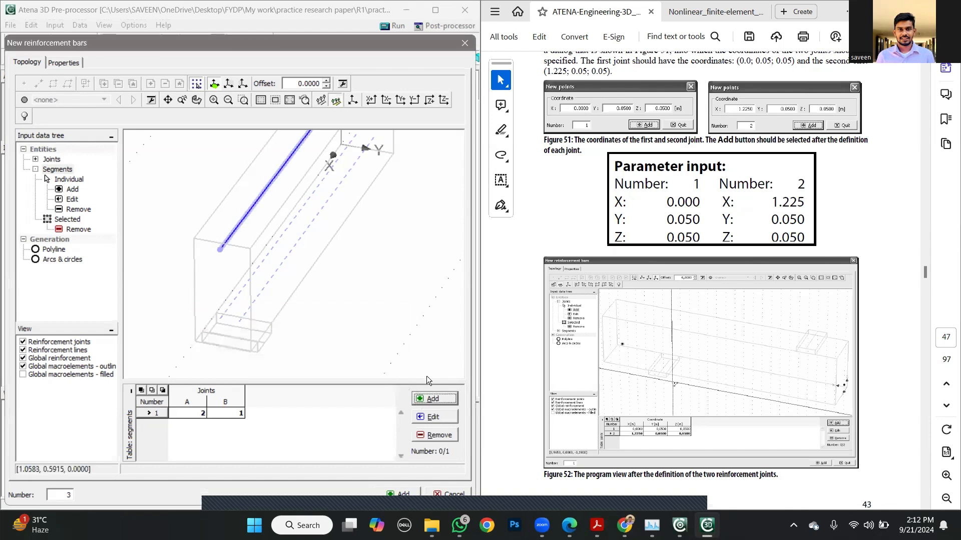
# Check the top bar size in the research paper, set bar 3's diameter to 0.010 m and add the bar to the model
pyautogui.click(70, 64)
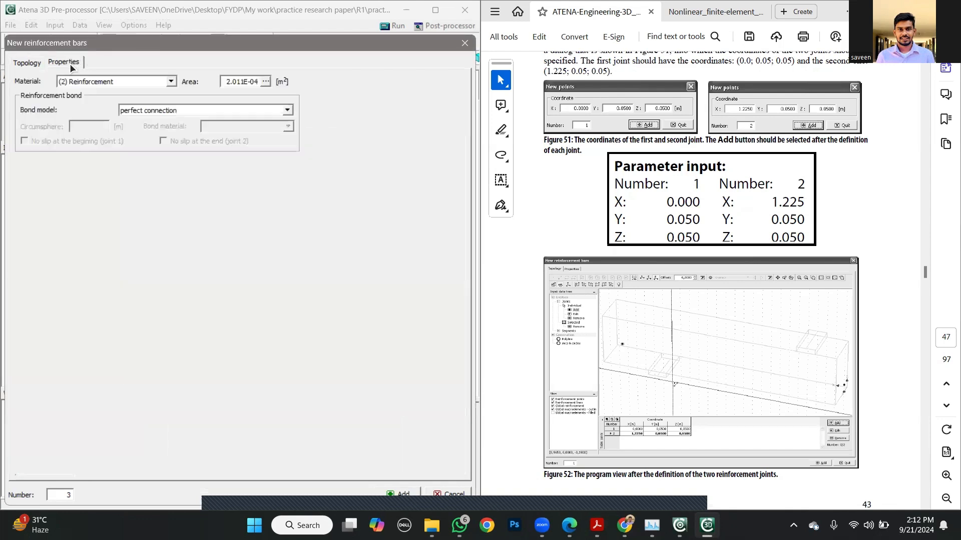
pyautogui.click(266, 81)
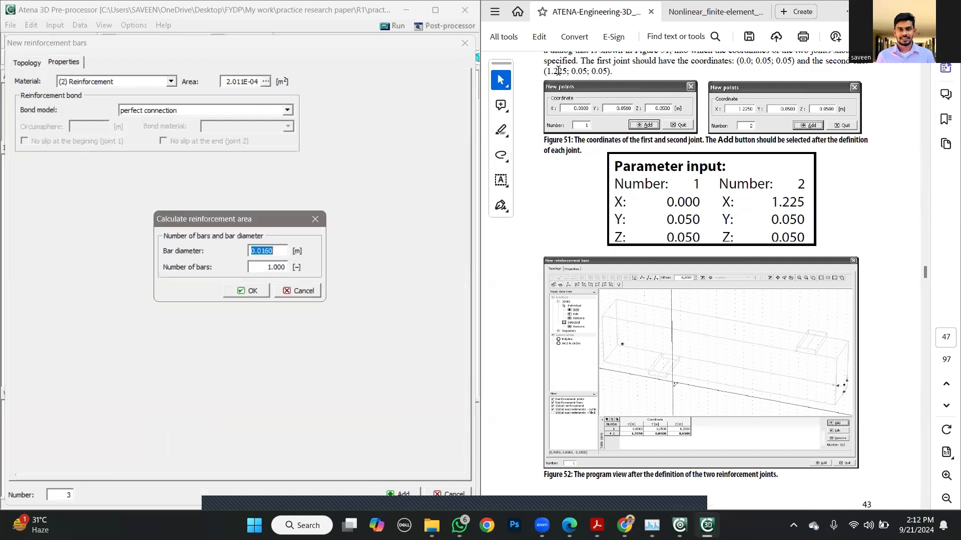
pyautogui.click(700, 14)
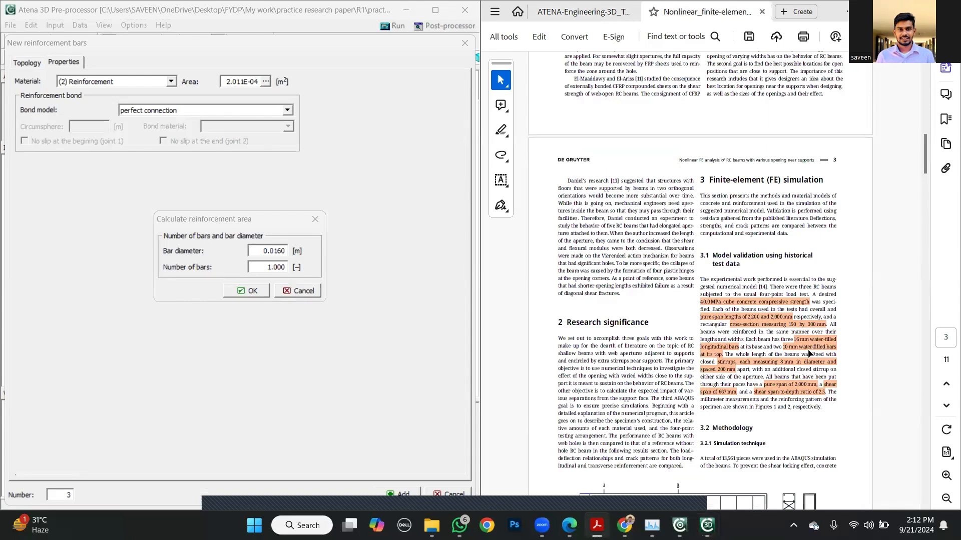
pyautogui.click(274, 249)
pyautogui.moveTo(273, 250); pyautogui.dragTo(265, 250)
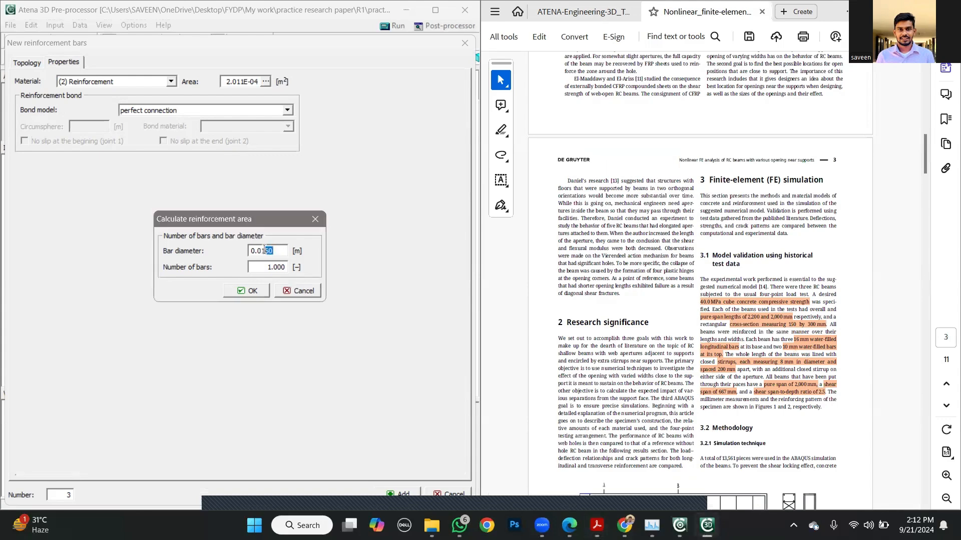
pyautogui.write('0')
pyautogui.click(253, 291)
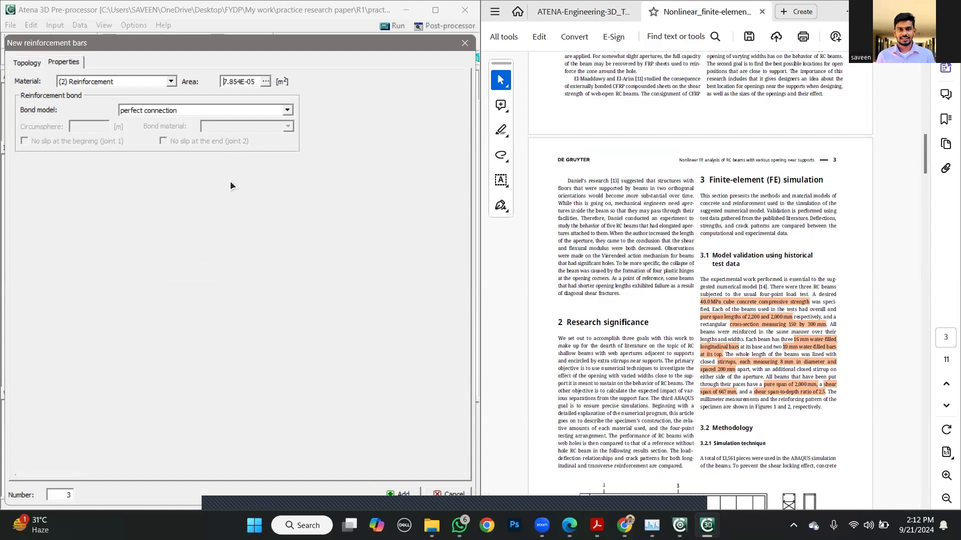
pyautogui.click(407, 494)
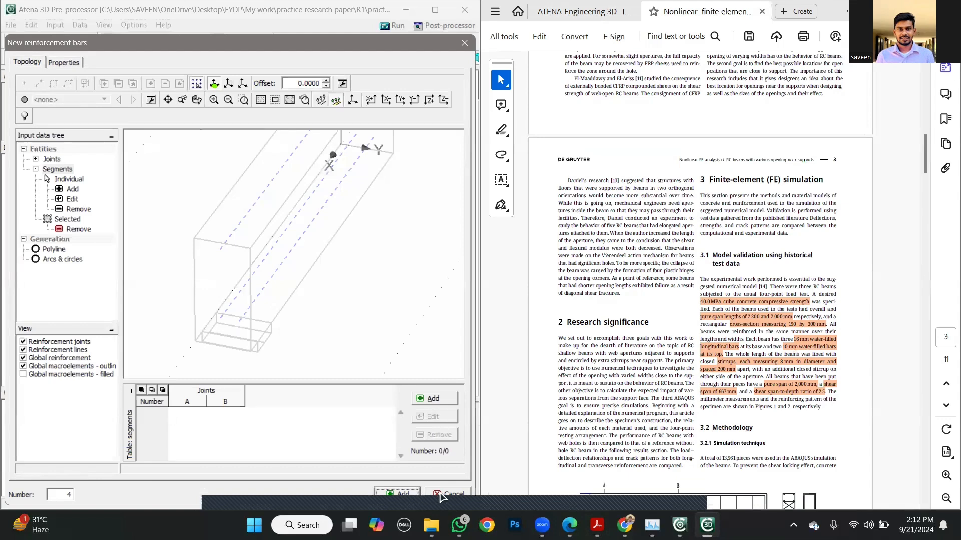
pyautogui.click(441, 497)
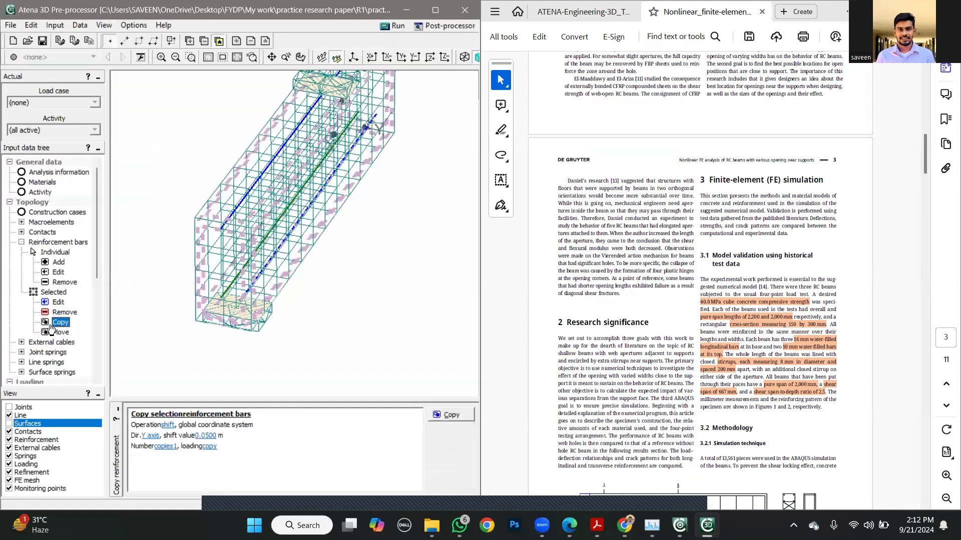
# Select only reinforcement bar 3 and create one copy shifted 0.05 m along the Y axis
pyautogui.click(48, 243)
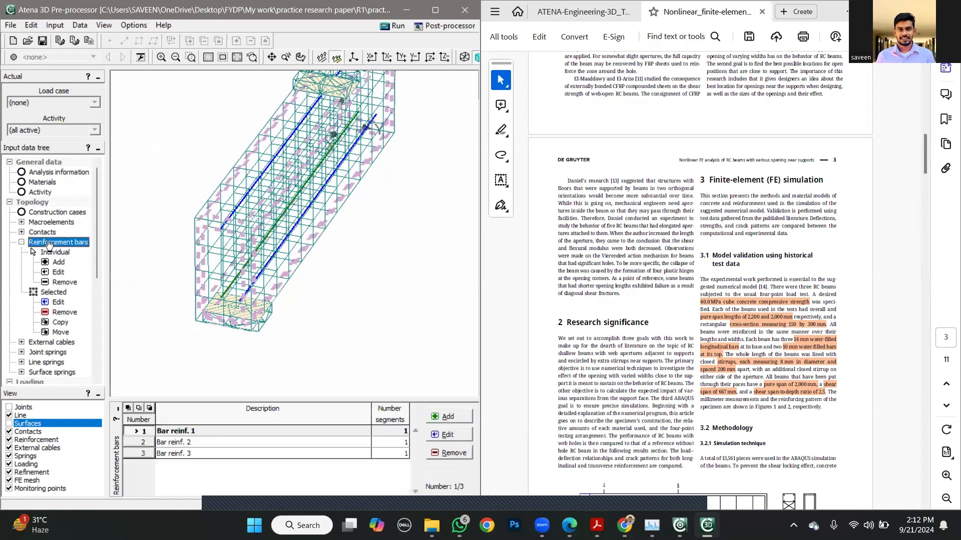
pyautogui.click(176, 455)
pyautogui.keyDown('ctrl'); pyautogui.click(153, 453); pyautogui.keyUp('ctrl')
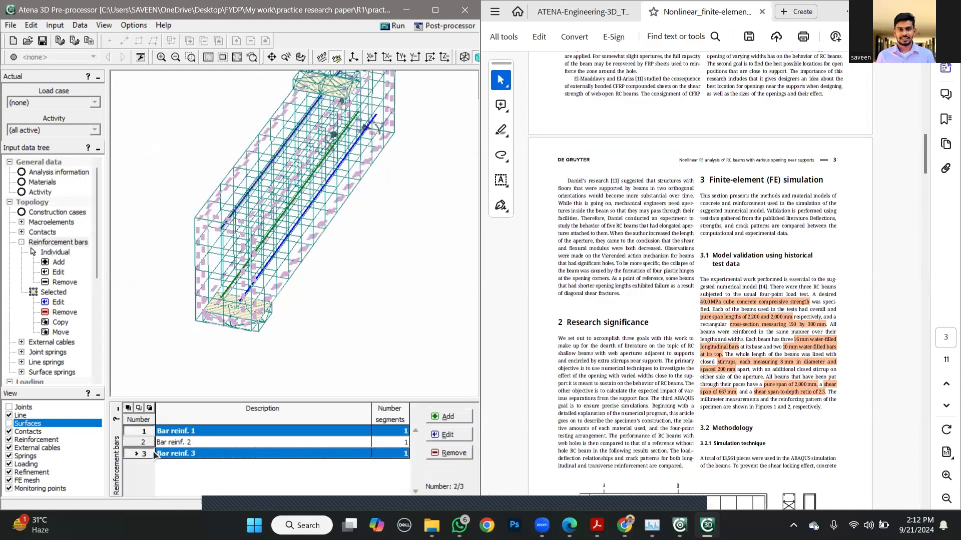
pyautogui.keyDown('ctrl'); pyautogui.click(143, 428); pyautogui.keyUp('ctrl')
pyautogui.keyDown('ctrl'); pyautogui.click(139, 455); pyautogui.keyUp('ctrl')
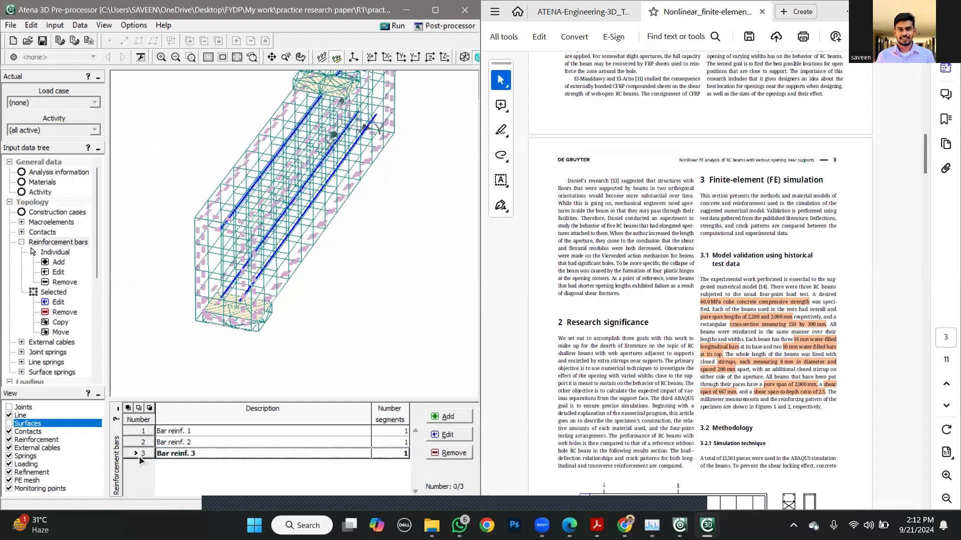
pyautogui.keyDown('ctrl'); pyautogui.click(140, 455); pyautogui.keyUp('ctrl')
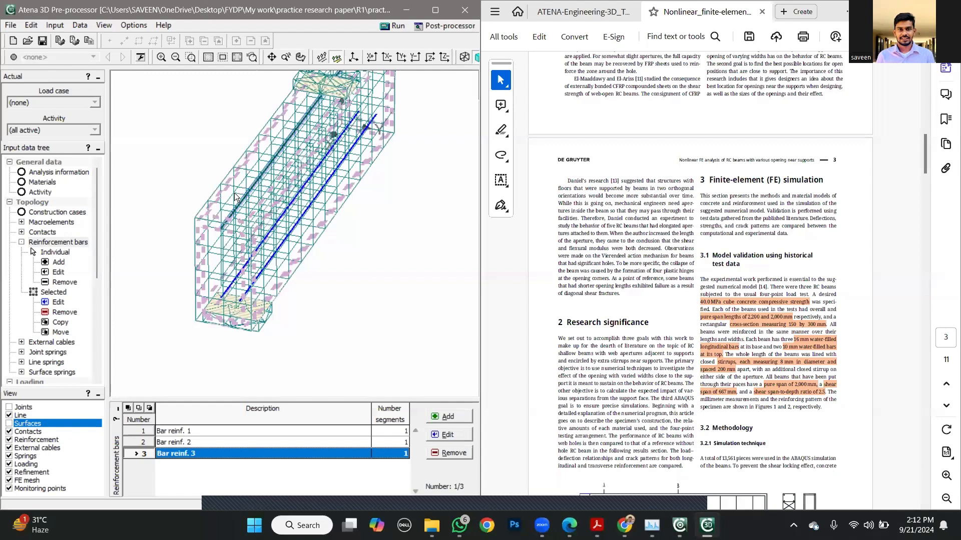
pyautogui.click(59, 322)
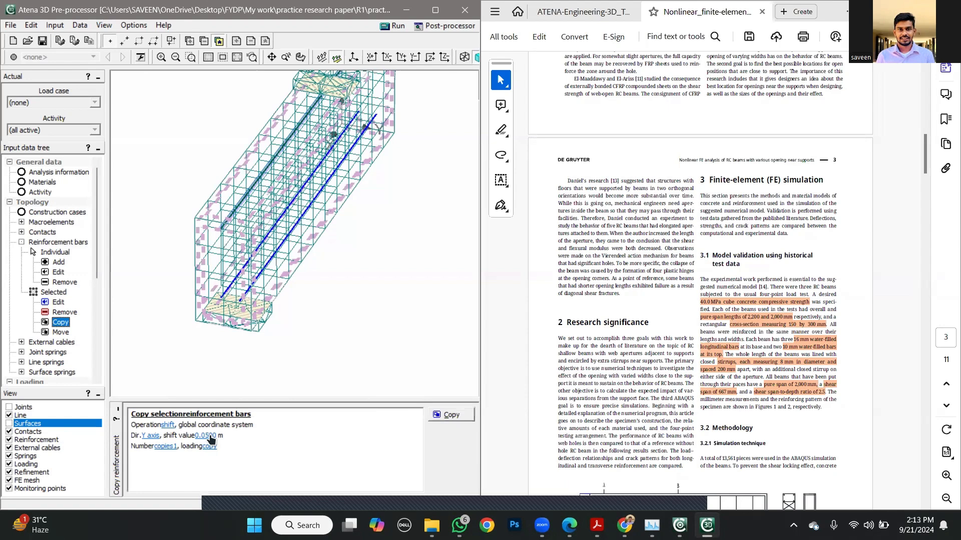
pyautogui.click(210, 436)
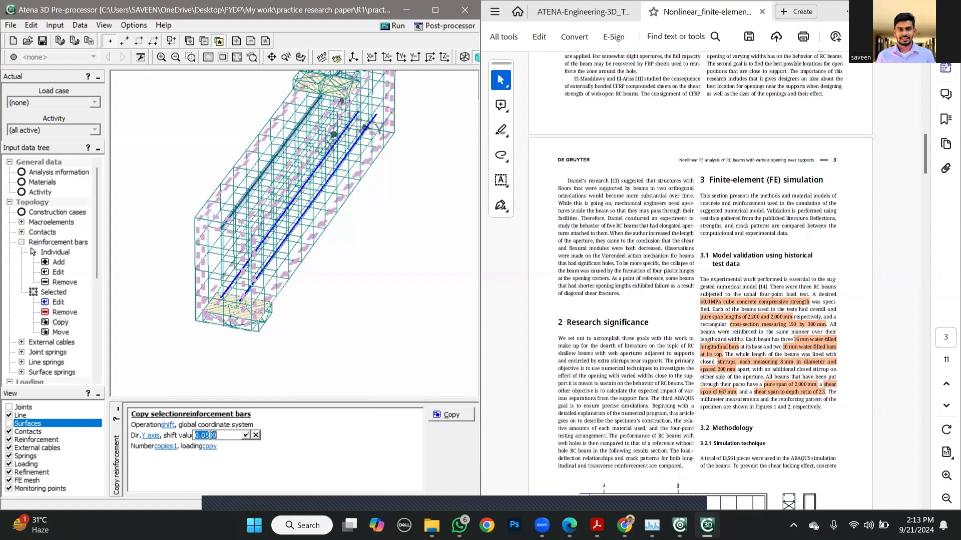
pyautogui.click(246, 435)
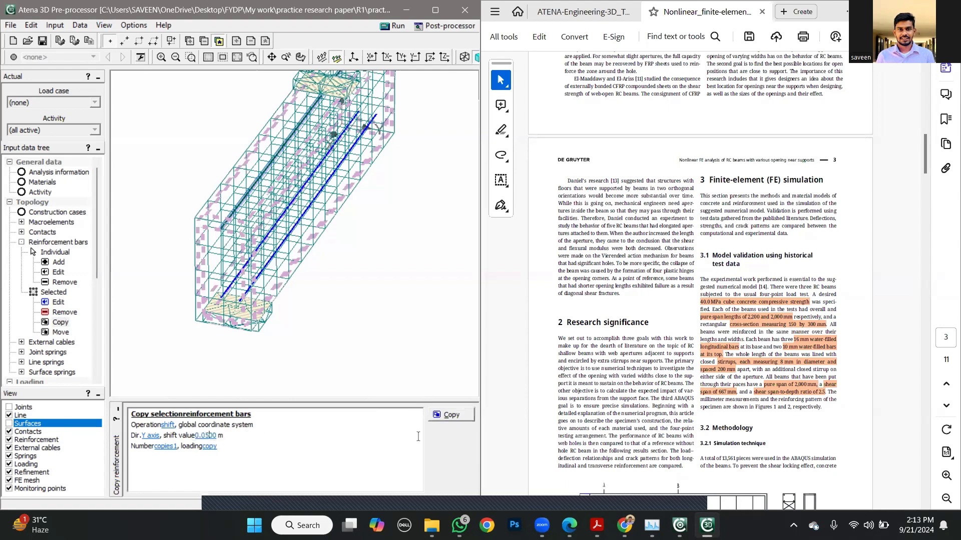
pyautogui.click(448, 416)
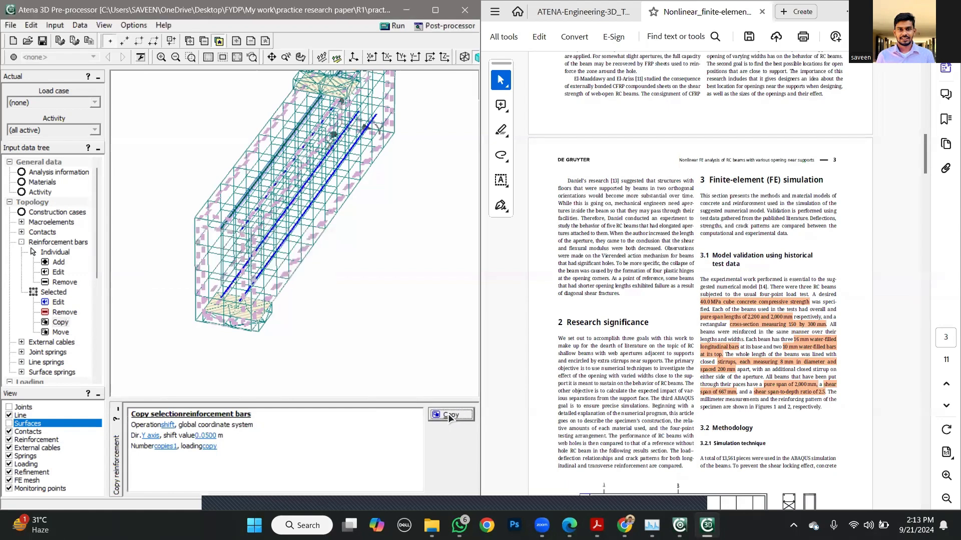
# Examine the beam's longitudinal bars from a more side-on angle and check the list of reinforcement bars
pyautogui.click(306, 285)
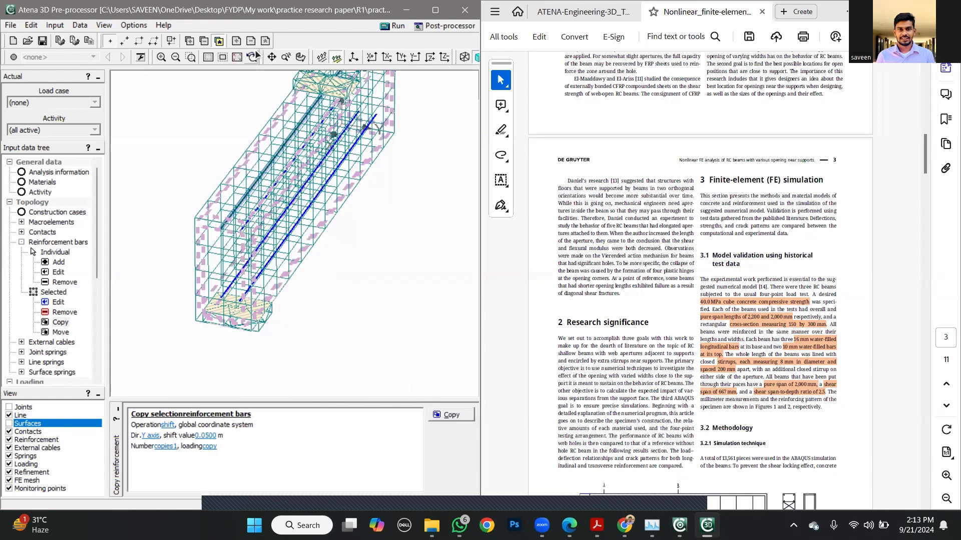
pyautogui.click(271, 57)
pyautogui.moveTo(379, 261); pyautogui.dragTo(375, 253)
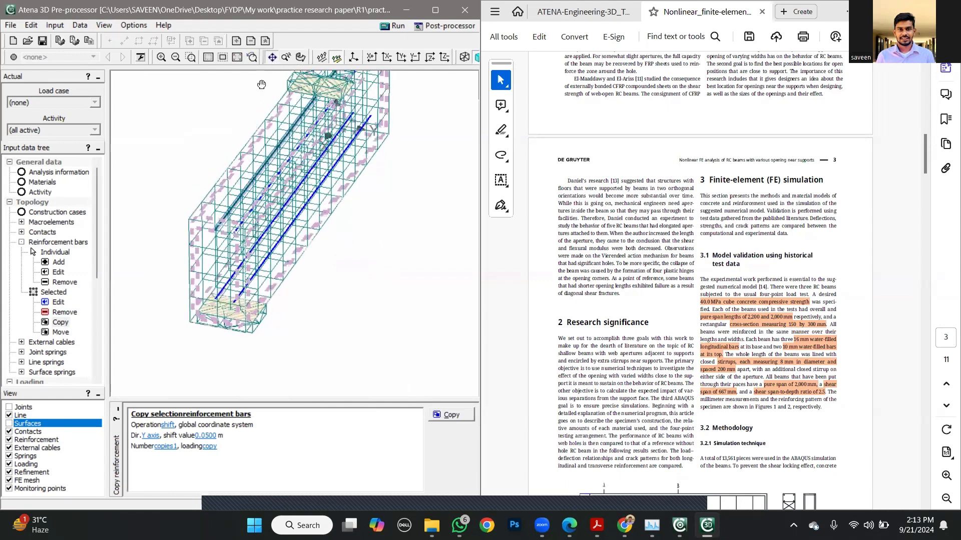
pyautogui.click(301, 57)
pyautogui.moveTo(332, 216); pyautogui.dragTo(284, 139)
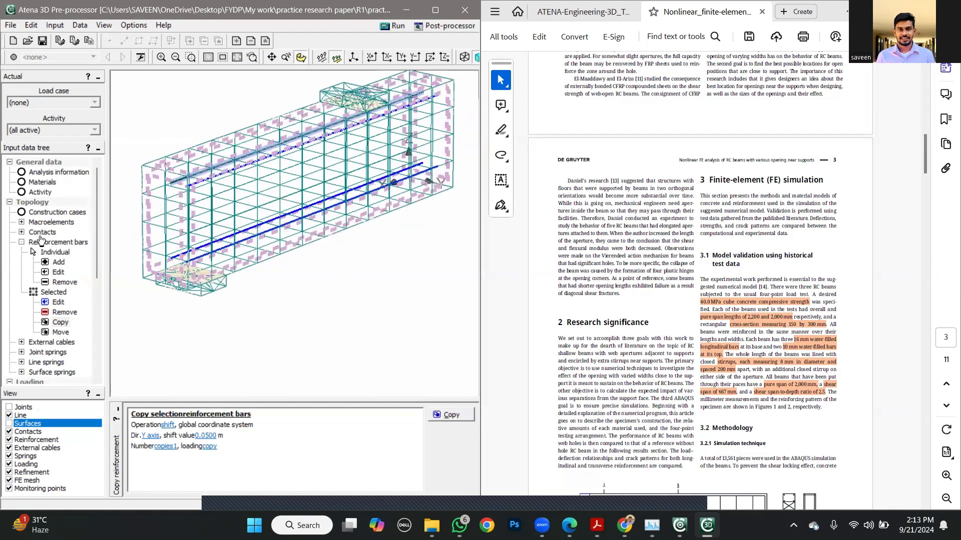
pyautogui.click(60, 244)
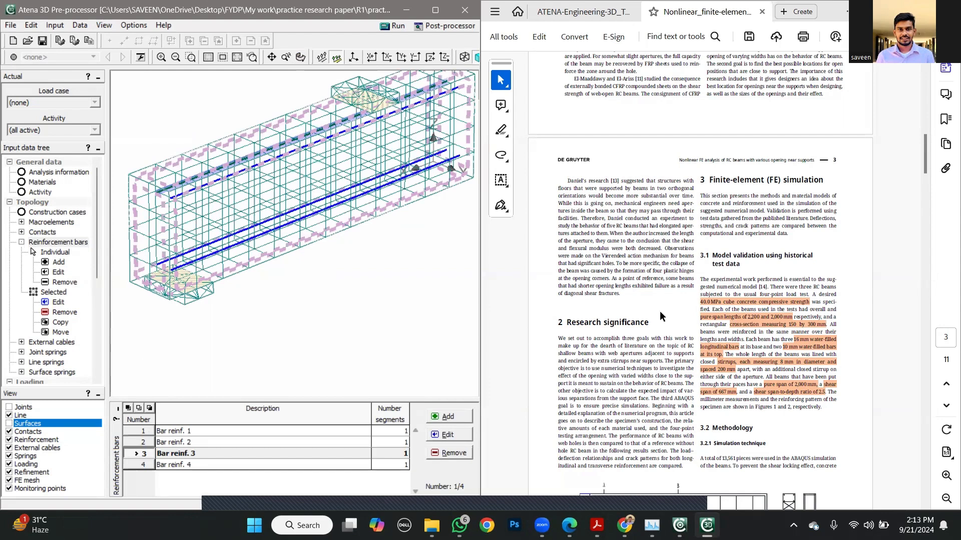
pyautogui.click(876, 396)
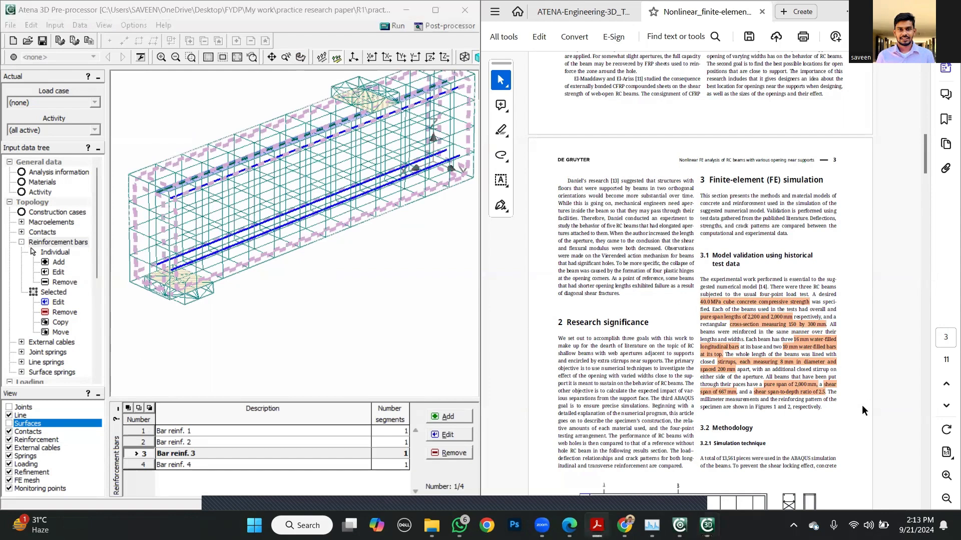
pyautogui.scroll(-3, 861, 404)
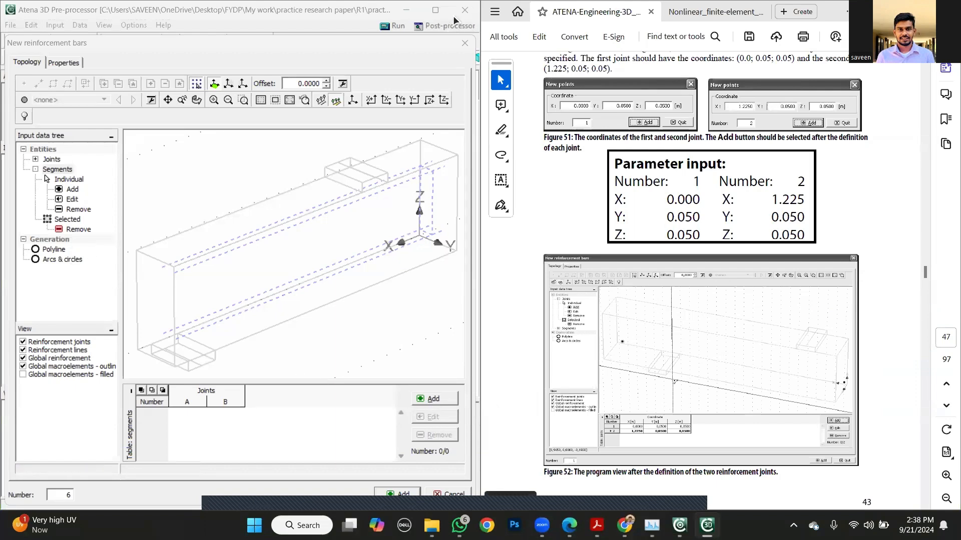
# Leave the new bar definition, select only reinforcement bar 5 and open it for editing
pyautogui.click(458, 47)
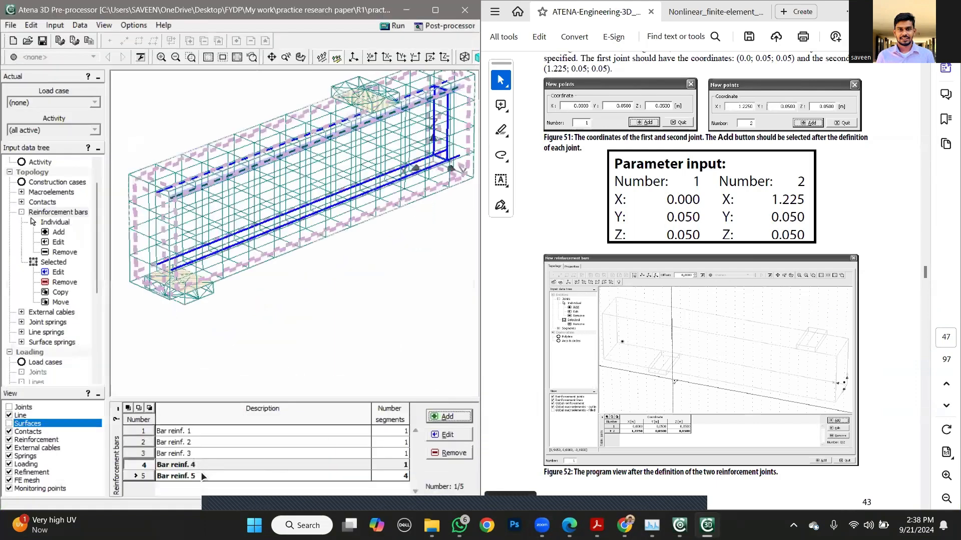
pyautogui.click(200, 470)
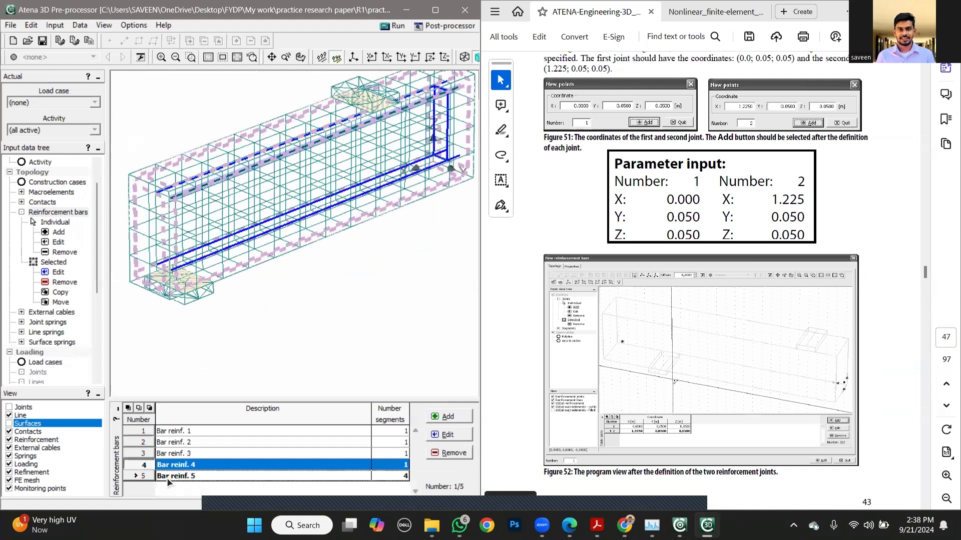
pyautogui.click(143, 465)
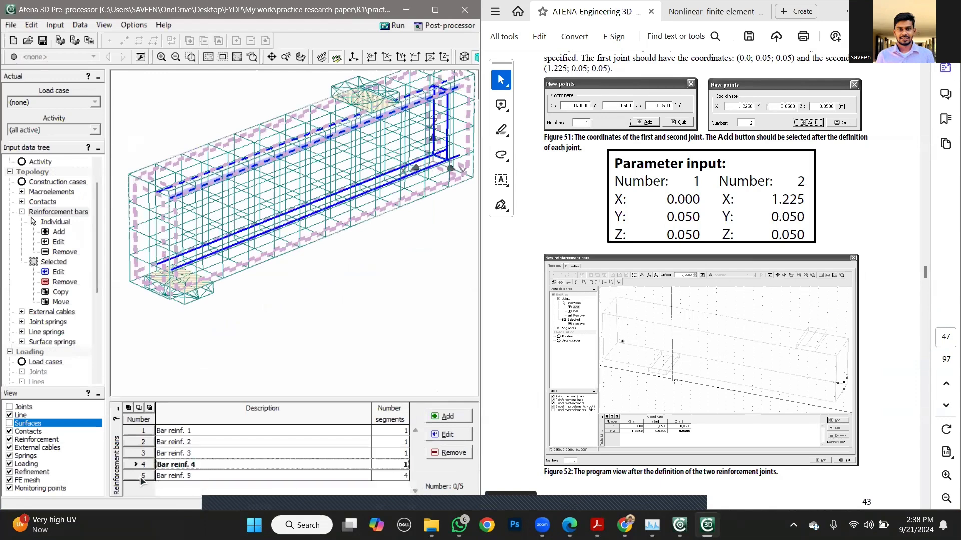
pyautogui.click(139, 476)
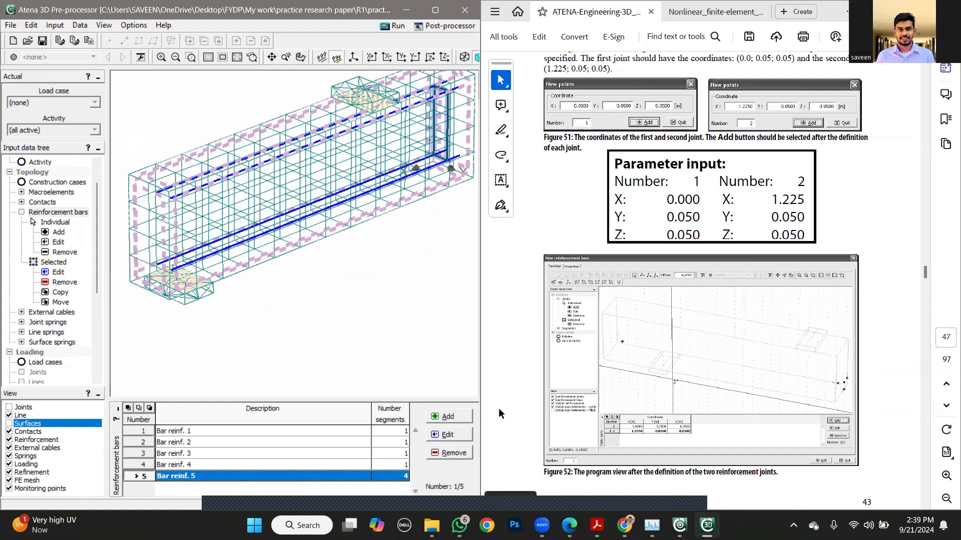
pyautogui.click(449, 434)
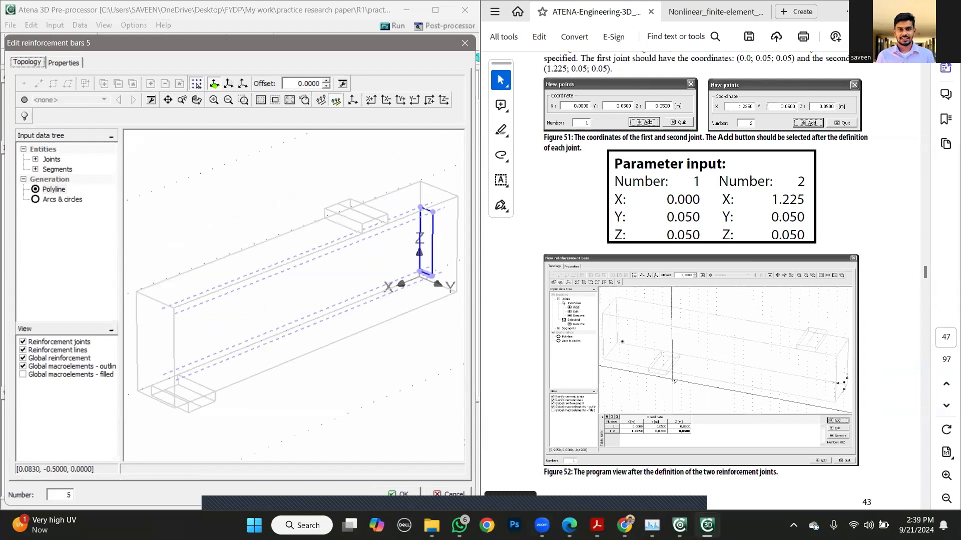
# Review the joint coordinates of stirrup bar 5 and how its segments connect those joints
pyautogui.click(48, 160)
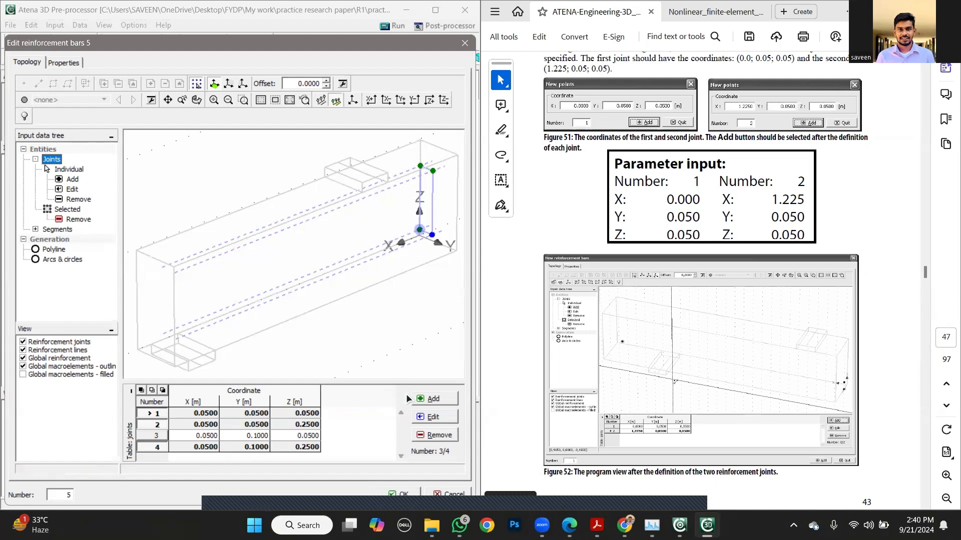
pyautogui.click(60, 229)
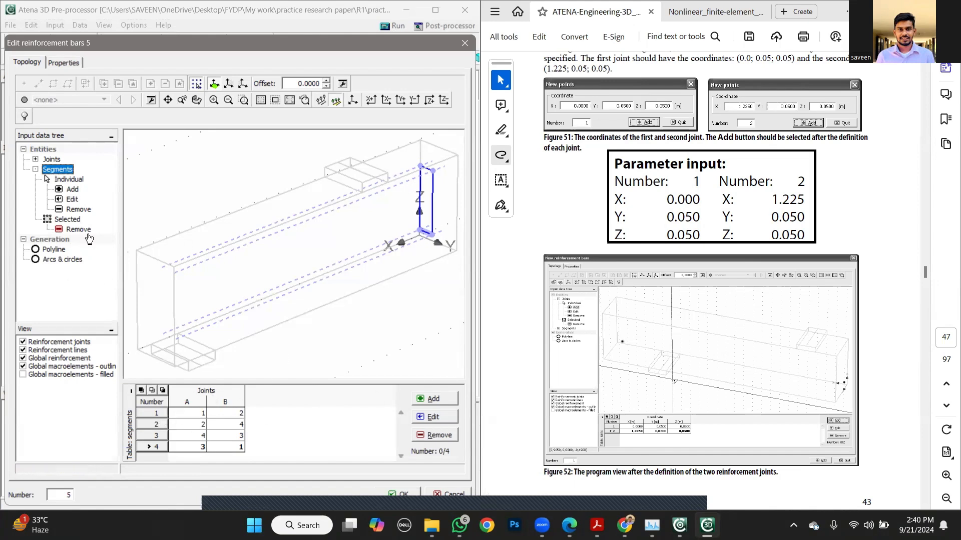
pyautogui.click(51, 160)
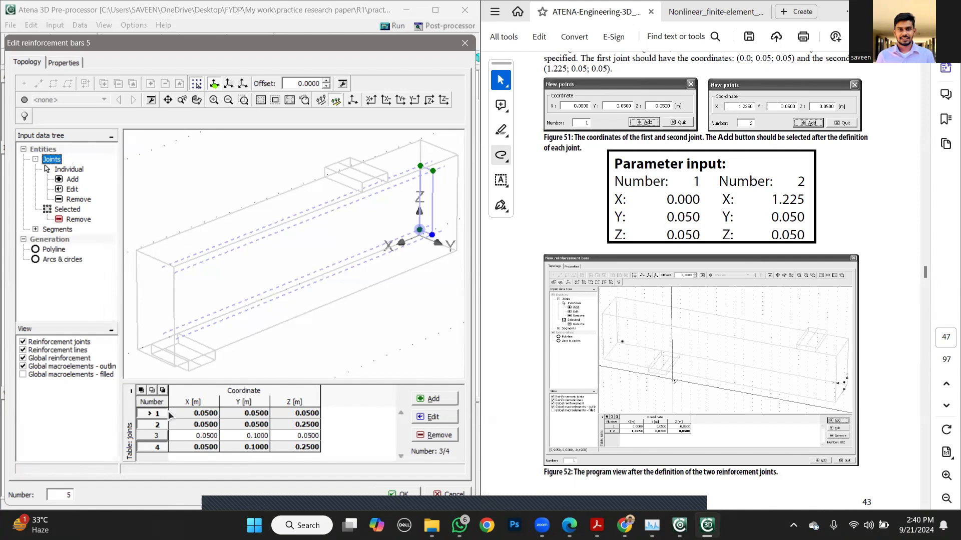
pyautogui.click(64, 228)
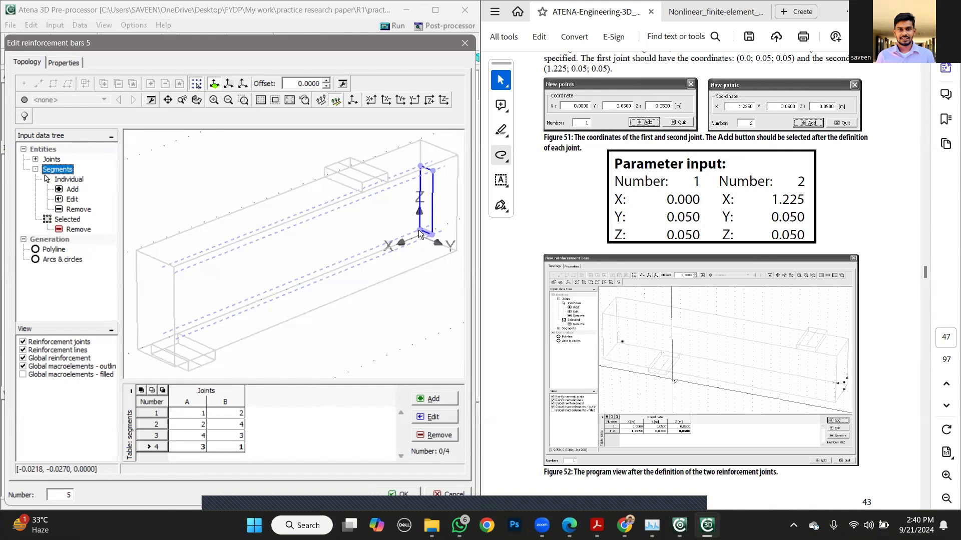
# Close the definition of reinforcement bar 5 unchanged and bring up the research paper's specimen description for the stirrup spacing
pyautogui.click(445, 493)
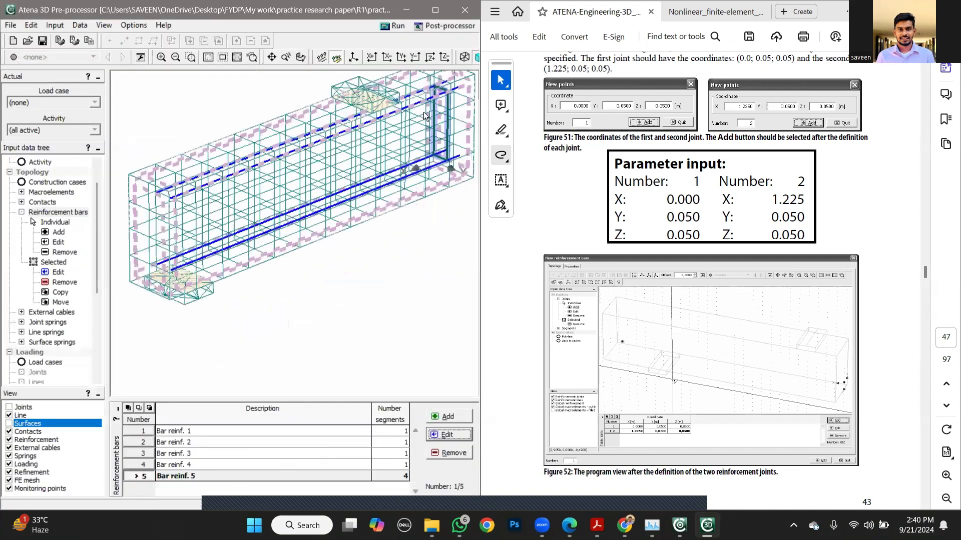
pyautogui.click(701, 8)
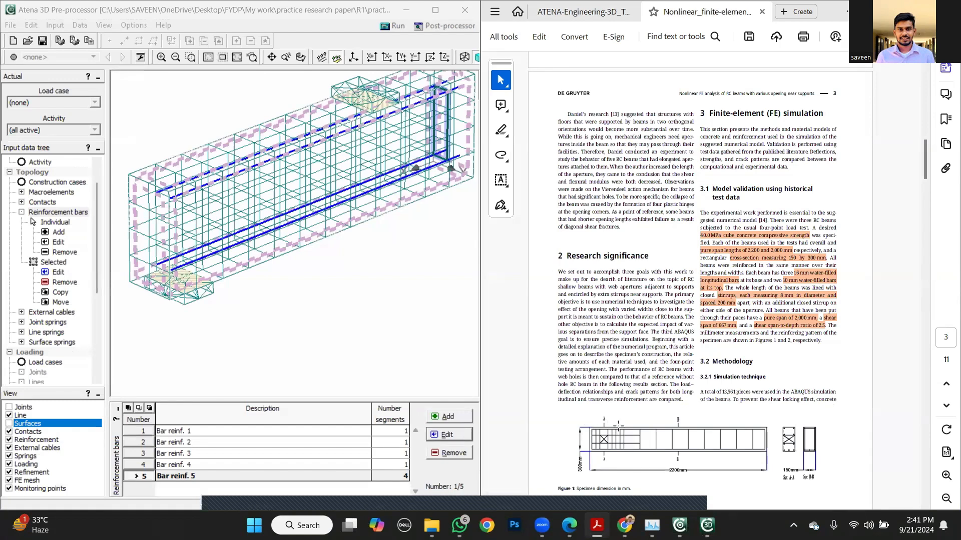
# Select reinforcement bar 5 and create one copy shifted 0.25 m along the X axis
pyautogui.click(170, 476)
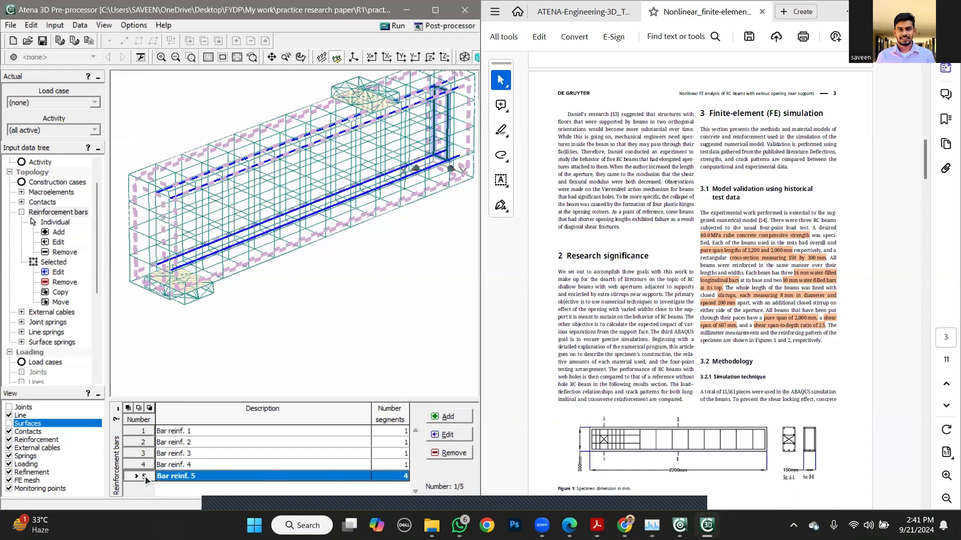
pyautogui.click(60, 292)
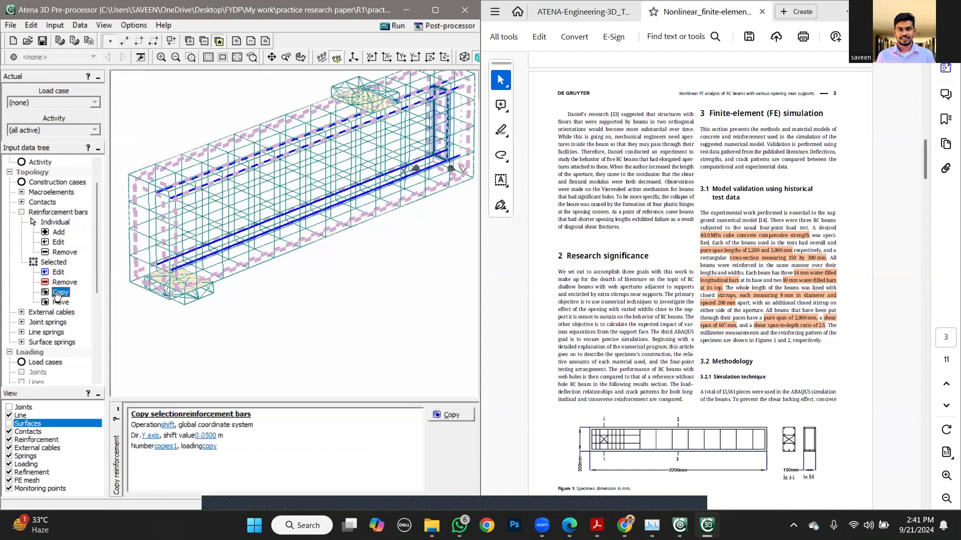
pyautogui.click(152, 436)
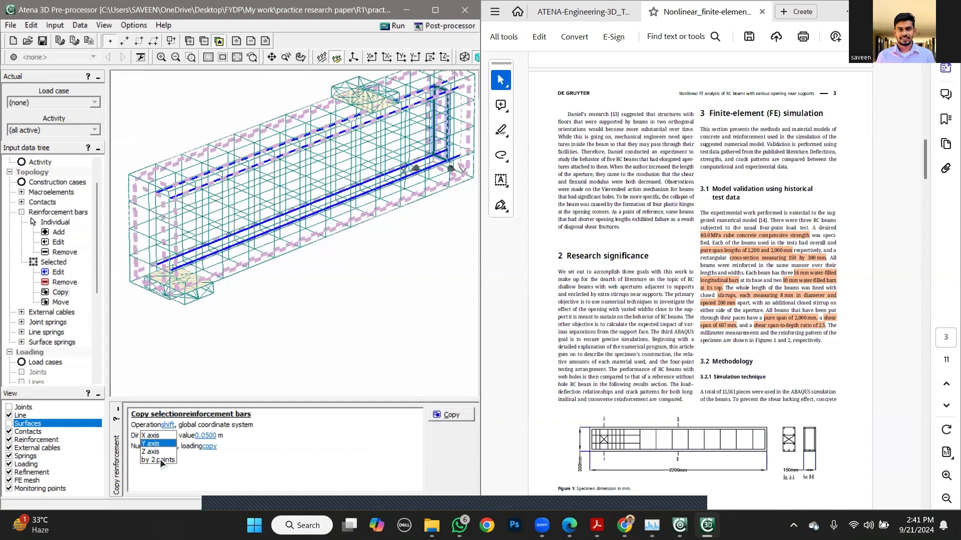
pyautogui.click(160, 458)
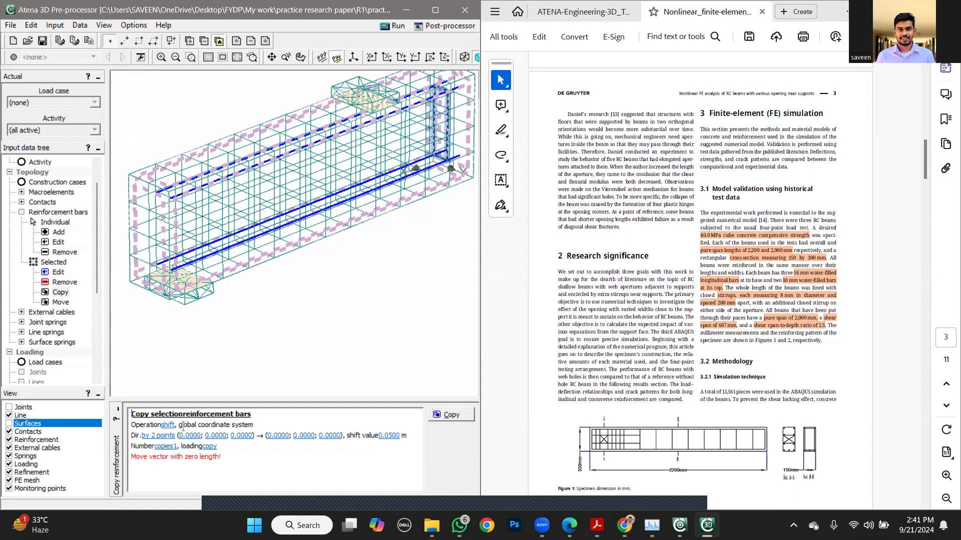
pyautogui.click(165, 437)
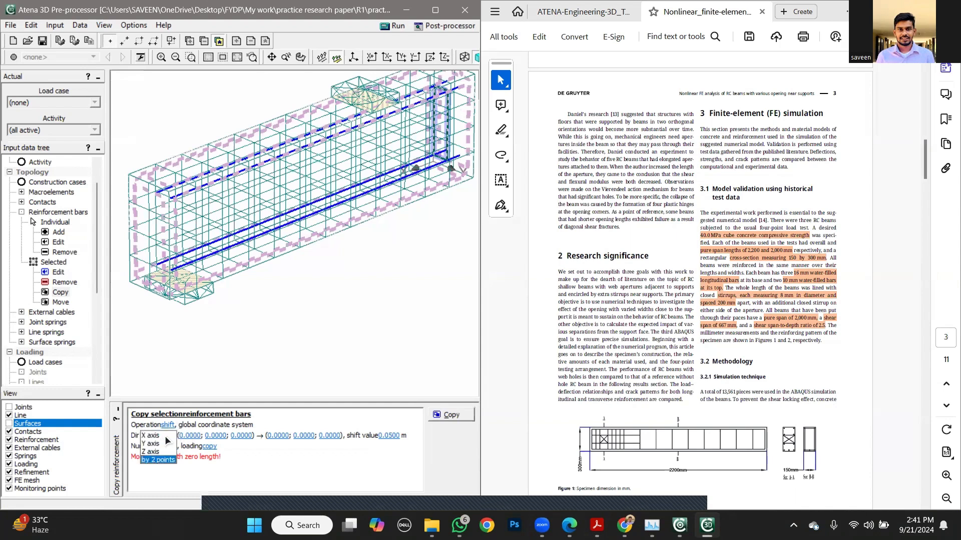
pyautogui.click(158, 437)
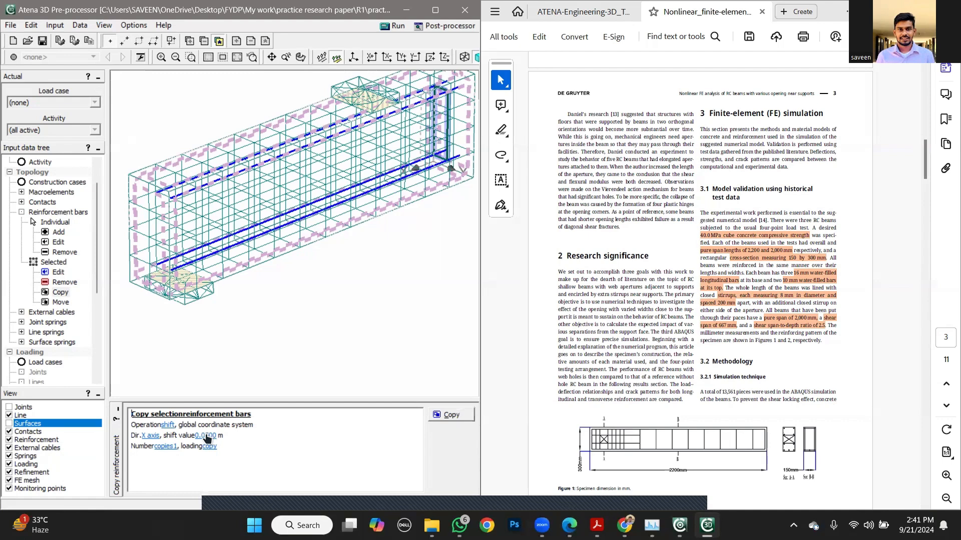
pyautogui.click(210, 437)
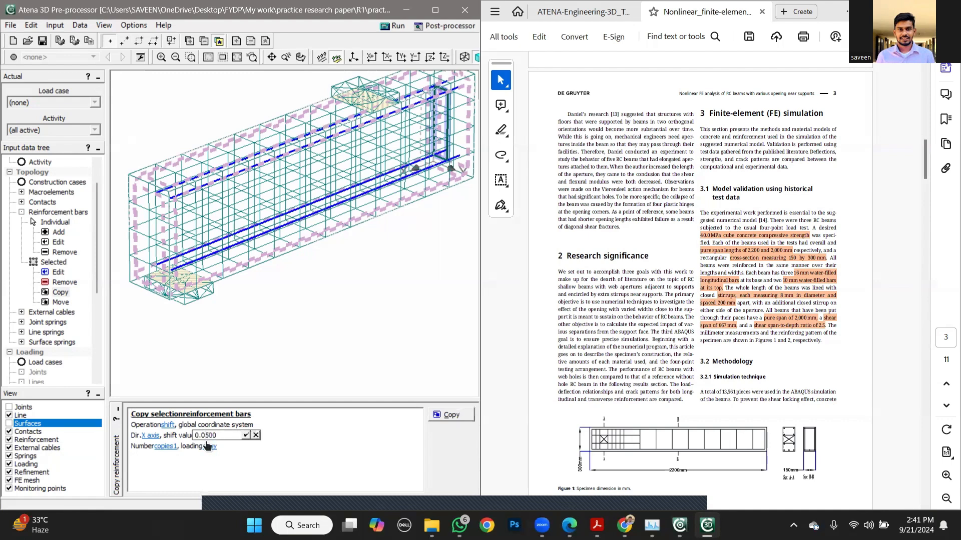
pyautogui.press('BackSpace')
pyautogui.write('2')
pyautogui.click(245, 436)
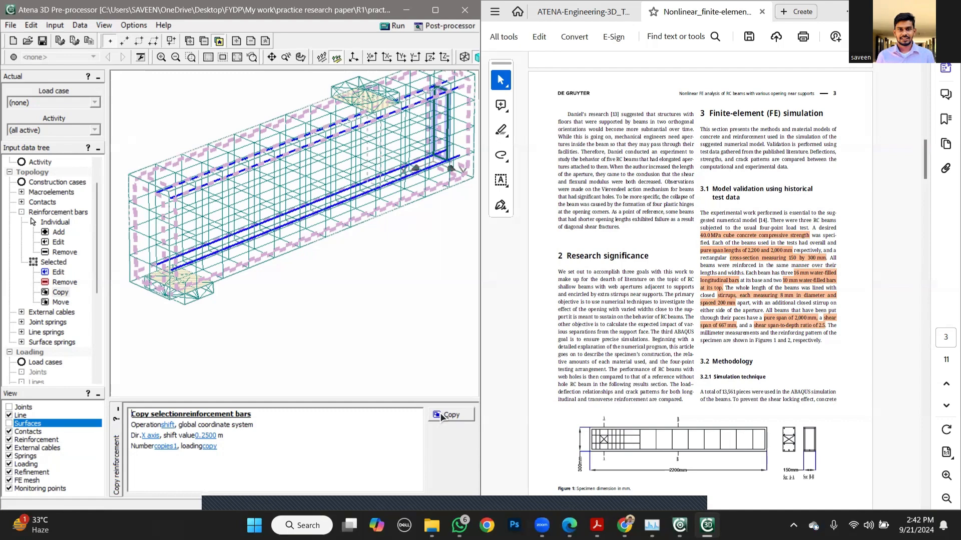
pyautogui.click(168, 425)
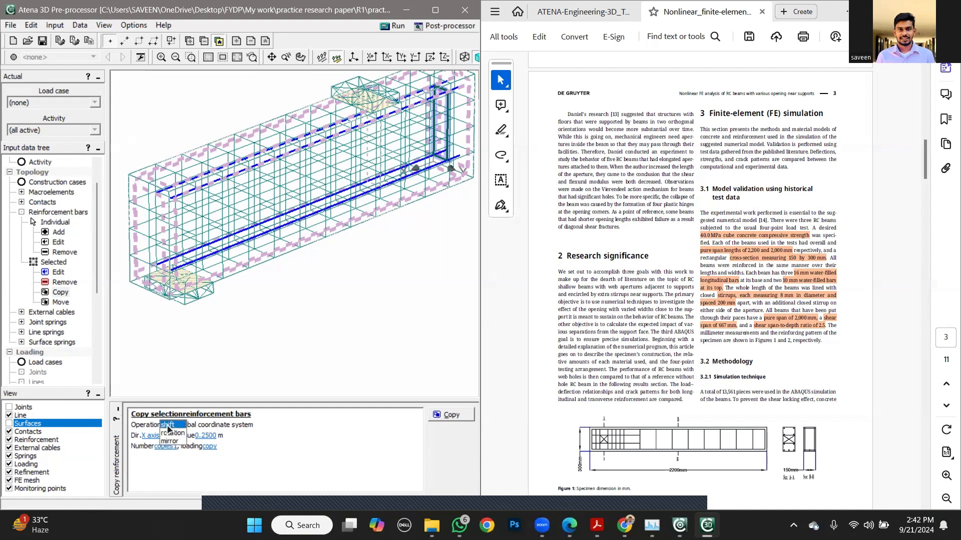
pyautogui.click(168, 426)
pyautogui.click(448, 417)
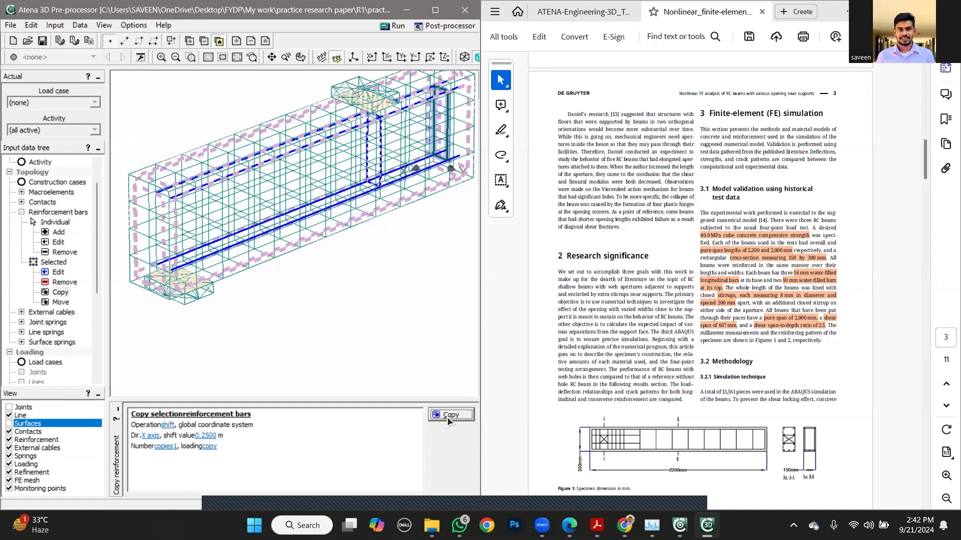
# Create another copy of stirrup bar 5 shifted 0.45 m along the X axis
pyautogui.click(207, 438)
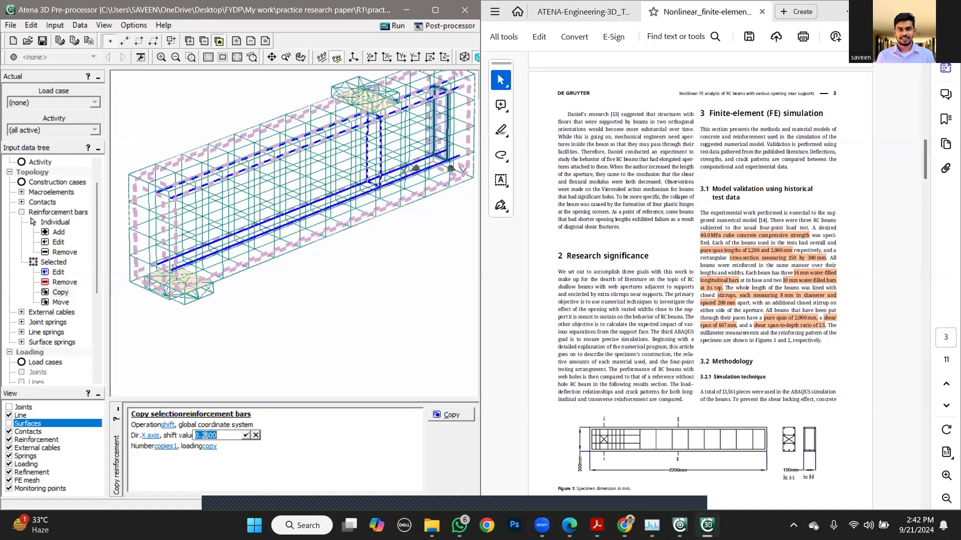
pyautogui.press('BackSpace')
pyautogui.write('4')
pyautogui.click(245, 435)
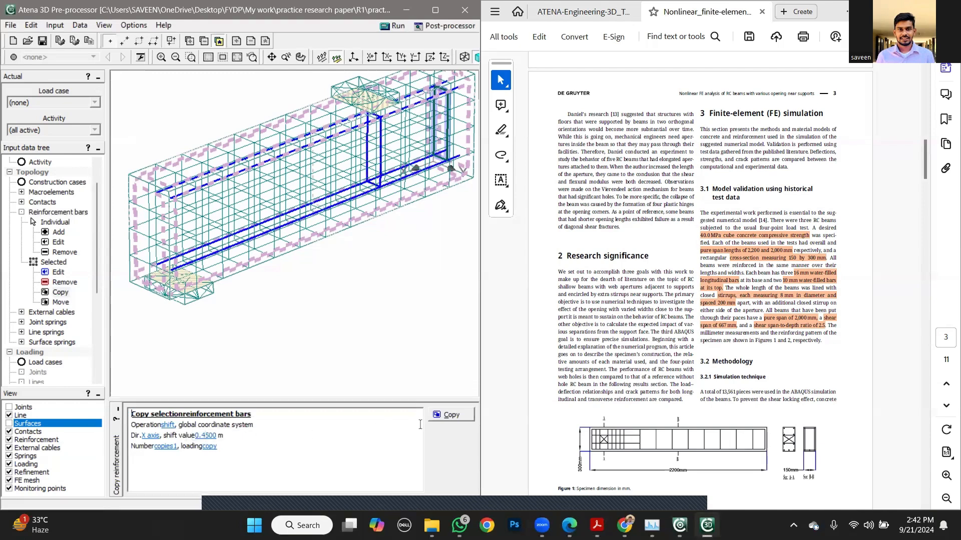
pyautogui.click(441, 416)
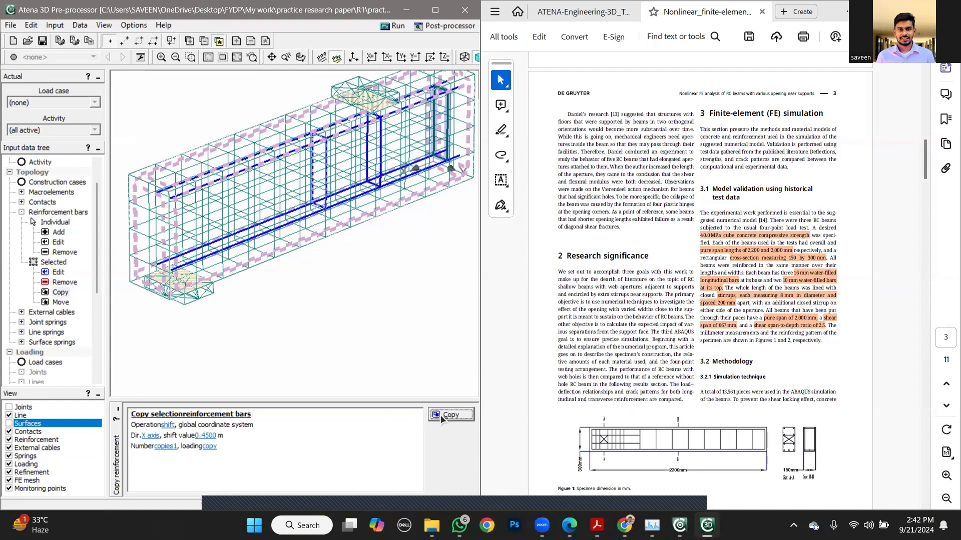
# Create one more copy of stirrup bar 5 shifted 0.65 m along the X axis
pyautogui.click(205, 435)
pyautogui.click(206, 435)
pyautogui.press('BackSpace')
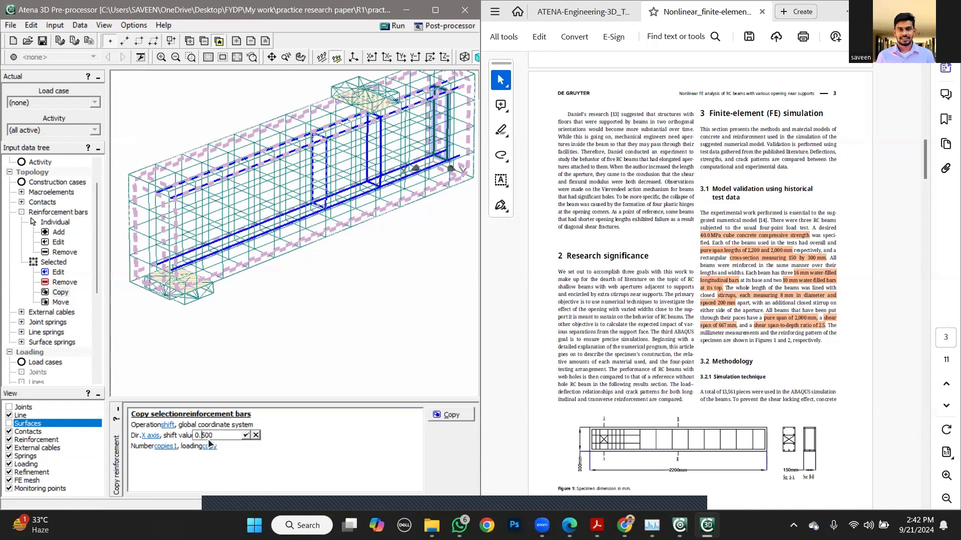
pyautogui.write('6')
pyautogui.click(246, 435)
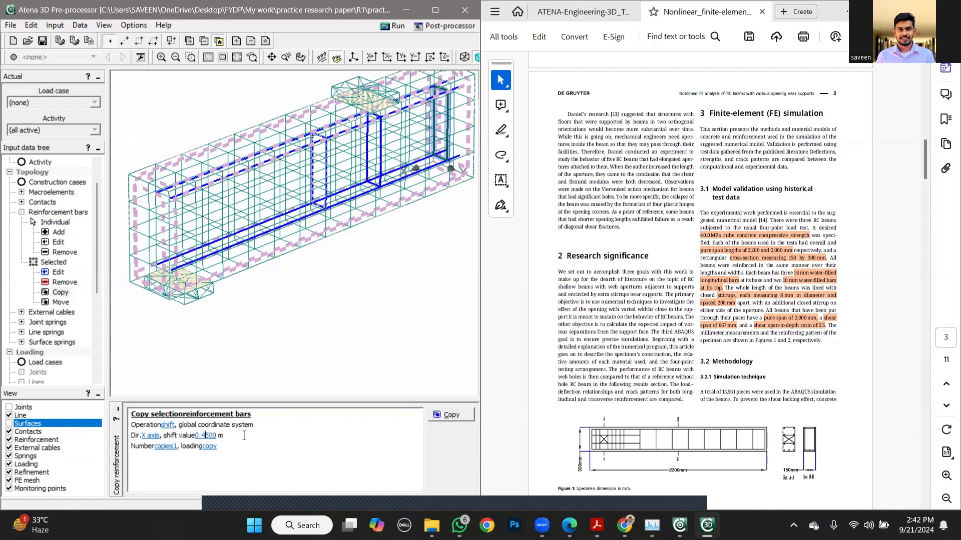
pyautogui.click(439, 418)
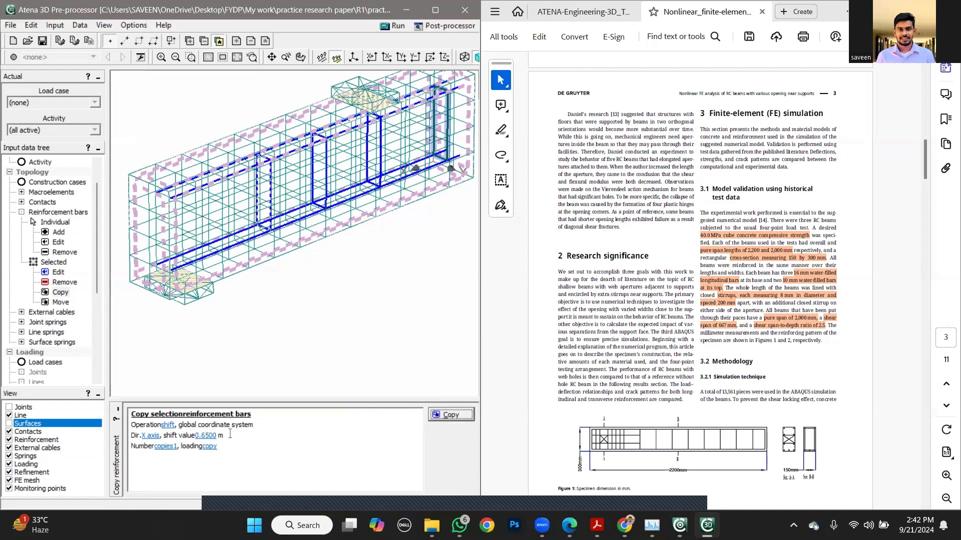
# Copy stirrup bar 5 again with a shift of 0.85 m along the X axis
pyautogui.click(206, 436)
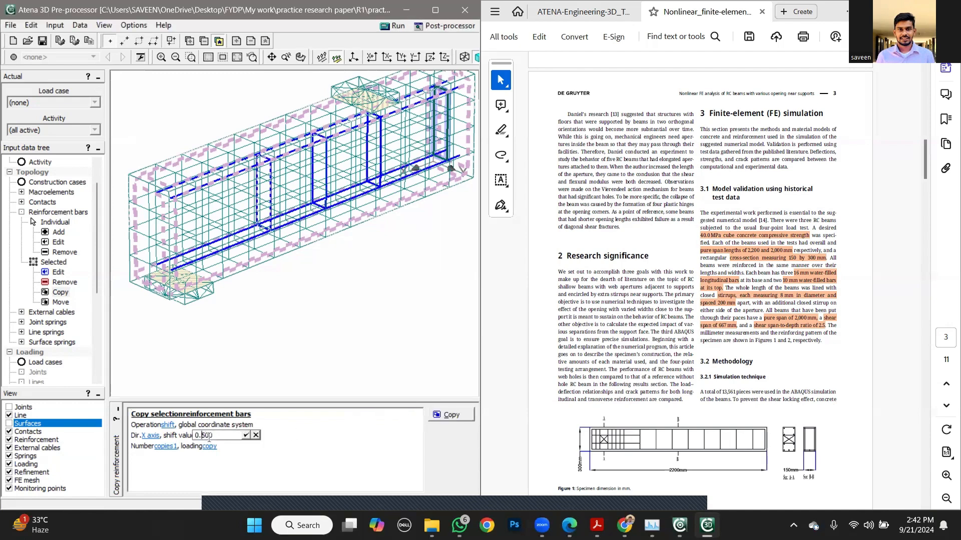
pyautogui.write('8')
pyautogui.click(246, 436)
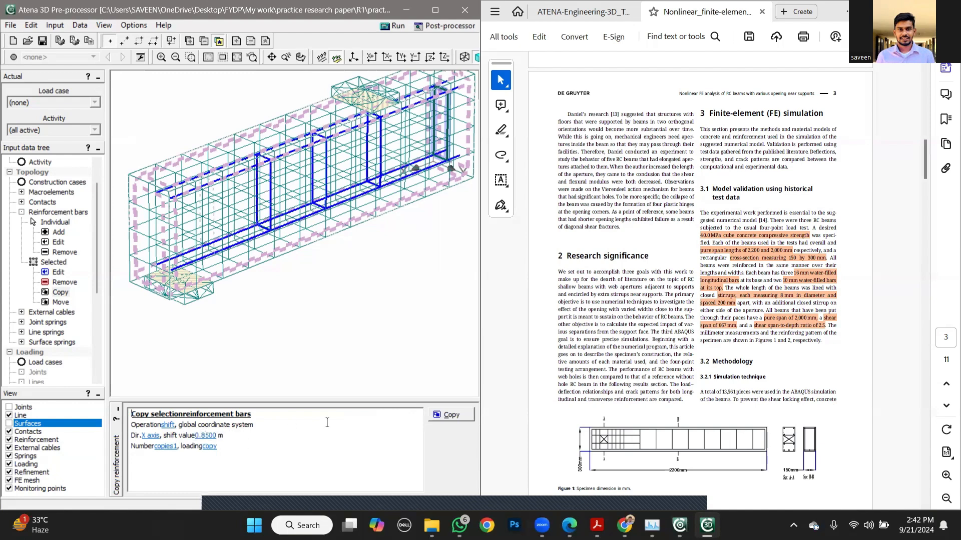
pyautogui.click(440, 416)
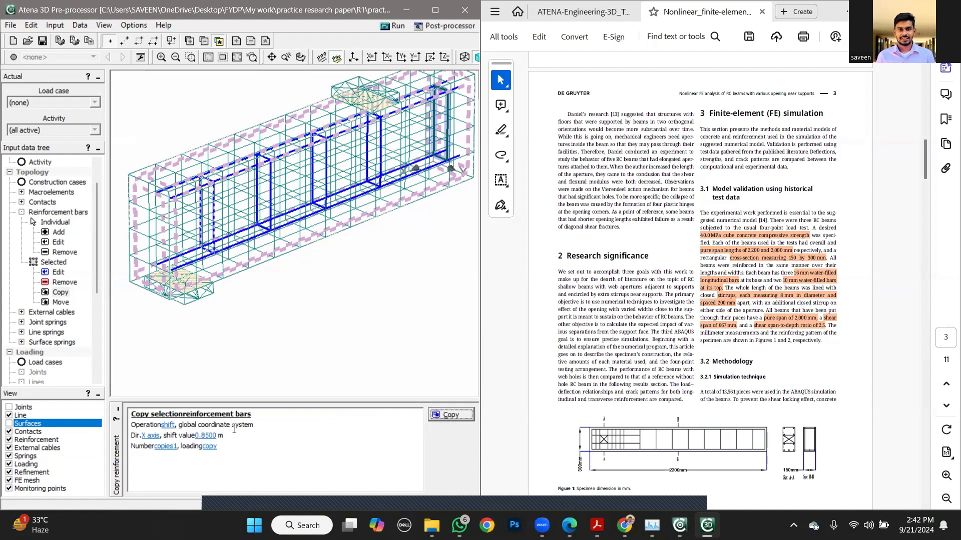
# Copy stirrup bar 5 with a shift of 1.05 m along the X axis
pyautogui.click(206, 436)
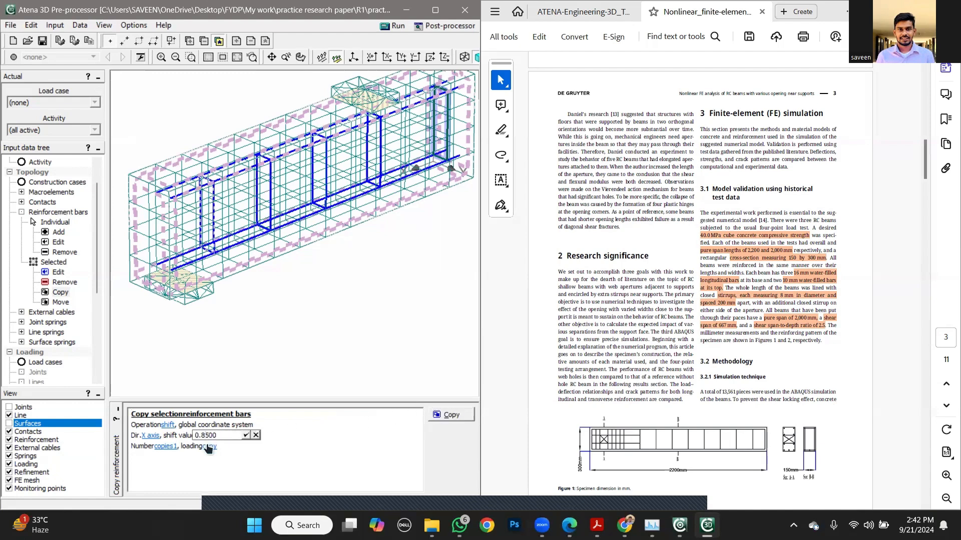
pyautogui.press('BackSpace')
pyautogui.write('10')
pyautogui.press('BackSpace')
pyautogui.press('BackSpace')
pyautogui.write('0')
pyautogui.press('BackSpace')
pyautogui.write('1')
pyautogui.click(245, 433)
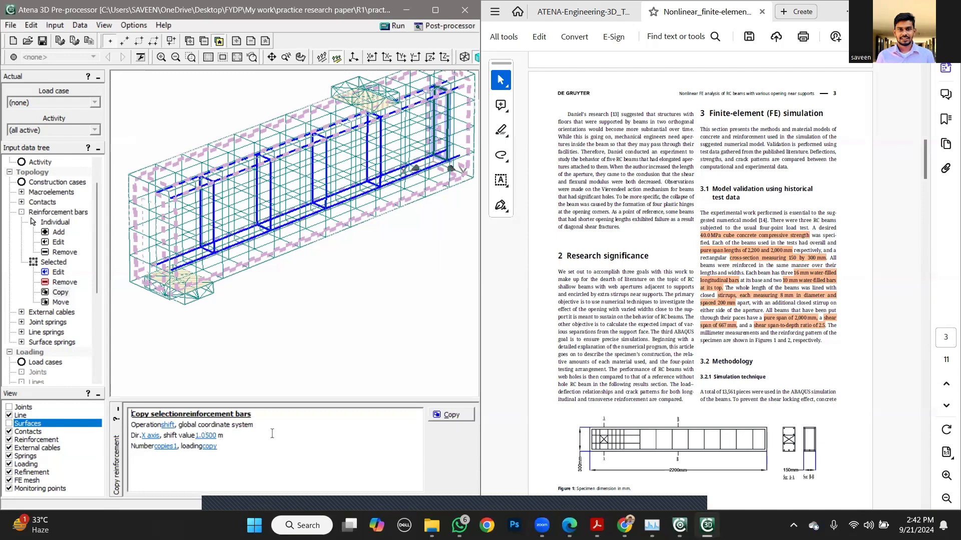
pyautogui.click(441, 416)
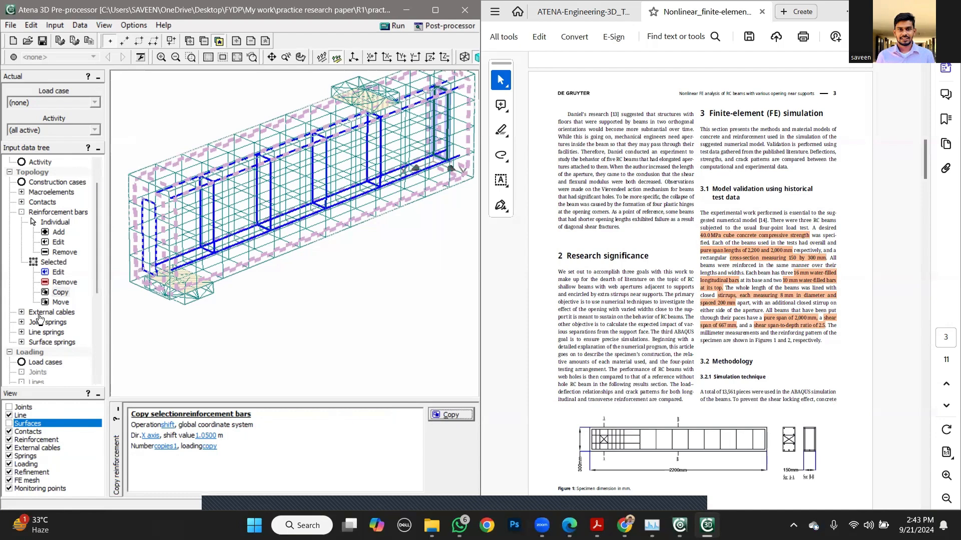
# Identify the farthest stirrup in the list of reinforcement bars and remove reinforcement bar 10
pyautogui.click(49, 215)
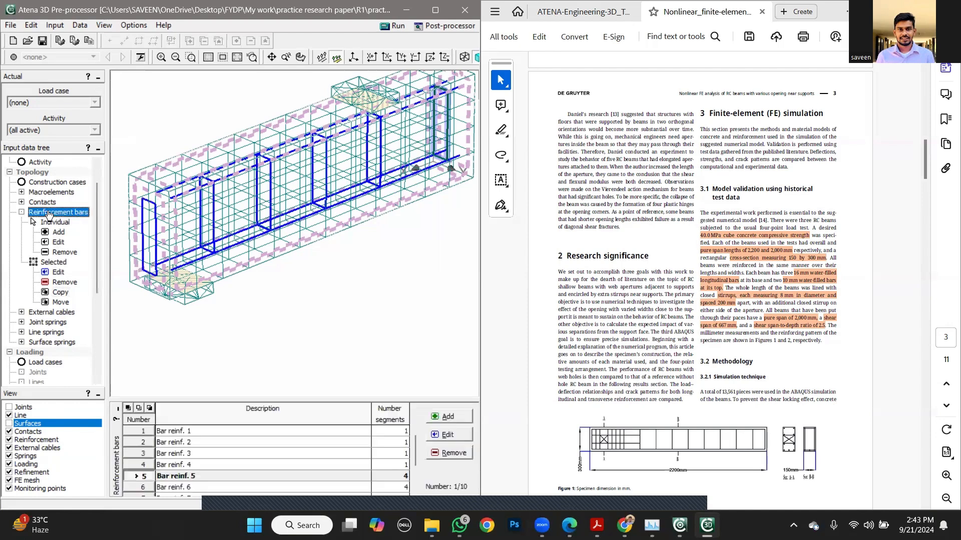
pyautogui.moveTo(415, 439); pyautogui.dragTo(417, 467)
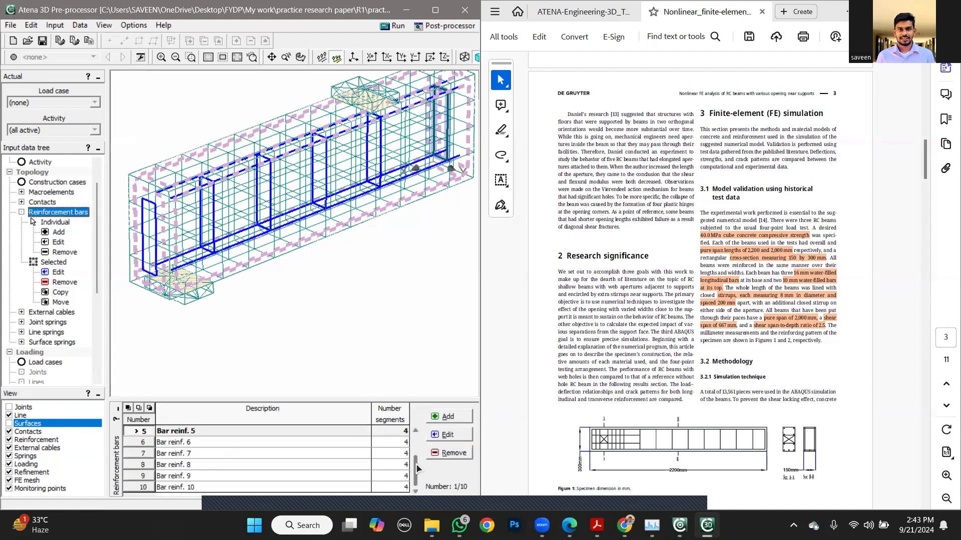
pyautogui.click(209, 488)
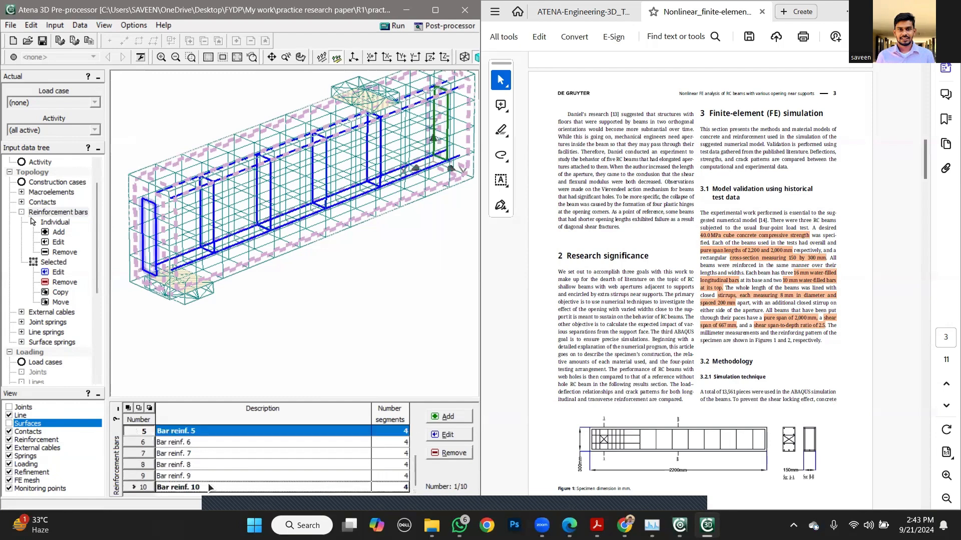
pyautogui.click(145, 485)
pyautogui.click(144, 432)
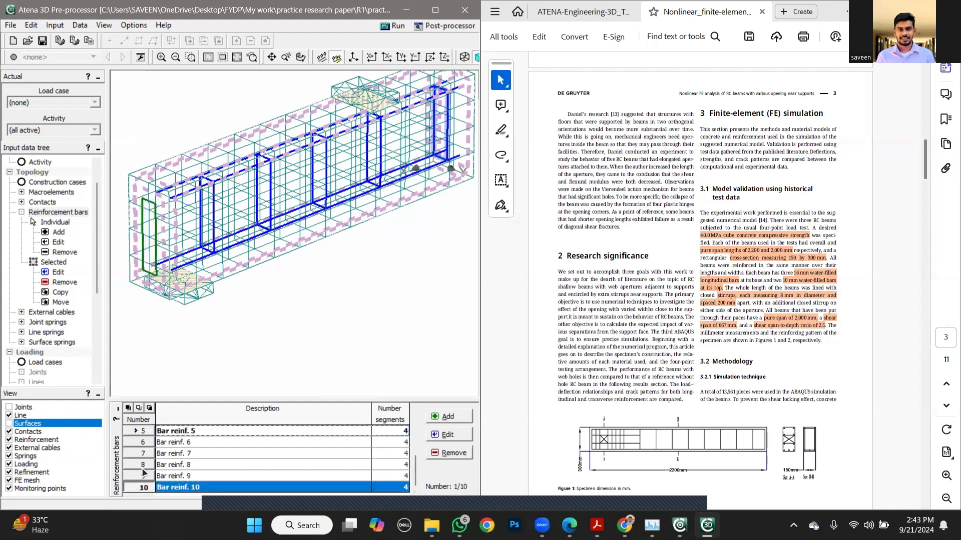
pyautogui.click(145, 489)
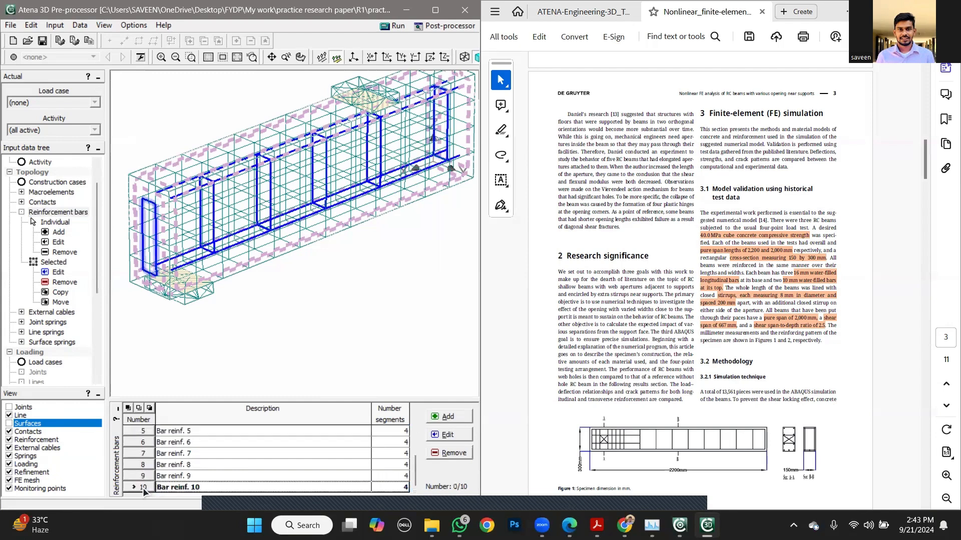
pyautogui.click(448, 453)
pyautogui.click(210, 277)
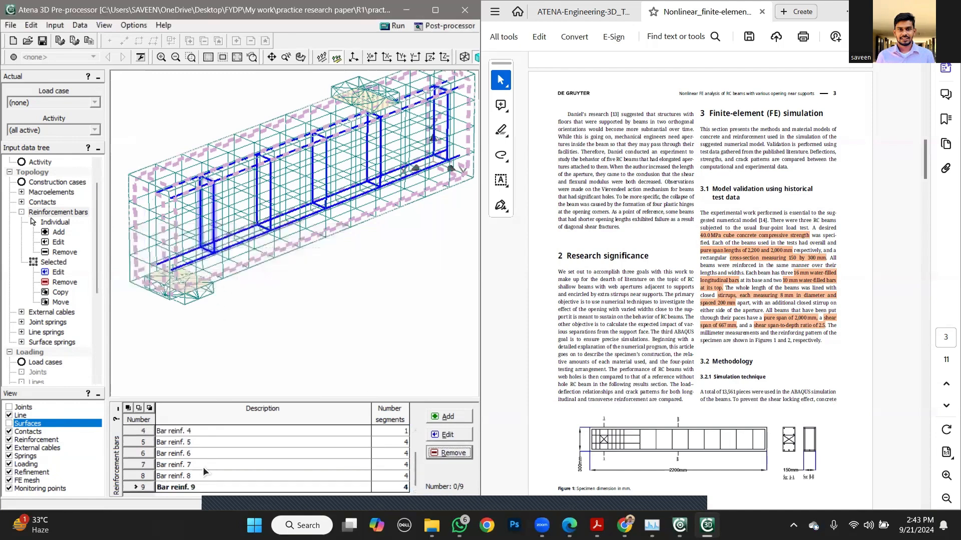
# Select reinforcement bar 9 and open the shift settings for the selected bar
pyautogui.click(143, 489)
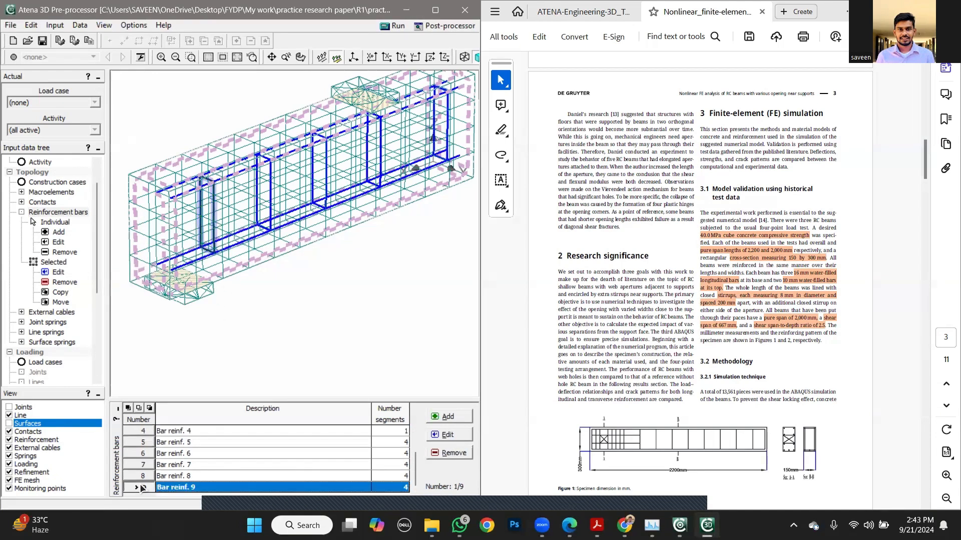
pyautogui.click(59, 292)
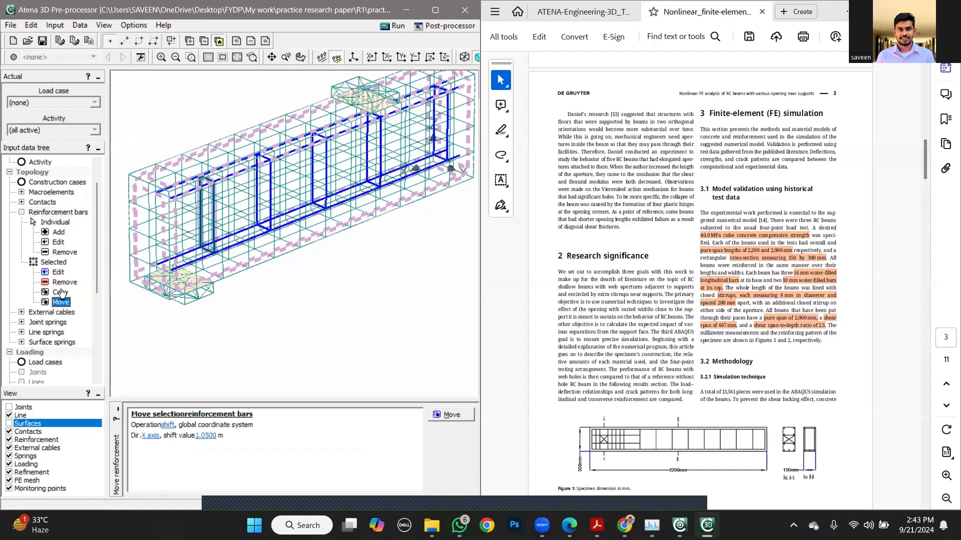
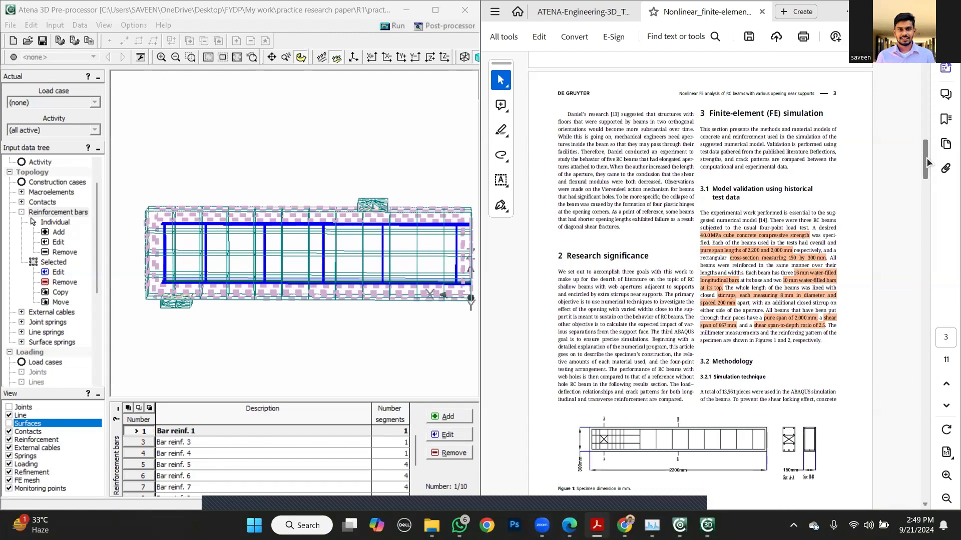
# Examine the specimen dimension and reinforcement arrangement figures in the research paper
pyautogui.moveTo(925, 160); pyautogui.dragTo(929, 173)
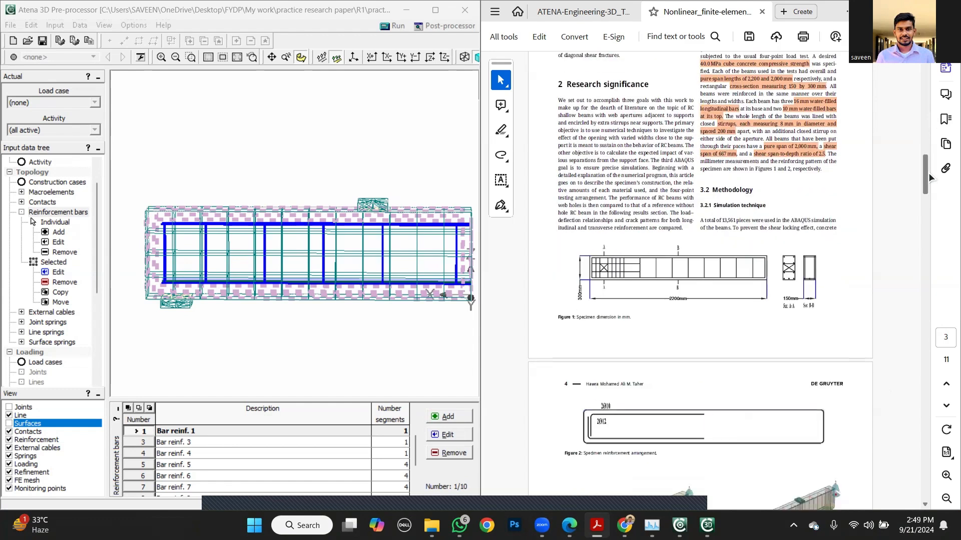
pyautogui.scroll(-1, 928, 172)
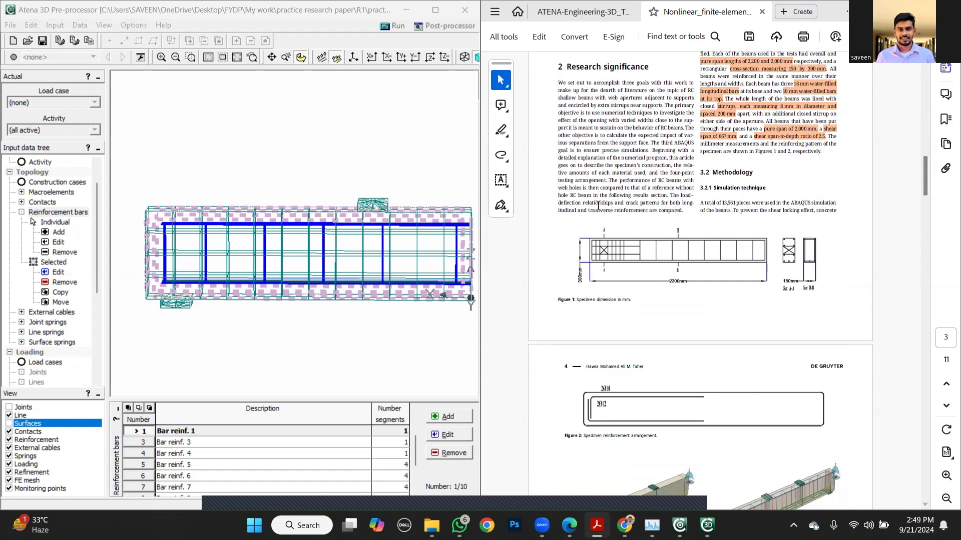
# Read the ATENA tutorial's Supports and Actions section 3.7 for how the load cases are defined
pyautogui.click(563, 13)
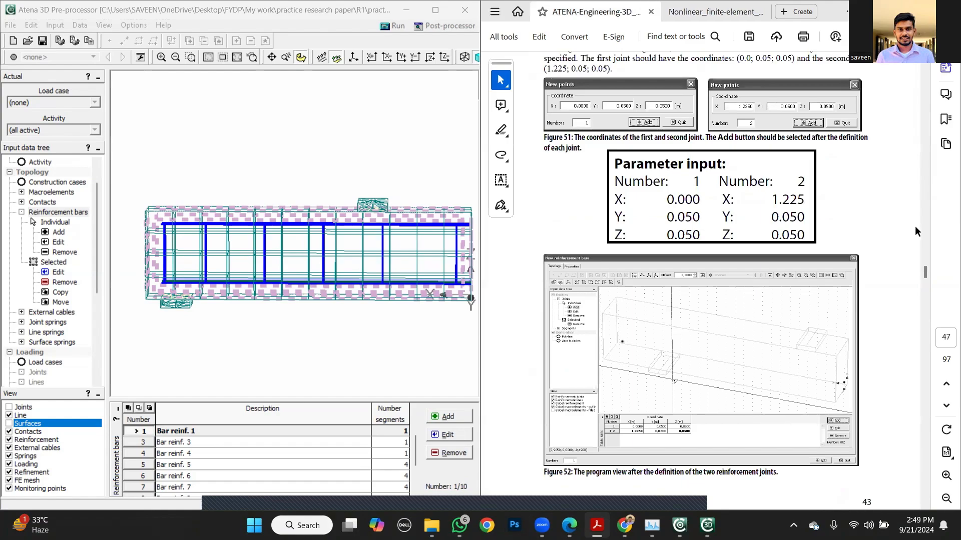
pyautogui.scroll(-8, 915, 226)
pyautogui.scroll(-10, 898, 259)
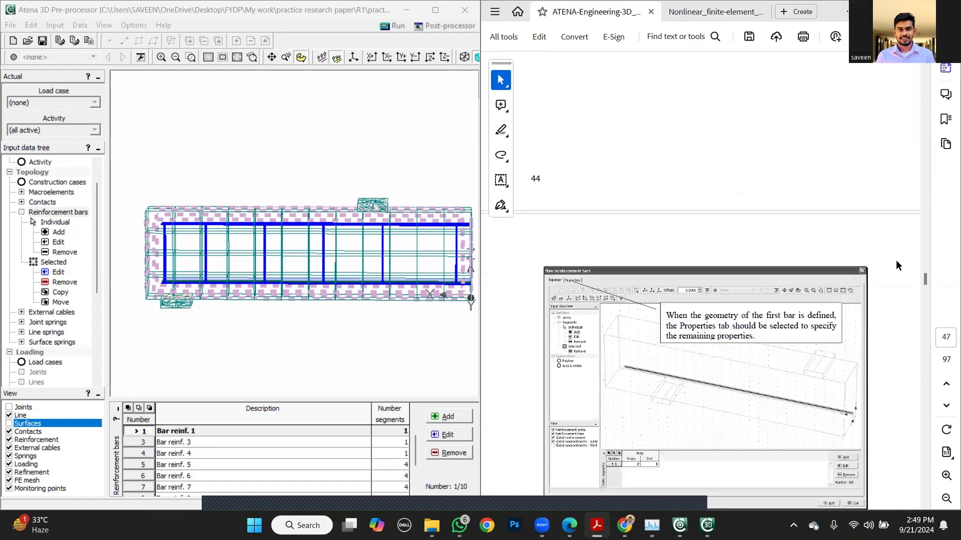
pyautogui.scroll(-10, 896, 260)
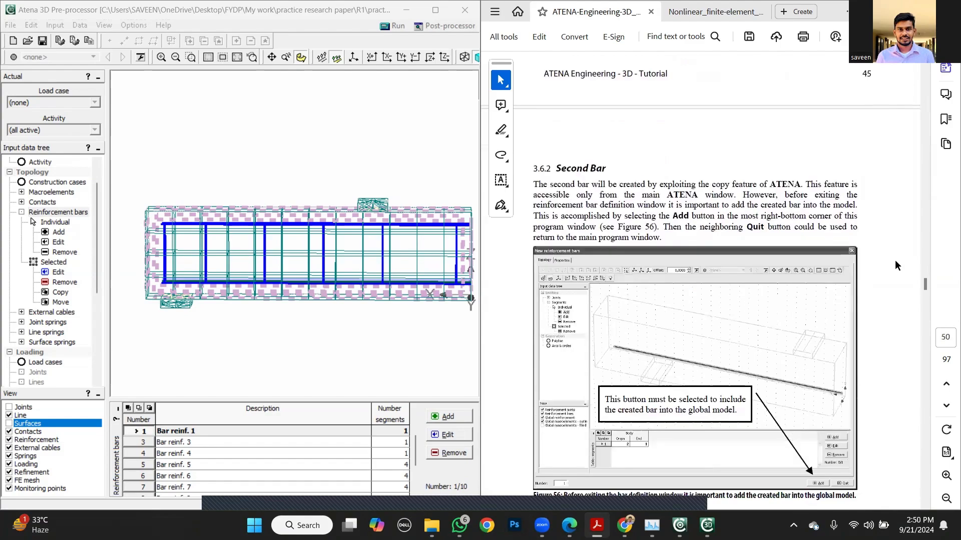
pyautogui.scroll(-10, 885, 284)
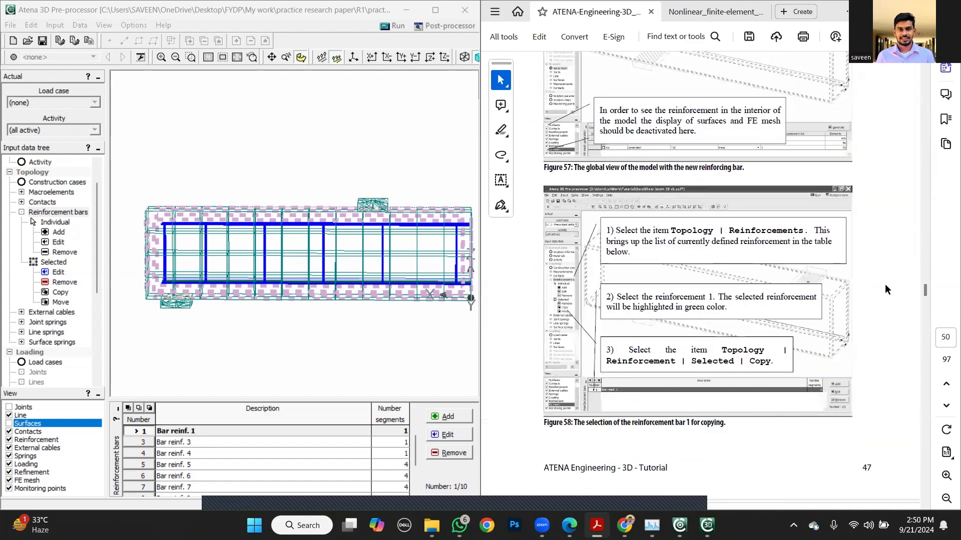
pyautogui.scroll(-5, 883, 284)
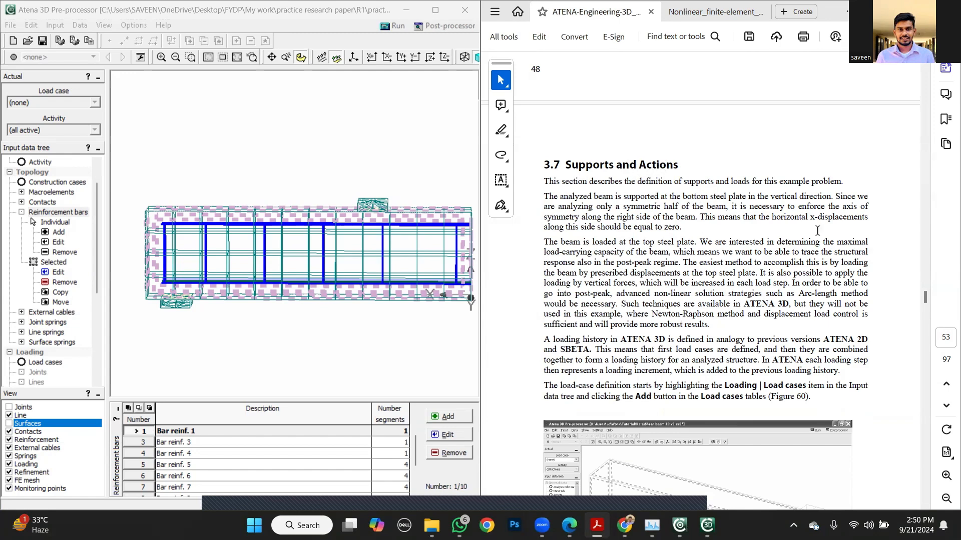
pyautogui.scroll(-1, 884, 290)
pyautogui.scroll(-3, 883, 289)
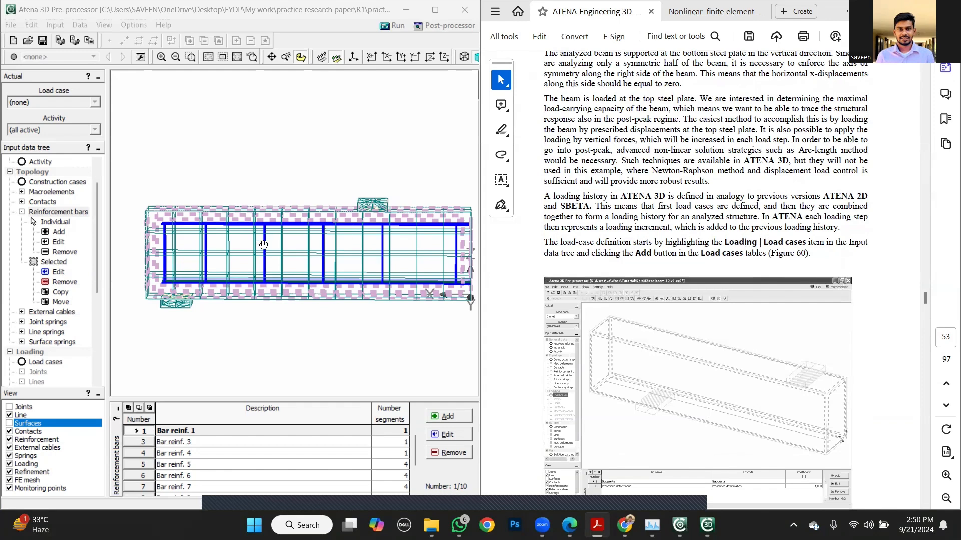
# Add load case 1 with the code Supports and an automatic name, following the tutorial's load case figures
pyautogui.moveTo(95, 290); pyautogui.dragTo(95, 309)
pyautogui.click(54, 312)
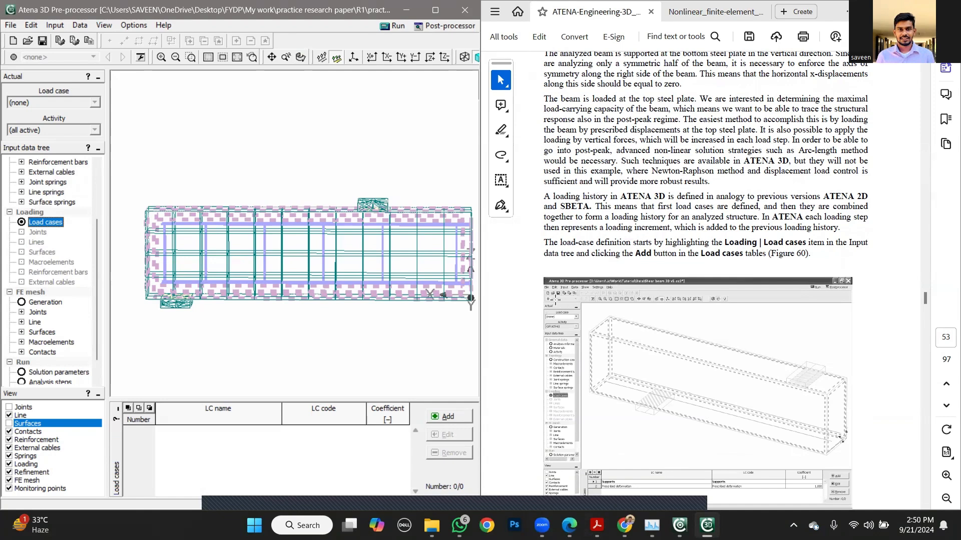
pyautogui.click(446, 417)
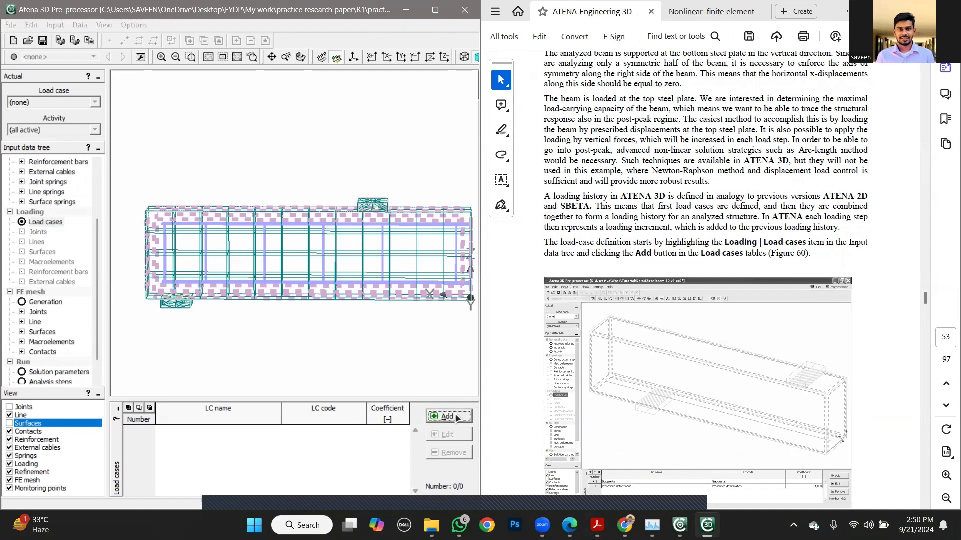
pyautogui.click(509, 329)
pyautogui.scroll(-10, 509, 328)
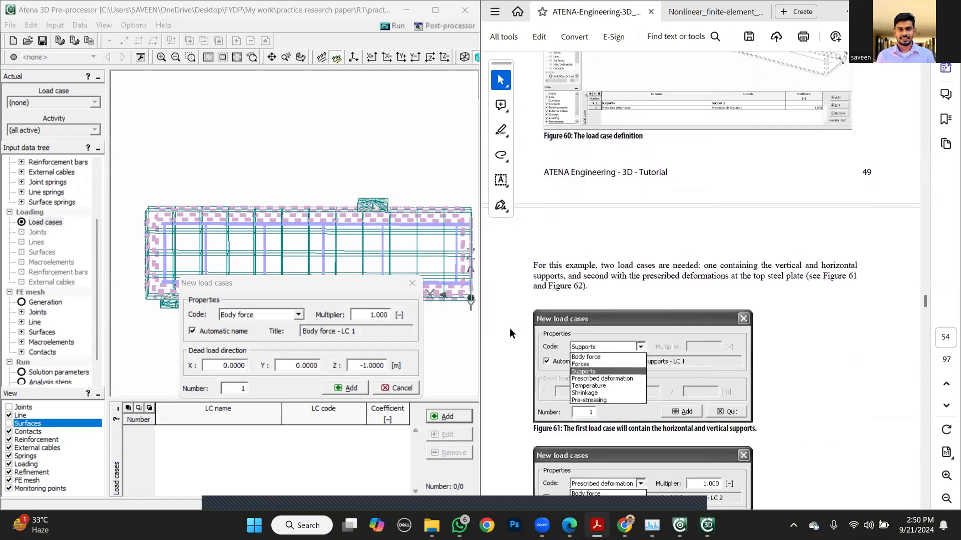
pyautogui.click(299, 314)
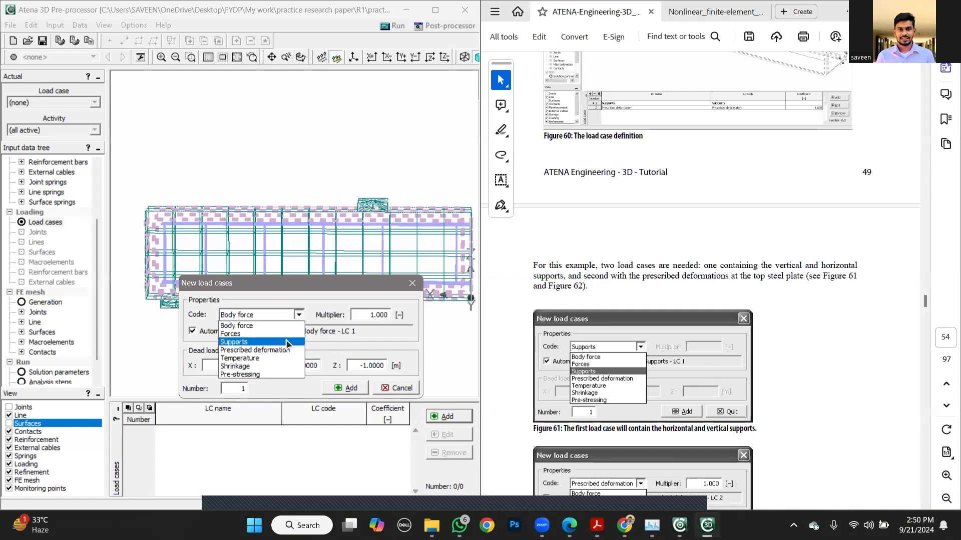
pyautogui.click(287, 342)
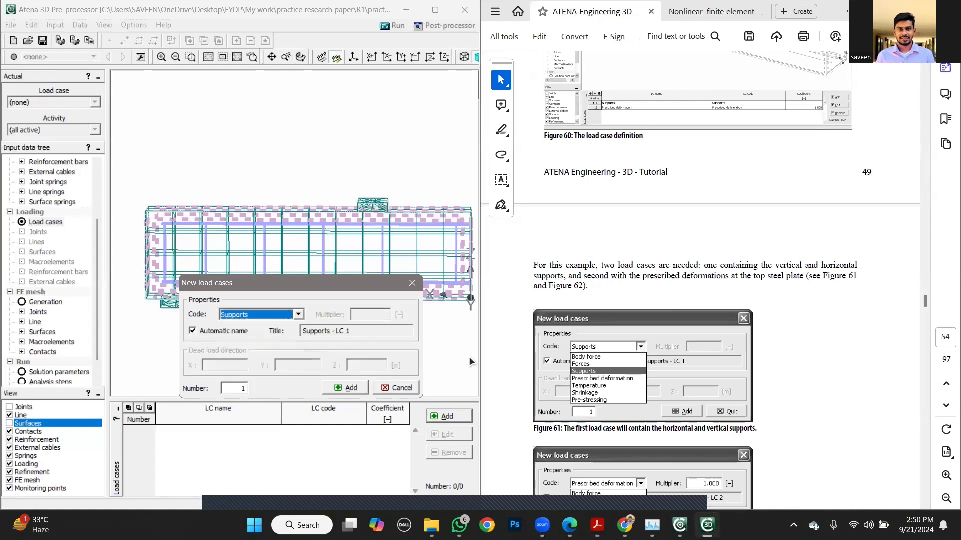
pyautogui.click(513, 379)
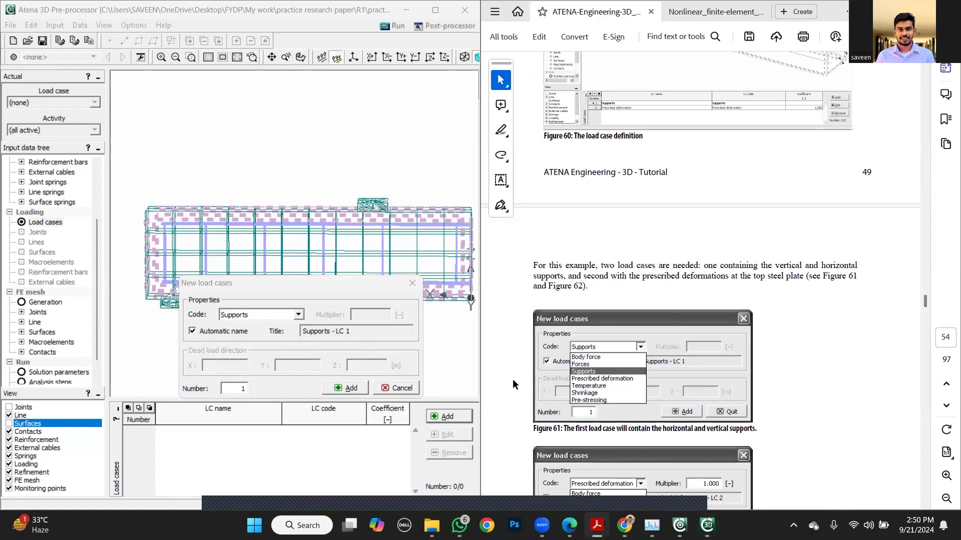
pyautogui.scroll(-1, 513, 380)
pyautogui.scroll(-3, 512, 384)
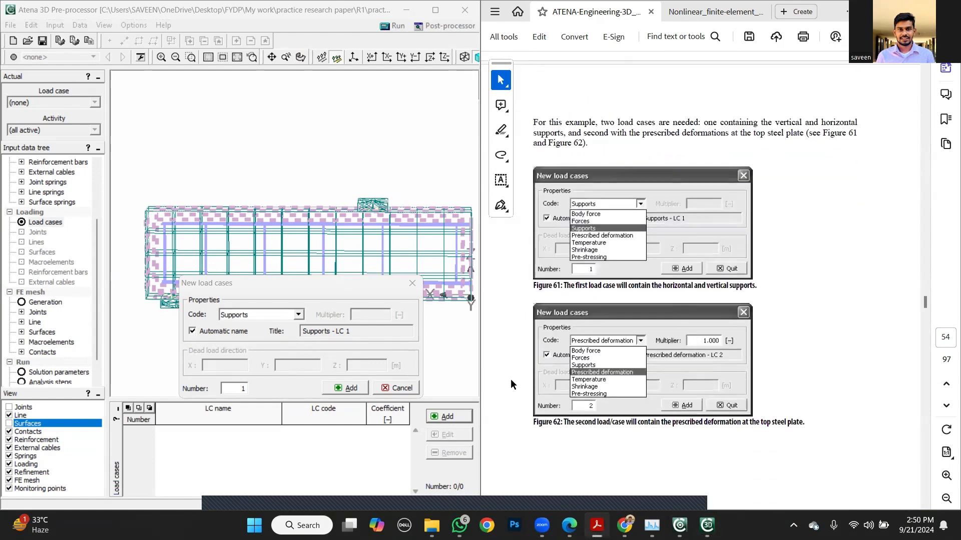
pyautogui.click(345, 388)
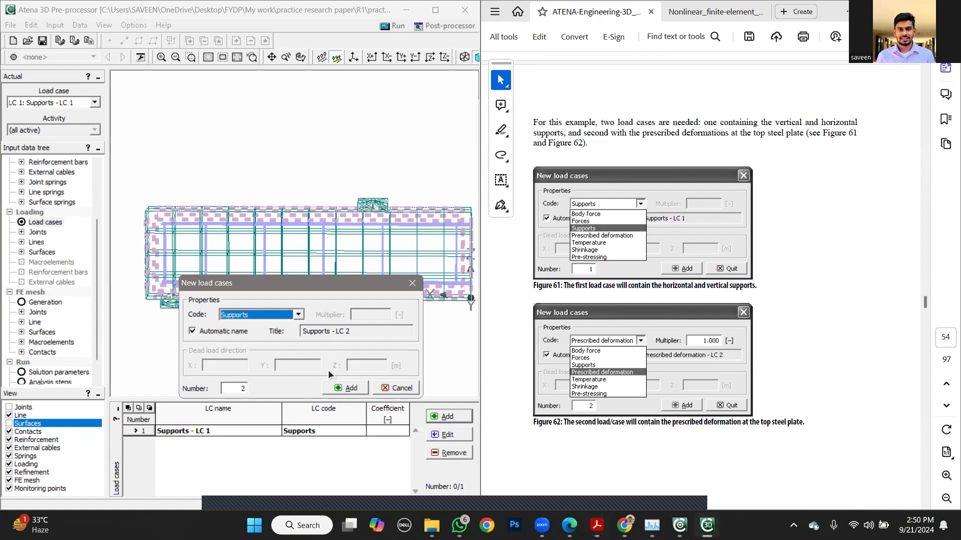
# Add load case 2 with the code Prescribed deformation, multiplier 1.000 and automatic name, and finish creating load cases
pyautogui.click(300, 315)
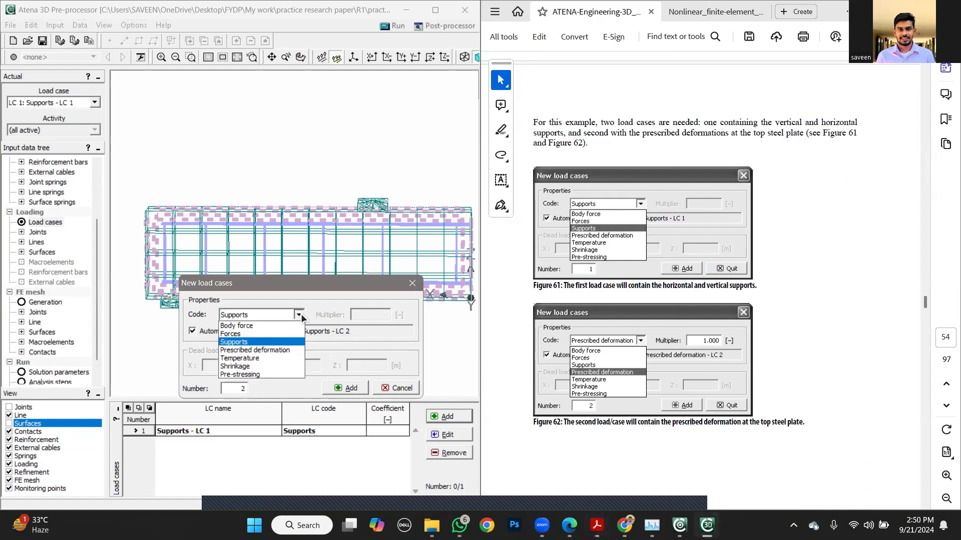
pyautogui.click(269, 350)
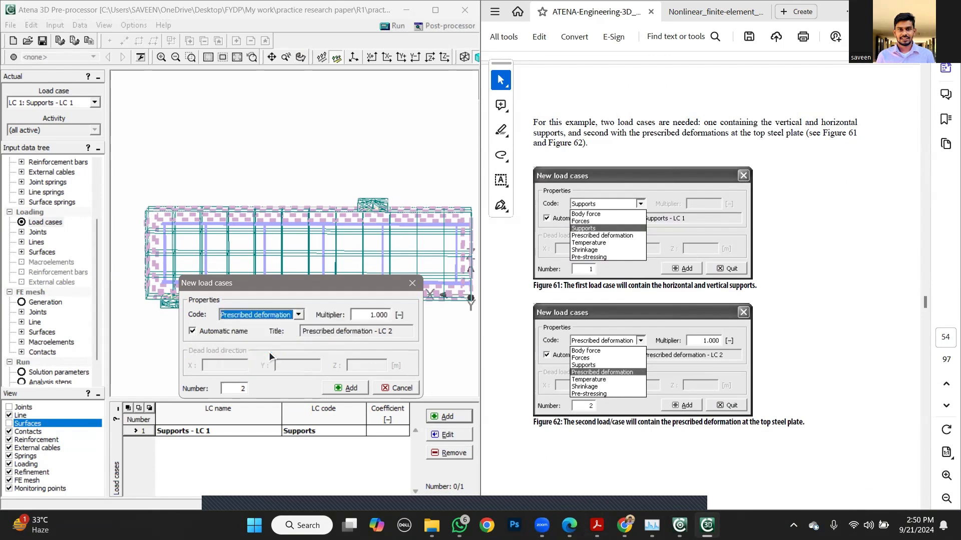
pyautogui.click(345, 389)
pyautogui.click(512, 401)
pyautogui.scroll(-1, 512, 401)
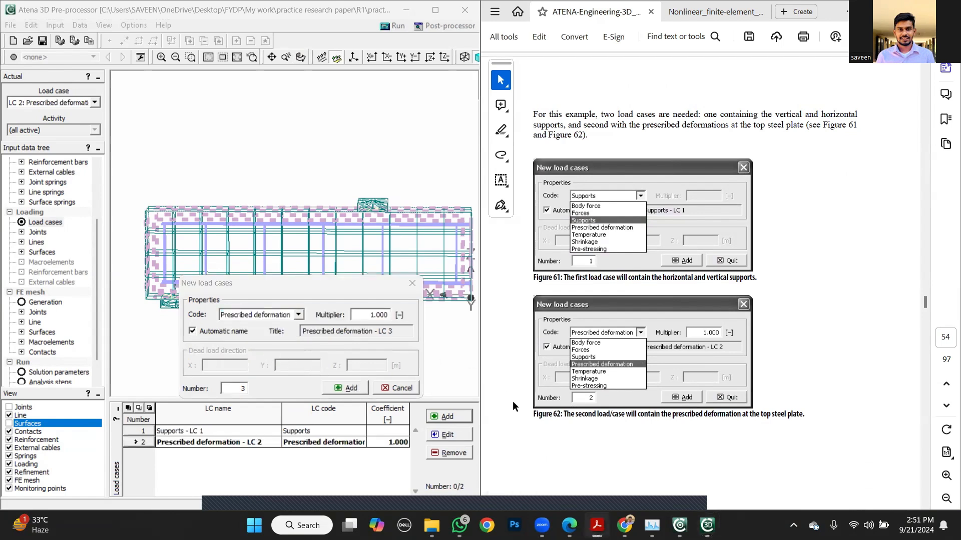
pyautogui.scroll(-8, 513, 401)
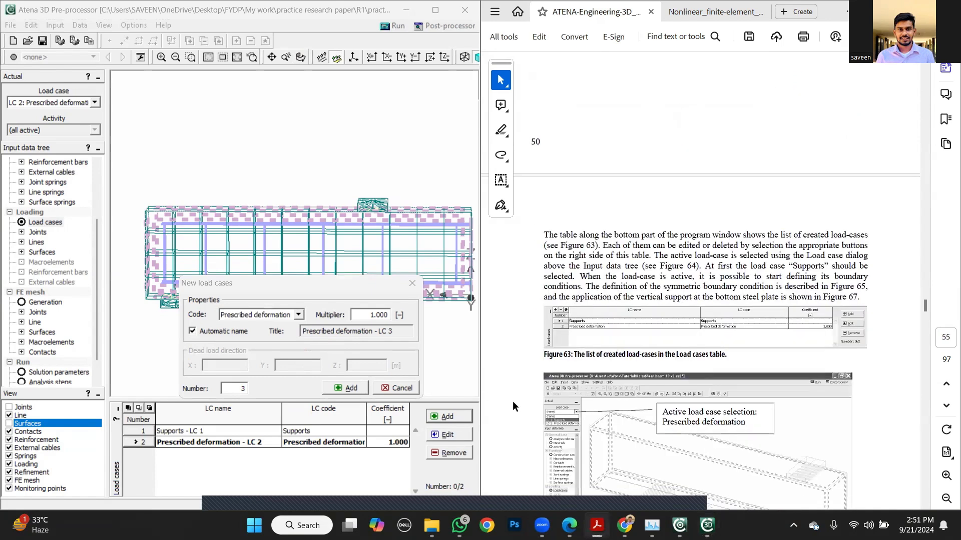
pyautogui.scroll(-5, 513, 401)
pyautogui.click(396, 388)
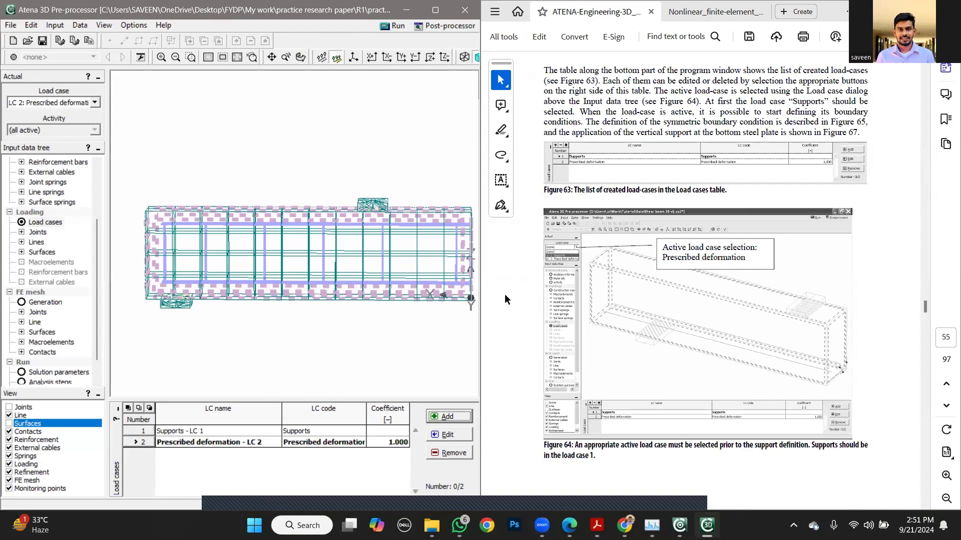
# Select the Supports - LC 1 load case in the load case table and consult the tutorial's horizontal support instructions
pyautogui.click(144, 431)
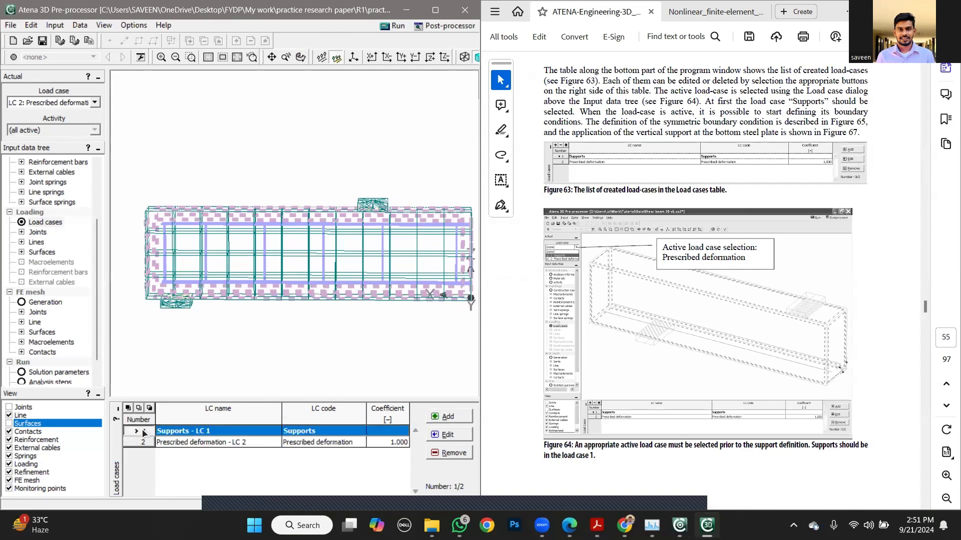
pyautogui.click(517, 399)
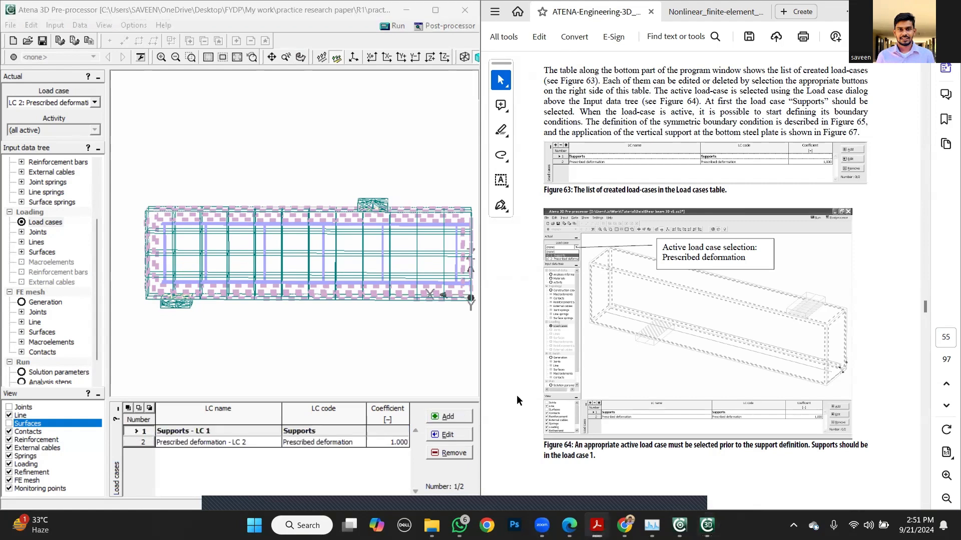
pyautogui.scroll(-1, 518, 399)
pyautogui.scroll(-10, 517, 398)
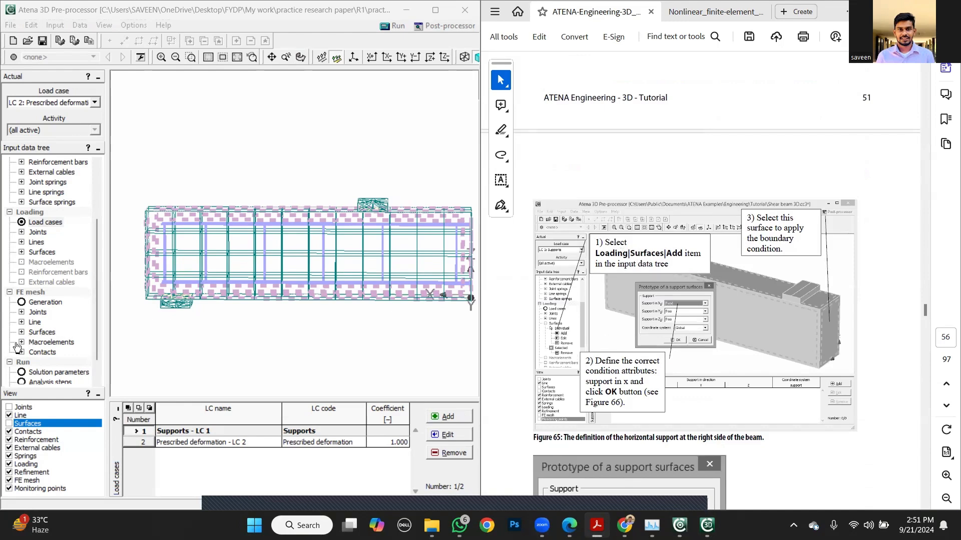
# Add a prescribed deformation surface condition on the beam's end face (macroelement 1, surface 4), fixed in X and free in Y and Z
pyautogui.moveTo(97, 314)
pyautogui.mouseDown()
pyautogui.moveTo(95, 328)
pyautogui.moveTo(94, 313)
pyautogui.mouseUp()
pyautogui.click(22, 253)
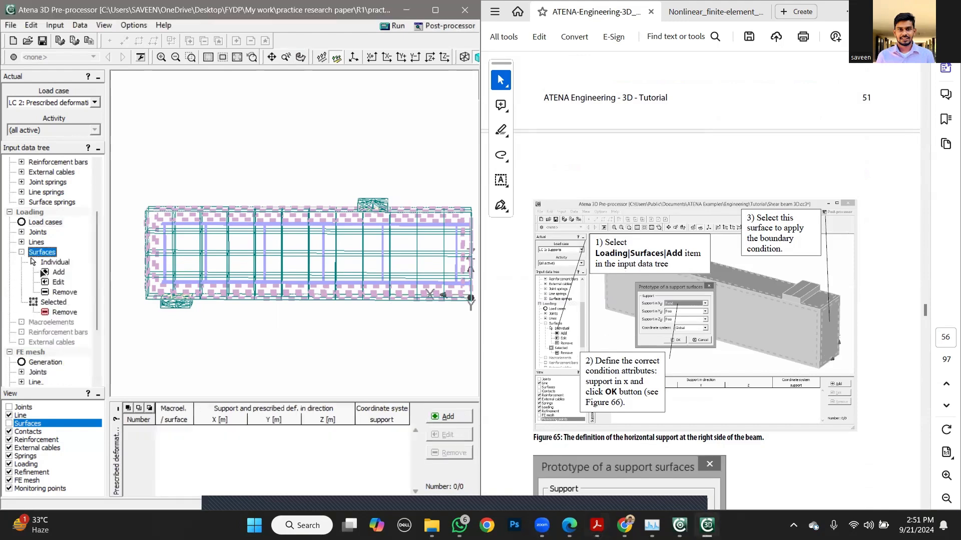
pyautogui.click(46, 273)
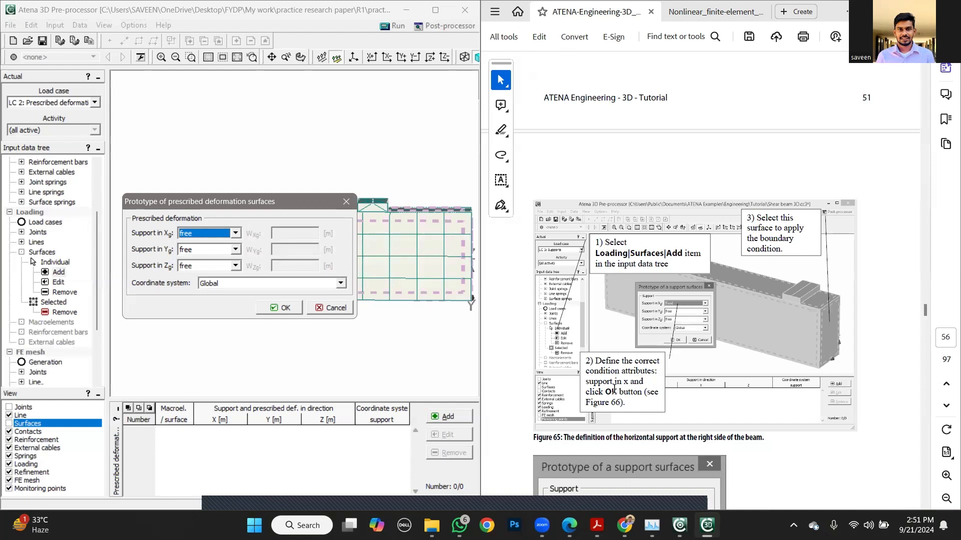
pyautogui.click(235, 234)
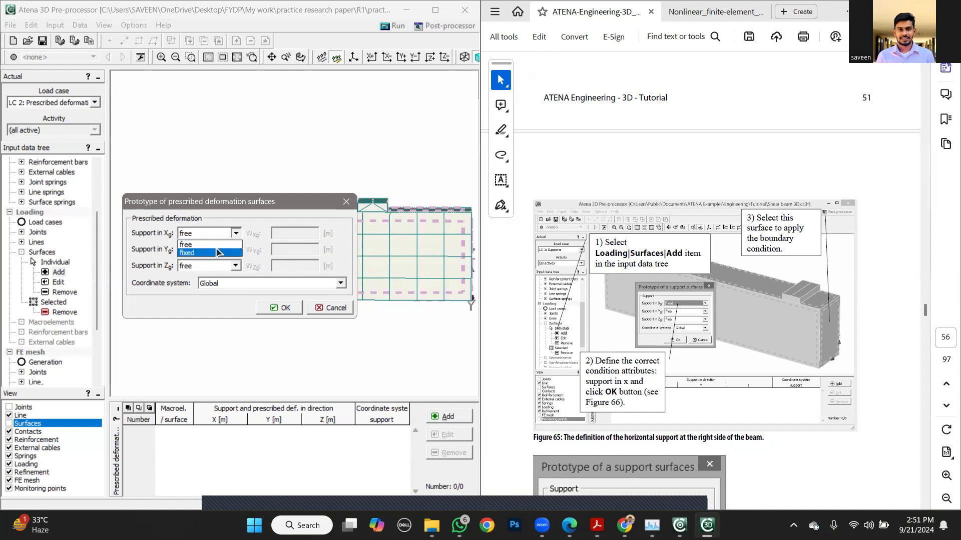
pyautogui.click(217, 252)
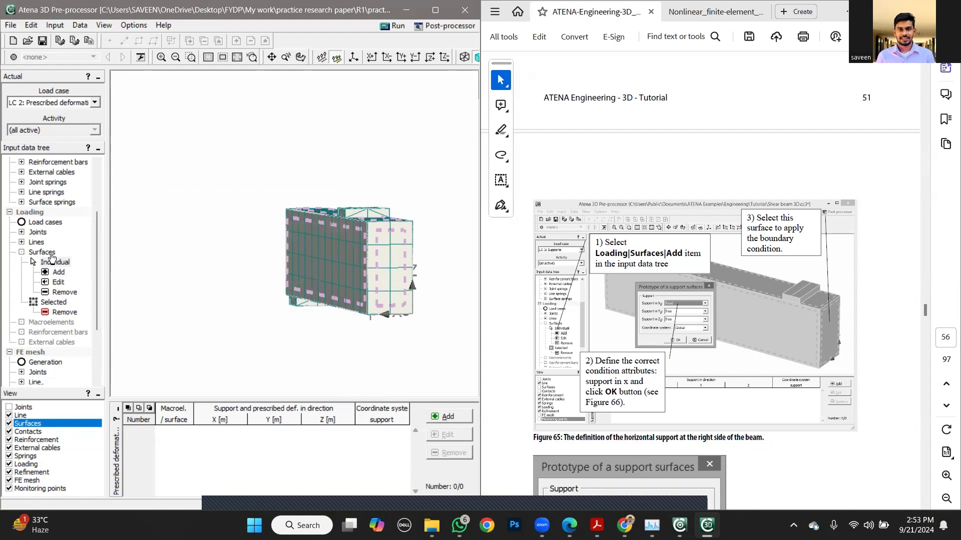
pyautogui.click(53, 262)
pyautogui.click(59, 273)
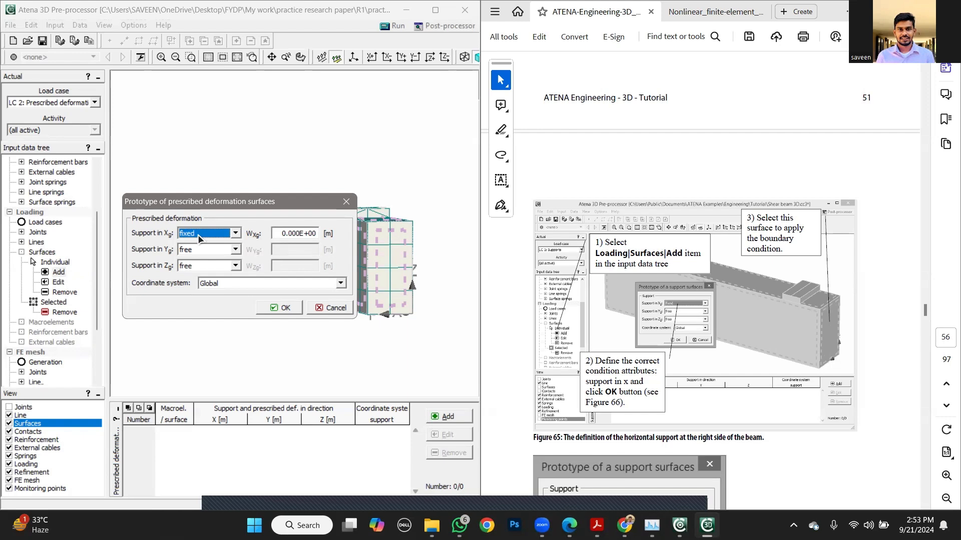
pyautogui.click(280, 308)
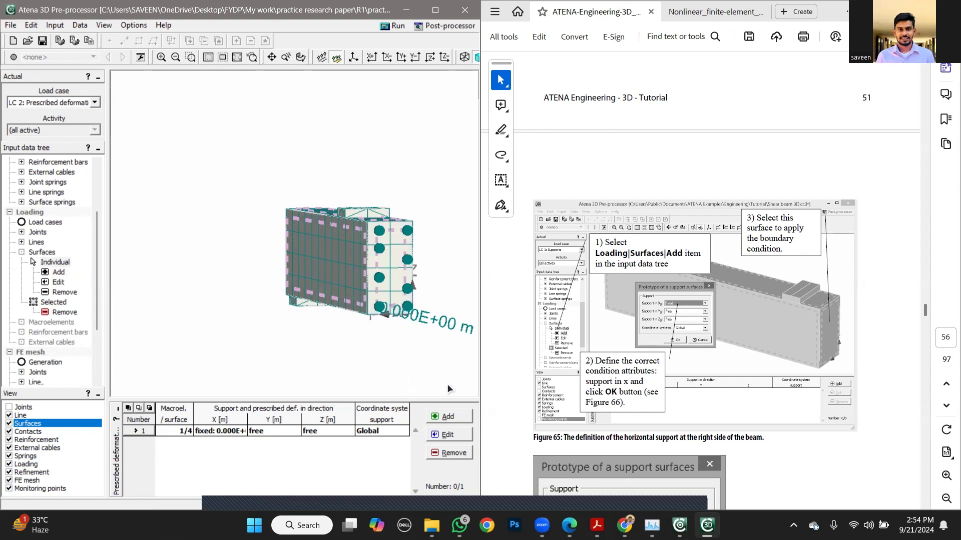
# Read the tutorial's instructions for defining the vertical support along the bottom steel plate
pyautogui.click(830, 481)
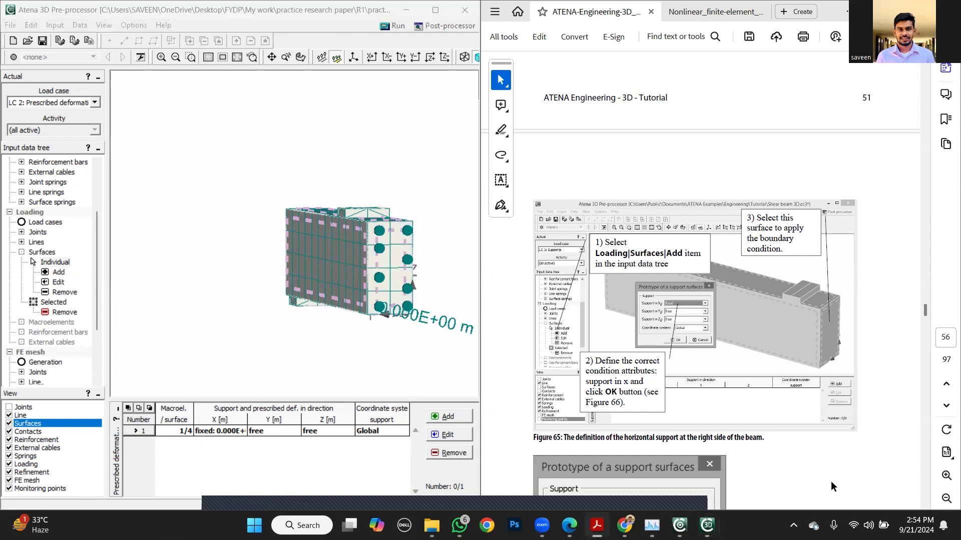
pyautogui.scroll(-1, 830, 482)
pyautogui.scroll(-5, 816, 469)
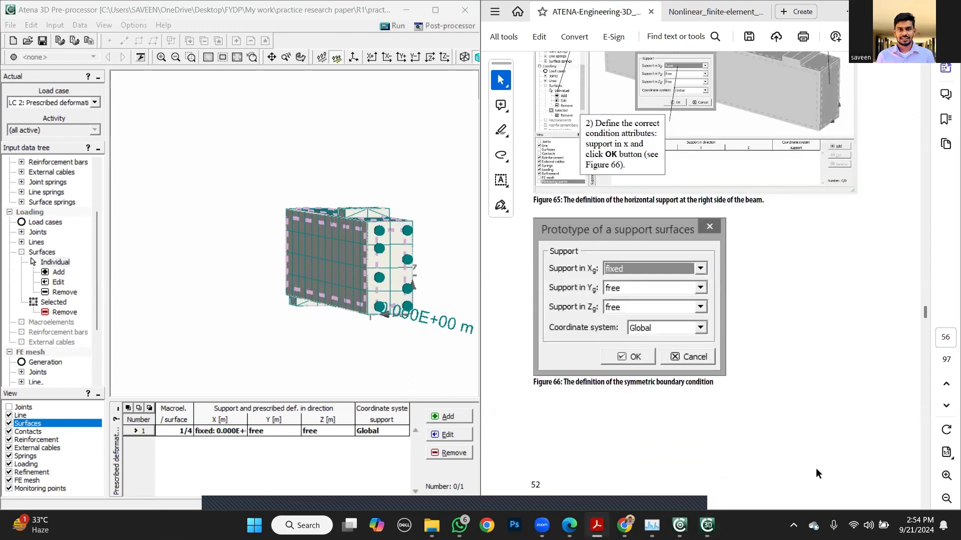
pyautogui.scroll(-4, 816, 474)
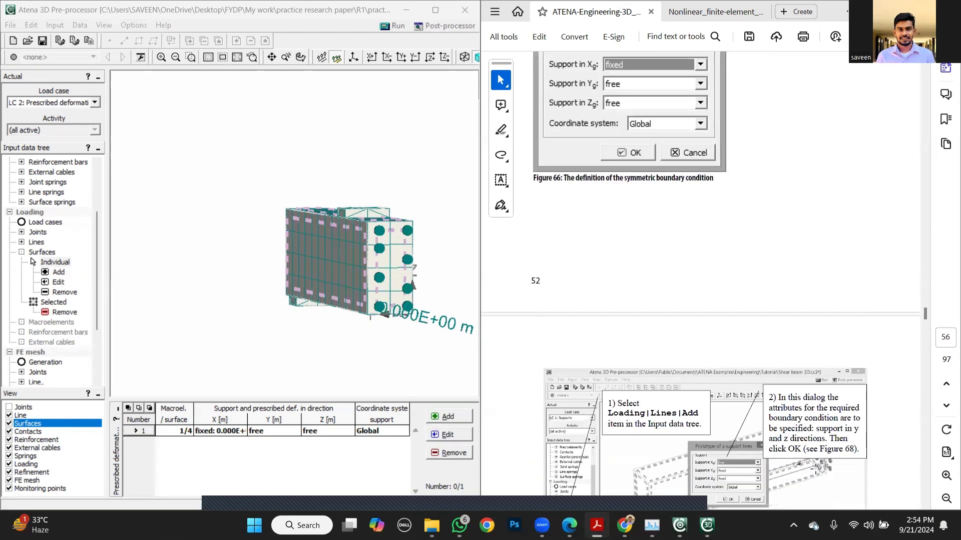
pyautogui.scroll(-3, 816, 470)
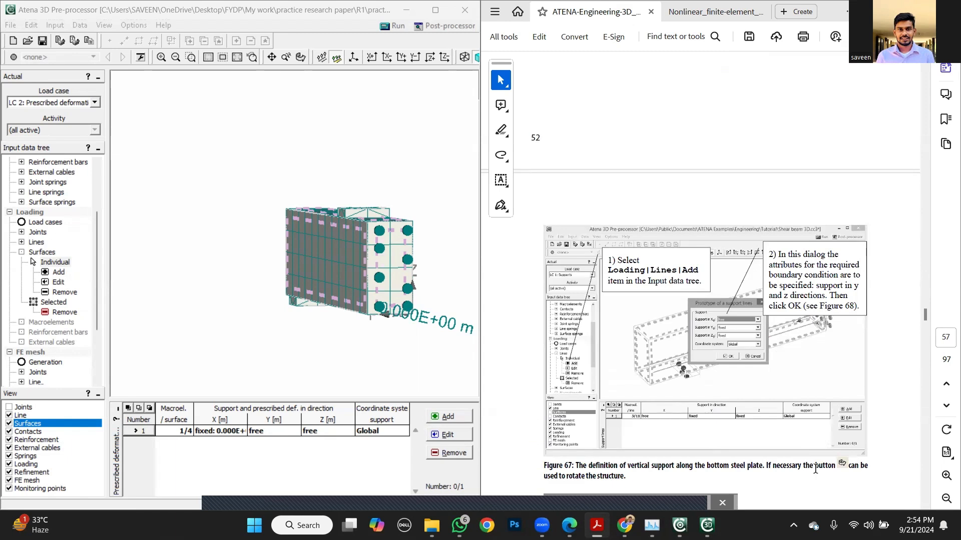
pyautogui.scroll(-1, 740, 363)
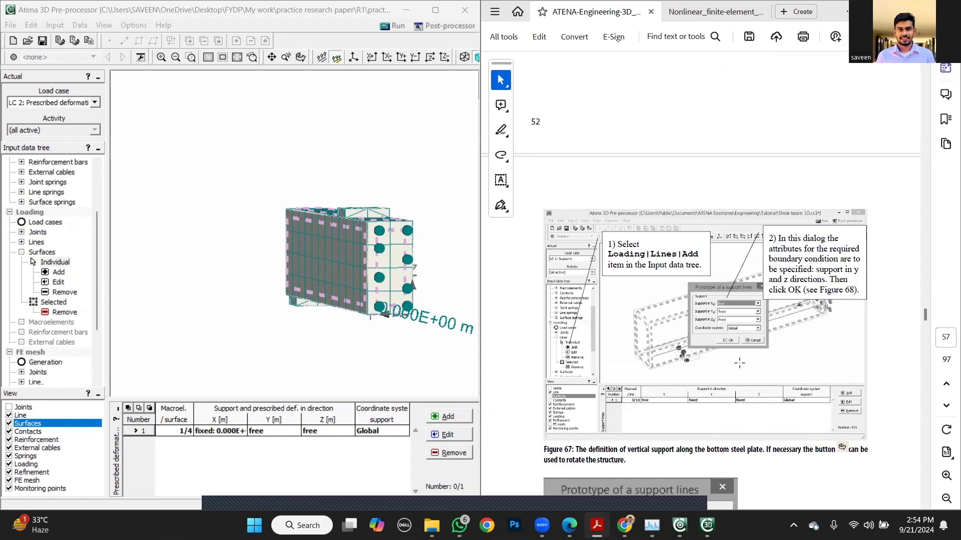
# Reorient the beam model so the underside of the bottom steel plate can be selected
pyautogui.click(324, 280)
pyautogui.click(271, 57)
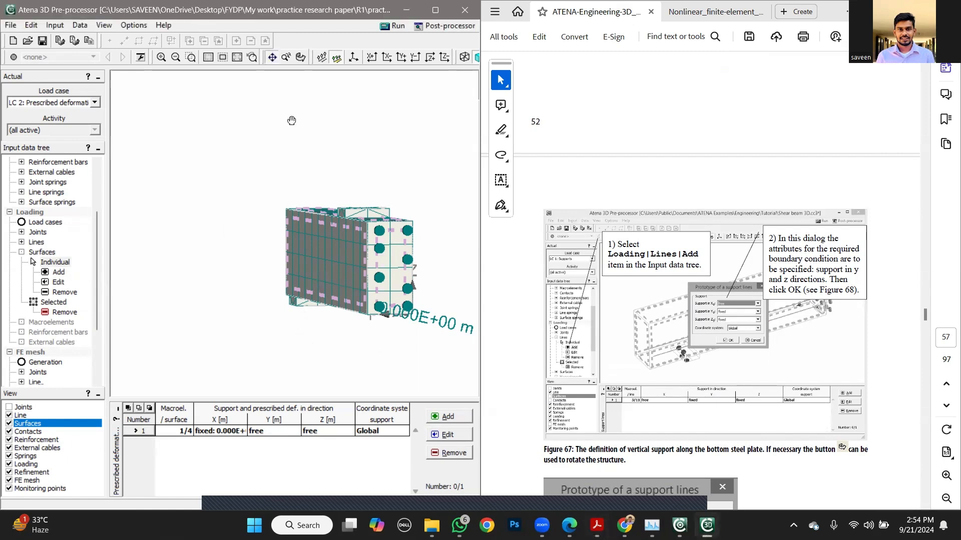
pyautogui.moveTo(326, 248); pyautogui.dragTo(504, 222)
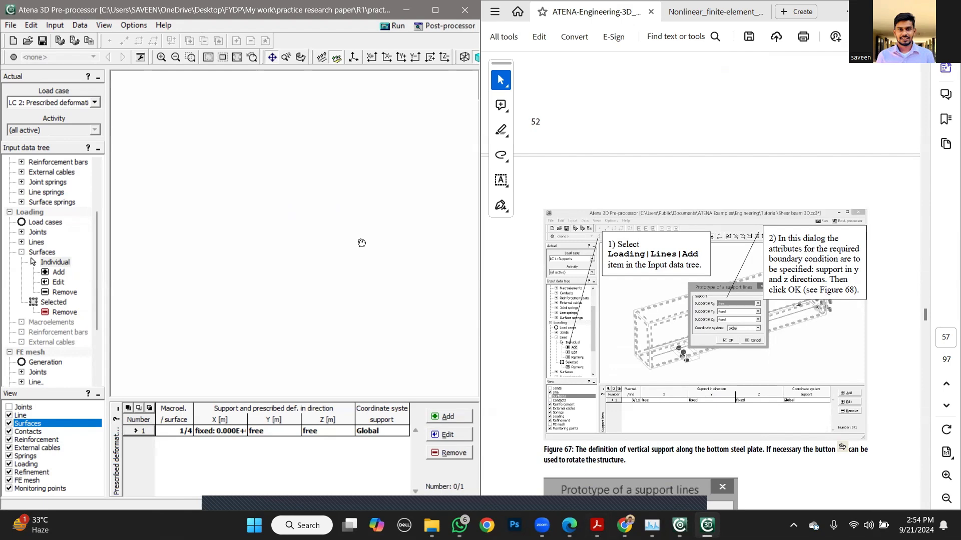
pyautogui.click(237, 56)
pyautogui.moveTo(249, 231); pyautogui.dragTo(231, 309)
pyautogui.click(300, 57)
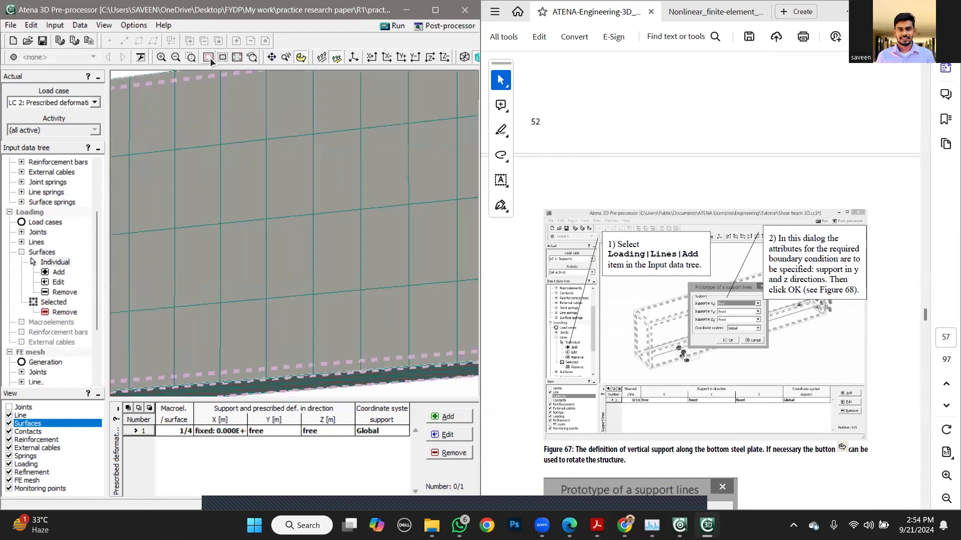
pyautogui.click(222, 58)
pyautogui.click(221, 59)
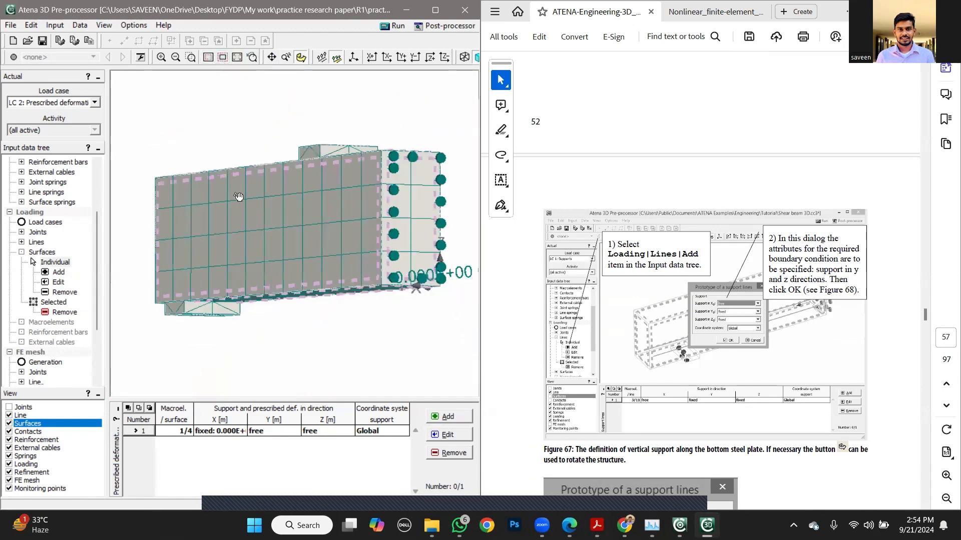
pyautogui.moveTo(239, 197); pyautogui.dragTo(155, 322)
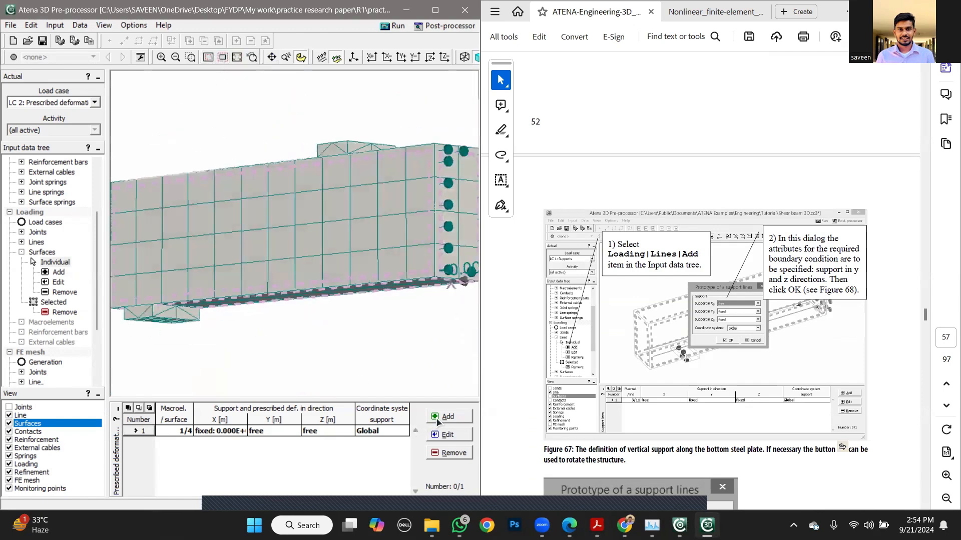
# Define a new prescribed deformation surface prototype with support free in X and fixed in Y and Z
pyautogui.click(52, 273)
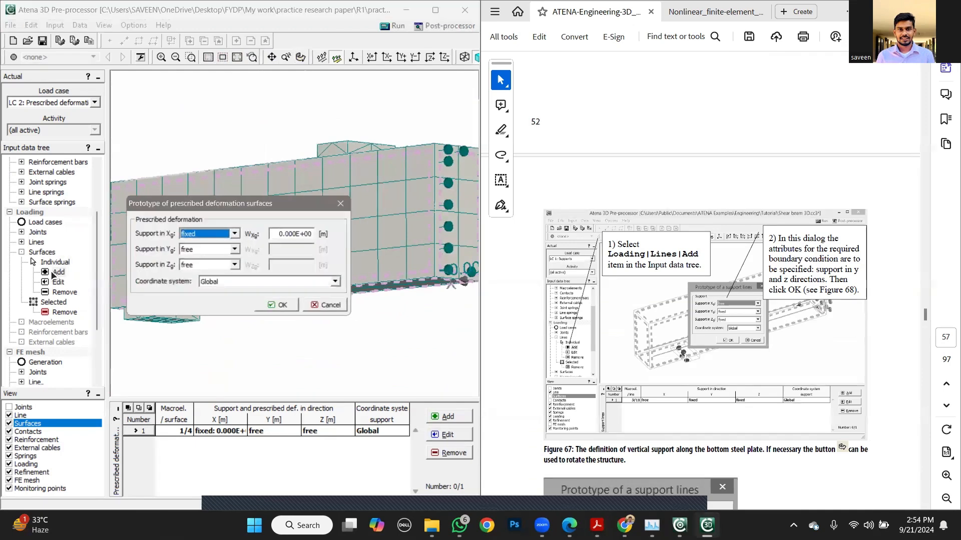
pyautogui.click(198, 235)
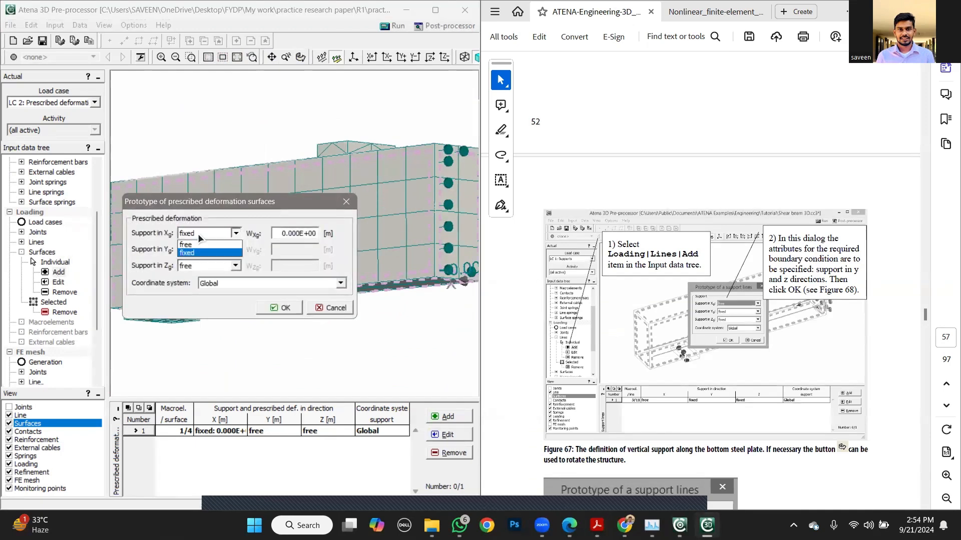
pyautogui.click(202, 248)
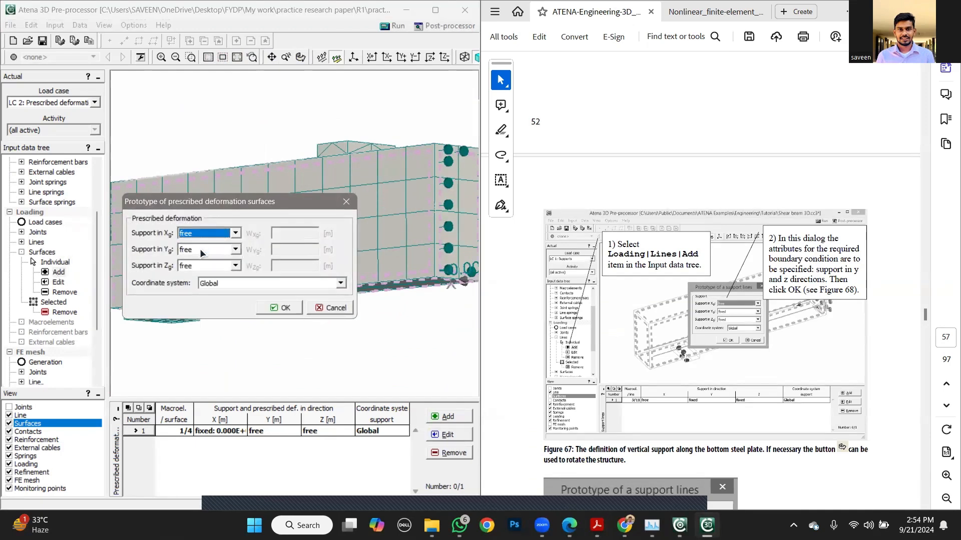
pyautogui.click(200, 249)
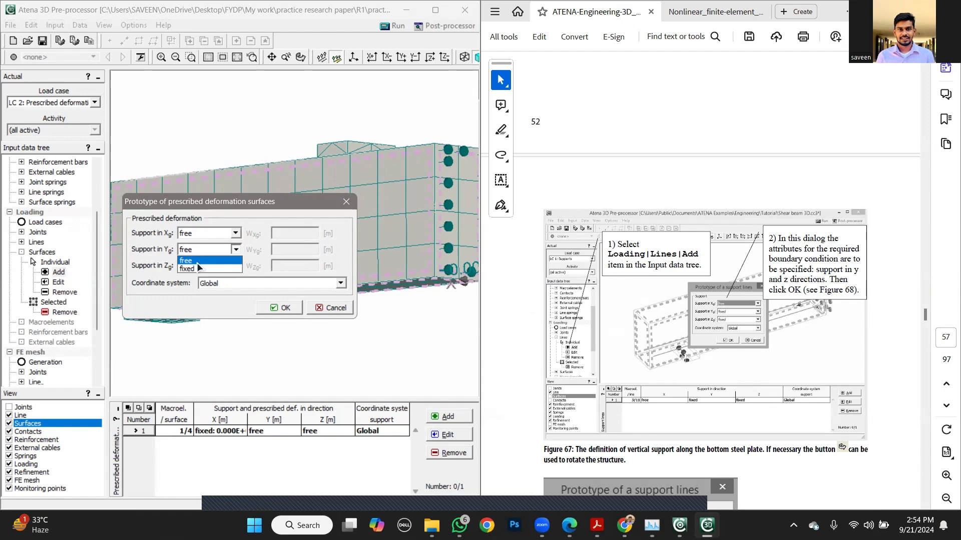
pyautogui.click(196, 267)
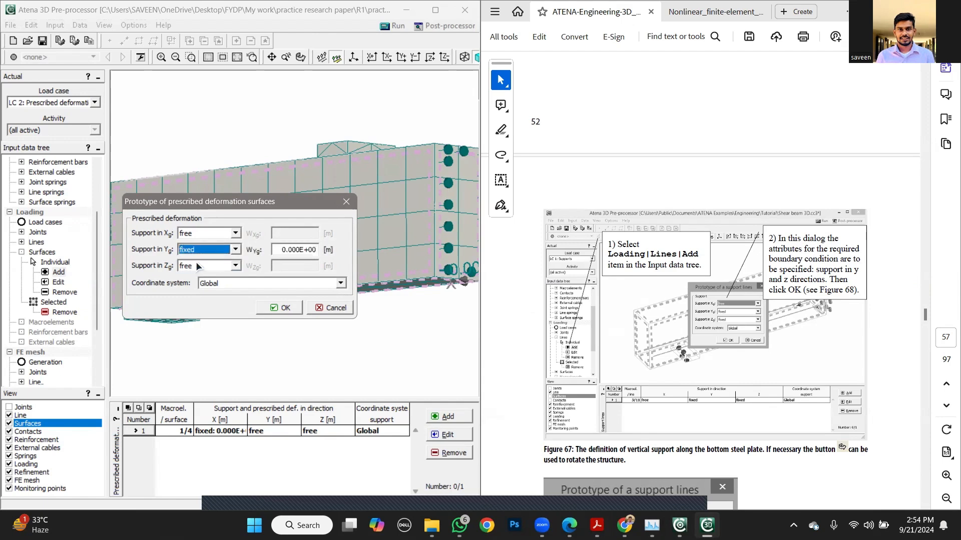
pyautogui.click(196, 266)
pyautogui.click(194, 285)
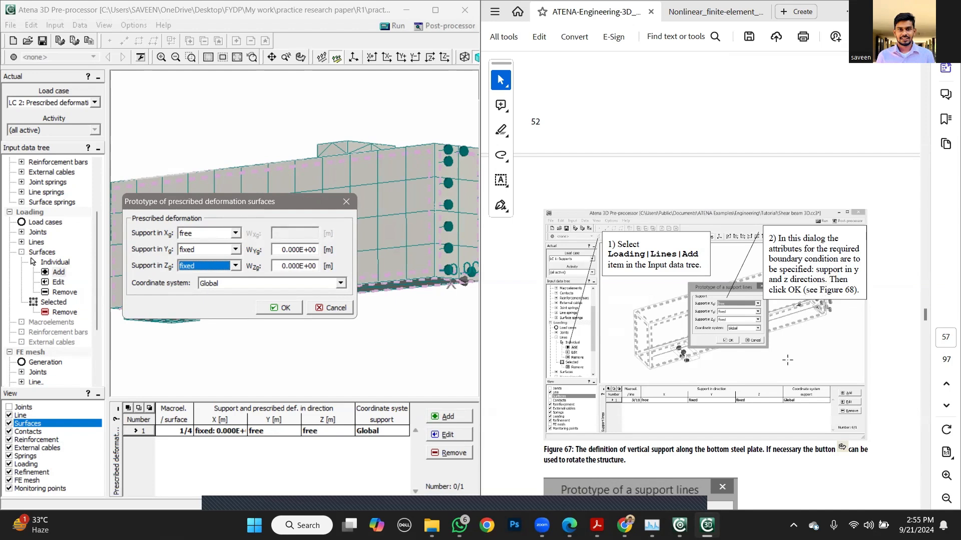
# Check the support settings against the tutorial and apply the prototype to the bottom steel plate's underside (macroelement 3, surface 6)
pyautogui.scroll(1, 888, 350)
pyautogui.click(889, 349)
pyautogui.scroll(1, 890, 349)
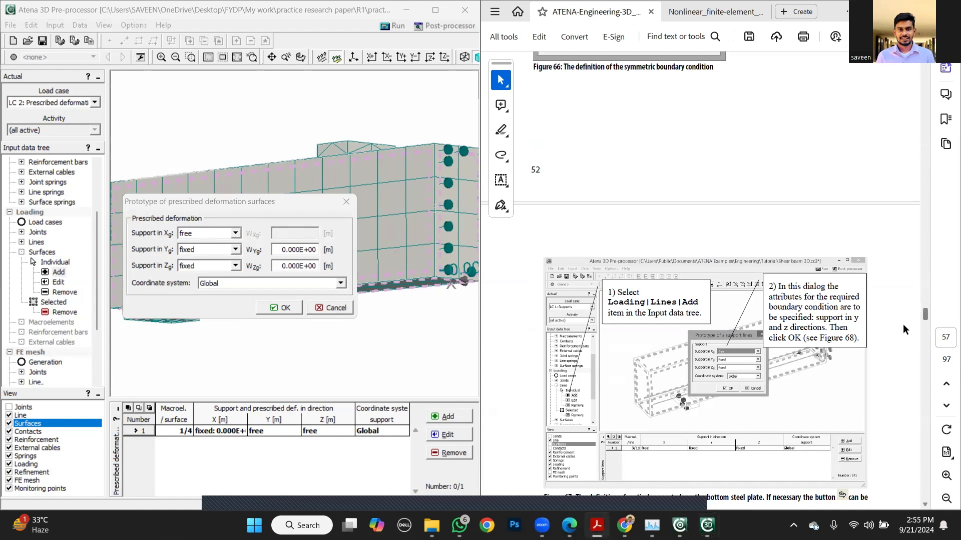
pyautogui.scroll(-12, 908, 329)
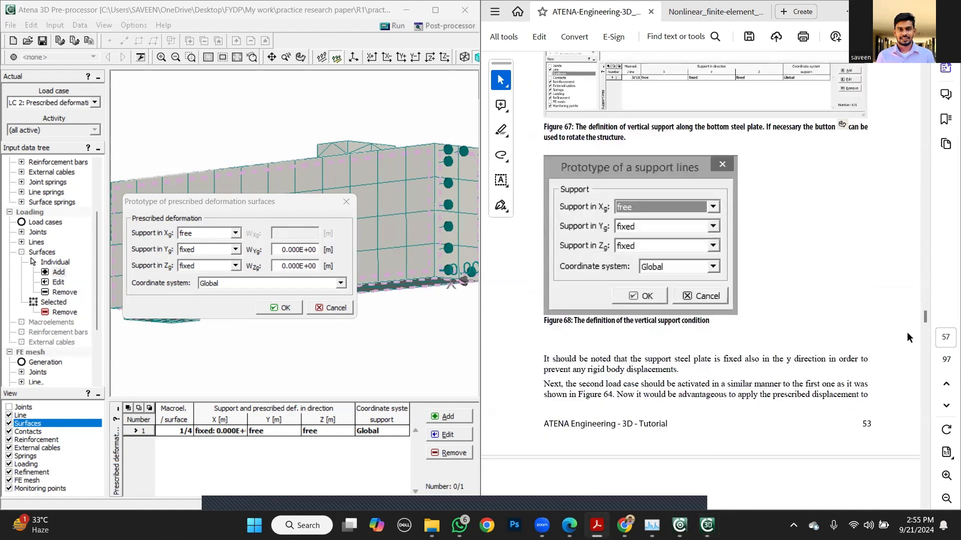
pyautogui.scroll(-5, 904, 337)
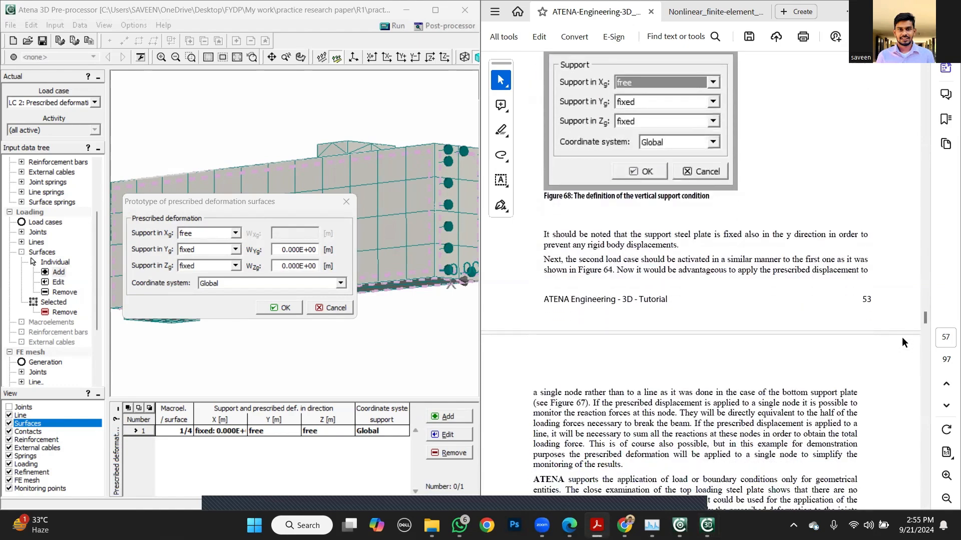
pyautogui.scroll(-4, 902, 339)
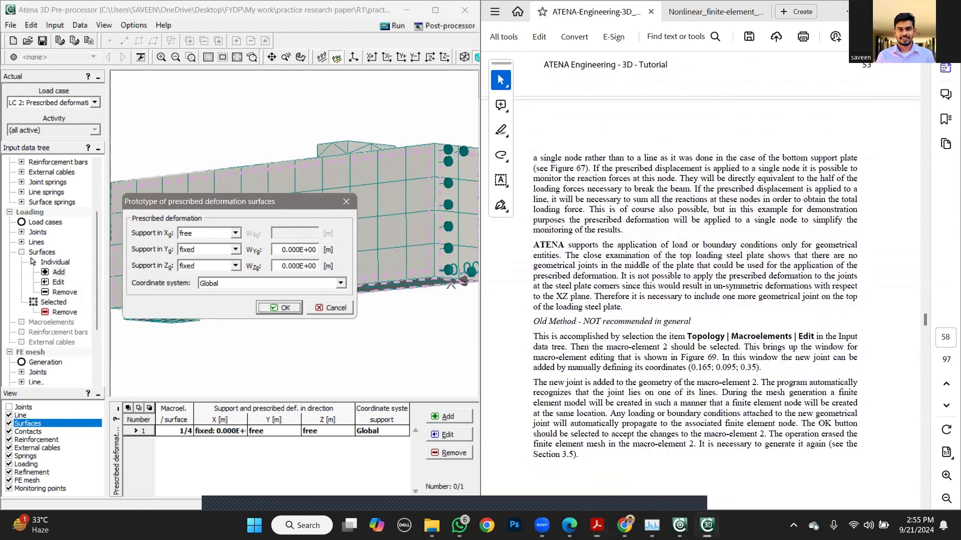
pyautogui.click(330, 308)
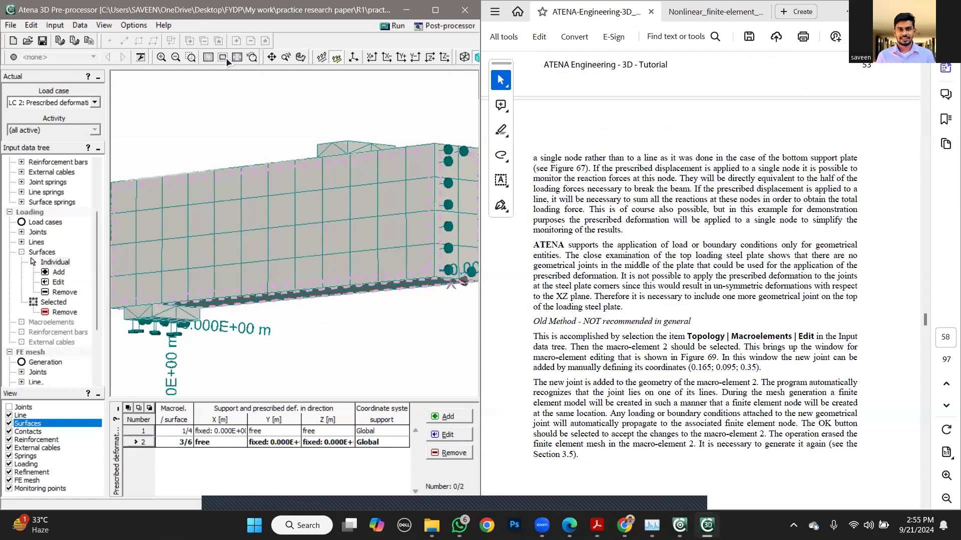
# Read the tutorial's explanation of applying the prescribed displacement to a single node on the top loading steel plate
pyautogui.click(300, 57)
pyautogui.moveTo(330, 313); pyautogui.dragTo(472, 353)
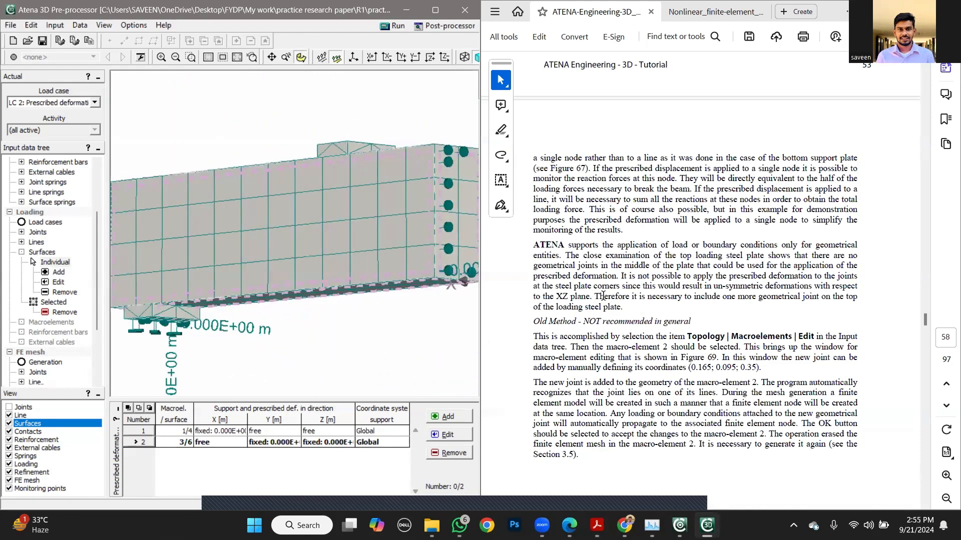
pyautogui.click(907, 209)
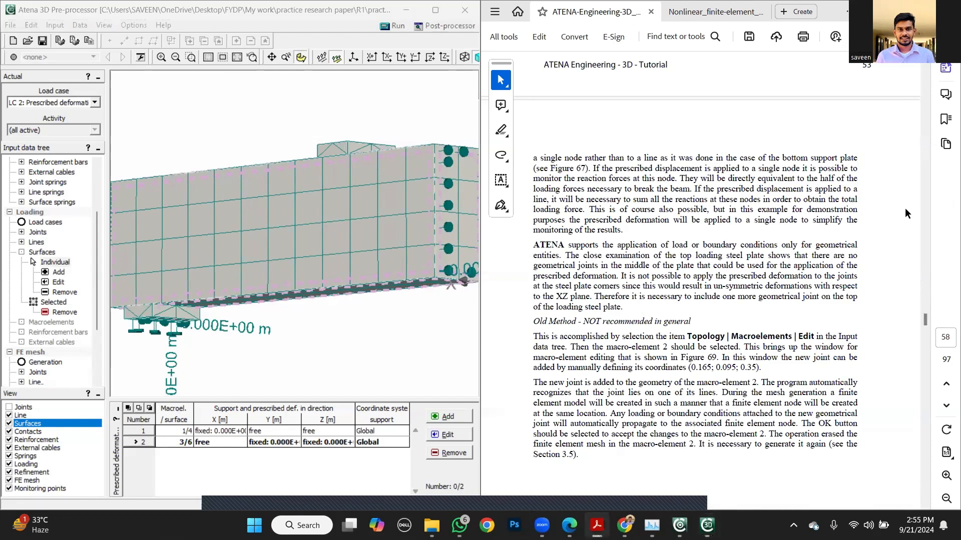
pyautogui.scroll(3, 904, 208)
pyautogui.scroll(3, 857, 218)
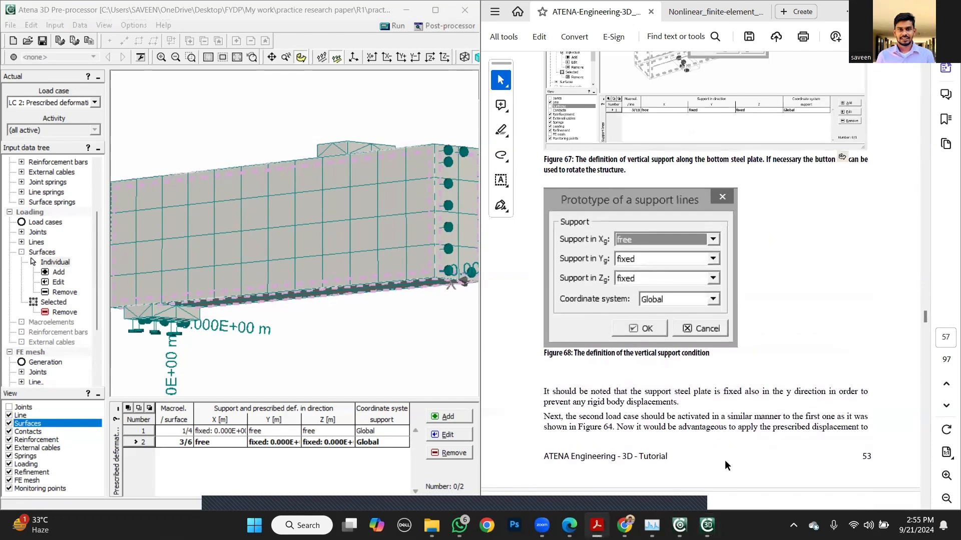
pyautogui.scroll(-3, 873, 361)
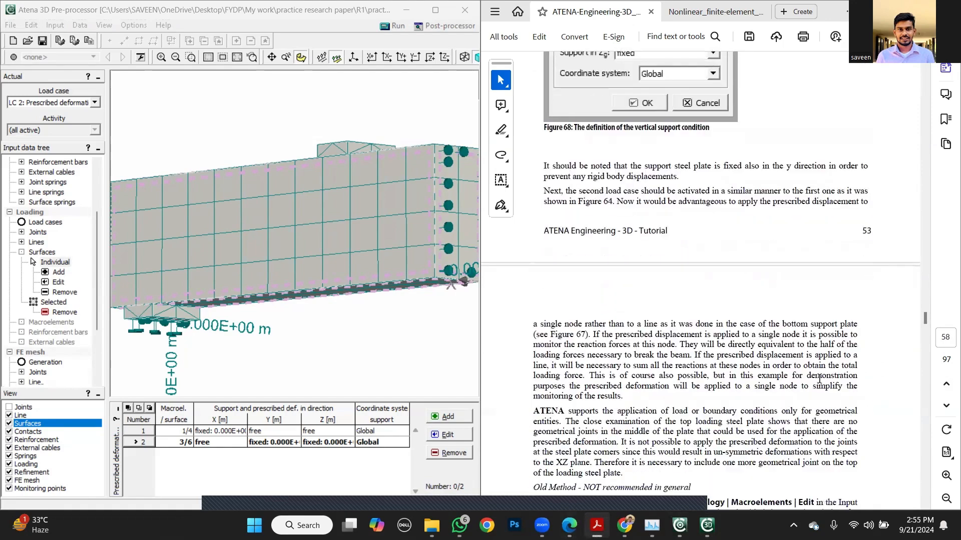
pyautogui.scroll(-3, 818, 378)
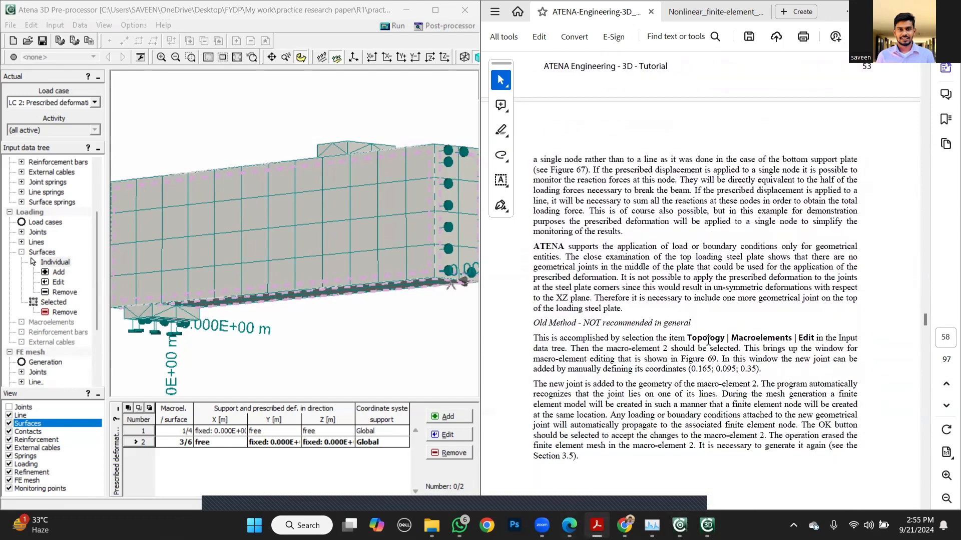
pyautogui.scroll(-1, 708, 340)
pyautogui.scroll(-1, 708, 341)
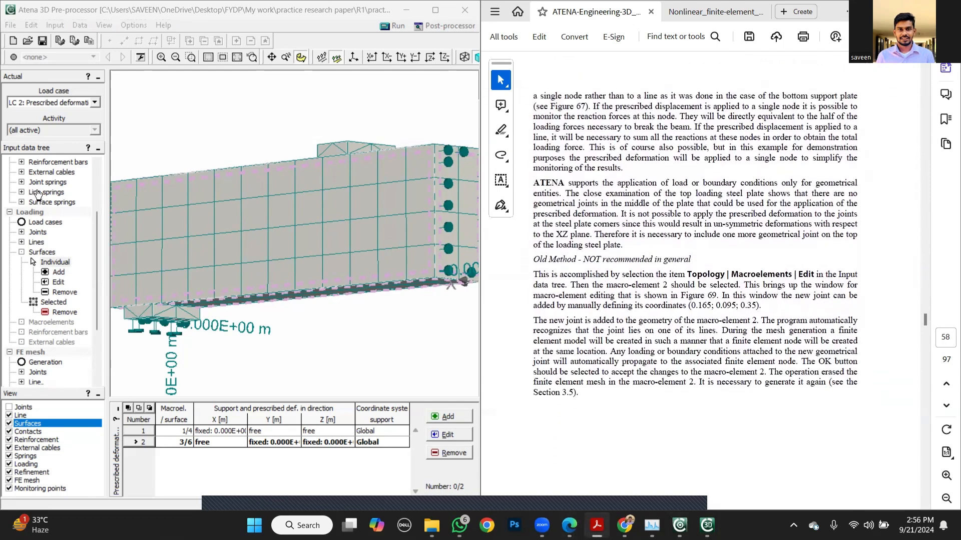
# Select only macroelement 2, the top loading plate, in the topology data and choose it for editing
pyautogui.moveTo(96, 269); pyautogui.dragTo(100, 214)
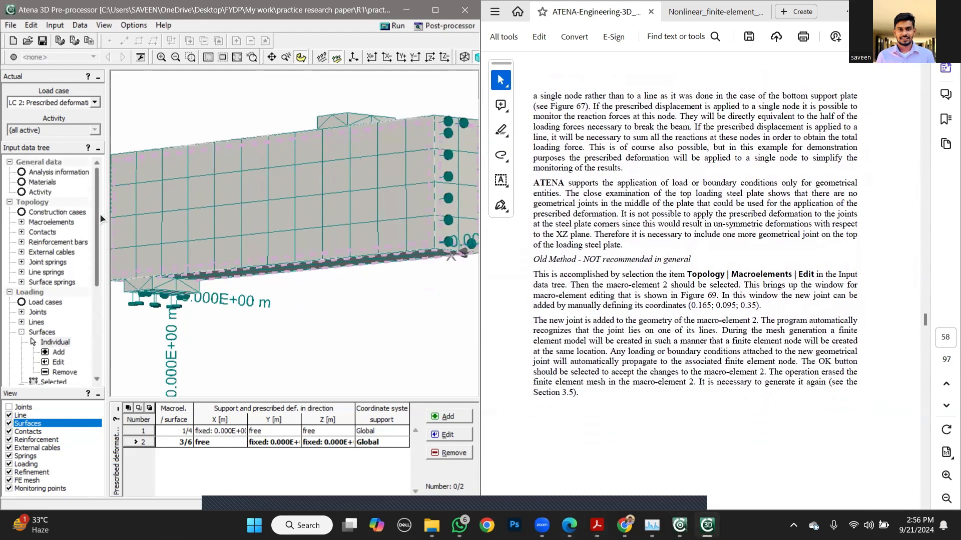
pyautogui.click(22, 222)
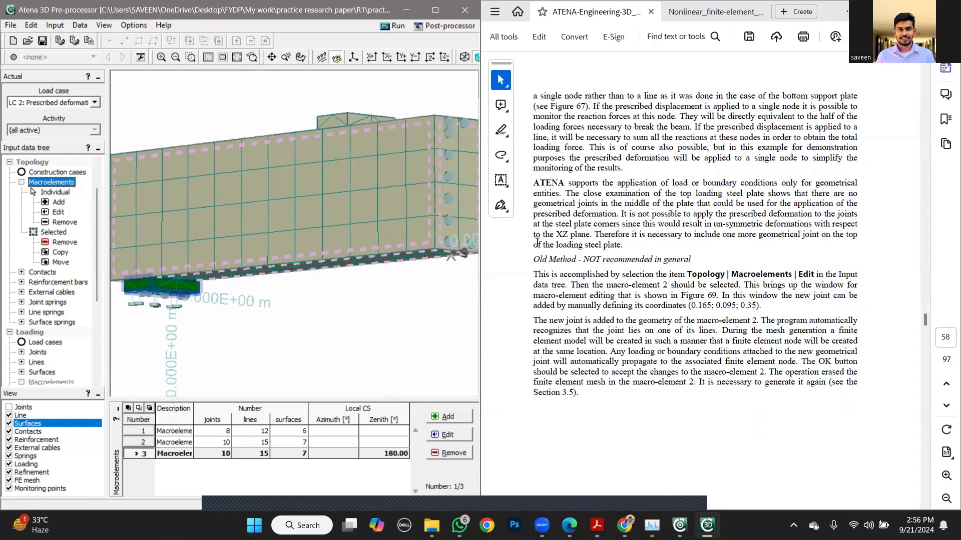
pyautogui.keyDown('shift'); pyautogui.click(137, 443); pyautogui.keyUp('shift')
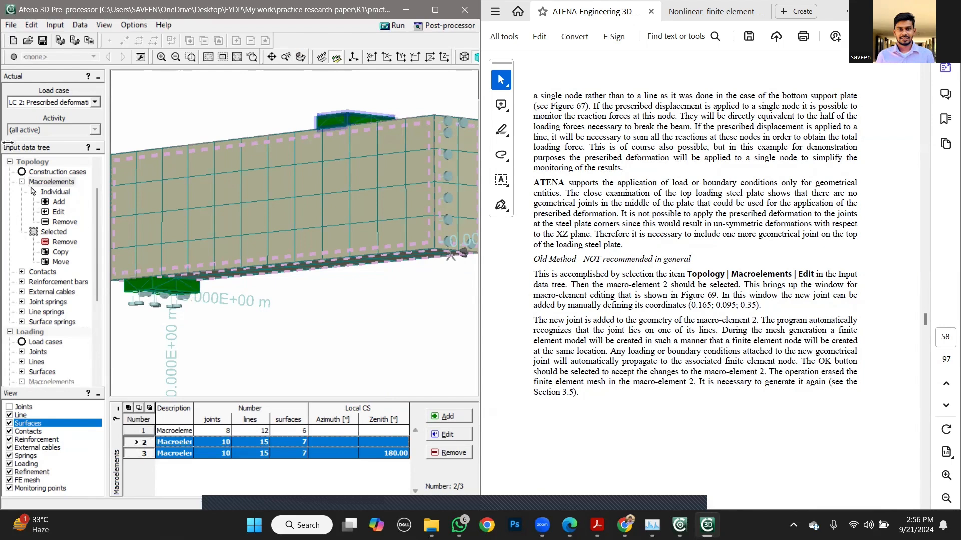
pyautogui.click(57, 213)
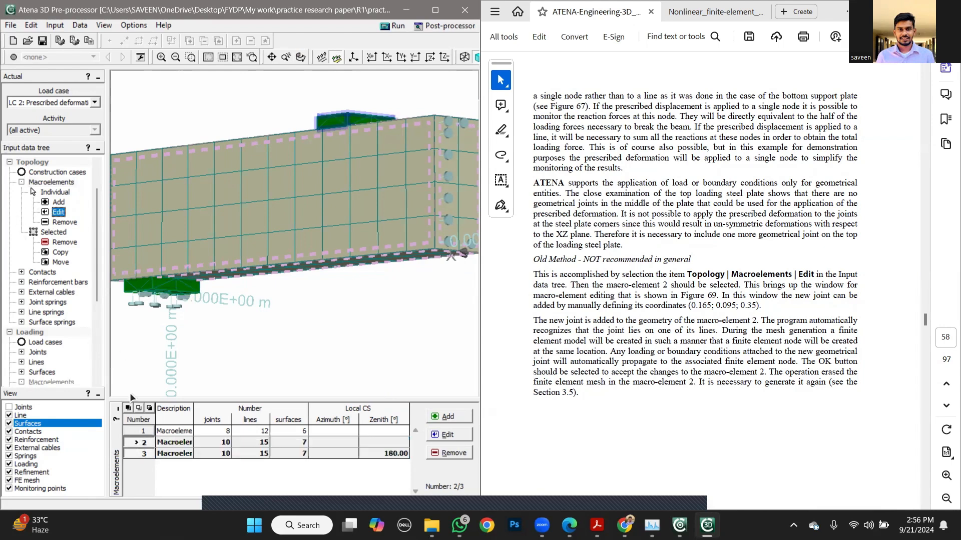
pyautogui.click(140, 442)
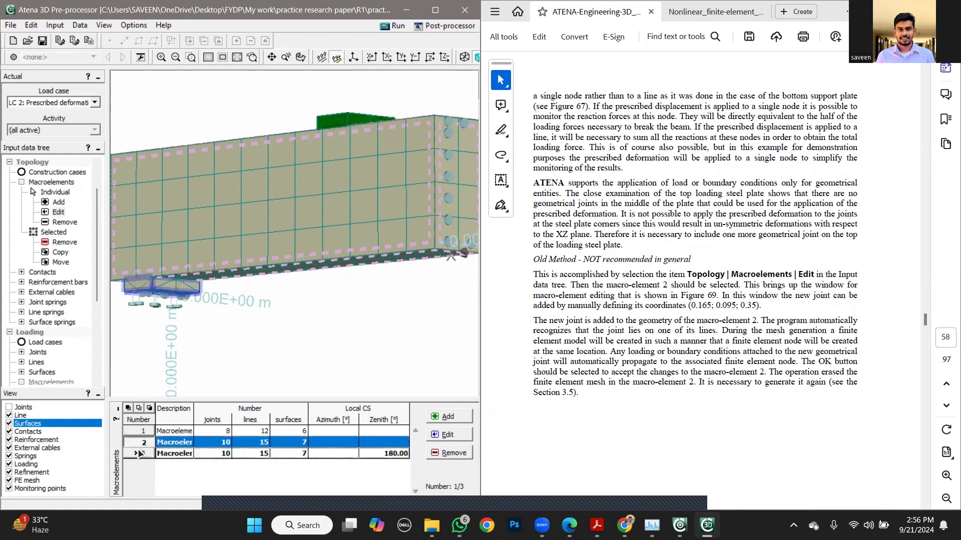
pyautogui.click(140, 442)
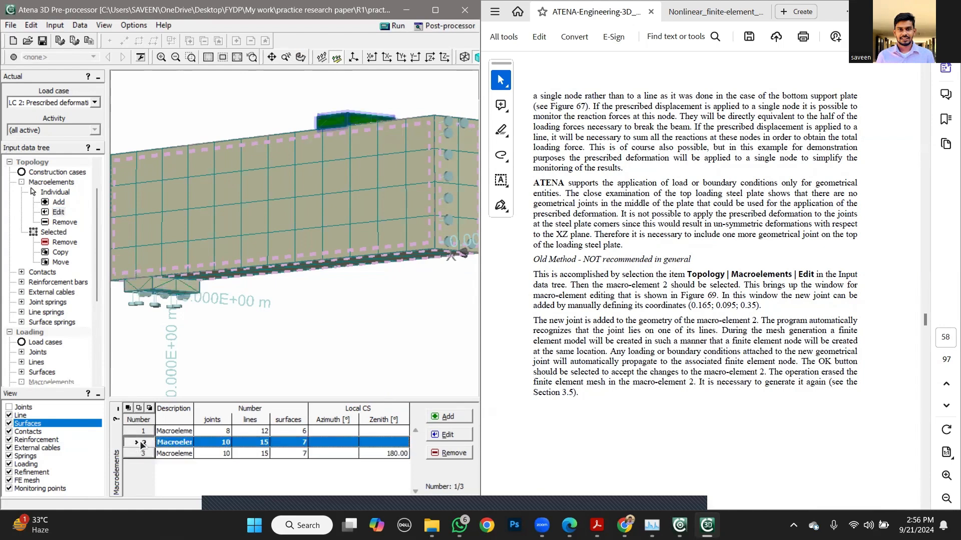
pyautogui.click(57, 213)
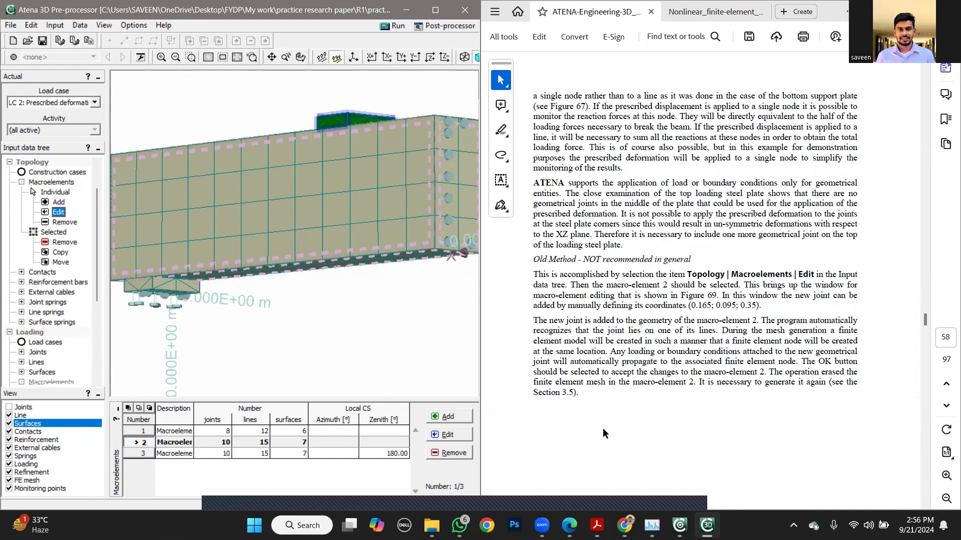
# Read the tutorial's old and recommended methods for adding a joint to the top of macroelement 2
pyautogui.click(632, 421)
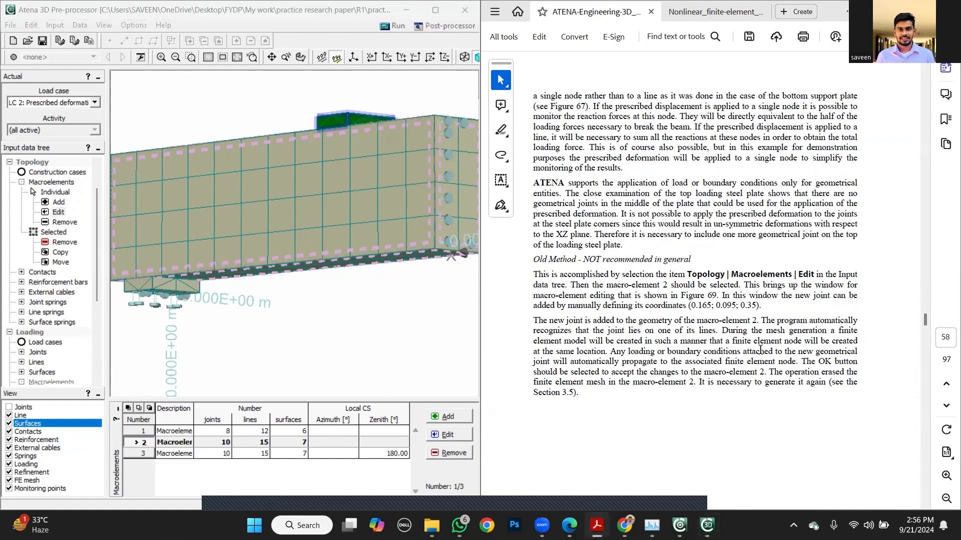
pyautogui.scroll(-10, 728, 437)
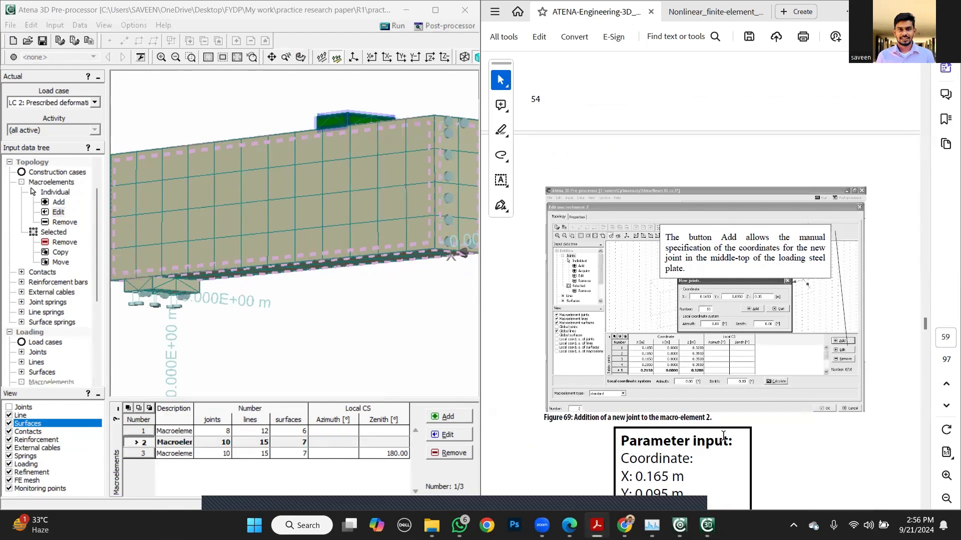
pyautogui.scroll(6, 724, 437)
pyautogui.scroll(2, 723, 436)
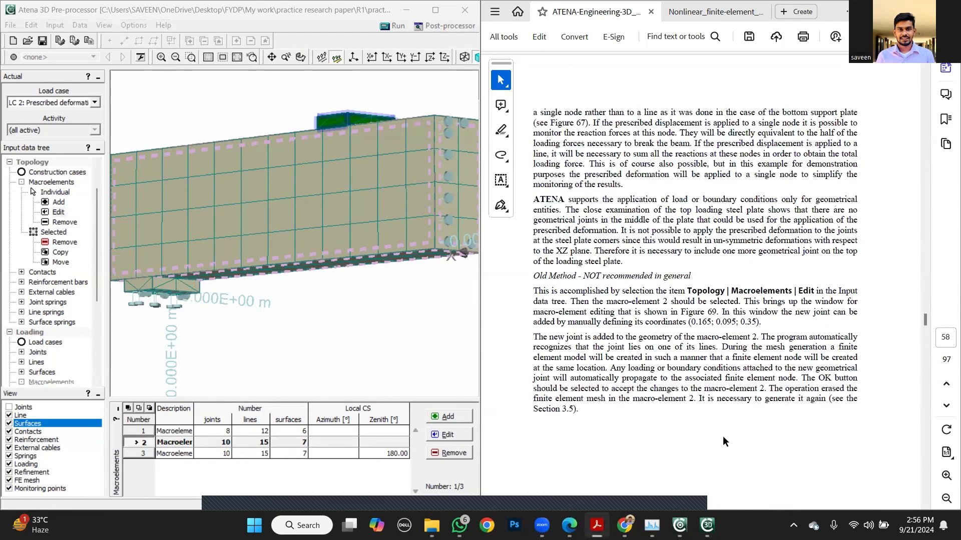
pyautogui.scroll(-1, 723, 436)
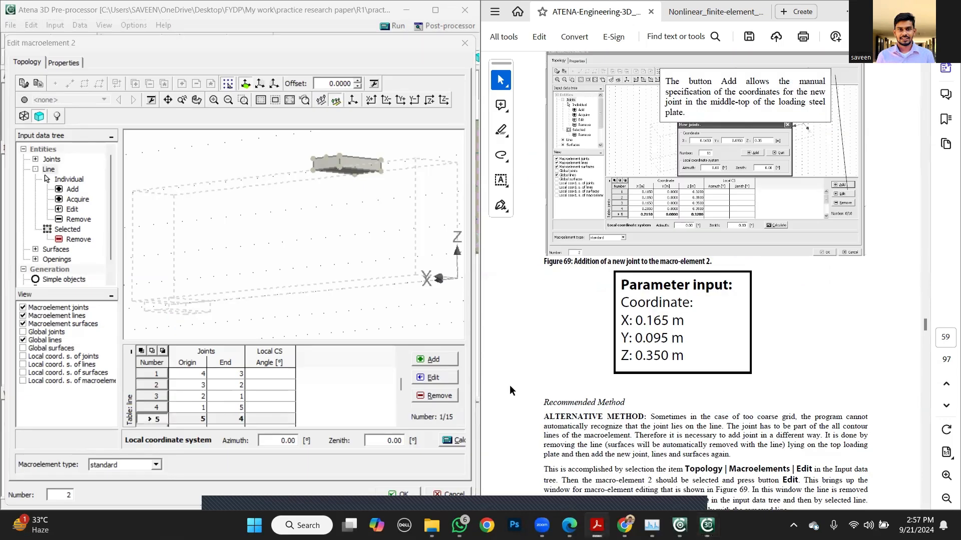
pyautogui.scroll(-6, 507, 386)
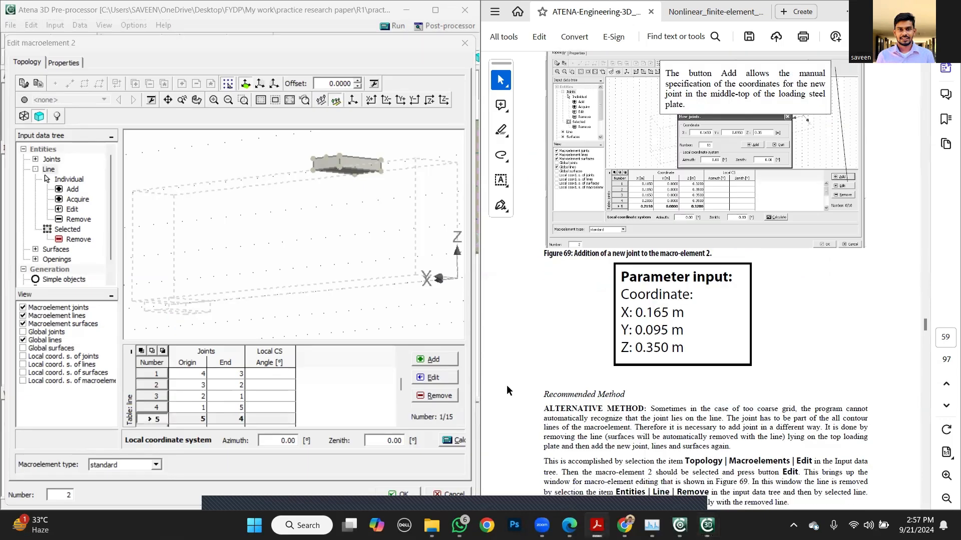
pyautogui.scroll(-5, 506, 385)
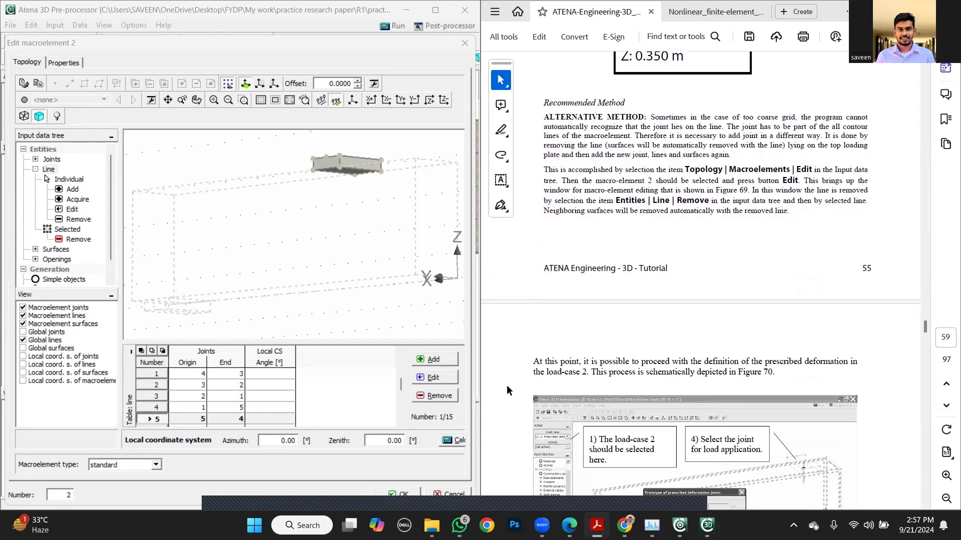
pyautogui.scroll(6, 506, 385)
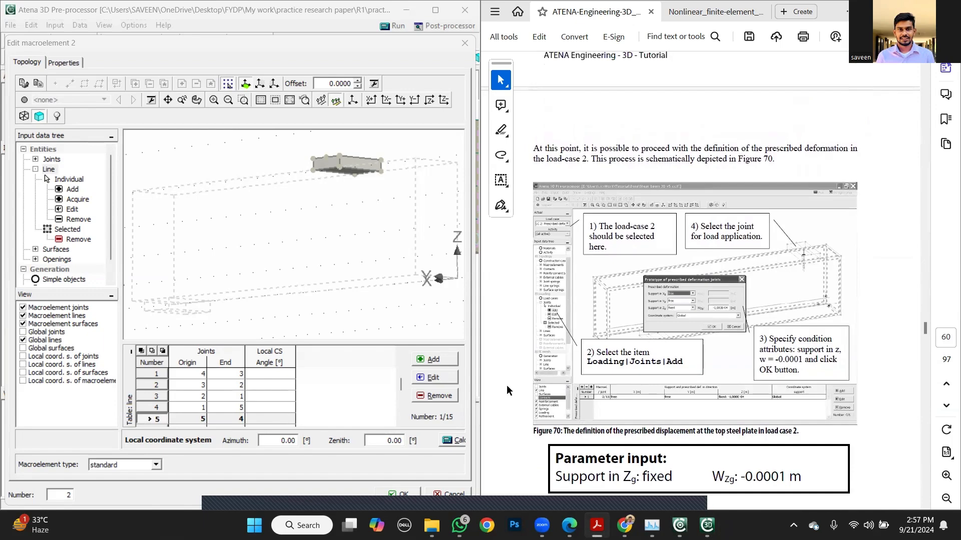
pyautogui.scroll(2, 507, 386)
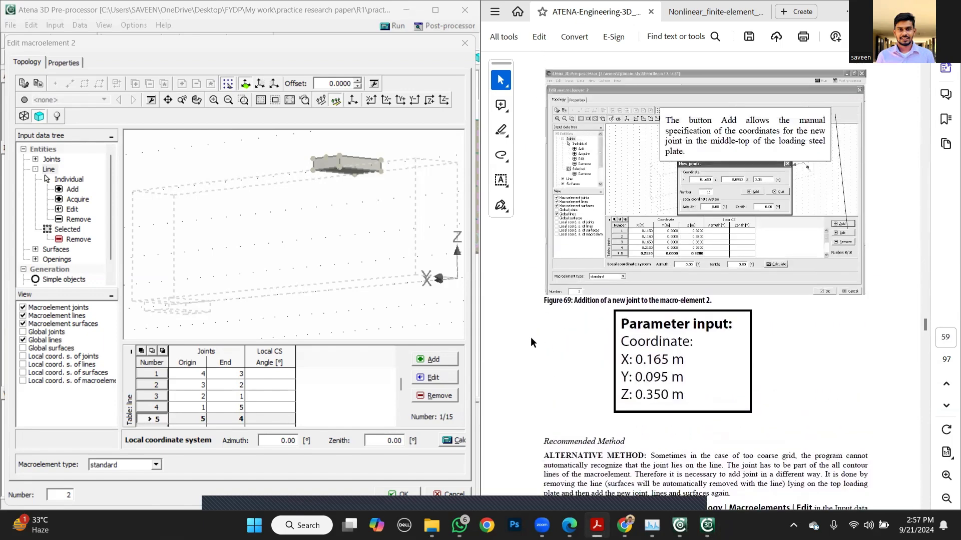
pyautogui.scroll(7, 530, 337)
pyautogui.scroll(1, 531, 337)
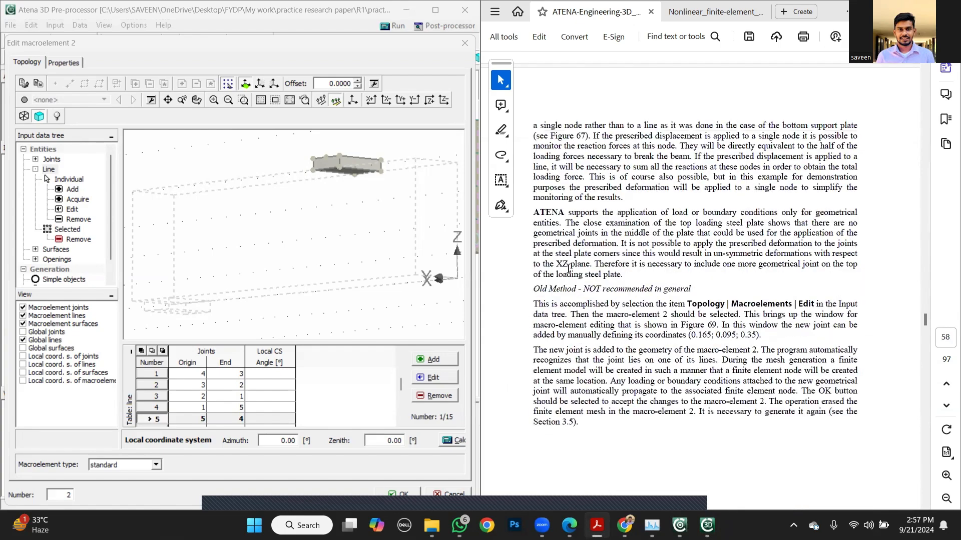
pyautogui.scroll(-5, 605, 281)
pyautogui.scroll(-10, 603, 286)
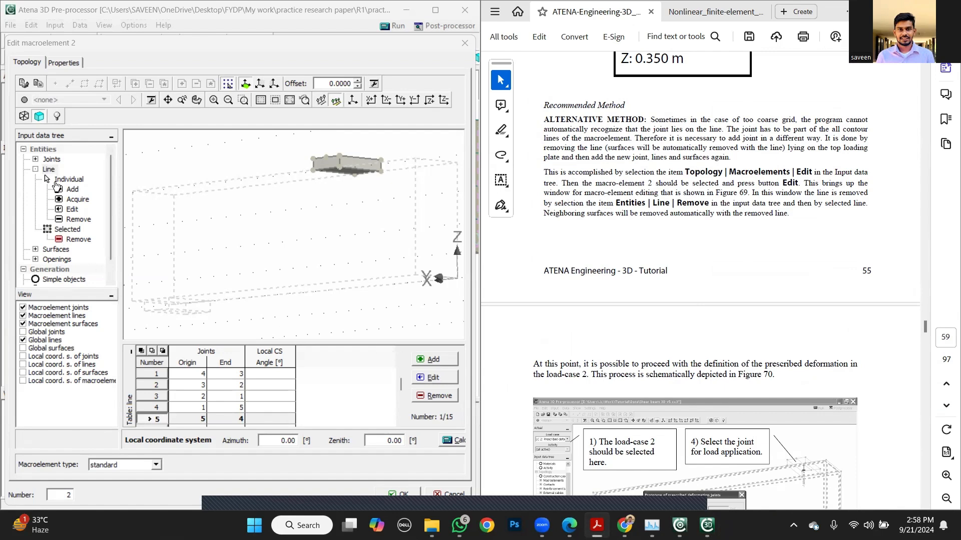
# Select line 5 of macroelement 2 and look through the tutorial's joint addition, prescribed displacement and solution parameter sections
pyautogui.click(153, 422)
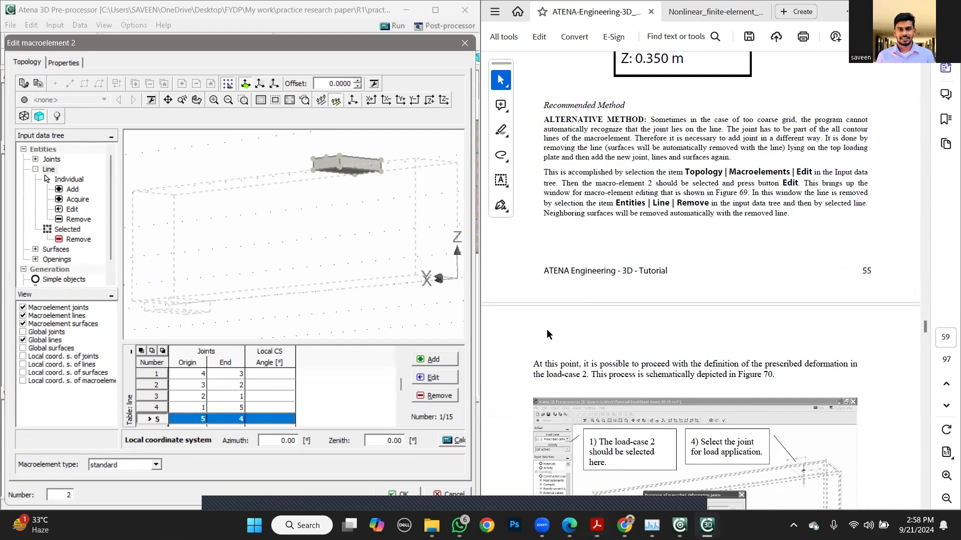
pyautogui.click(522, 359)
pyautogui.scroll(-5, 521, 358)
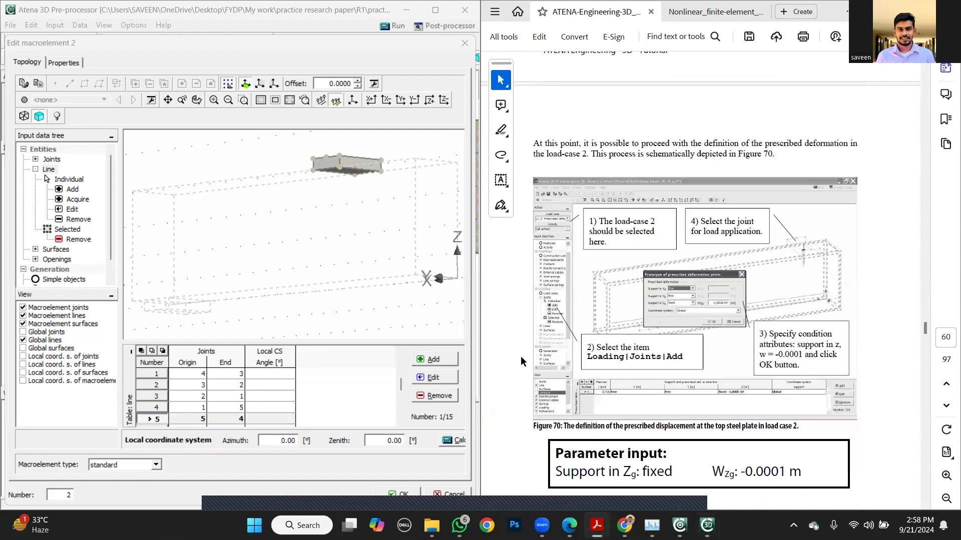
pyautogui.scroll(15, 519, 356)
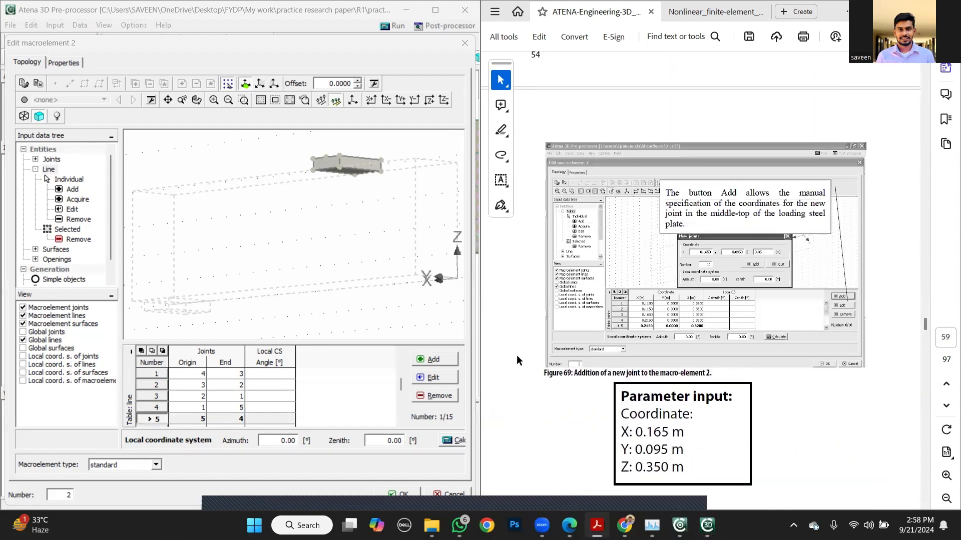
pyautogui.scroll(10, 516, 358)
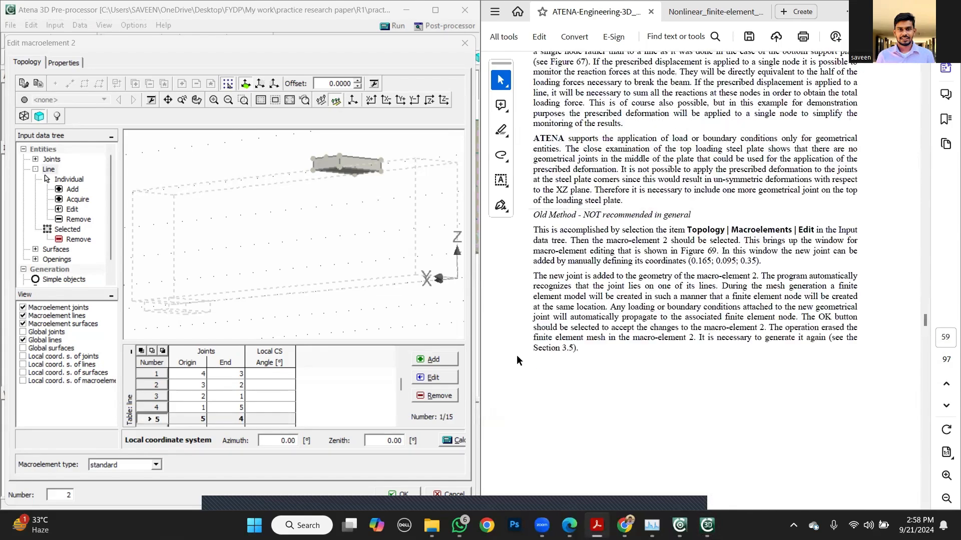
pyautogui.scroll(-7, 517, 358)
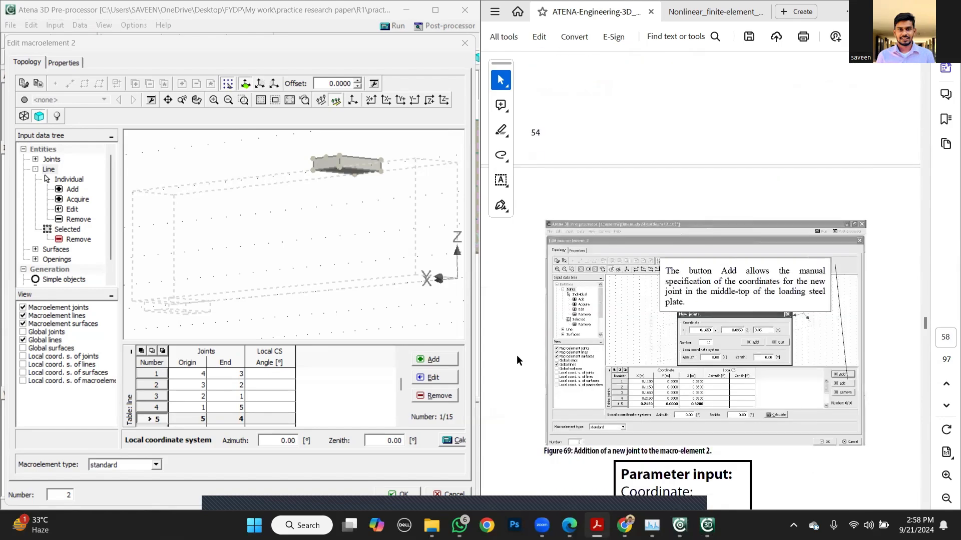
pyautogui.scroll(-20, 517, 359)
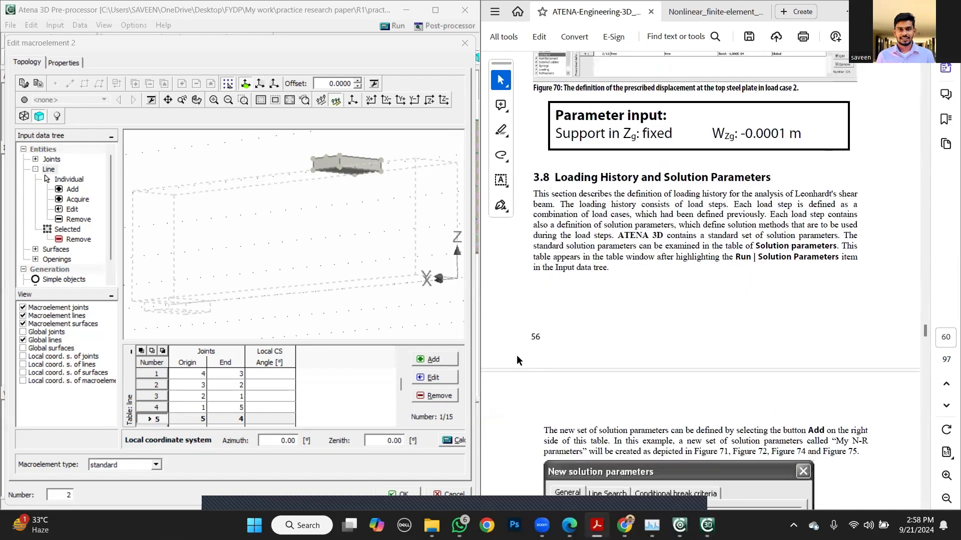
pyautogui.scroll(-5, 517, 359)
pyautogui.scroll(8, 516, 359)
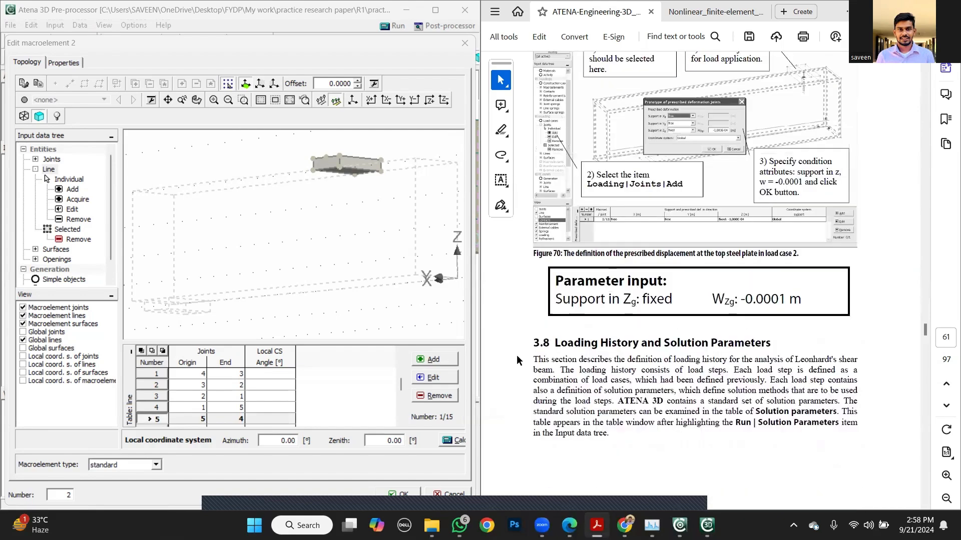
pyautogui.scroll(5, 516, 359)
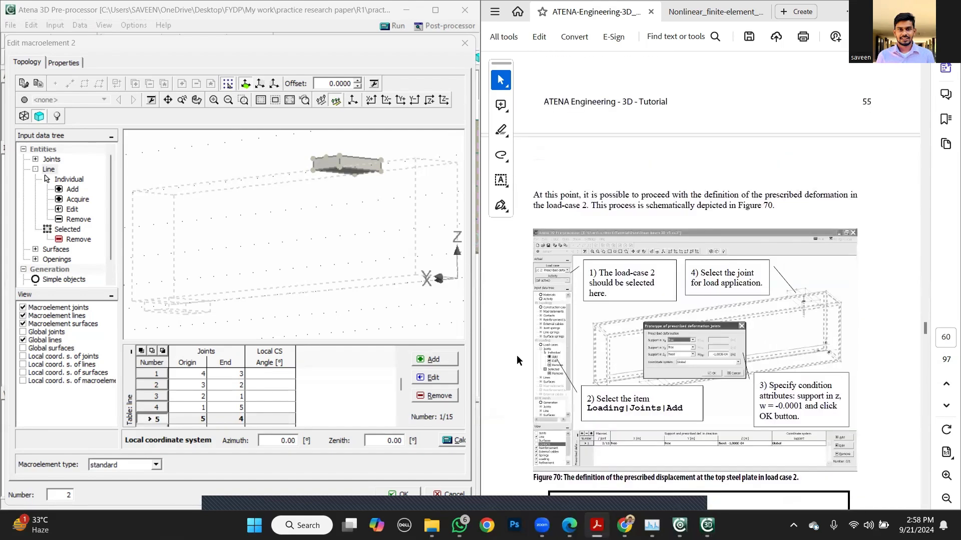
pyautogui.scroll(7, 516, 355)
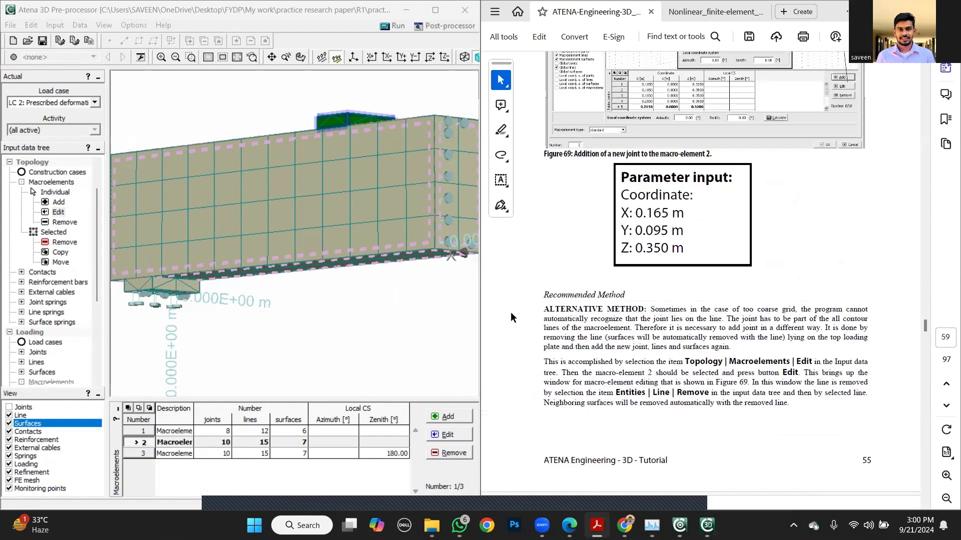
# Review the tutorial's alternative line-removal method and its Figure 70 instructions for the prescribed displacement in load case 2
pyautogui.scroll(-2, 511, 312)
pyautogui.scroll(-10, 511, 317)
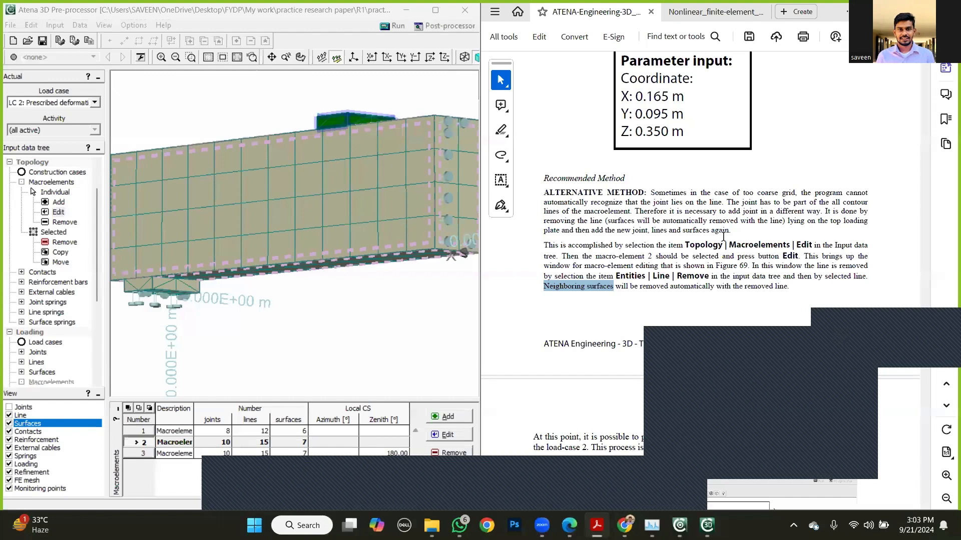
pyautogui.click(743, 190)
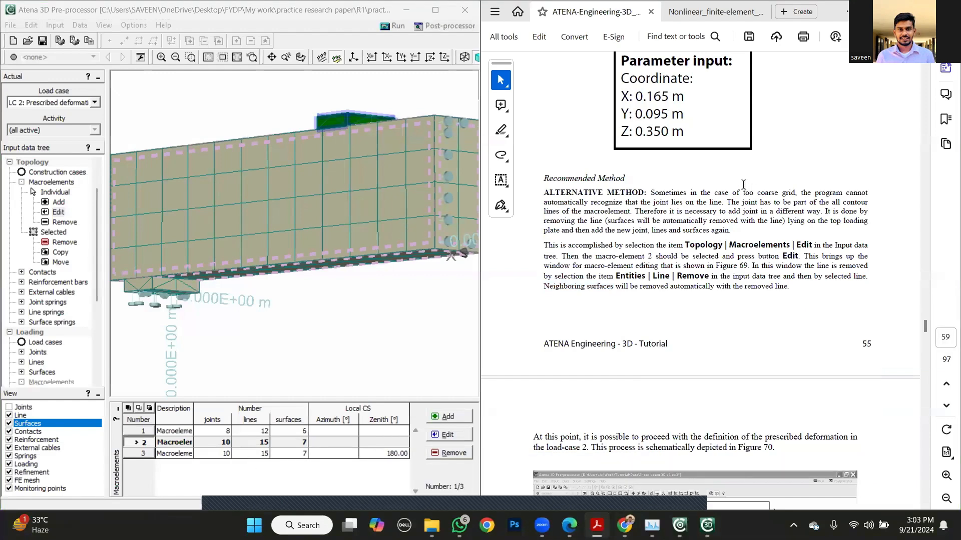
pyautogui.moveTo(924, 323); pyautogui.dragTo(925, 311)
pyautogui.scroll(-15, 876, 337)
pyautogui.scroll(-8, 857, 352)
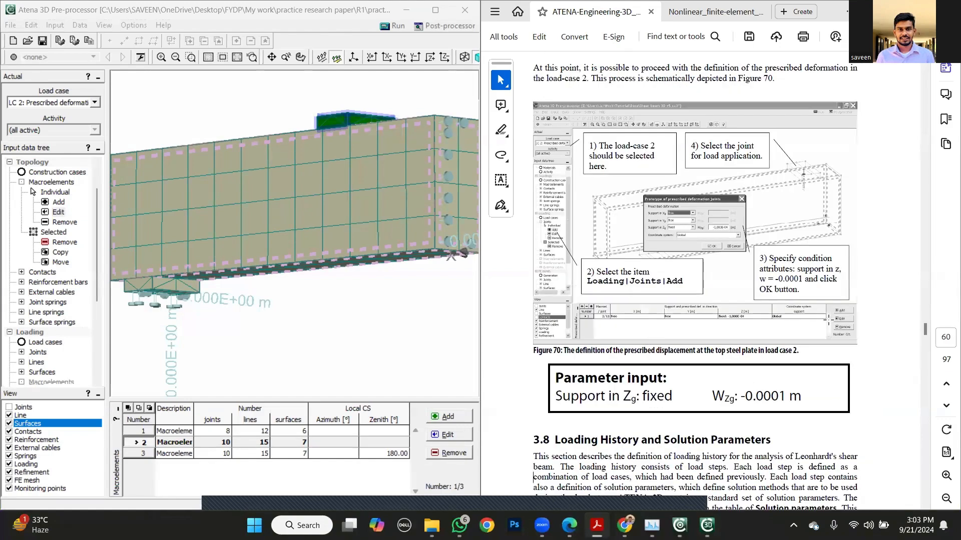
# Reread the tutorial's alternative line-removal method and open macroelement 2 for editing with its lines listed and the plate in view
pyautogui.scroll(8, 871, 323)
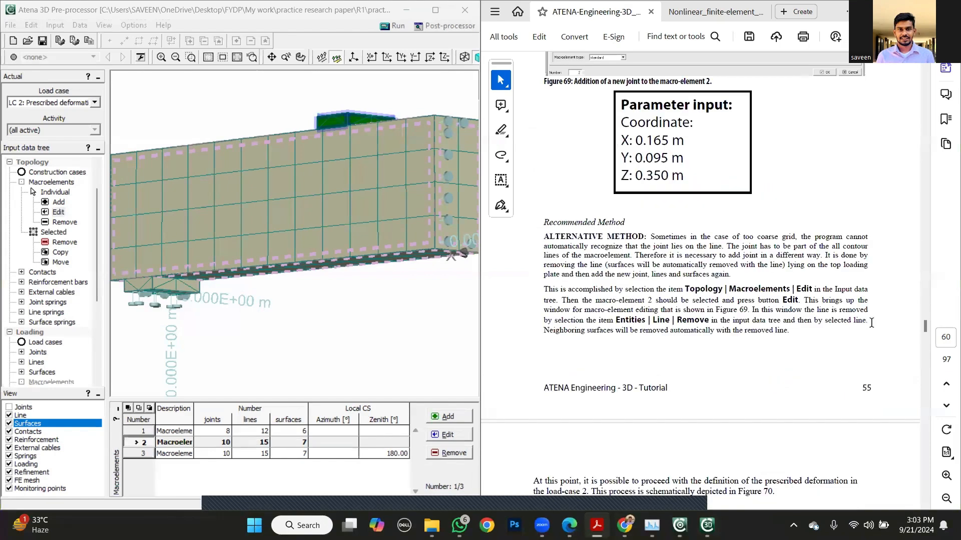
pyautogui.scroll(5, 871, 323)
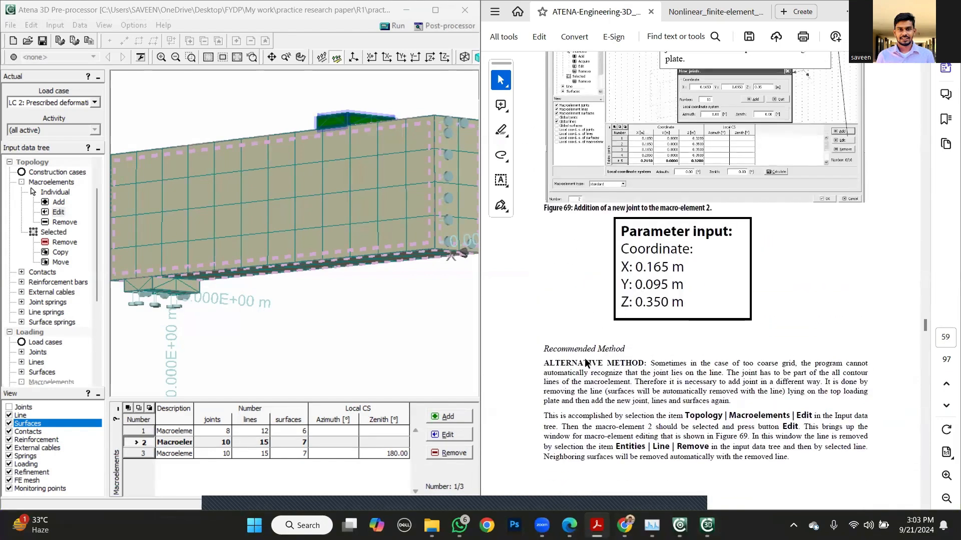
pyautogui.scroll(-8, 584, 358)
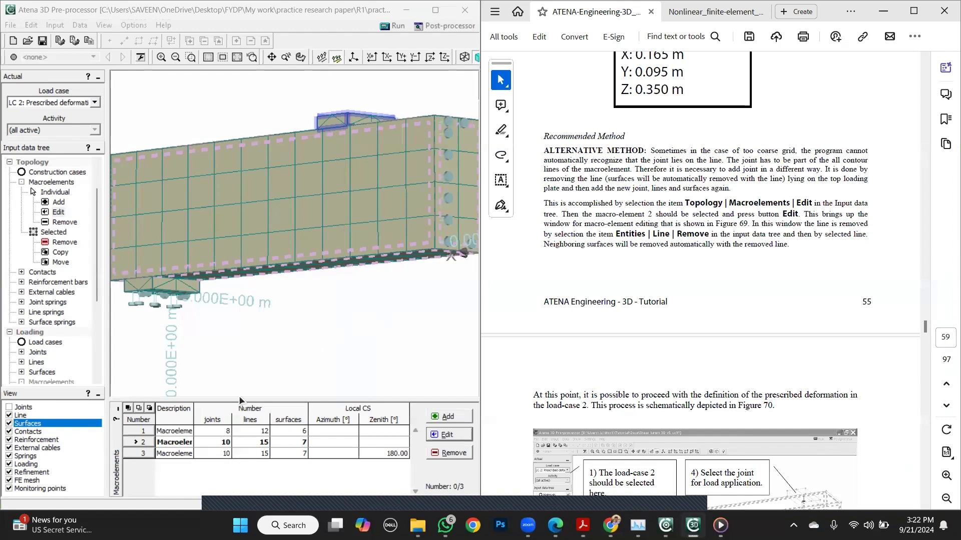
pyautogui.click(142, 442)
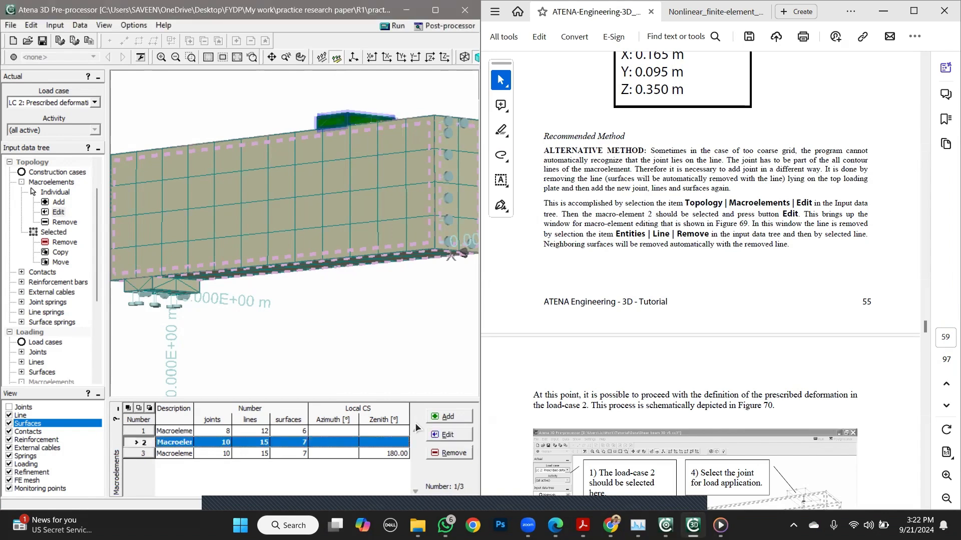
pyautogui.click(458, 433)
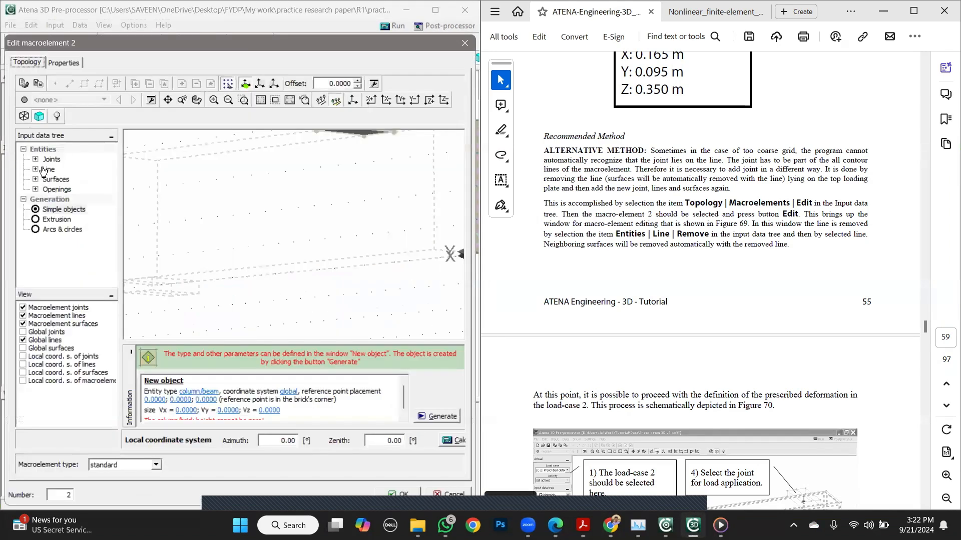
pyautogui.click(47, 170)
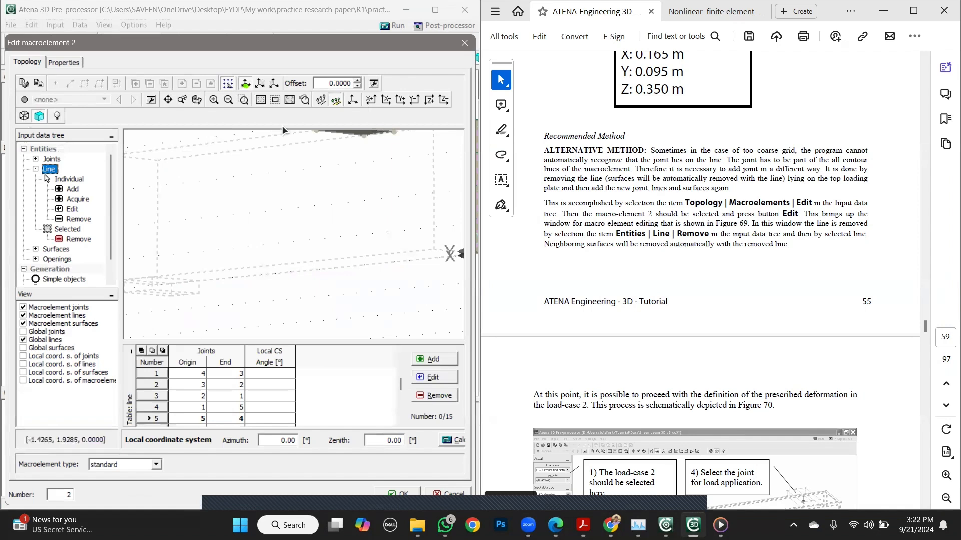
pyautogui.click(168, 100)
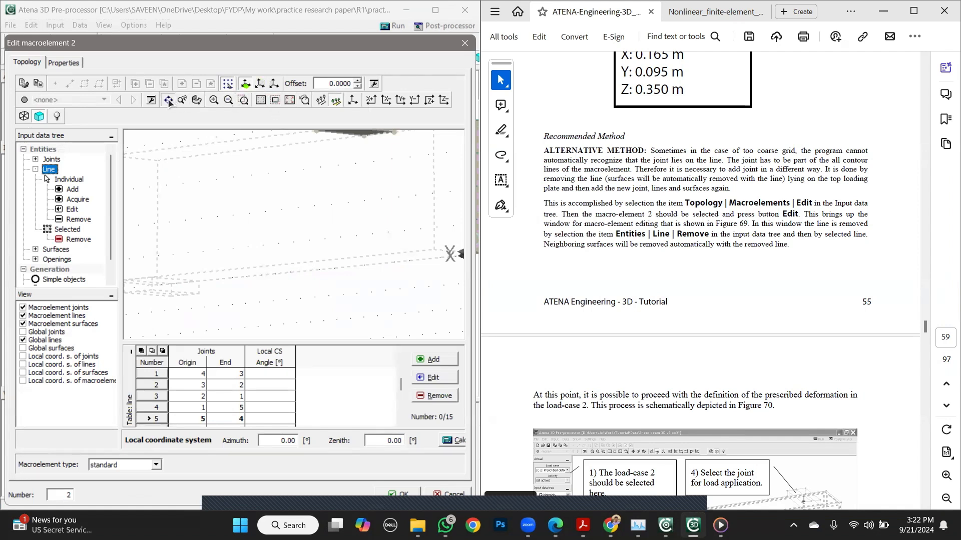
pyautogui.moveTo(278, 214); pyautogui.dragTo(301, 295)
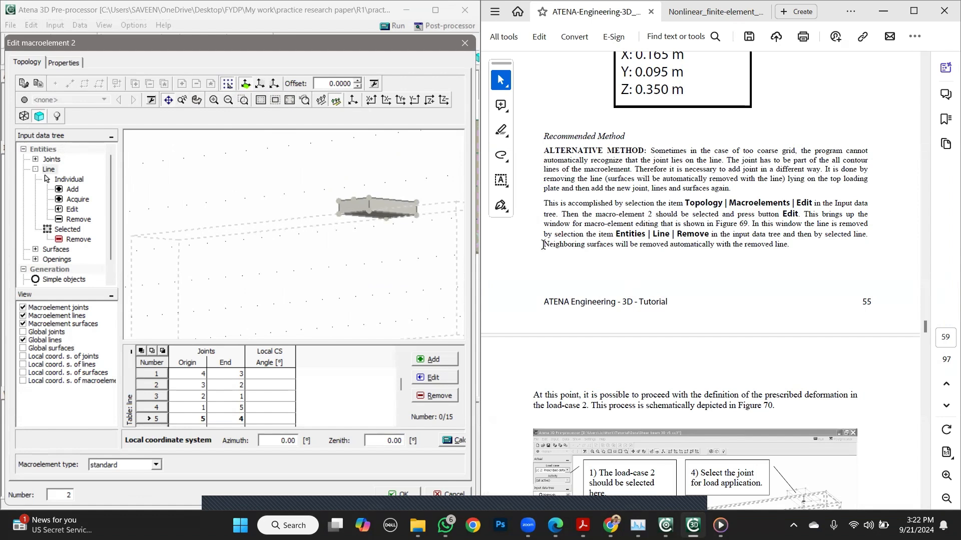
pyautogui.moveTo(543, 244); pyautogui.dragTo(615, 248)
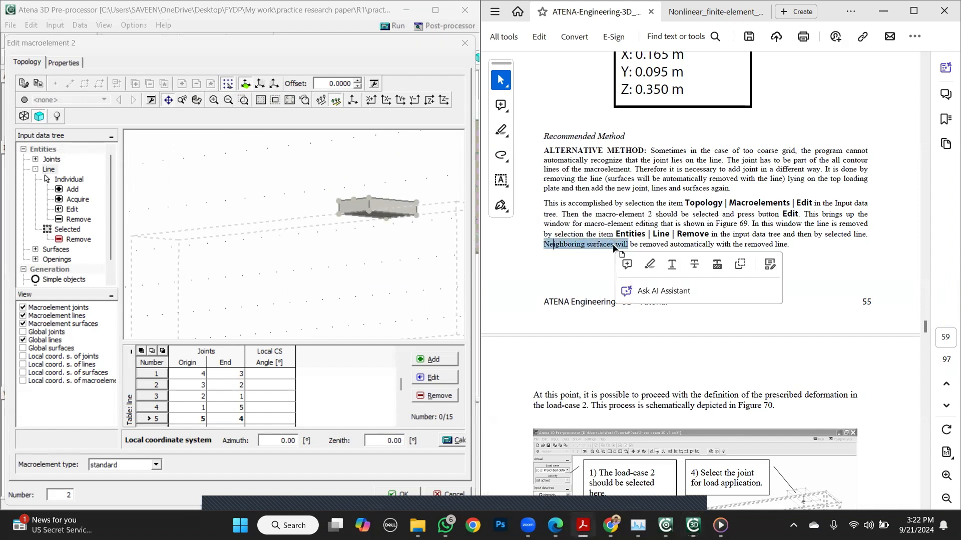
pyautogui.click(578, 247)
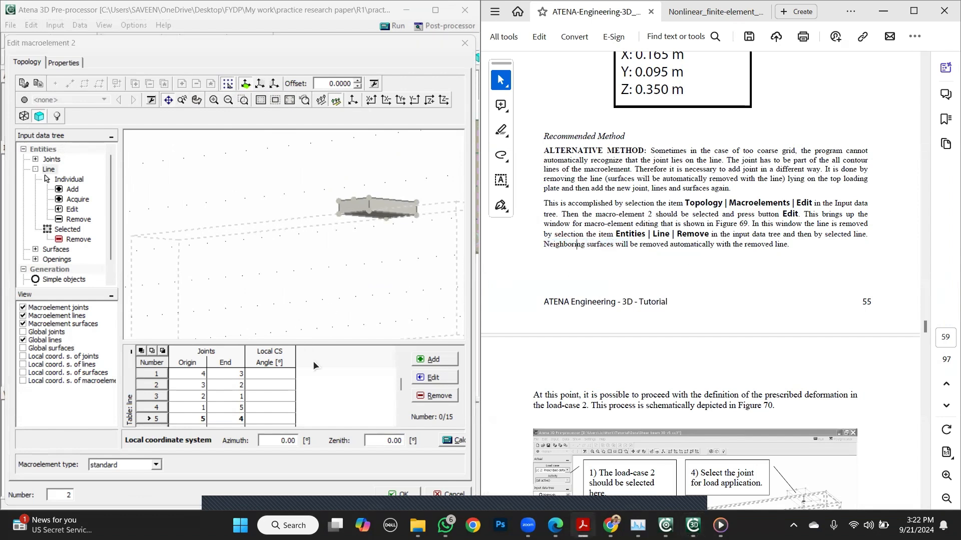
# Highlight individual lines of macroelement 2, including lines 4 and 6, to locate them on the plate, and leave the editor without changes
pyautogui.click(191, 415)
pyautogui.click(188, 406)
pyautogui.click(188, 425)
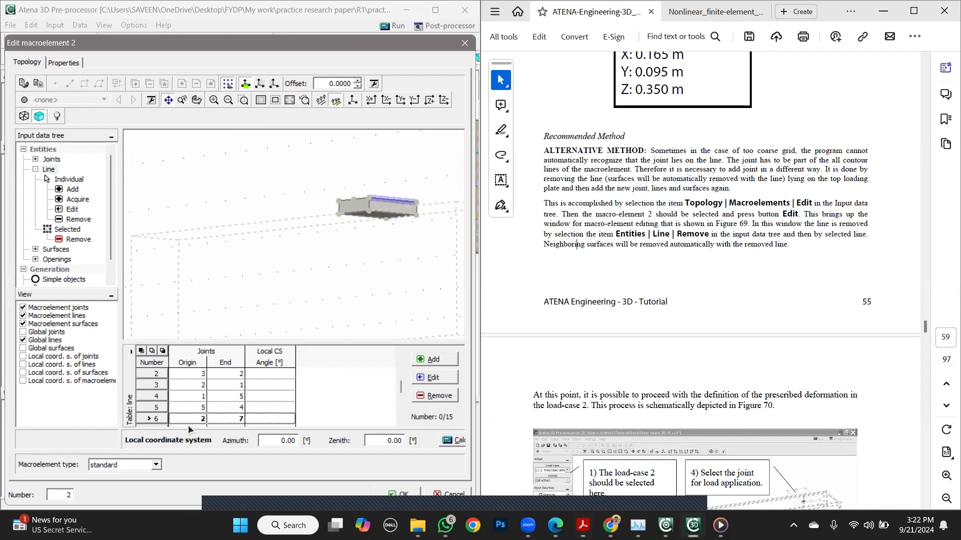
pyautogui.click(185, 407)
pyautogui.click(180, 394)
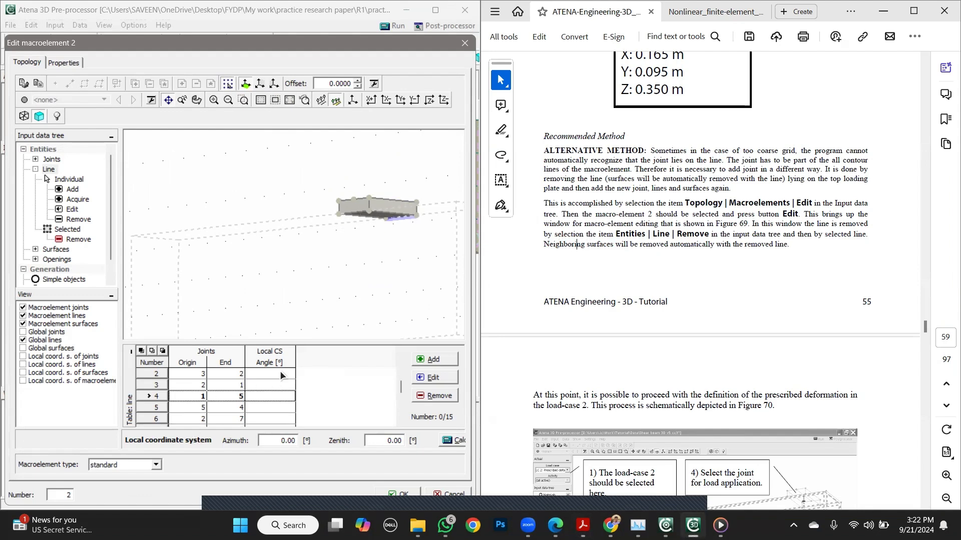
pyautogui.click(446, 494)
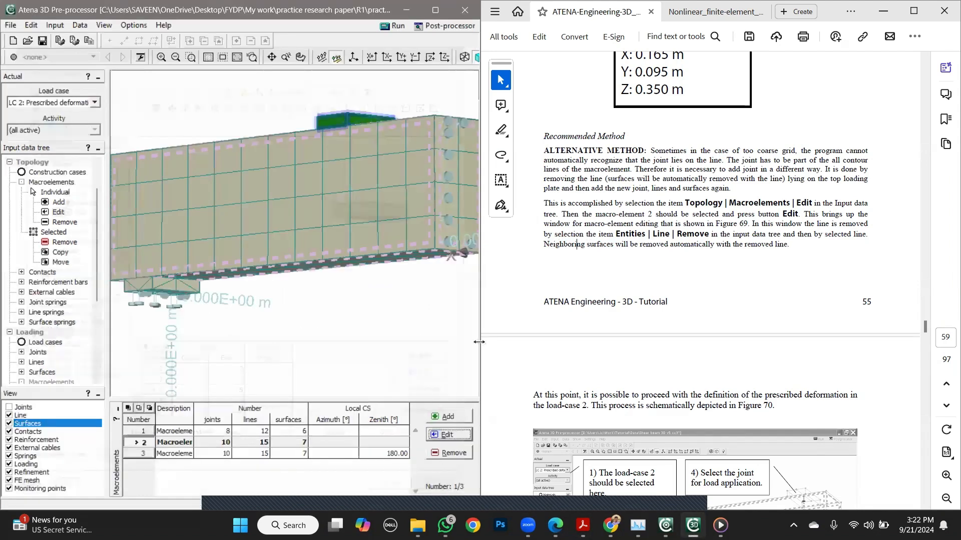
# Display the table of solution parameters and consult the tutorial's section 3.8 on creating a new parameter set
pyautogui.scroll(-10, 553, 350)
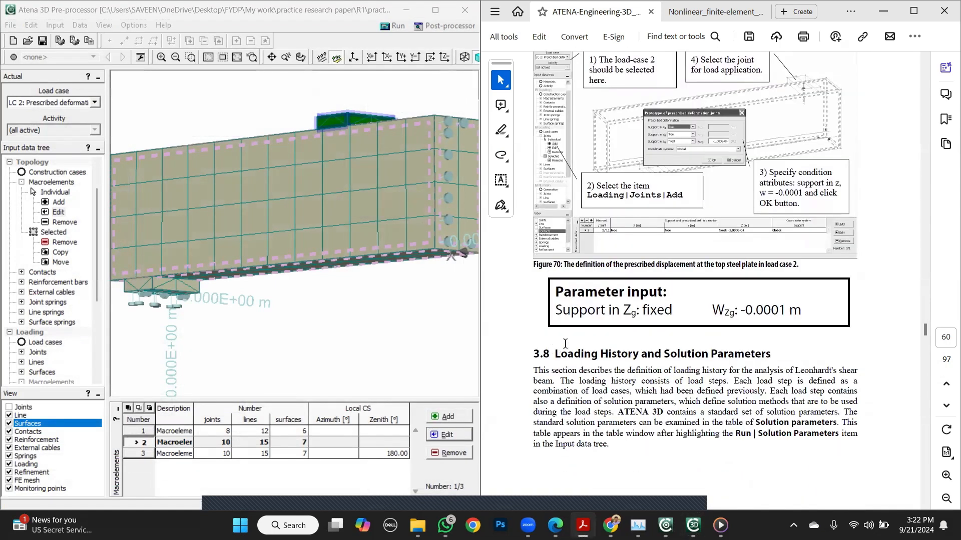
pyautogui.scroll(-1, 568, 346)
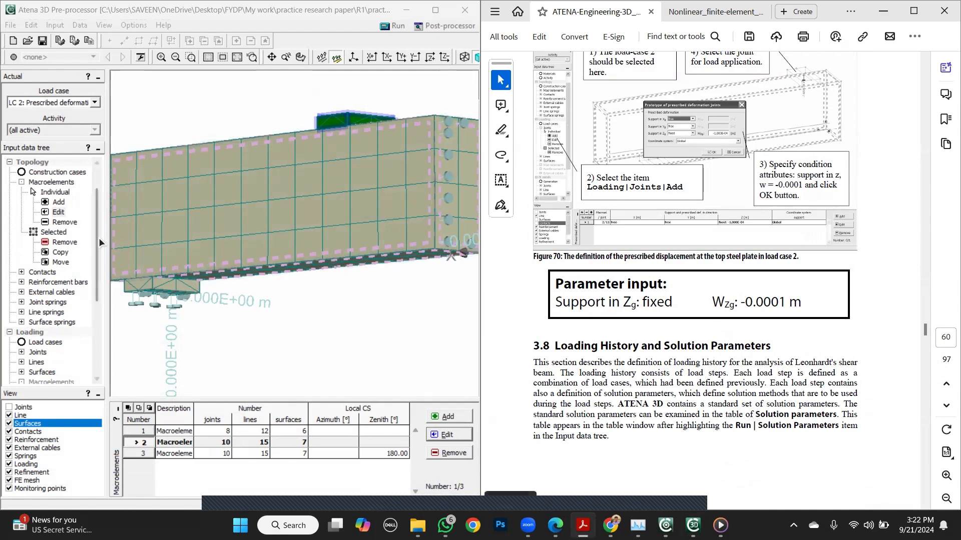
pyautogui.moveTo(97, 236); pyautogui.dragTo(95, 312)
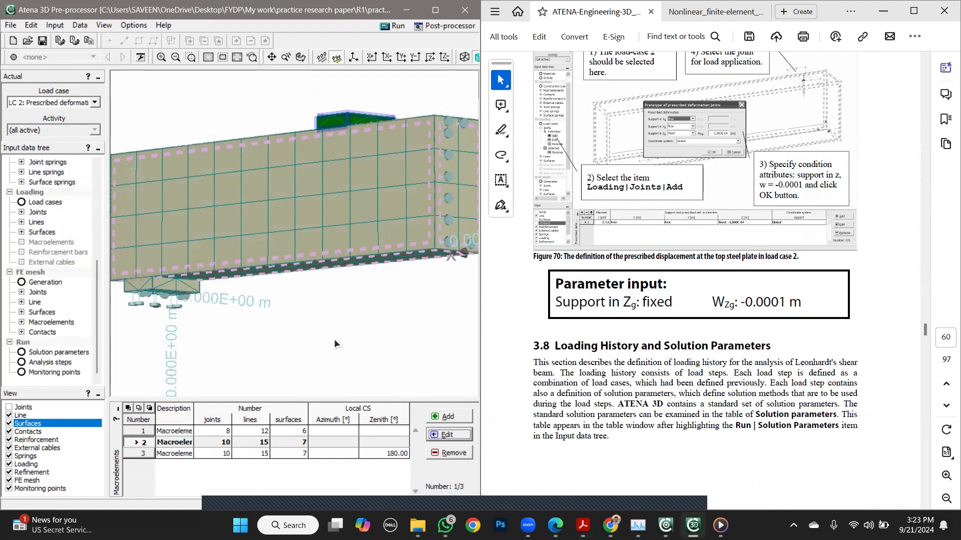
pyautogui.click(39, 352)
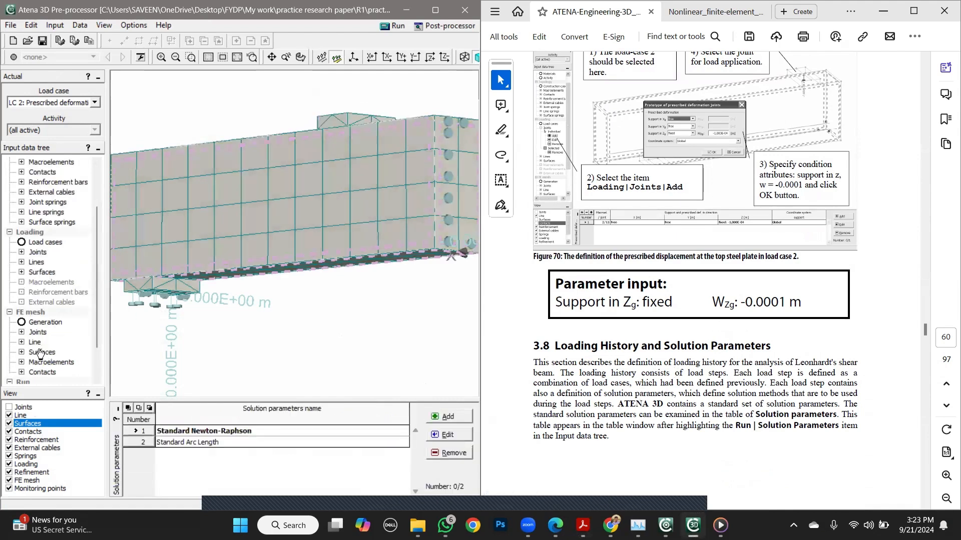
pyautogui.click(509, 365)
pyautogui.scroll(-7, 510, 365)
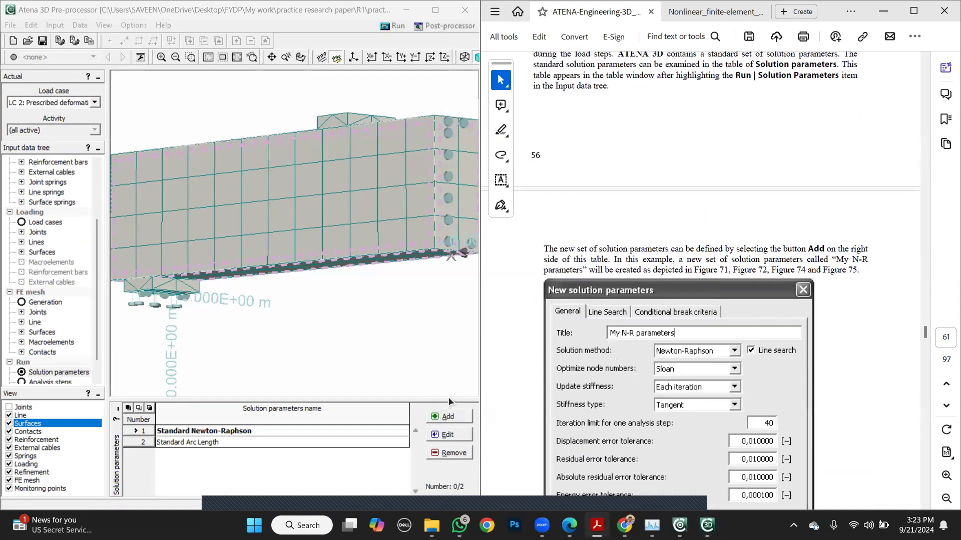
# Look at the default settings of a new solution parameter set and of the Standard Newton-Raphson set, and close both without changes
pyautogui.click(448, 417)
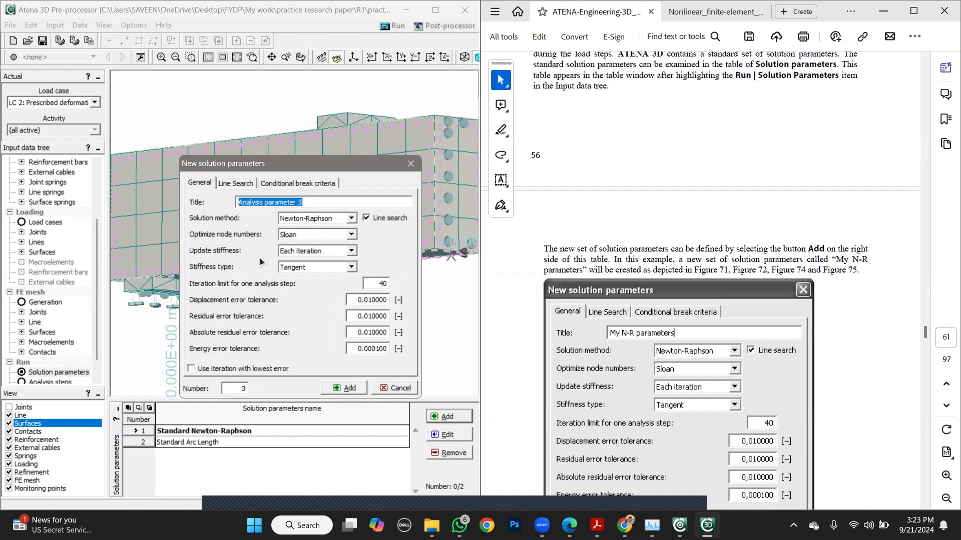
pyautogui.click(389, 389)
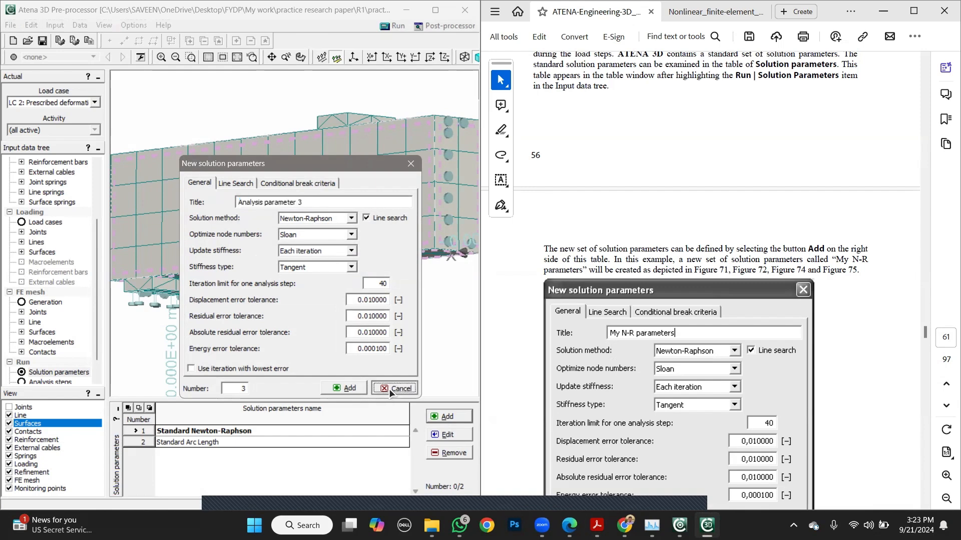
pyautogui.click(135, 431)
pyautogui.click(449, 434)
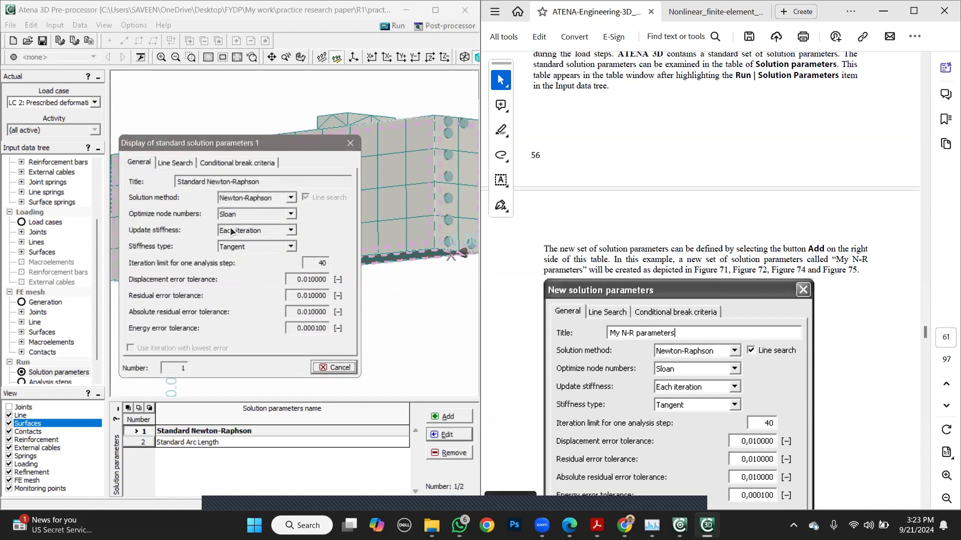
pyautogui.click(353, 367)
pyautogui.click(431, 438)
pyautogui.click(334, 368)
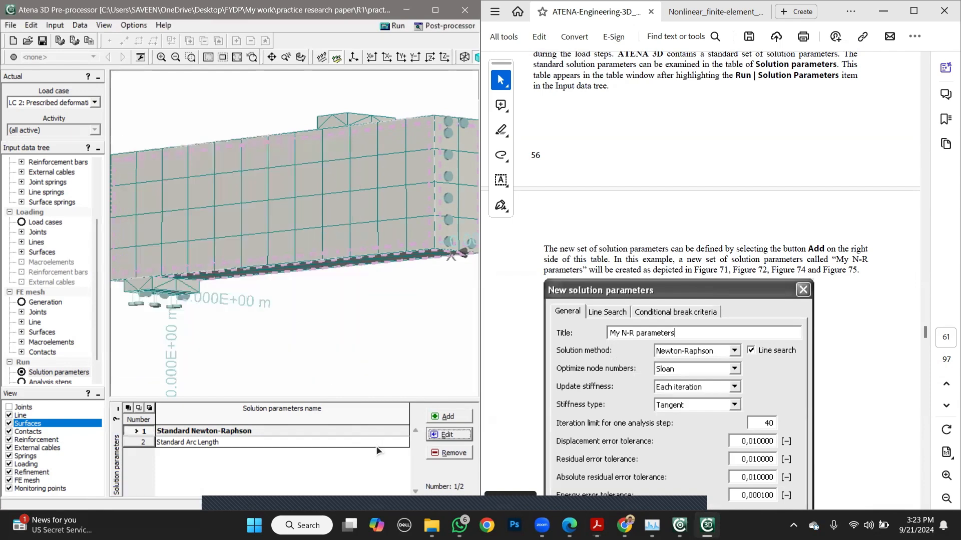
# Try to remove the Standard Newton-Raphson solution parameters and clear the set's selection
pyautogui.click(452, 452)
pyautogui.click(235, 281)
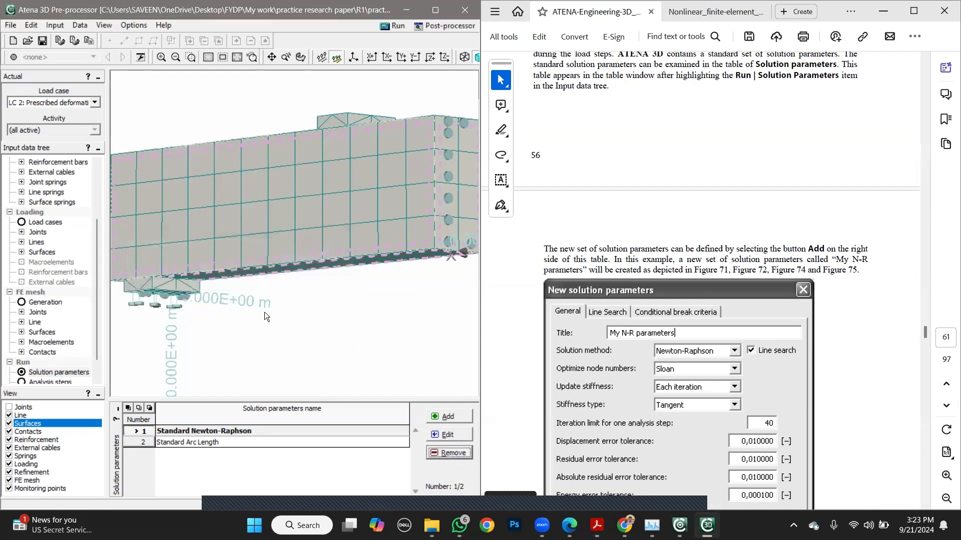
pyautogui.click(316, 442)
pyautogui.click(301, 431)
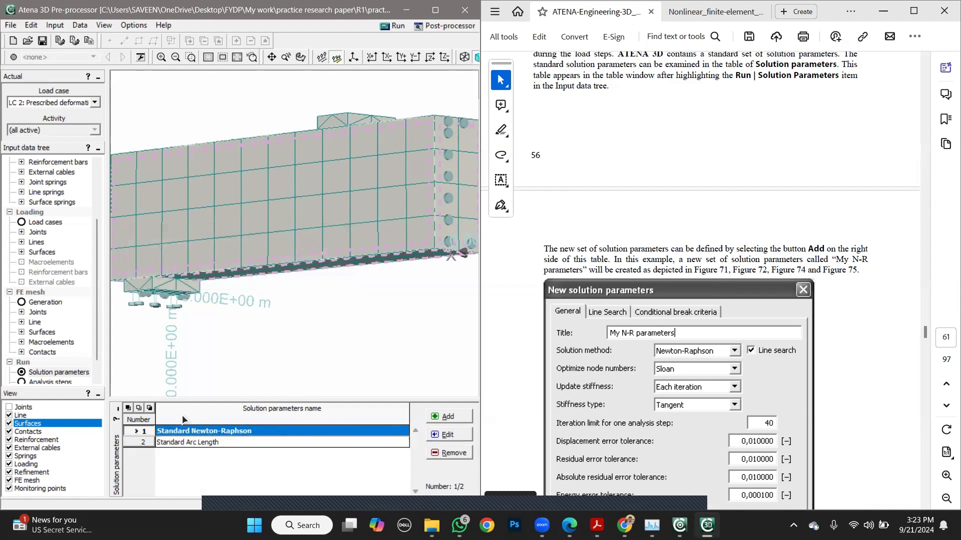
pyautogui.click(139, 431)
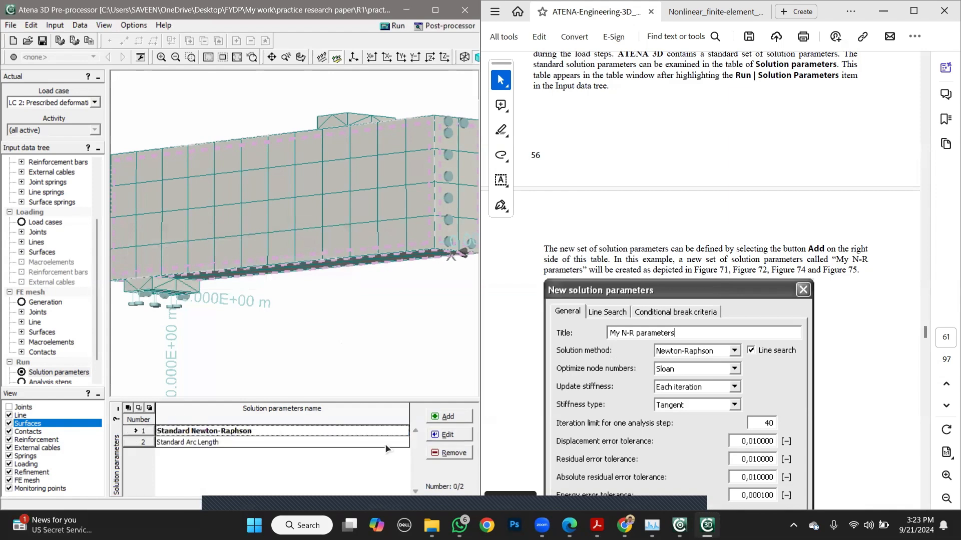
# Add a new solution parameter set titled "My N-R paprameters" with the Newton-Raphson solution method and the default general settings
pyautogui.click(134, 431)
pyautogui.click(449, 416)
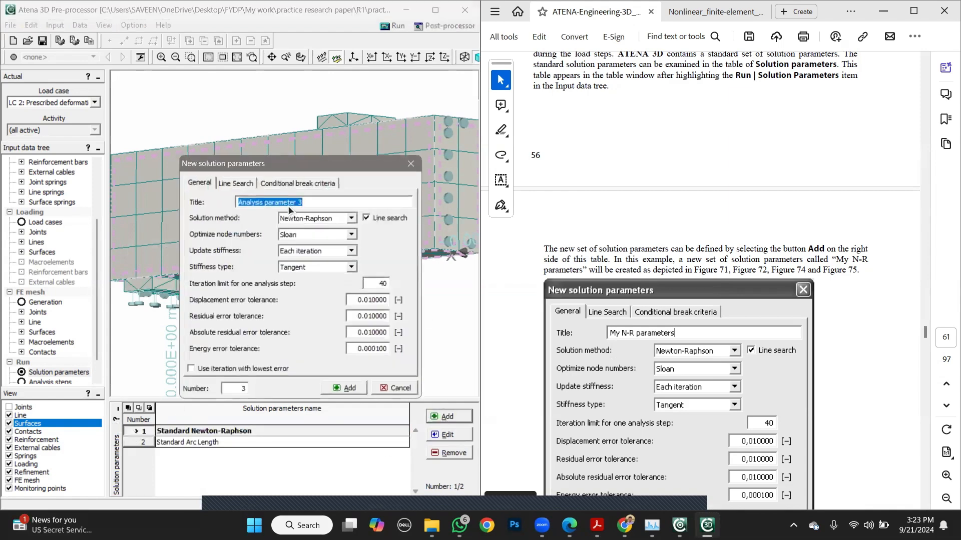
pyautogui.write('My N-R paprameters')
pyautogui.click(814, 371)
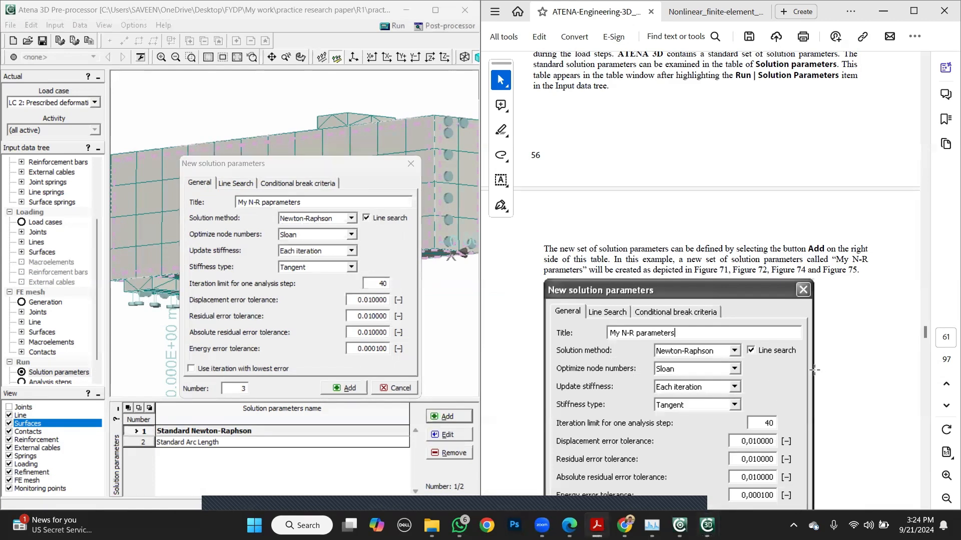
pyautogui.scroll(-3, 814, 370)
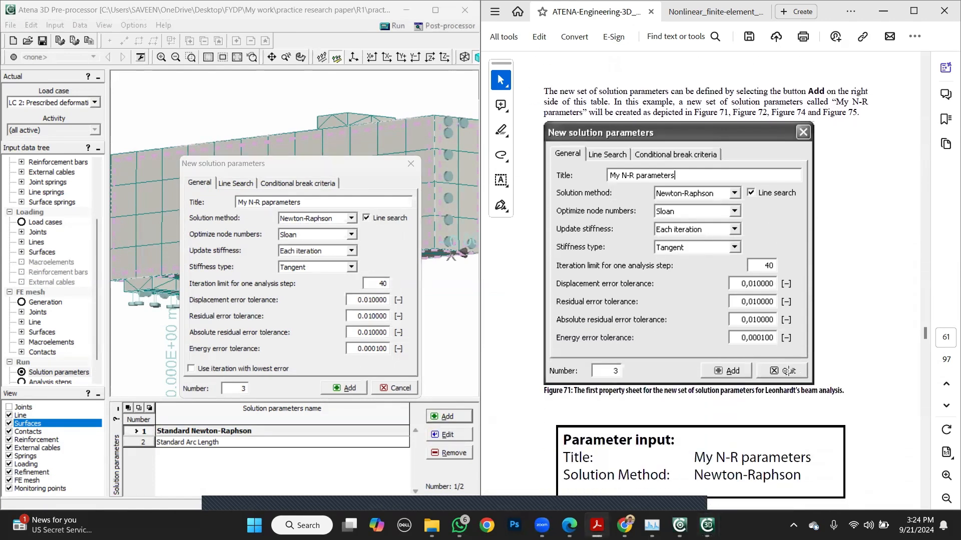
pyautogui.scroll(-1, 801, 348)
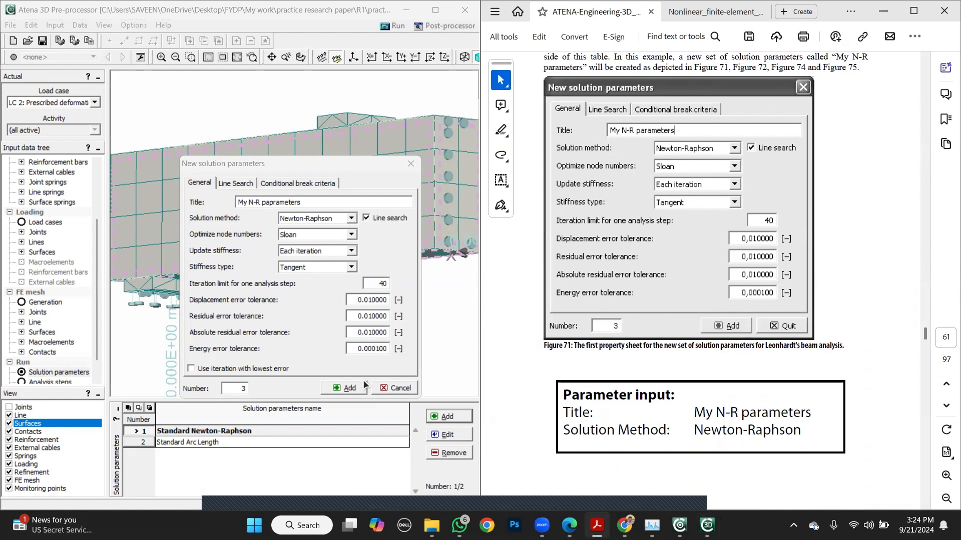
pyautogui.click(351, 220)
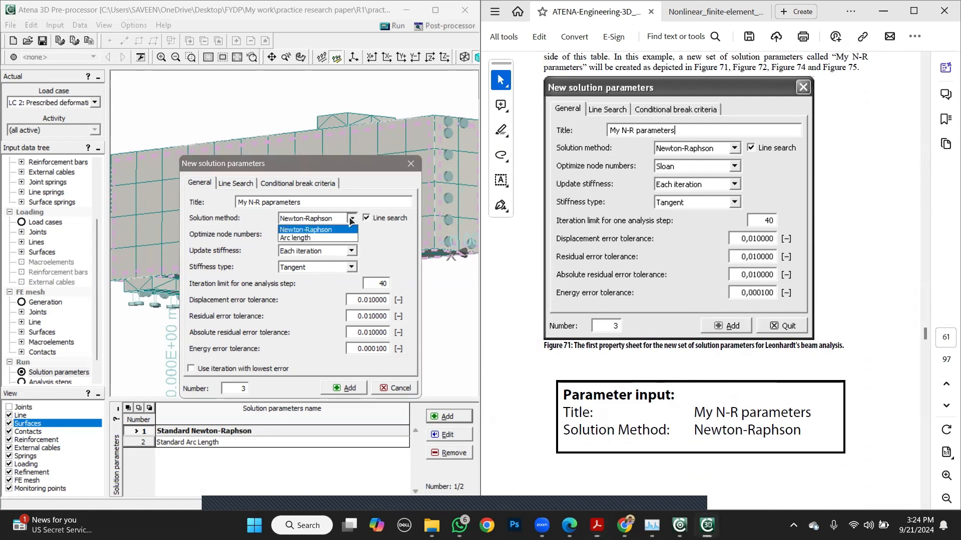
pyautogui.click(351, 220)
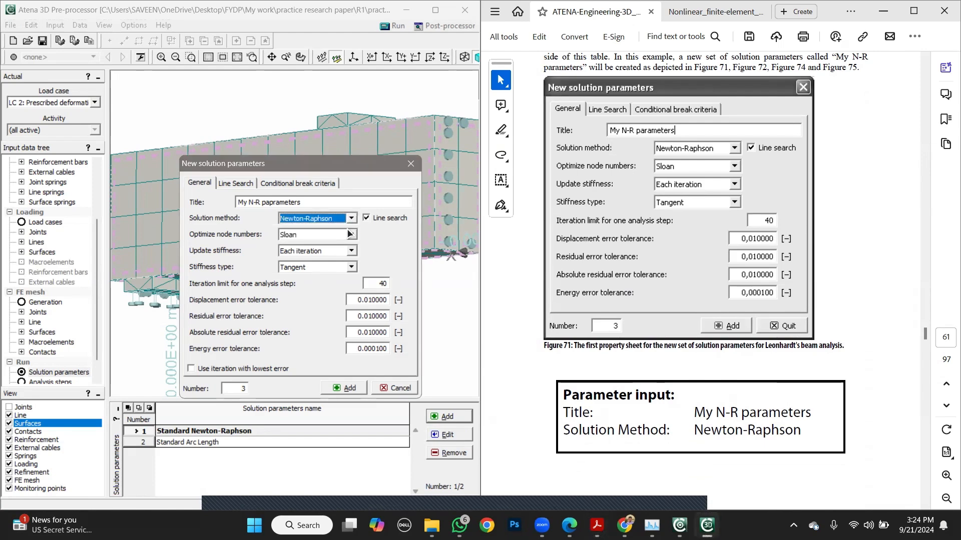
pyautogui.click(344, 390)
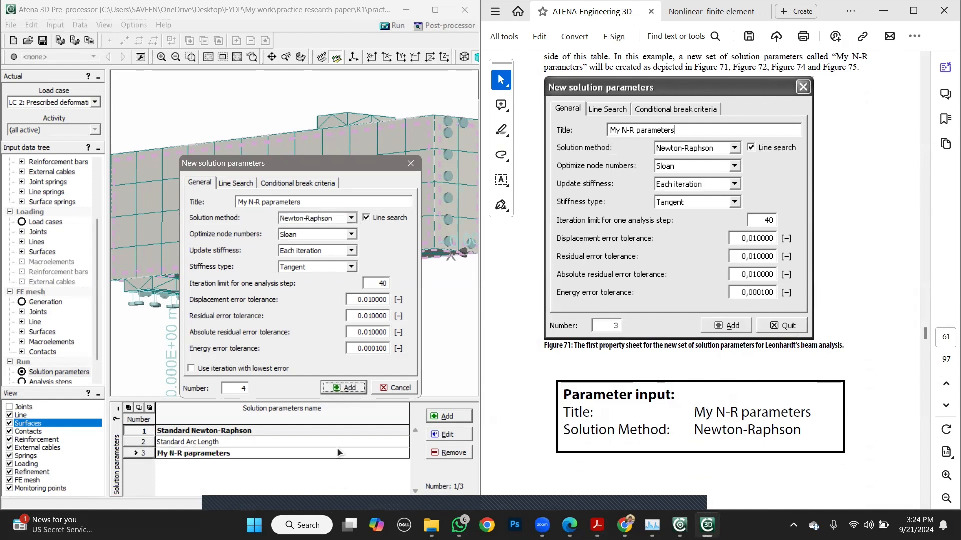
# Check the tutorial's line search and conditional break criteria settings for the new solution parameters
pyautogui.click(494, 391)
pyautogui.scroll(-10, 494, 391)
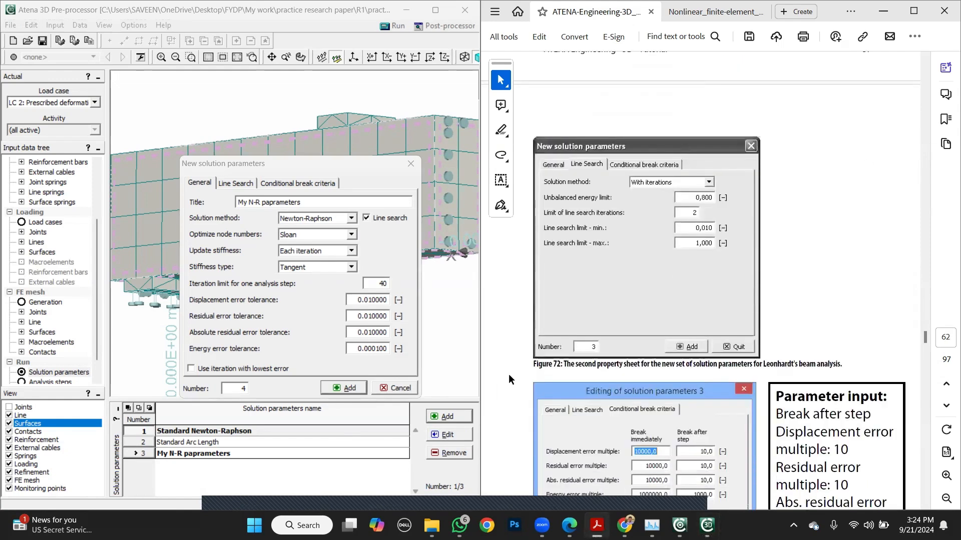
pyautogui.scroll(4, 508, 374)
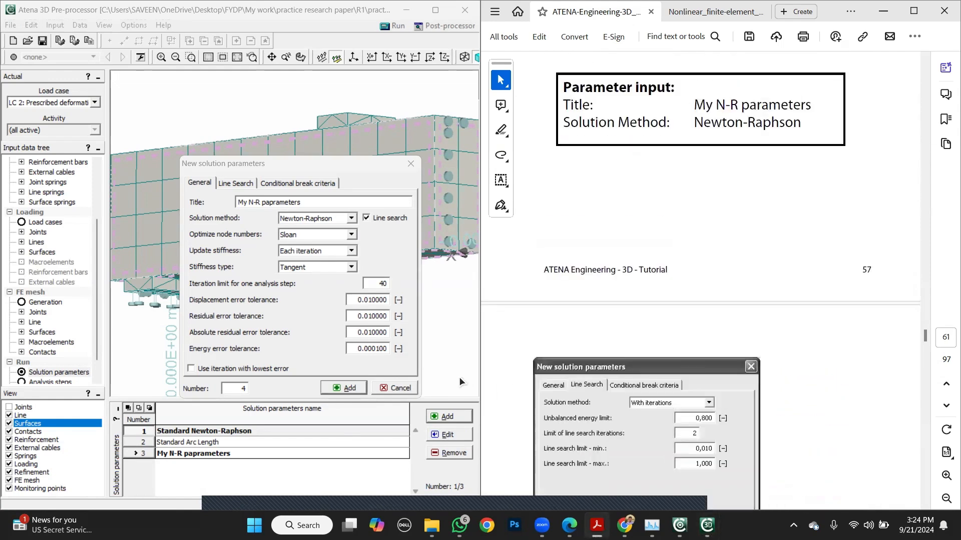
pyautogui.click(341, 449)
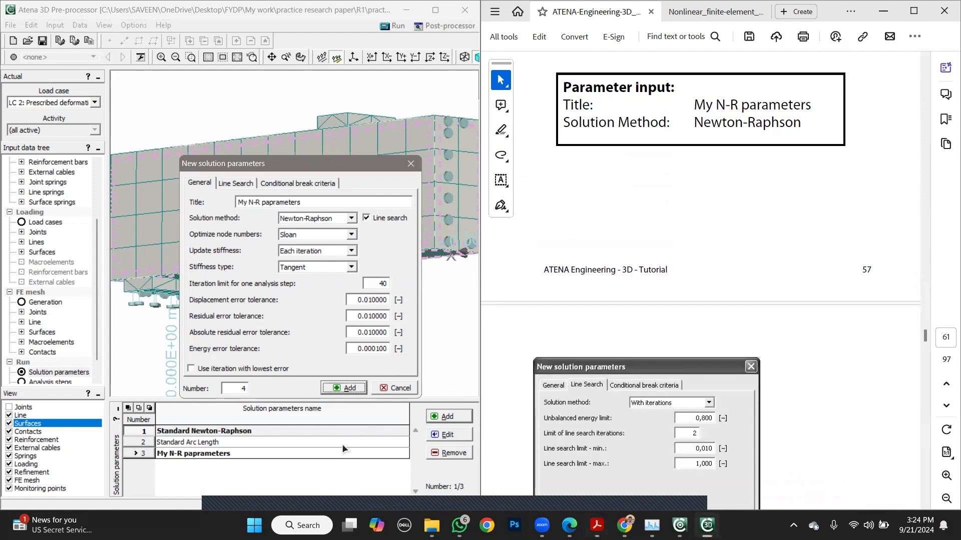
# Look over the general and line search settings of the next new solution parameter set and close its dialog without adding it
pyautogui.click(236, 182)
pyautogui.click(202, 182)
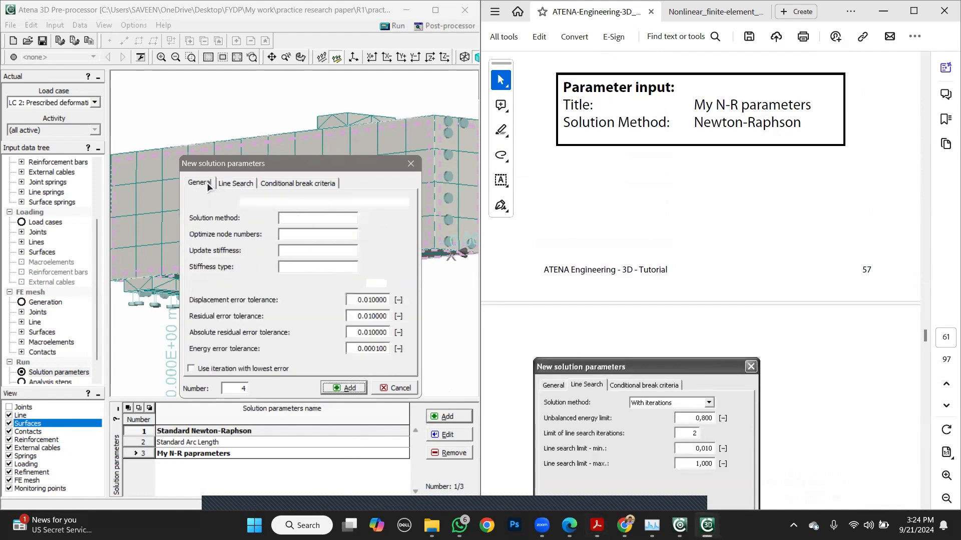
pyautogui.click(347, 388)
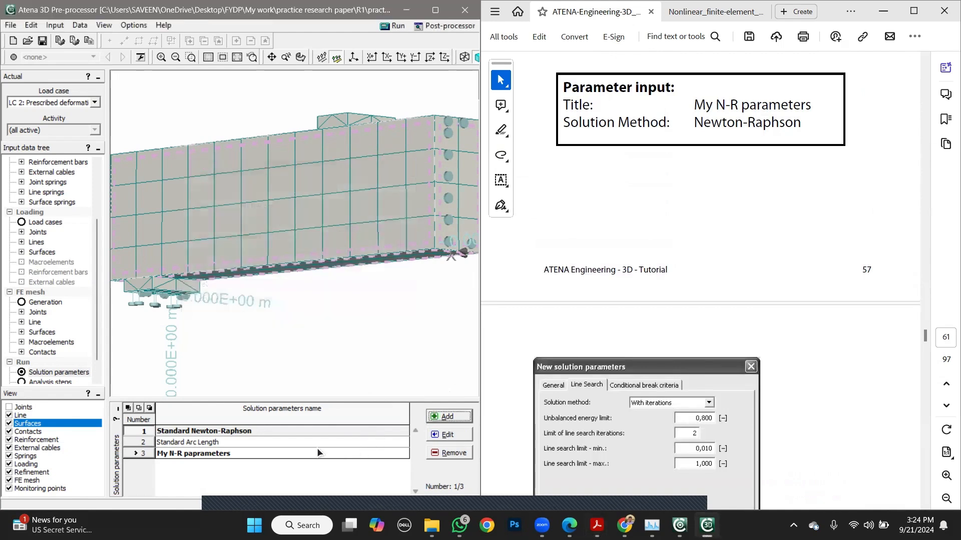
# Open the "My N-R paprameters" set for editing and compare its line search settings with the tutorial's figure
pyautogui.click(441, 433)
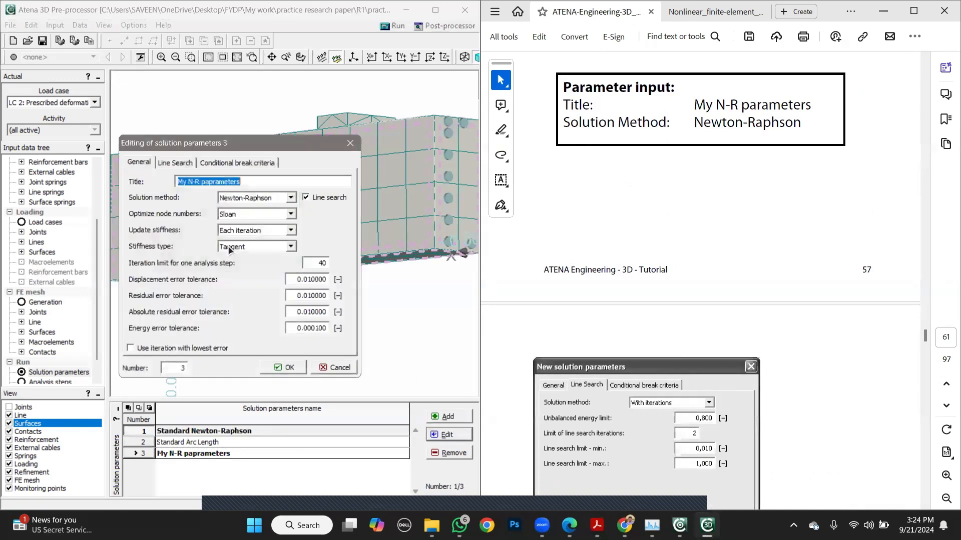
pyautogui.click(180, 156)
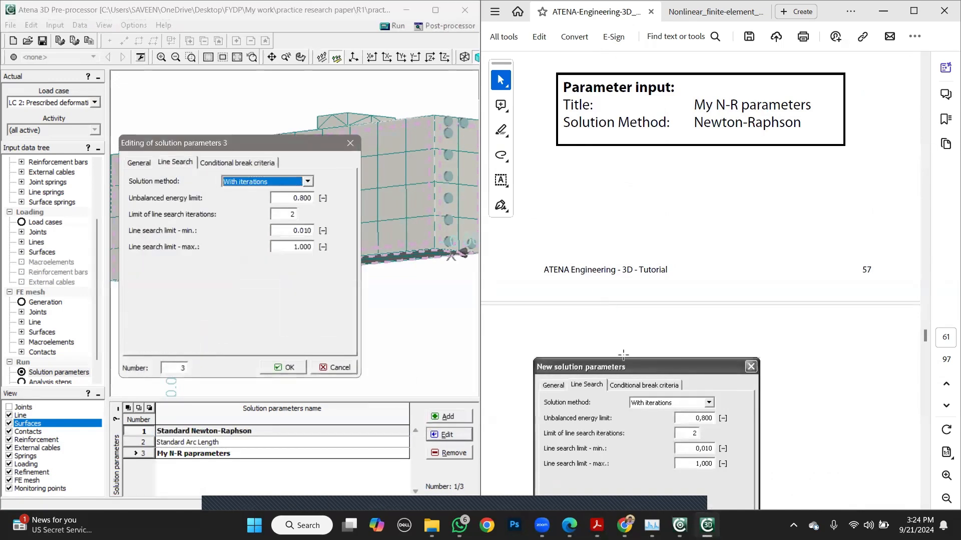
pyautogui.click(528, 345)
pyautogui.scroll(-4, 525, 344)
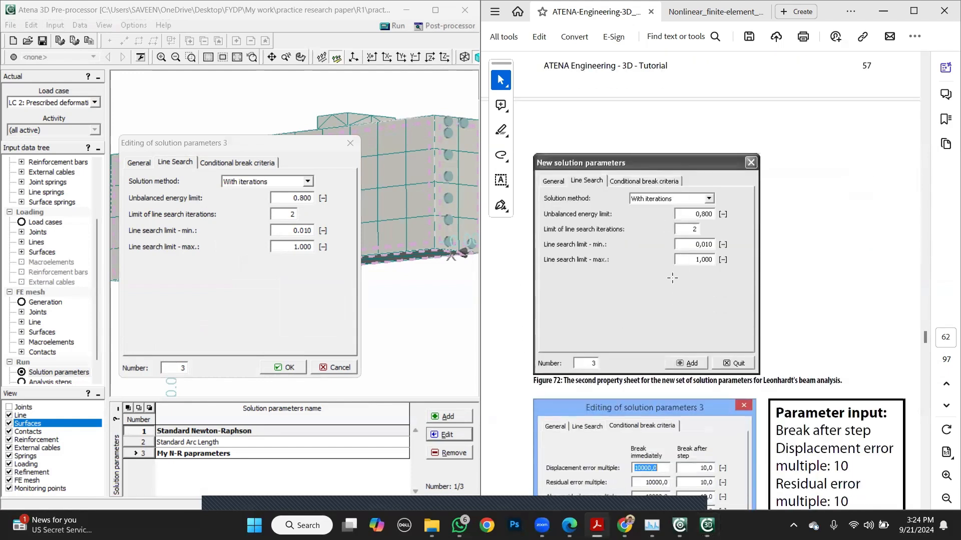
pyautogui.scroll(-2, 525, 375)
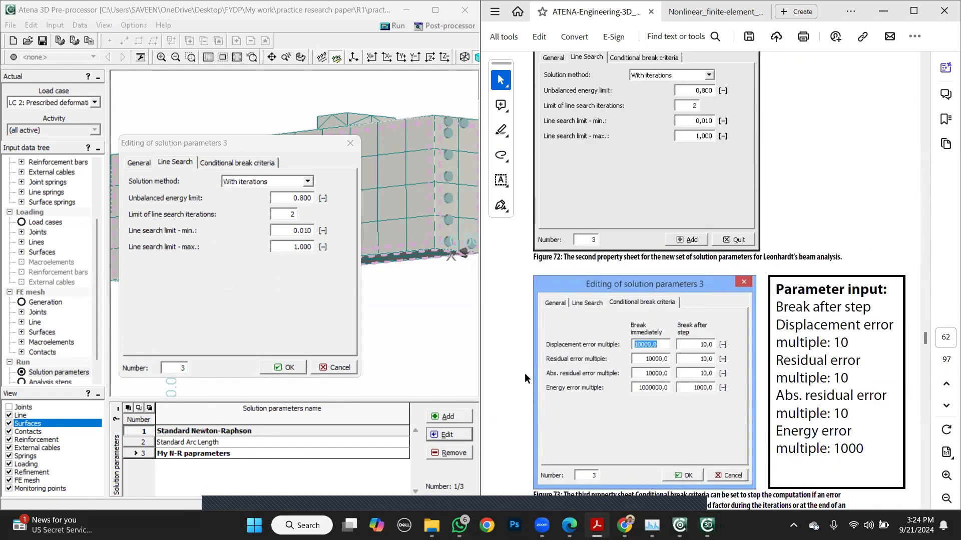
# Set the displacement error multiple of the conditional break criteria to 10000 for immediate break and 10 for break after step
pyautogui.click(238, 160)
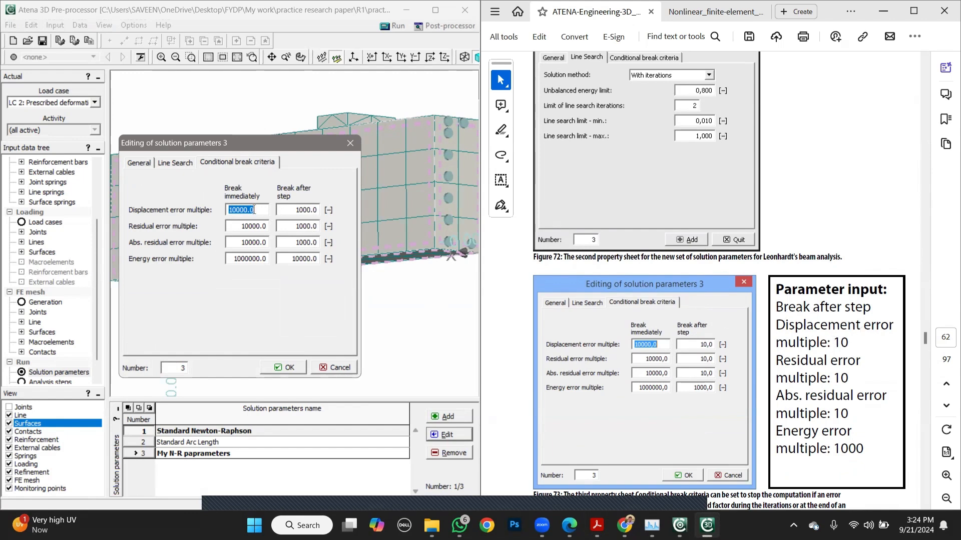
pyautogui.moveTo(254, 210); pyautogui.dragTo(204, 205)
pyautogui.write('10')
pyautogui.write('000')
pyautogui.click(293, 210)
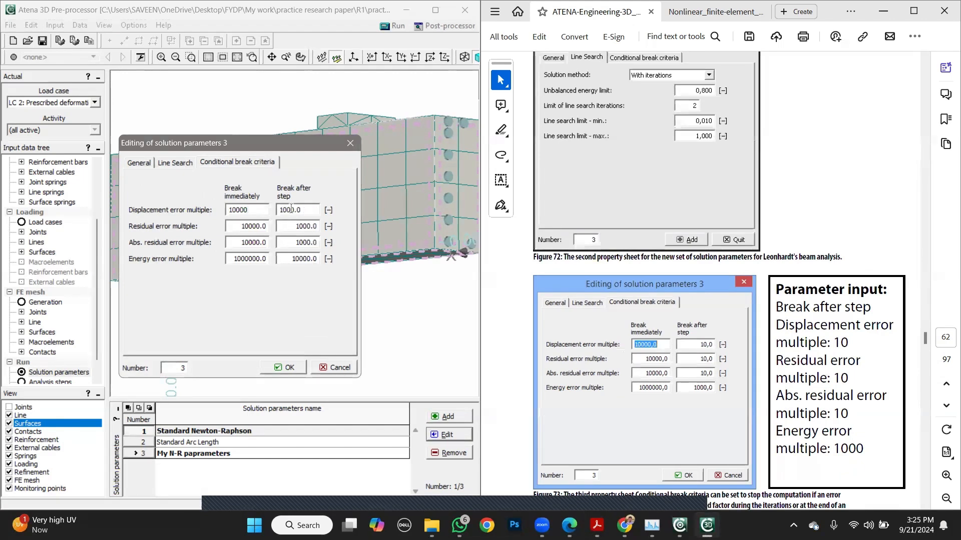
pyautogui.doubleClick(293, 210)
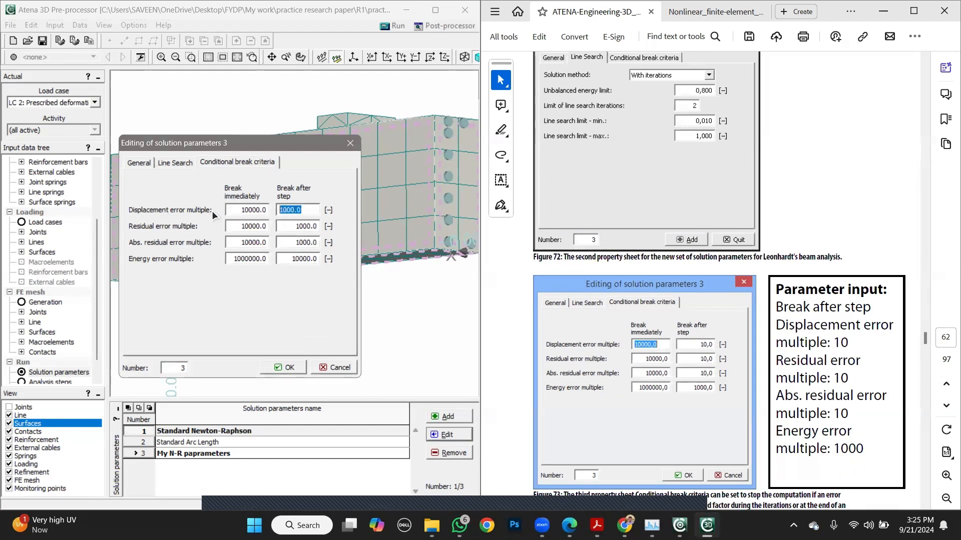
pyautogui.write('10')
pyautogui.press('Tab')
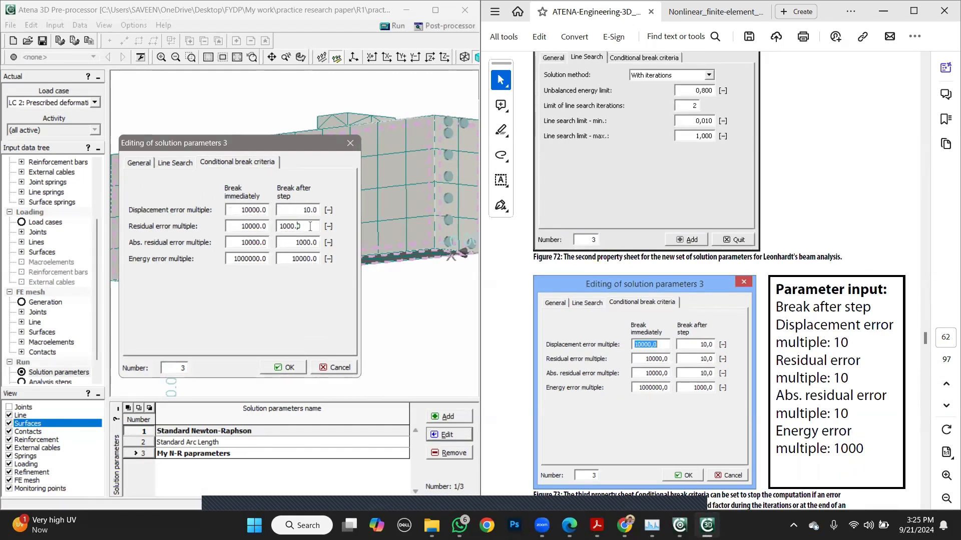
# Set the break-after-step multiples to 10 for residual and absolute residual error and 1000 for energy error, and accept the edited set
pyautogui.write('10')
pyautogui.click(307, 243)
pyautogui.moveTo(308, 243); pyautogui.dragTo(237, 240)
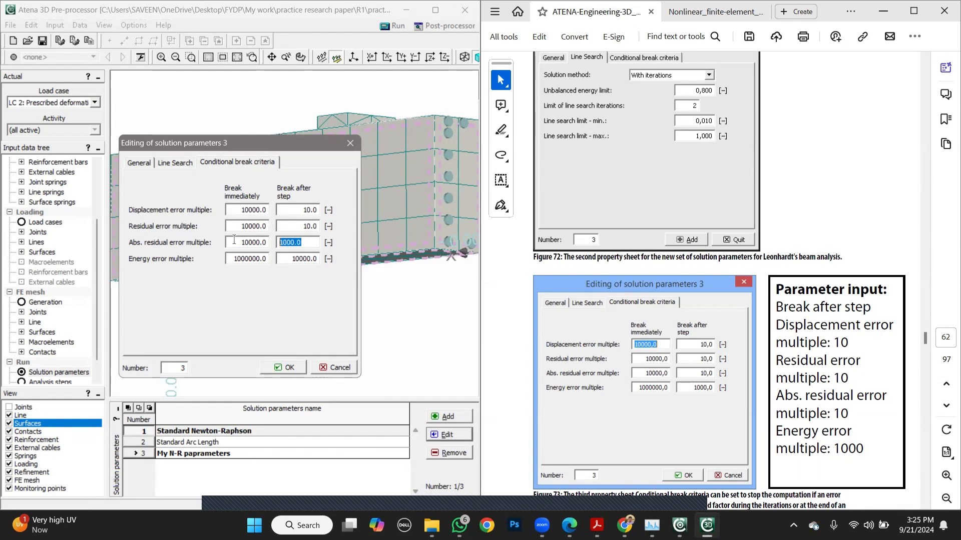
pyautogui.write('10')
pyautogui.press('Tab')
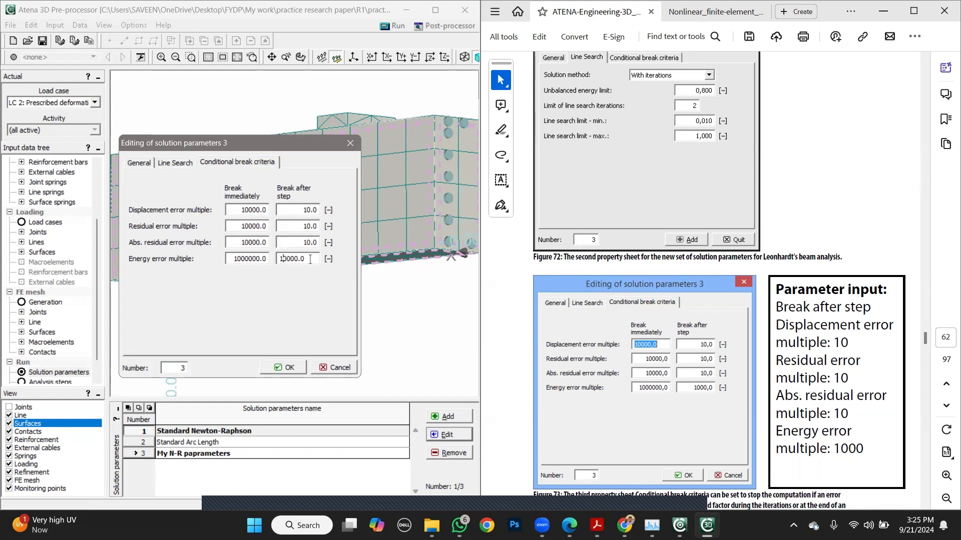
pyautogui.write('1000')
pyautogui.click(533, 364)
pyautogui.scroll(-1, 517, 361)
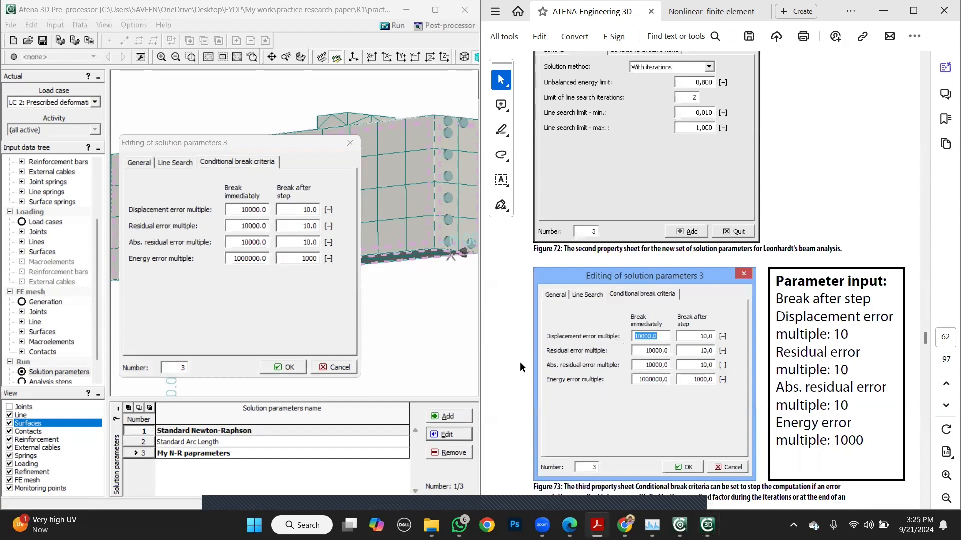
pyautogui.scroll(-8, 520, 363)
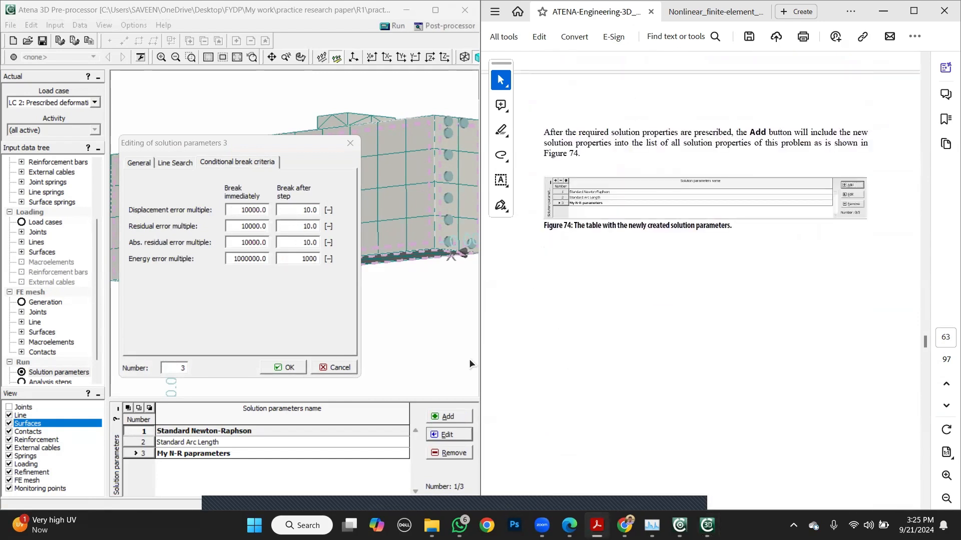
pyautogui.click(291, 368)
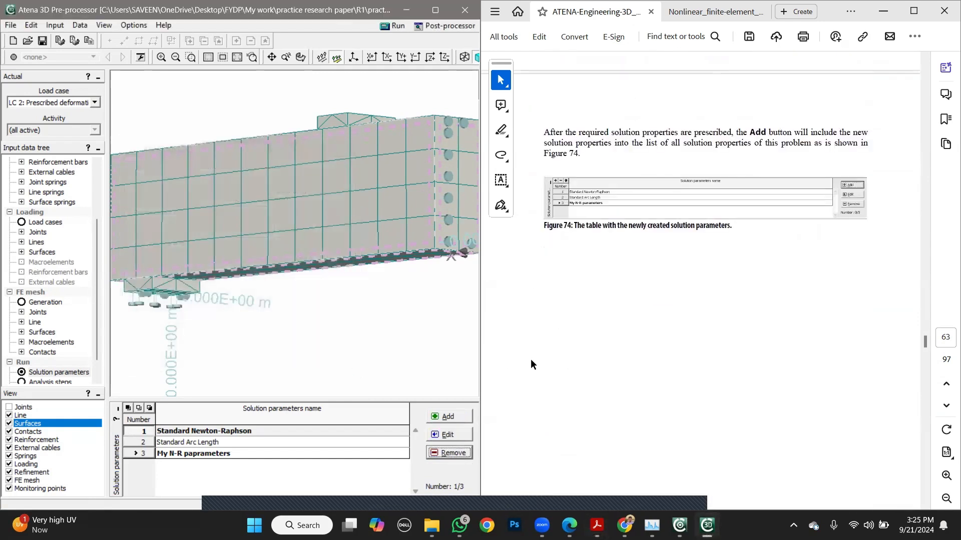
# Go to the Analysis steps in the Run data and start adding new analysis steps, following the tutorial's loading history section
pyautogui.scroll(-2, 530, 359)
pyautogui.scroll(-5, 530, 359)
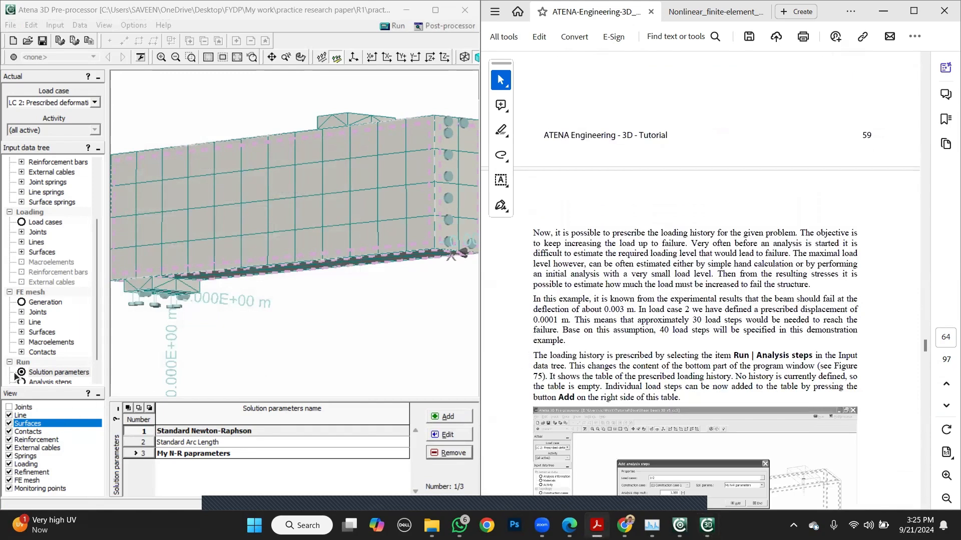
pyautogui.moveTo(94, 325); pyautogui.dragTo(95, 336)
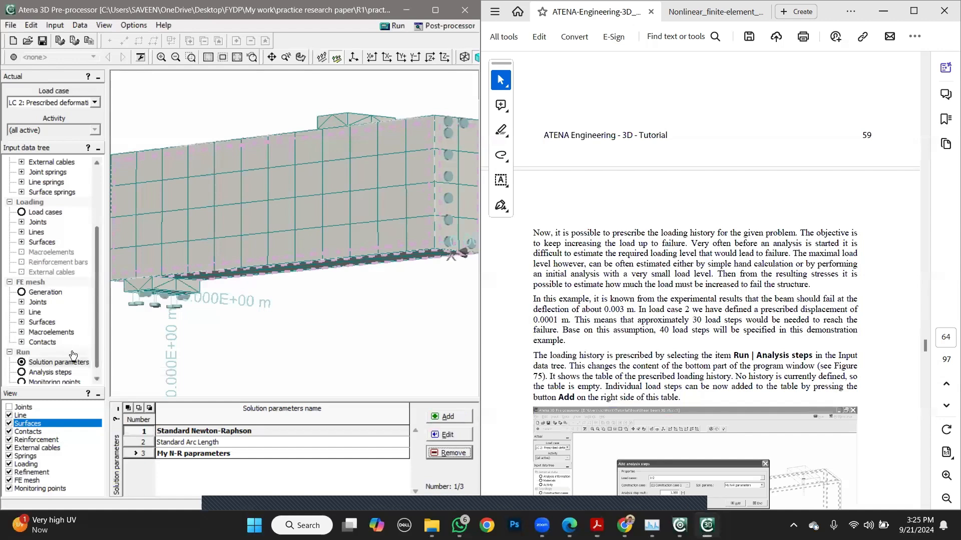
pyautogui.scroll(-1, 73, 355)
pyautogui.click(55, 362)
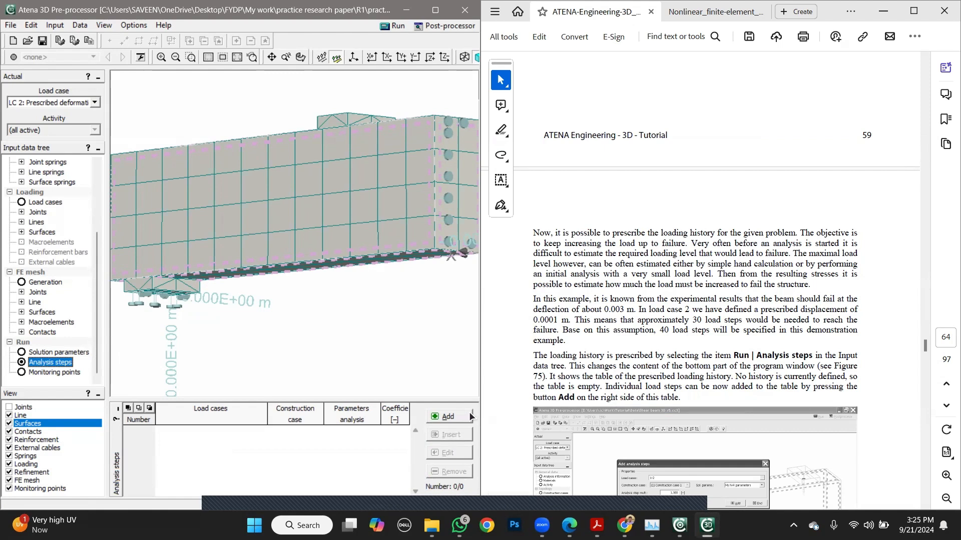
pyautogui.click(449, 416)
# Enter load cases 1-2 and 40 added load steps as given in the tutorial, and try to add the analysis steps
pyautogui.scroll(-1, 502, 362)
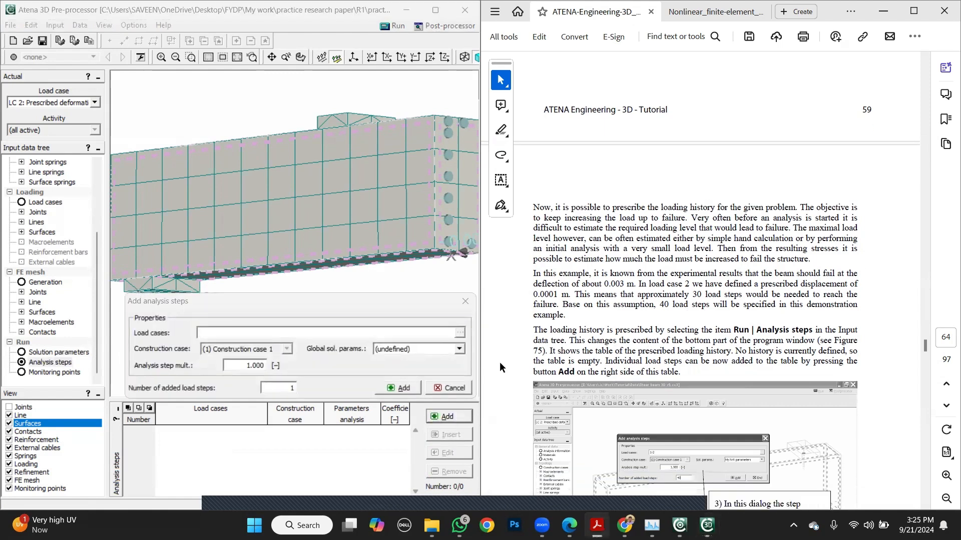
pyautogui.scroll(-5, 500, 361)
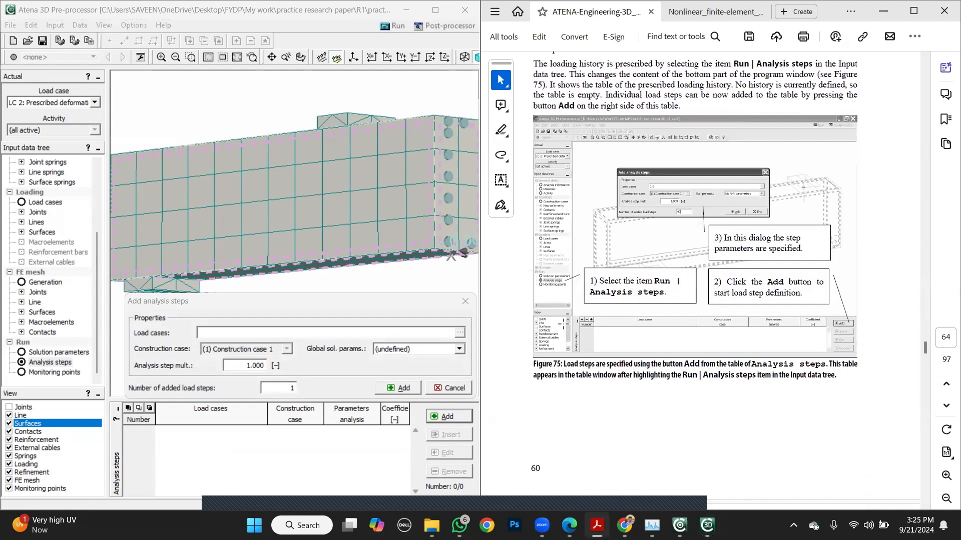
pyautogui.scroll(-1, 516, 347)
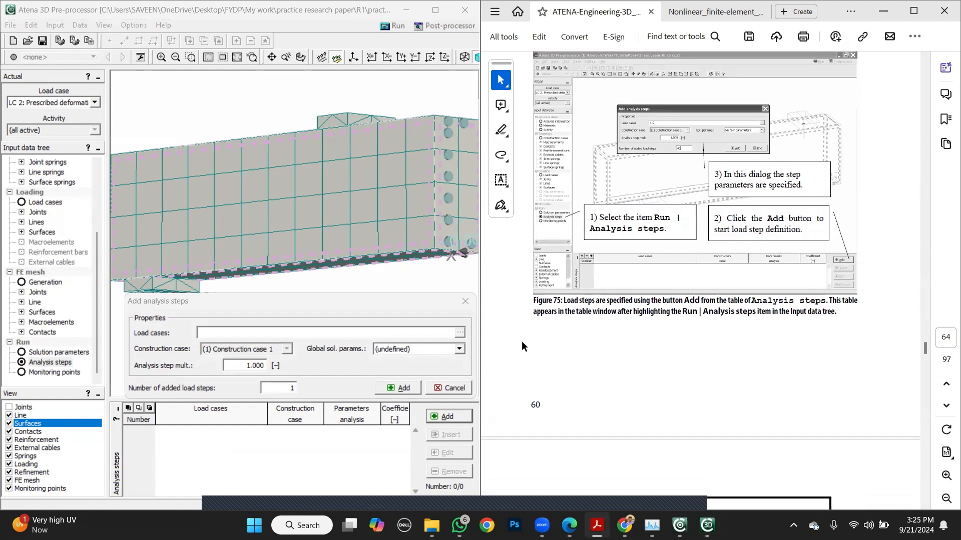
pyautogui.scroll(-3, 521, 346)
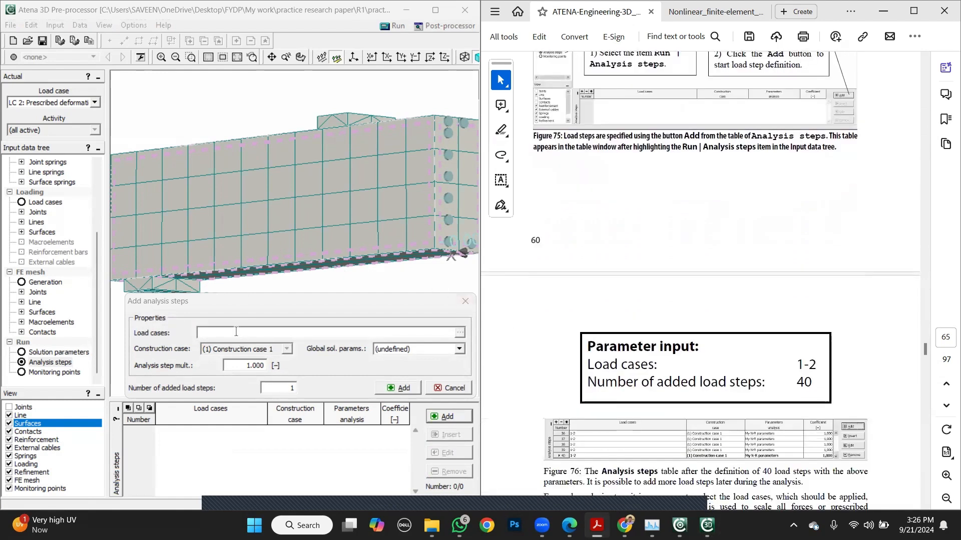
pyautogui.click(241, 331)
pyautogui.write('1-')
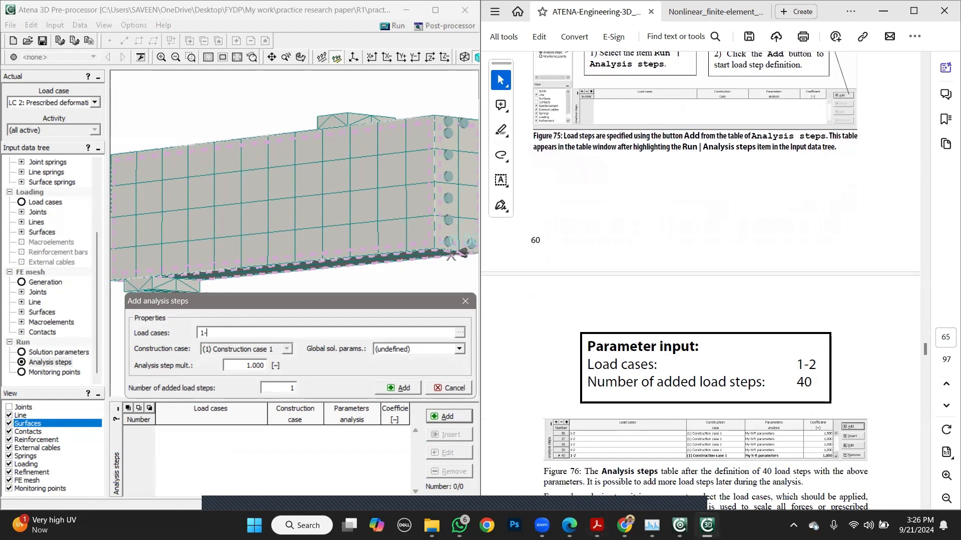
pyautogui.write('2')
pyautogui.click(274, 387)
pyautogui.moveTo(275, 387); pyautogui.dragTo(251, 388)
pyautogui.write('40')
pyautogui.click(392, 388)
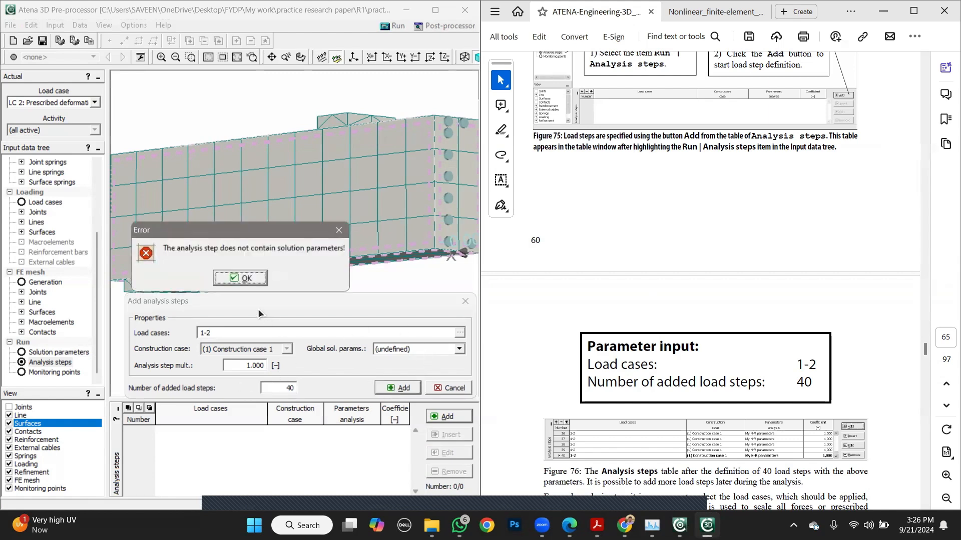
pyautogui.click(248, 279)
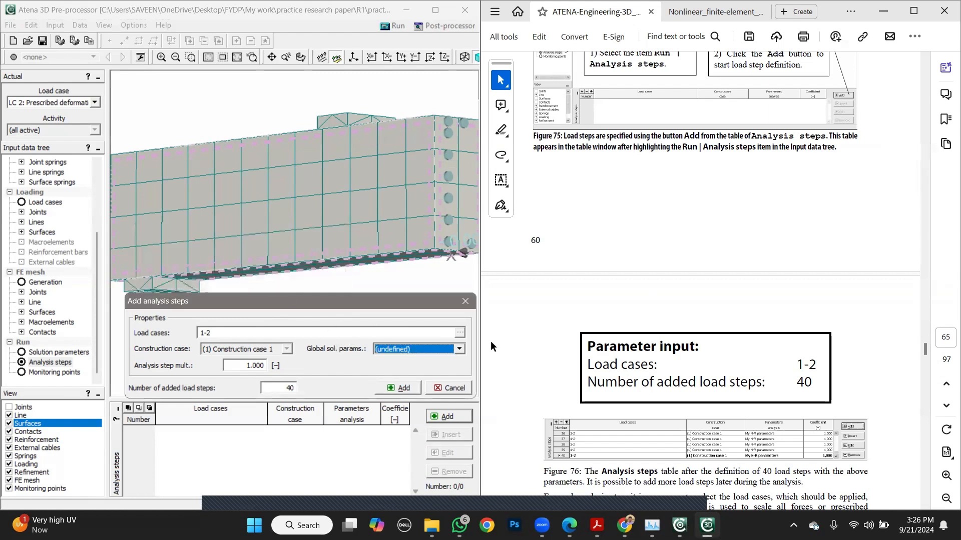
# Assign "My N-R paprameters" as the global solution parameters, add the 40 analysis steps and close the dialog
pyautogui.click(512, 350)
pyautogui.scroll(5, 518, 332)
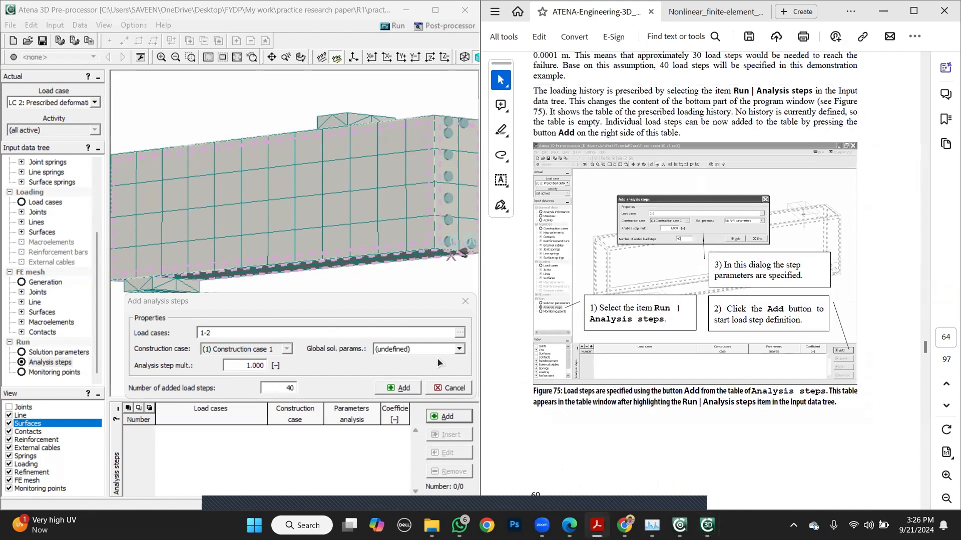
pyautogui.click(438, 350)
pyautogui.click(434, 387)
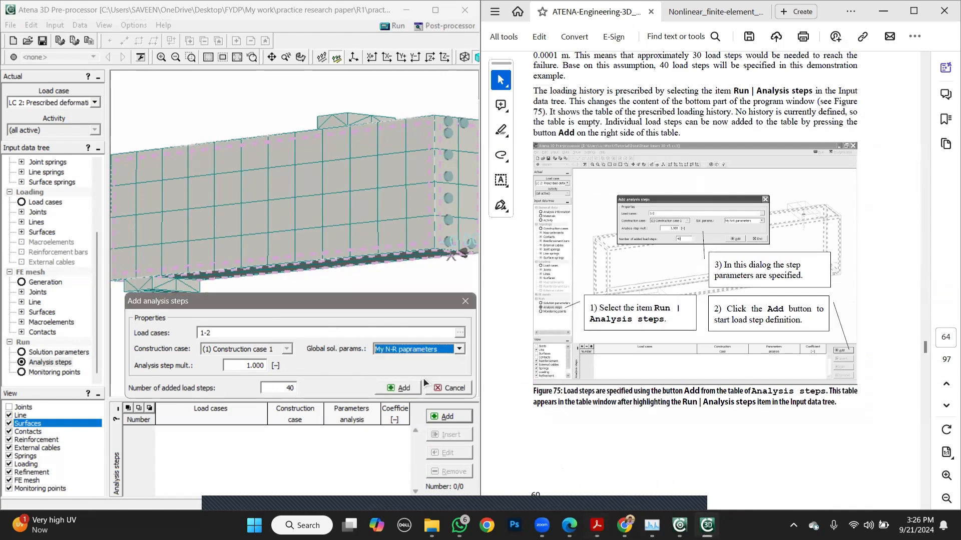
pyautogui.click(393, 389)
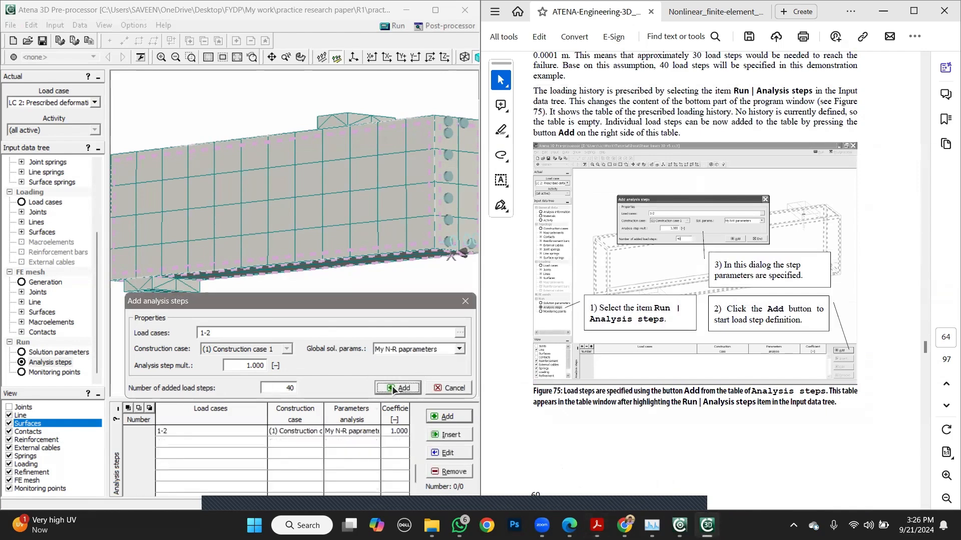
pyautogui.click(435, 391)
# Find the tutorial's Monitoring Points section and start adding a monitoring point in the Run data
pyautogui.scroll(-1, 513, 413)
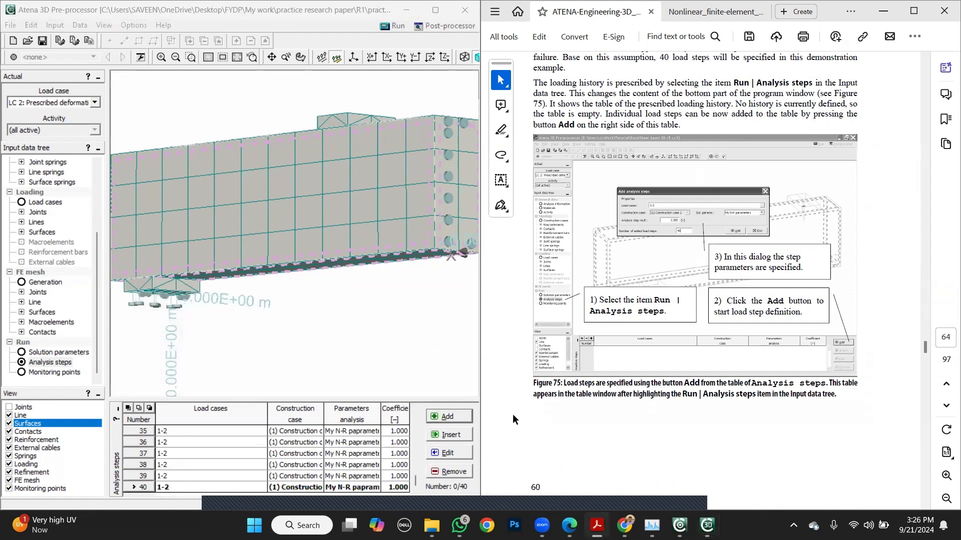
pyautogui.scroll(-10, 512, 413)
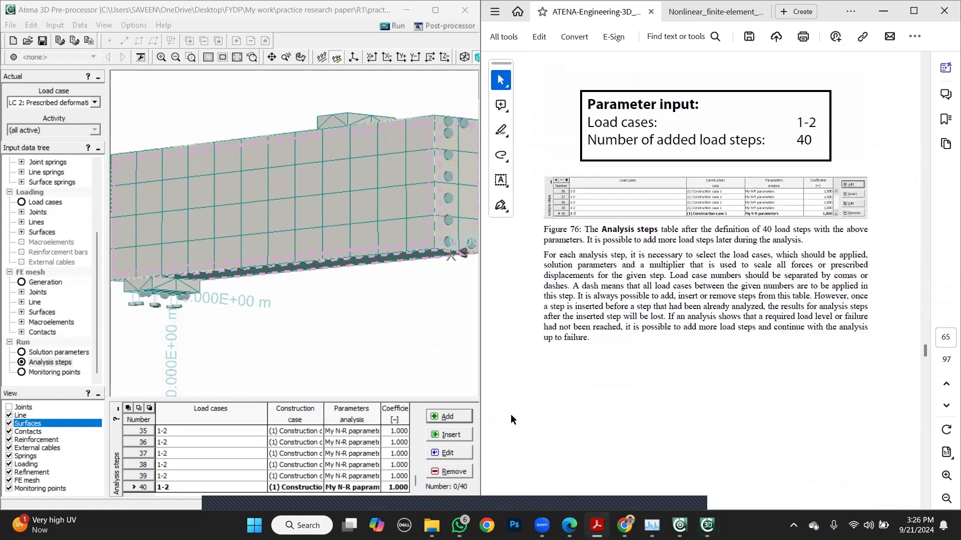
pyautogui.scroll(-5, 511, 416)
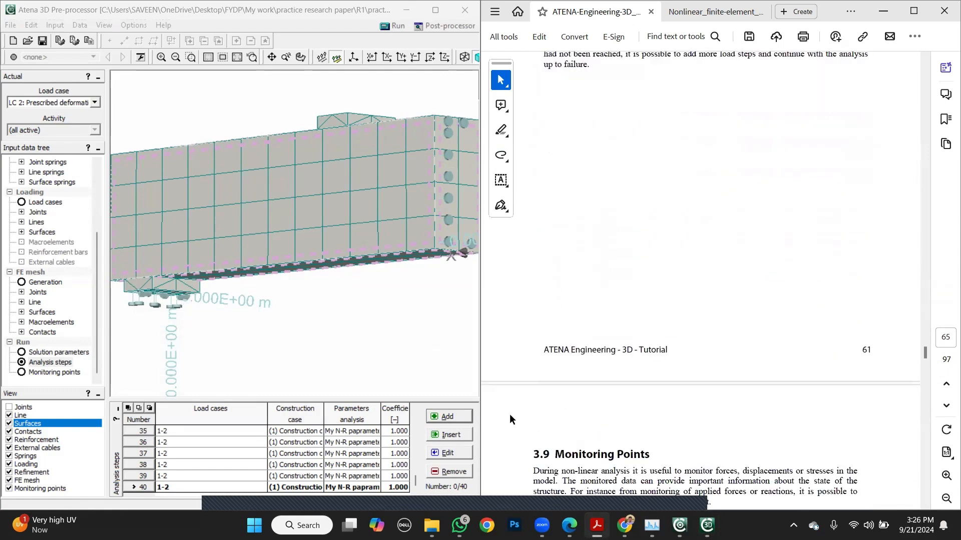
pyautogui.scroll(-4, 509, 413)
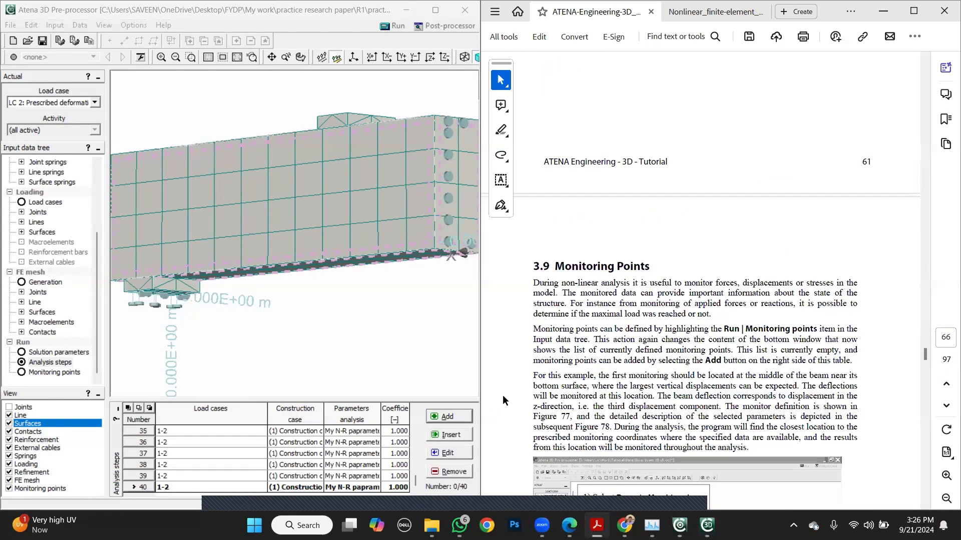
pyautogui.click(39, 373)
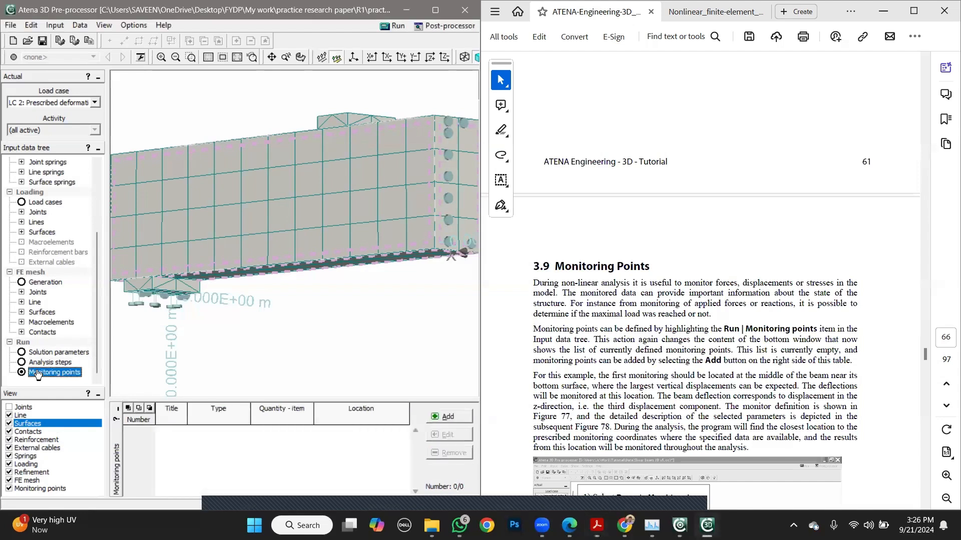
pyautogui.click(430, 417)
# Read the tutorial's Figure 77 on defining the first monitoring point, and close the monitor dialog without adding anything
pyautogui.click(505, 377)
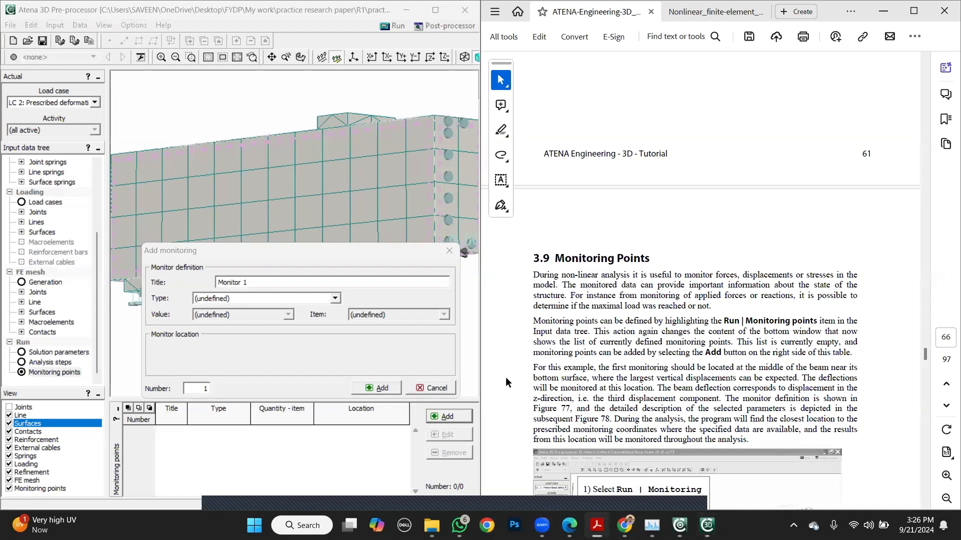
pyautogui.scroll(-5, 506, 377)
pyautogui.scroll(-3, 507, 376)
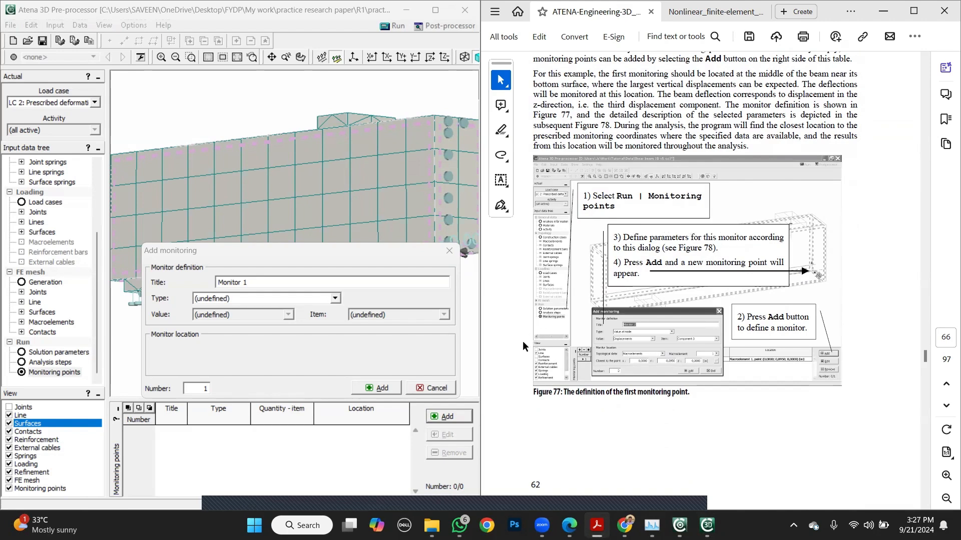
pyautogui.moveTo(353, 254); pyautogui.dragTo(338, 310)
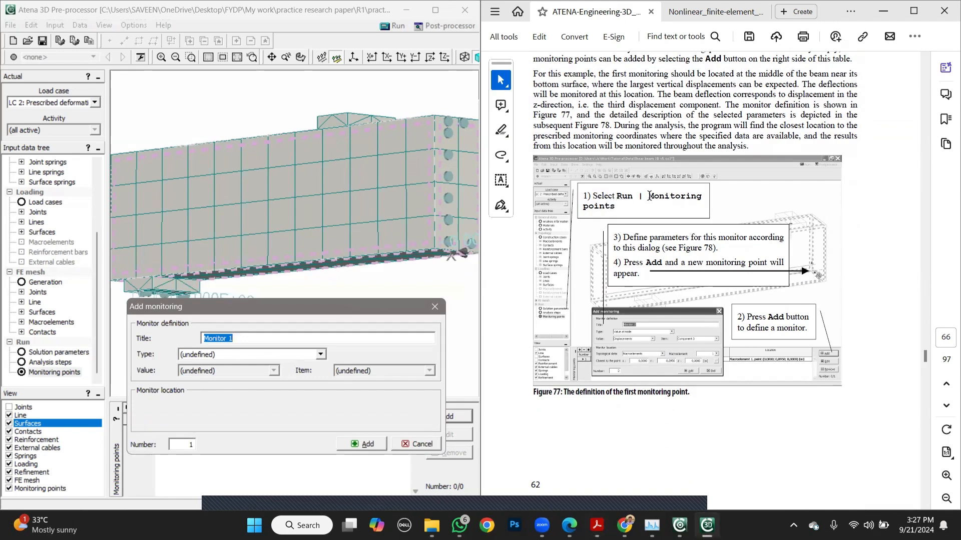
pyautogui.click(433, 308)
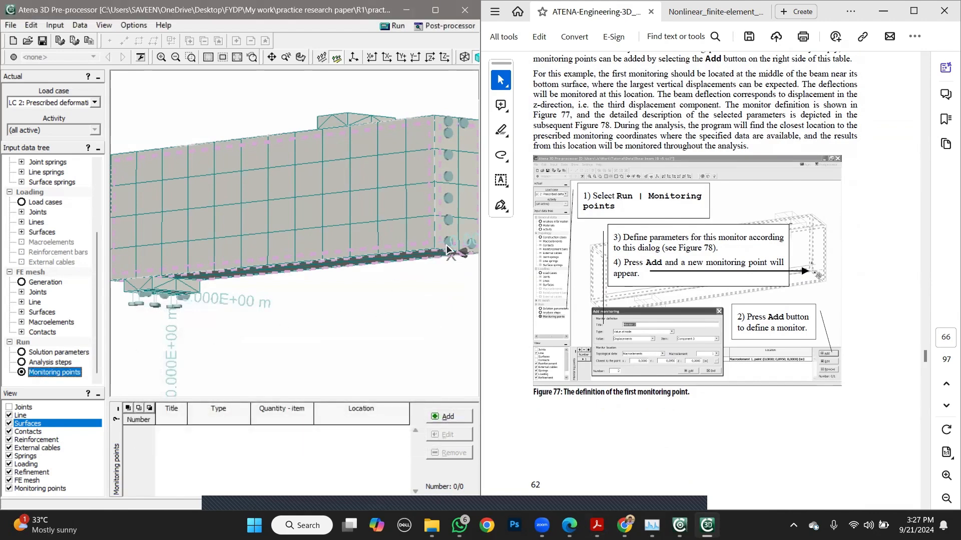
# Hide the surfaces and FE mesh in the model view and rotate the beam to an end-on view
pyautogui.click(453, 254)
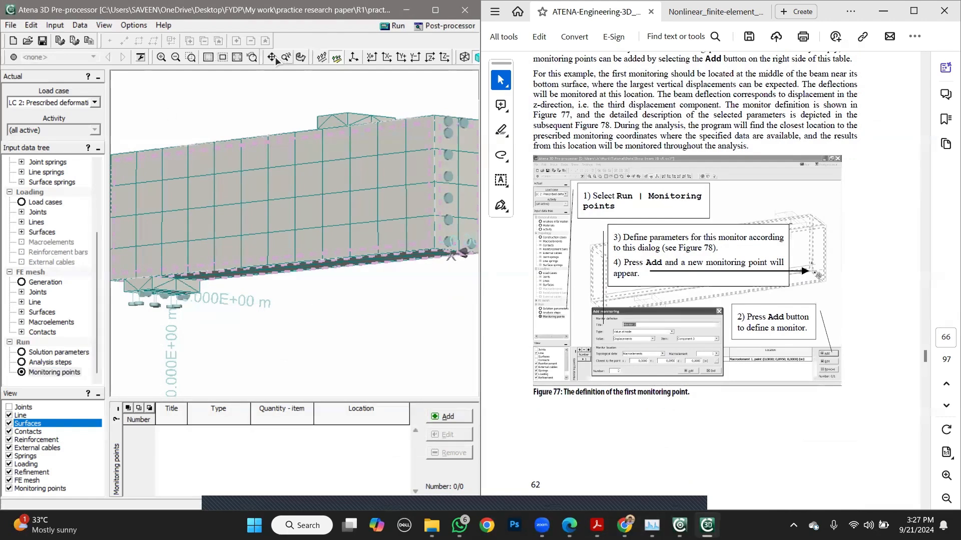
pyautogui.click(9, 423)
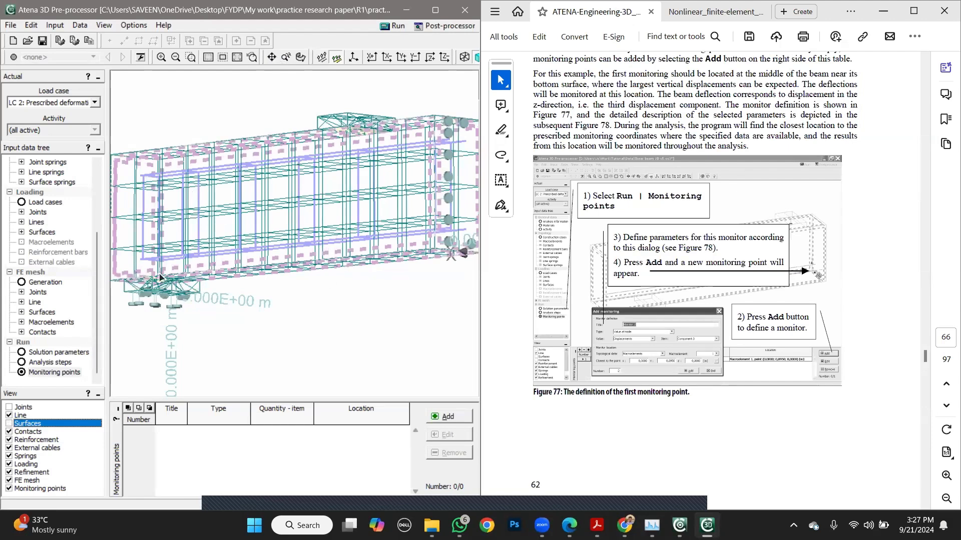
pyautogui.click(9, 481)
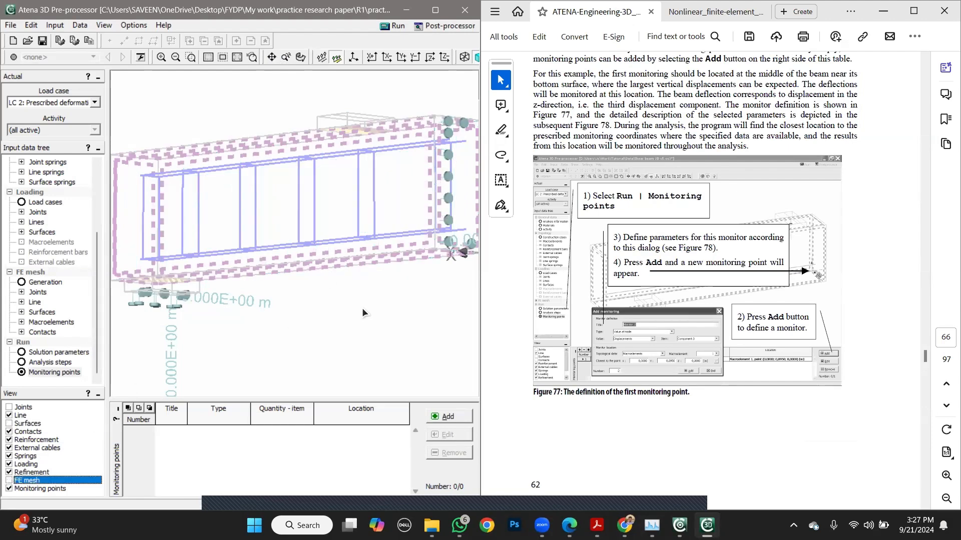
pyautogui.click(300, 57)
pyautogui.moveTo(431, 231); pyautogui.dragTo(385, 213)
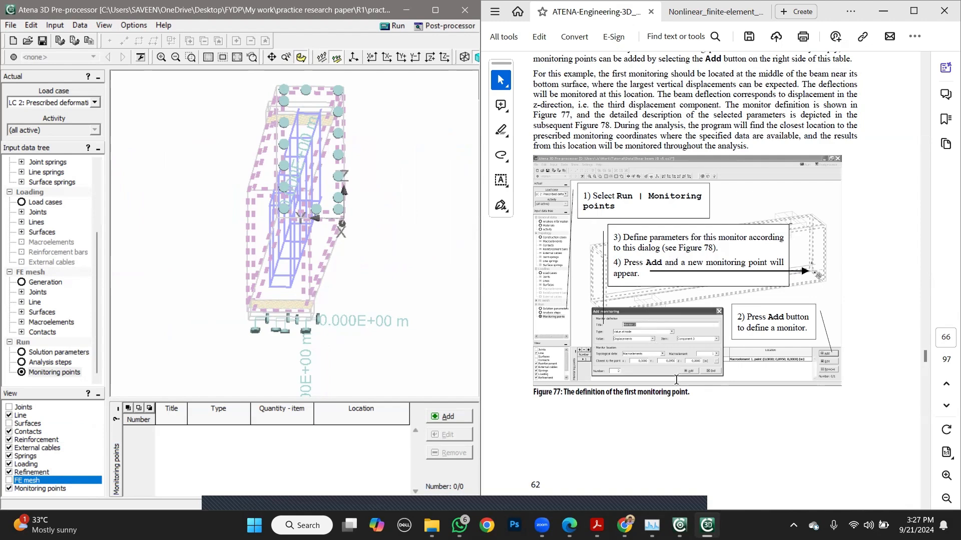
# Examine the explanation of the individual monitoring parameters in the tutorial's Figure 78
pyautogui.click(659, 437)
pyautogui.scroll(-1, 659, 436)
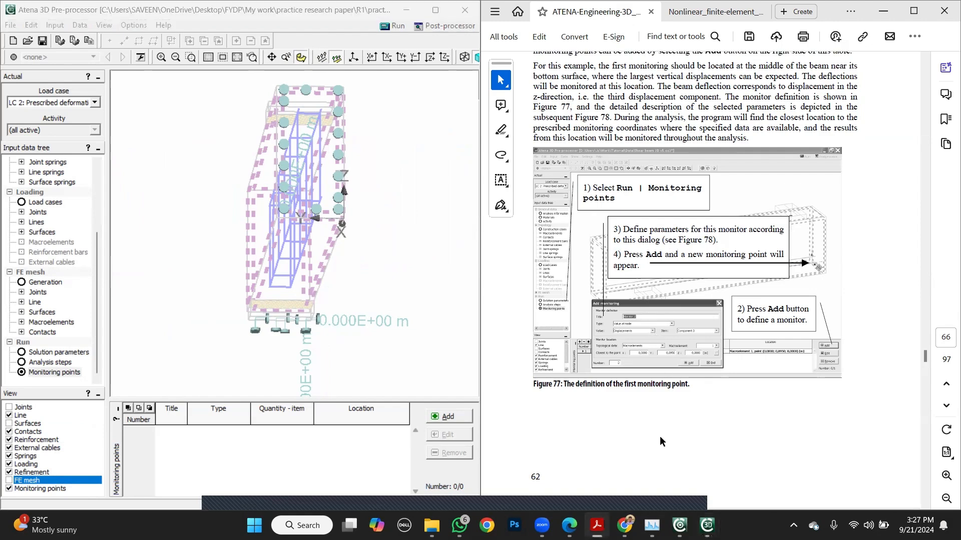
pyautogui.scroll(-10, 660, 436)
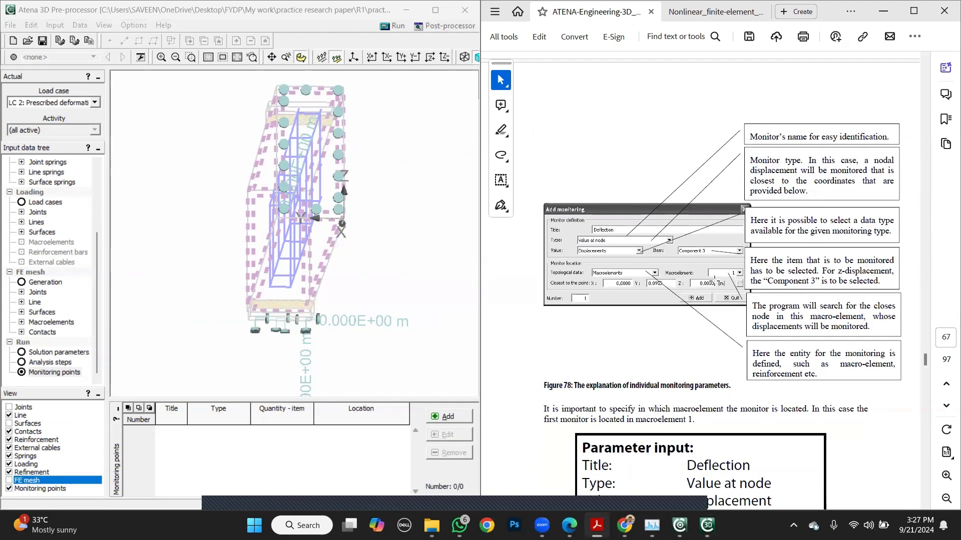
pyautogui.keyDown('ctrl'); pyautogui.scroll(2, 653, 277); pyautogui.keyUp('ctrl')
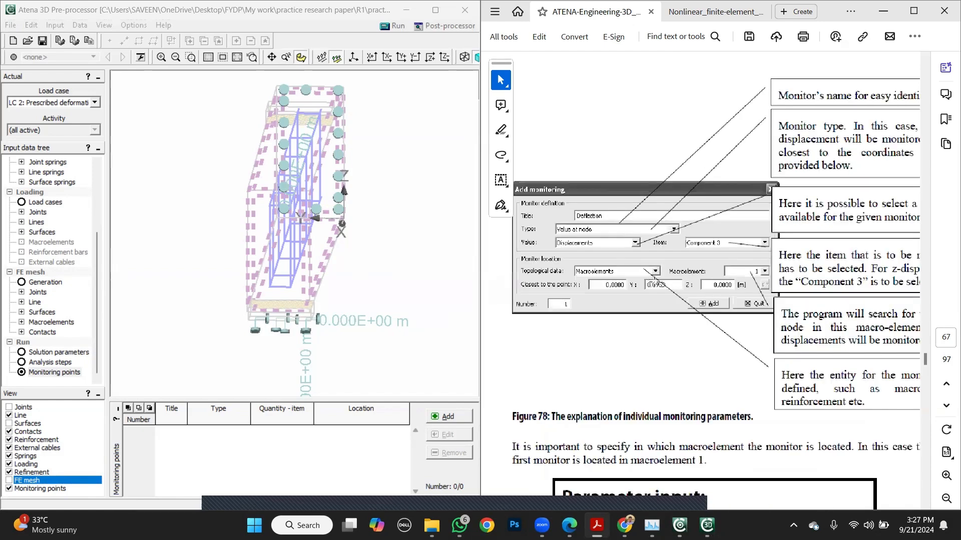
pyautogui.click(671, 303)
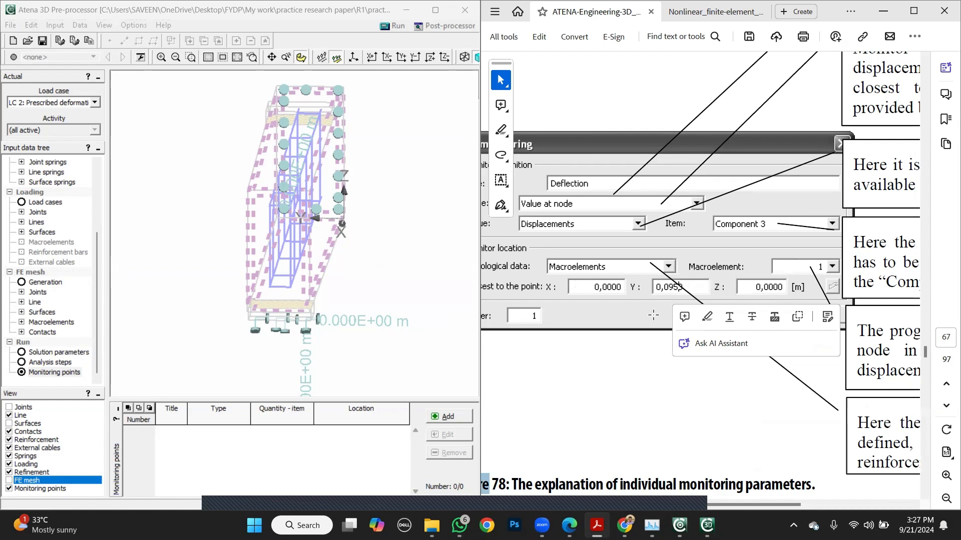
pyautogui.keyDown('ctrl'); pyautogui.scroll(-1, 653, 315); pyautogui.keyUp('ctrl')
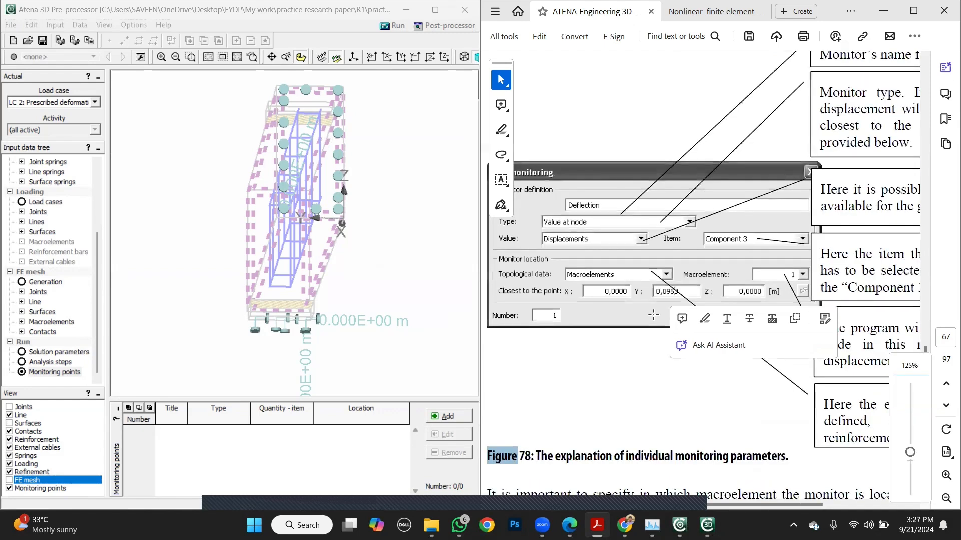
pyautogui.scroll(-1, 653, 315)
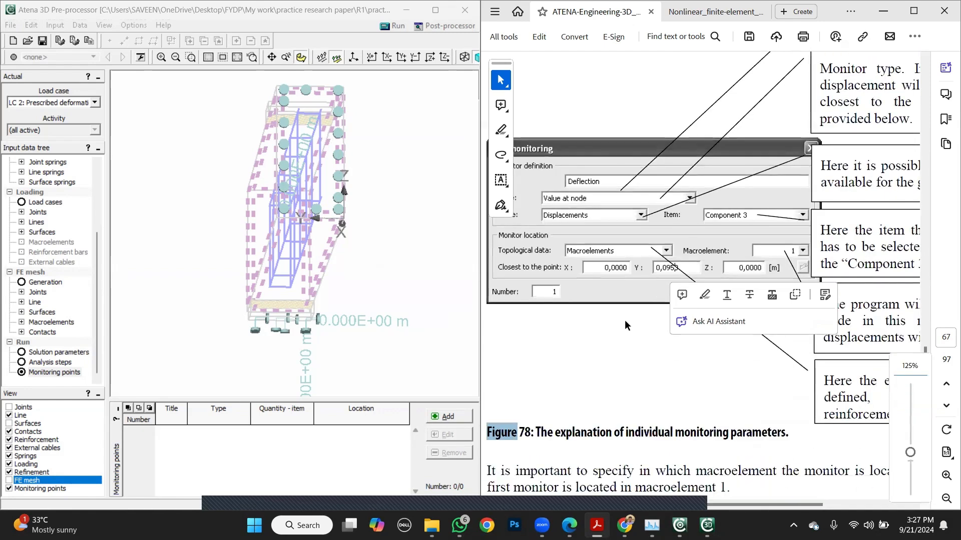
pyautogui.click(595, 313)
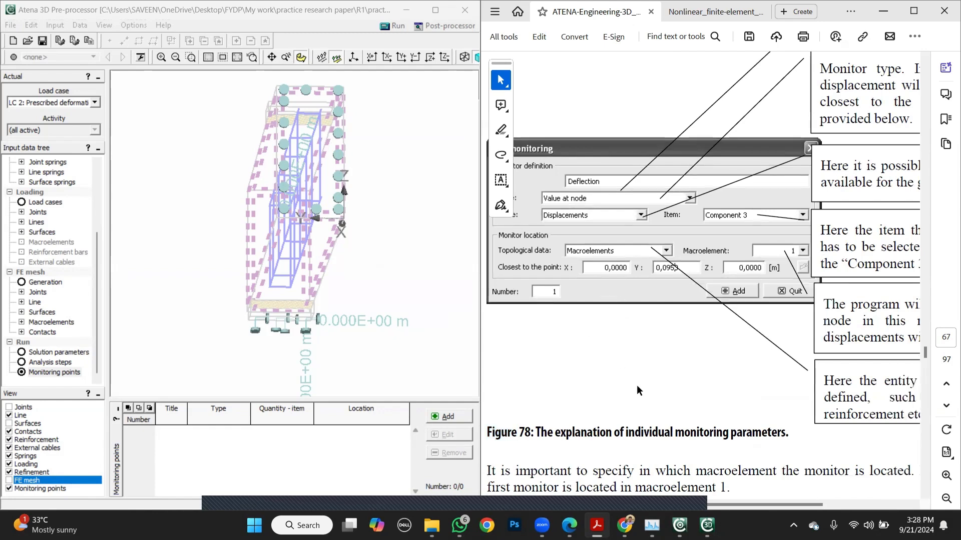
pyautogui.keyDown('ctrl'); pyautogui.scroll(-3, 633, 380); pyautogui.keyUp('ctrl')
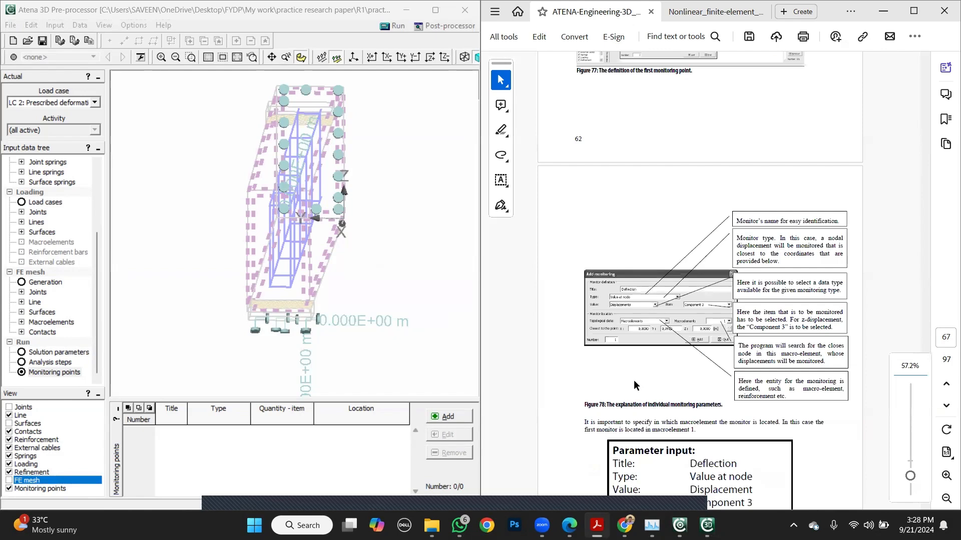
pyautogui.keyDown('ctrl'); pyautogui.scroll(1, 633, 379); pyautogui.keyUp('ctrl')
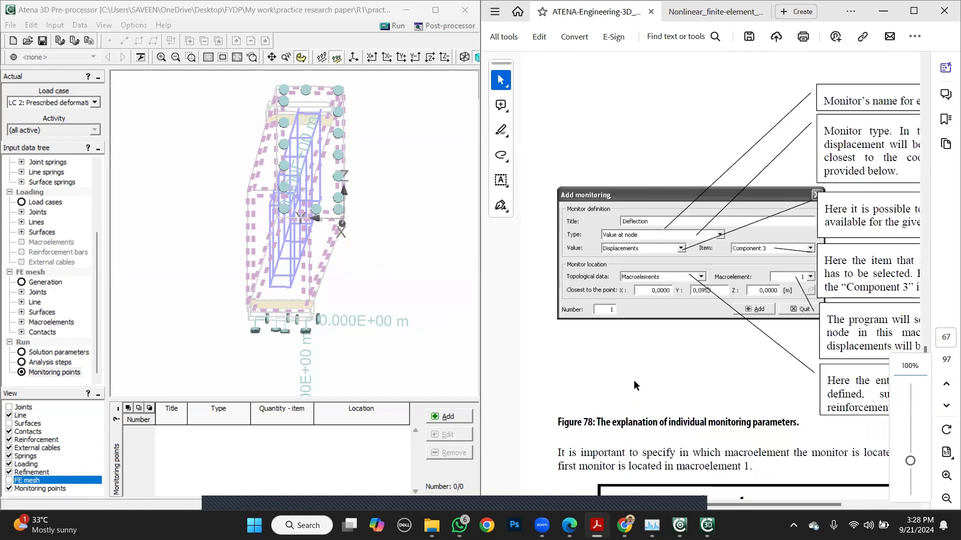
pyautogui.click(436, 419)
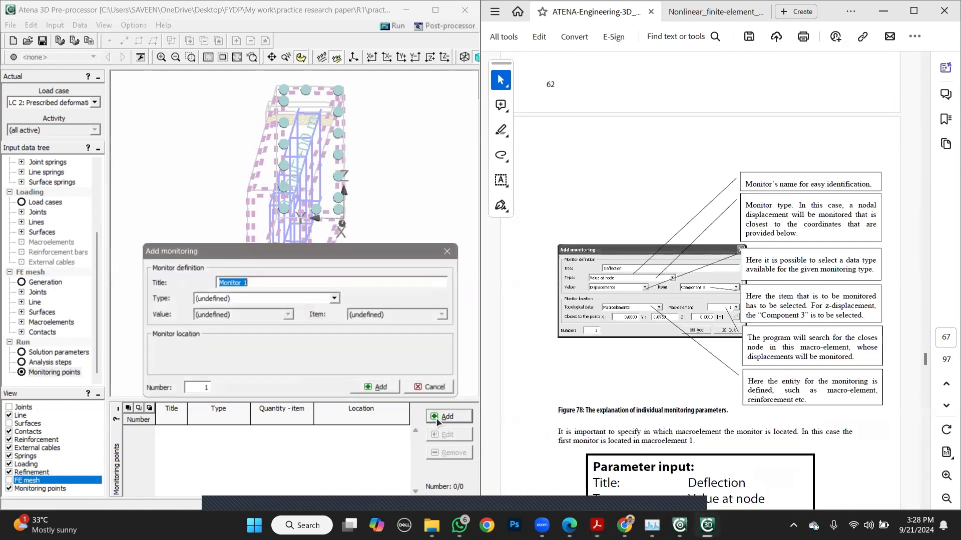
pyautogui.click(280, 282)
pyautogui.click(433, 388)
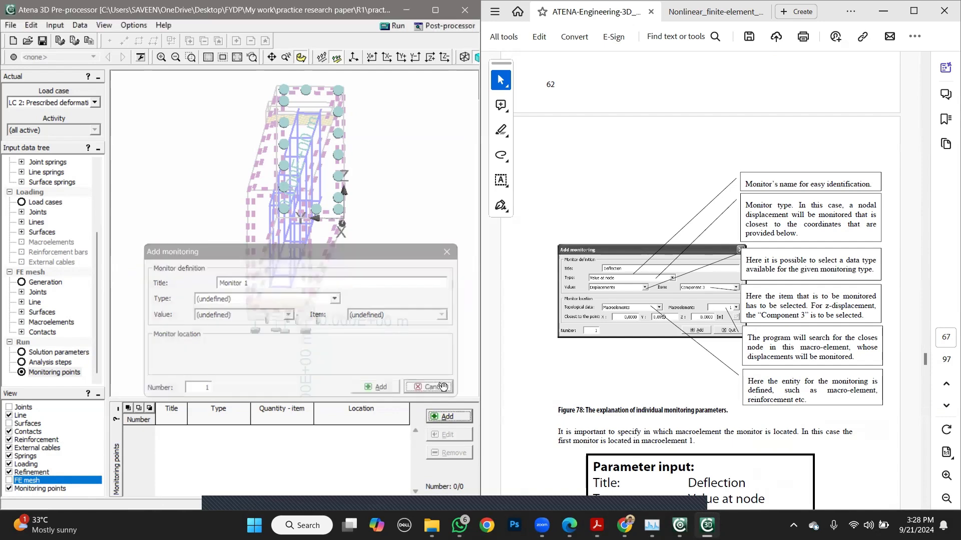
pyautogui.click(640, 184)
pyautogui.scroll(3, 641, 180)
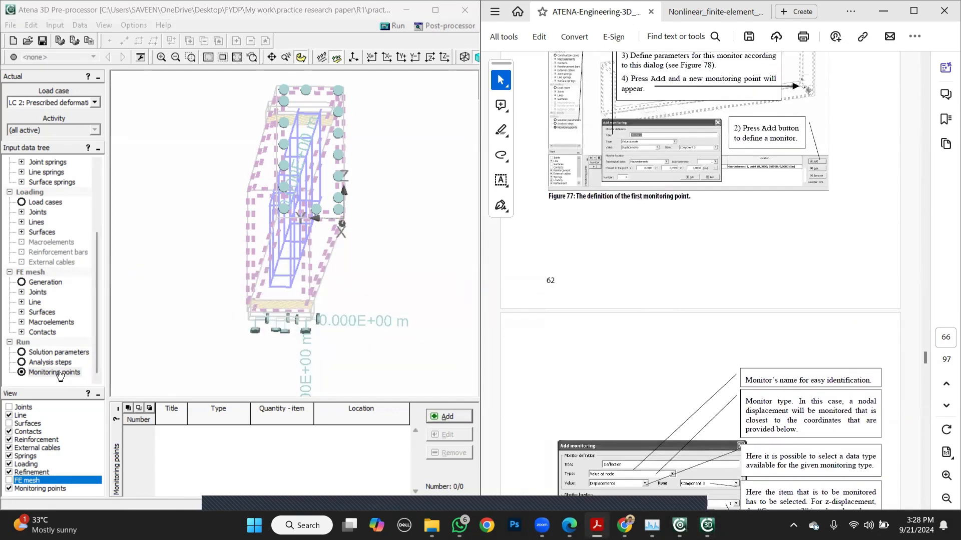
pyautogui.click(59, 373)
pyautogui.press('Up')
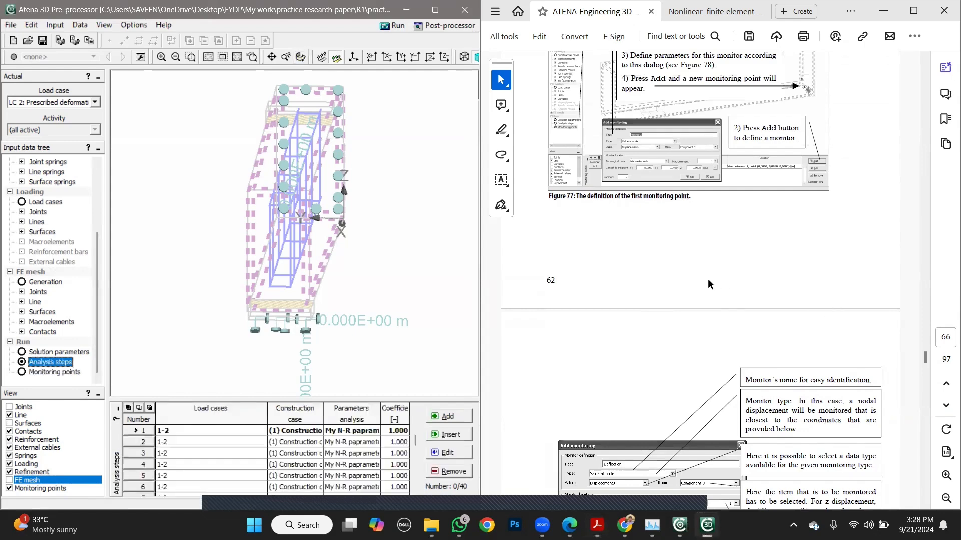
pyautogui.click(33, 373)
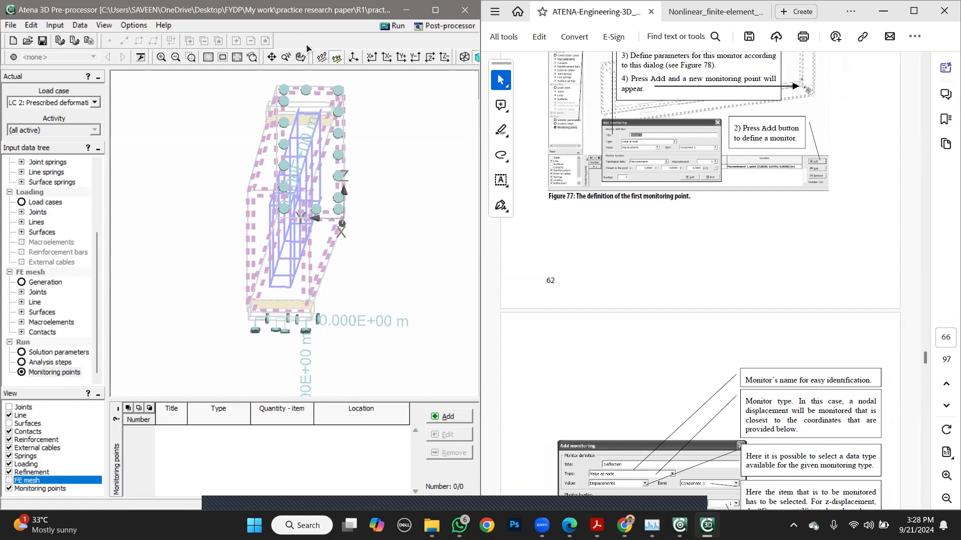
# Start adding a new monitoring point and enlarge the monitor dialog shown in the tutorial's Figure 77 for reference
pyautogui.click(272, 57)
pyautogui.moveTo(278, 223); pyautogui.dragTo(249, 224)
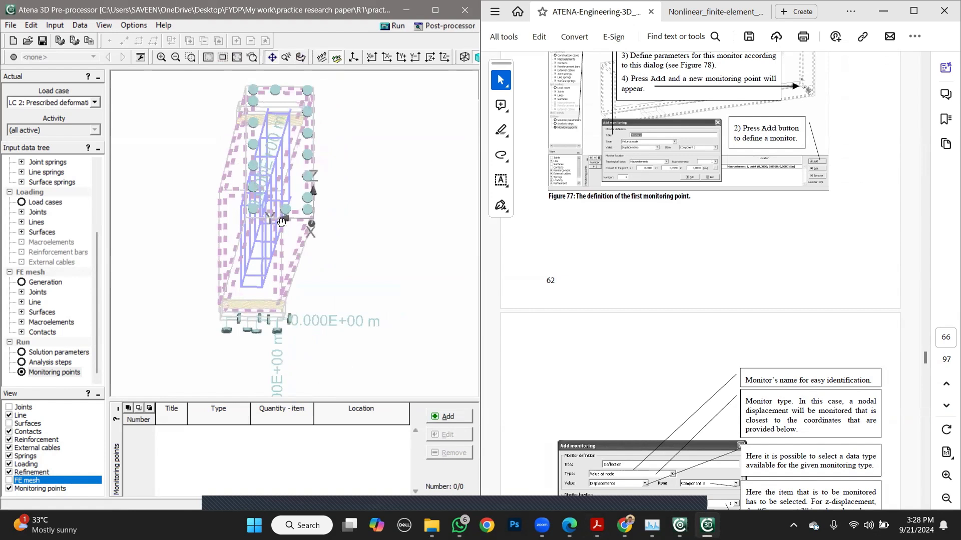
pyautogui.click(437, 421)
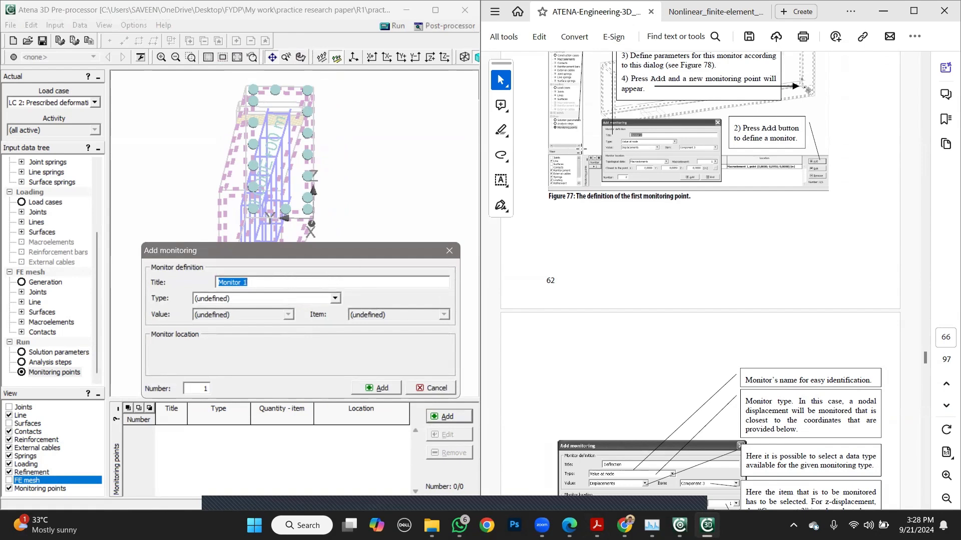
pyautogui.scroll(1, 739, 139)
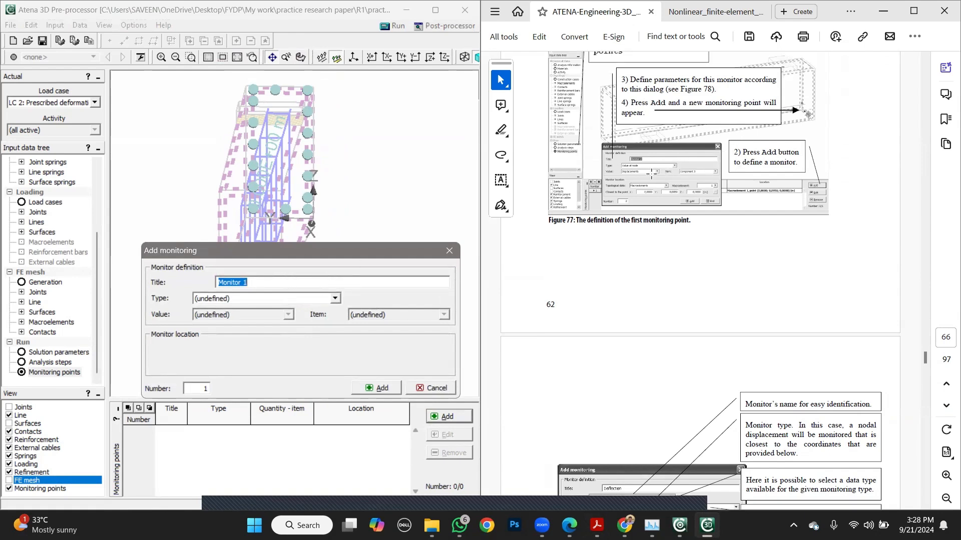
pyautogui.scroll(2, 648, 176)
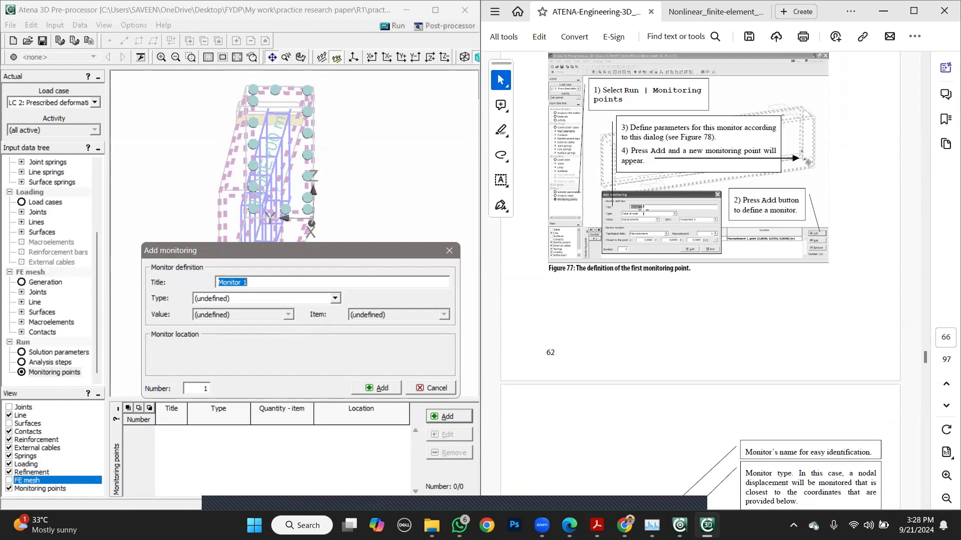
pyautogui.click(643, 195)
pyautogui.click(651, 302)
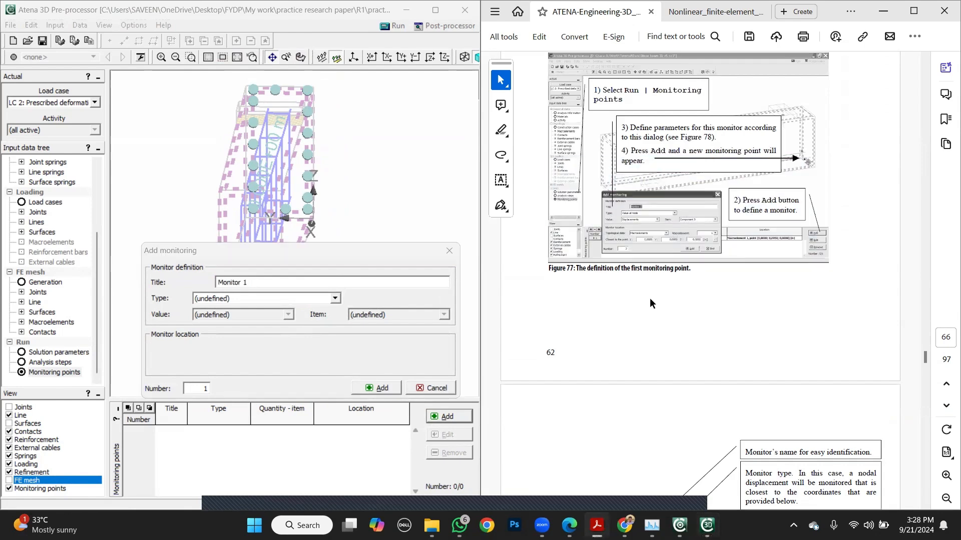
pyautogui.keyDown('ctrl'); pyautogui.scroll(1, 632, 260); pyautogui.keyUp('ctrl')
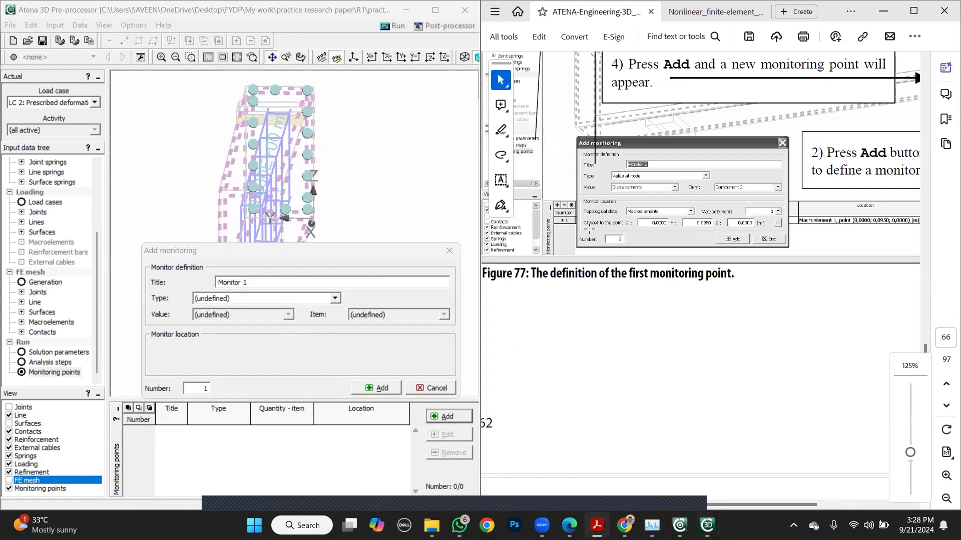
pyautogui.keyDown('ctrl'); pyautogui.scroll(1, 595, 228); pyautogui.keyUp('ctrl')
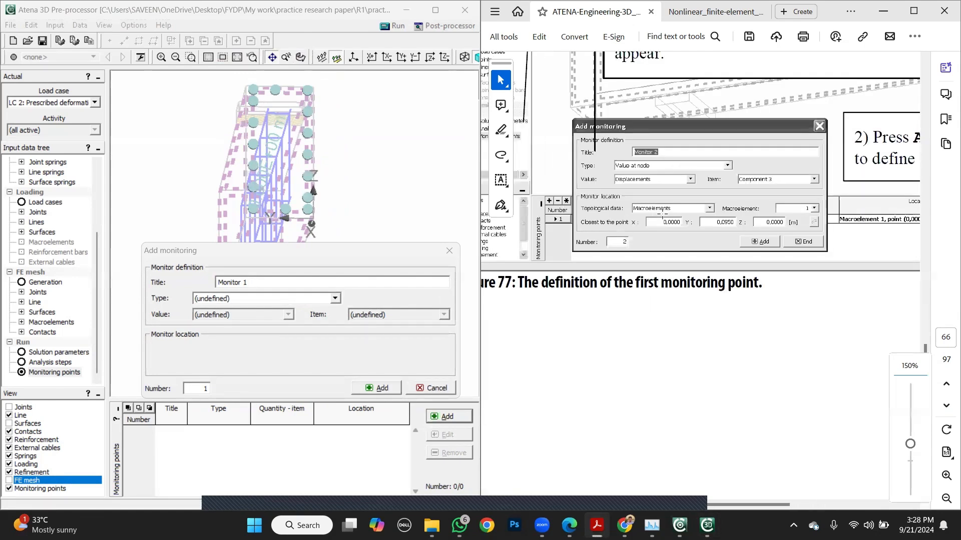
# Define the first monitor as a Value at node type that records Displacements, Component 3
pyautogui.click(303, 298)
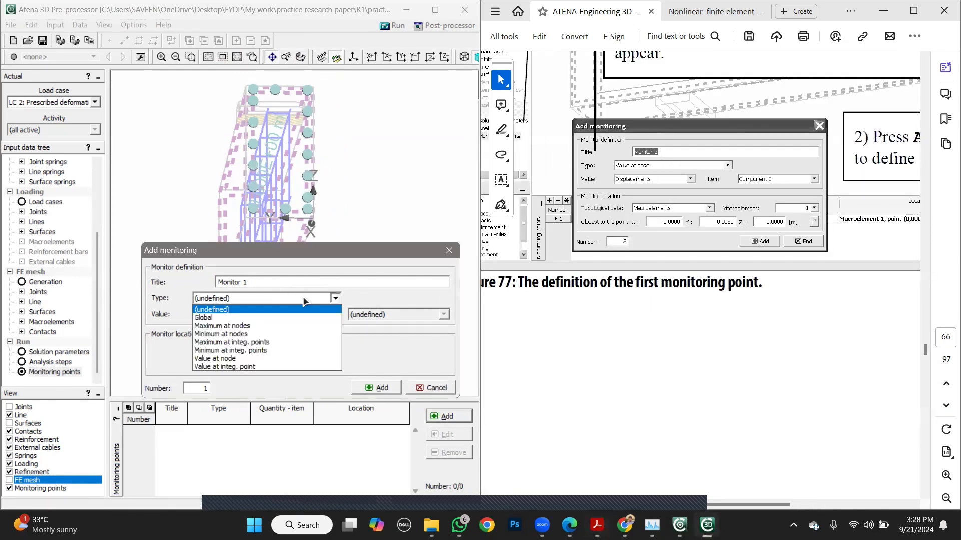
pyautogui.click(263, 359)
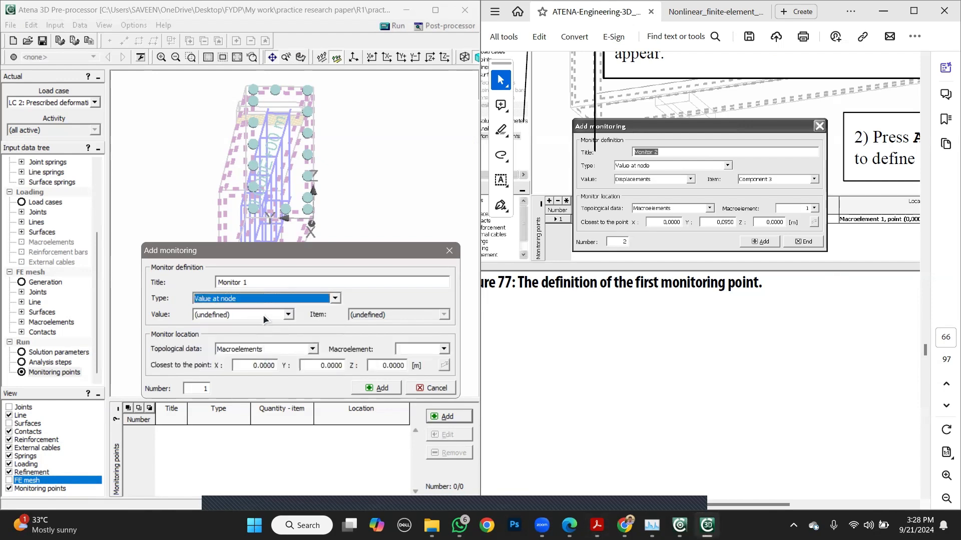
pyautogui.click(263, 314)
pyautogui.click(259, 337)
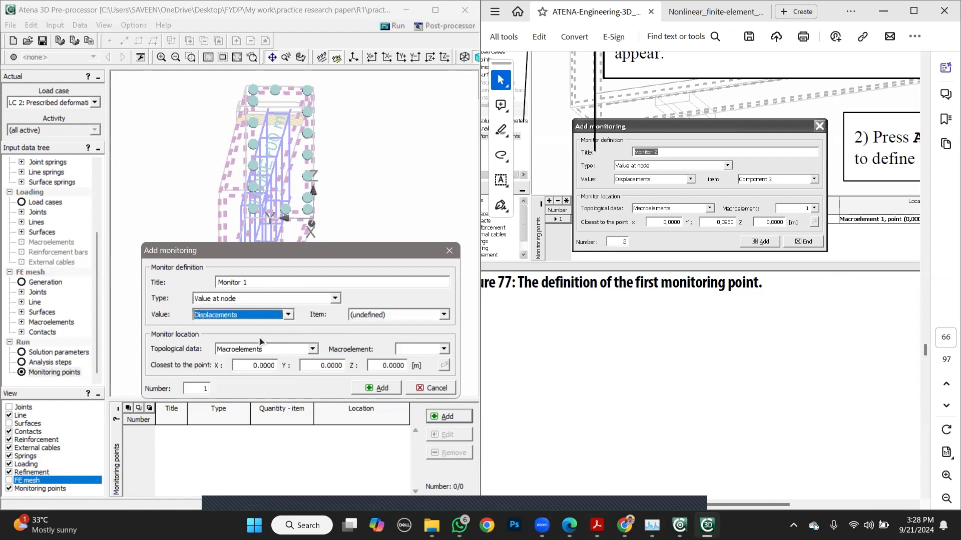
pyautogui.click(404, 314)
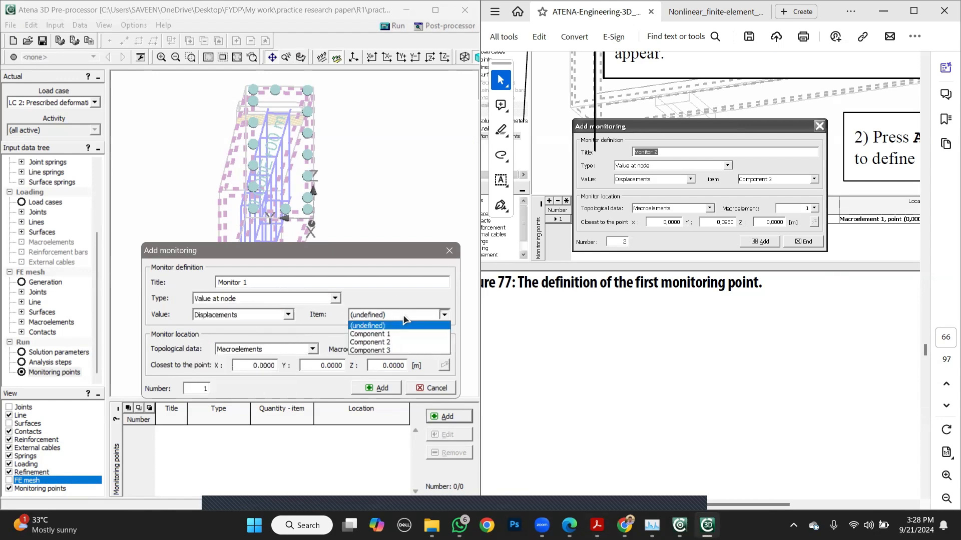
pyautogui.click(404, 349)
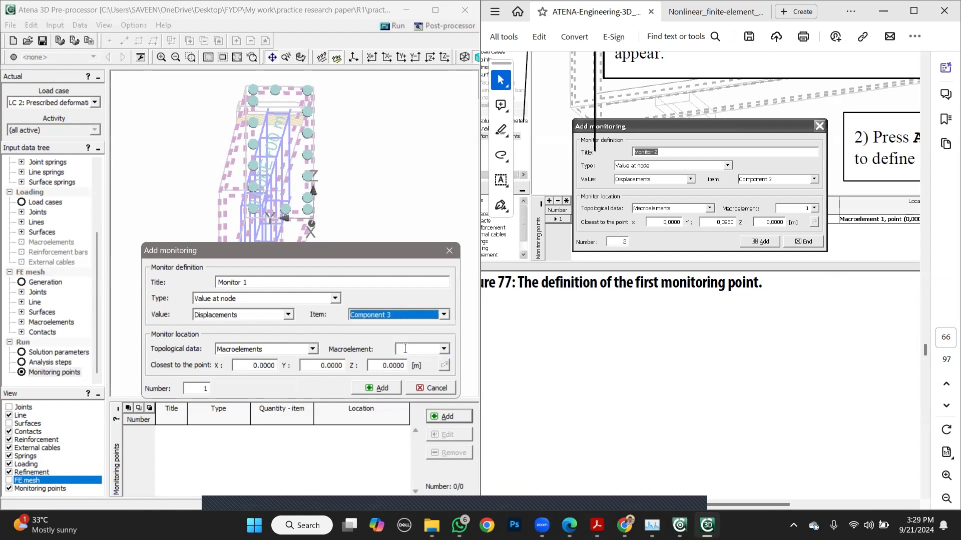
# Locate the monitor in macroelement 1 closest to the point X 0, Y 0.075, Z 0 m, add it and close the dialog
pyautogui.click(443, 349)
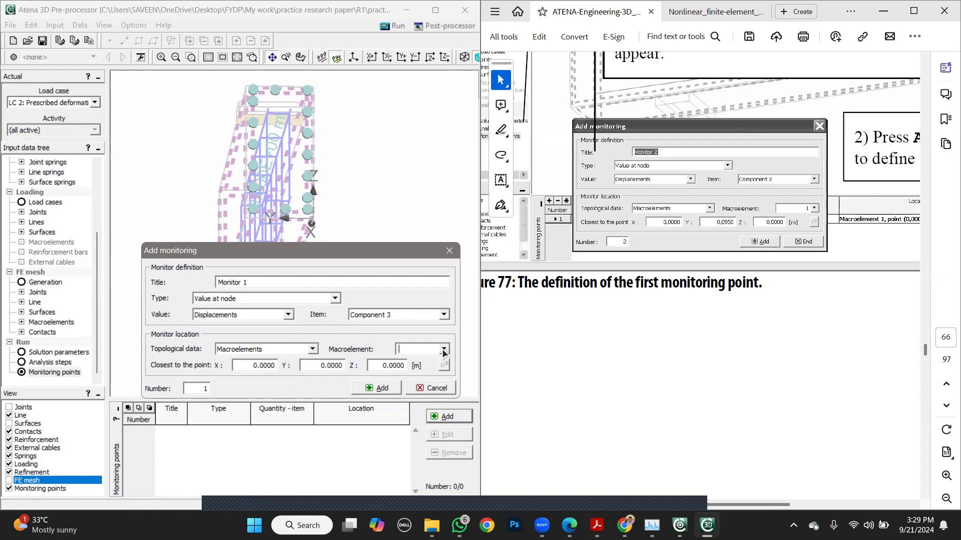
pyautogui.write('1')
pyautogui.click(262, 366)
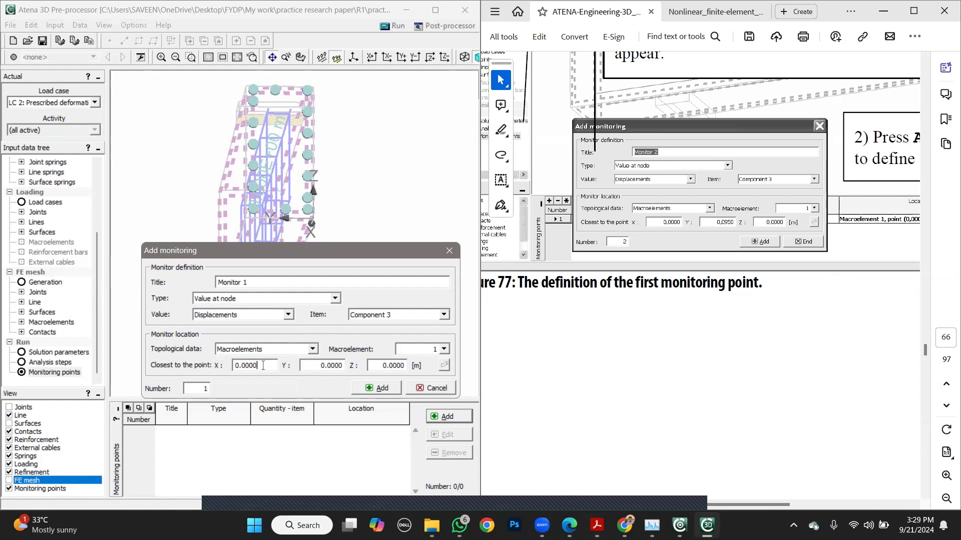
pyautogui.click(322, 365)
pyautogui.moveTo(332, 366); pyautogui.dragTo(297, 366)
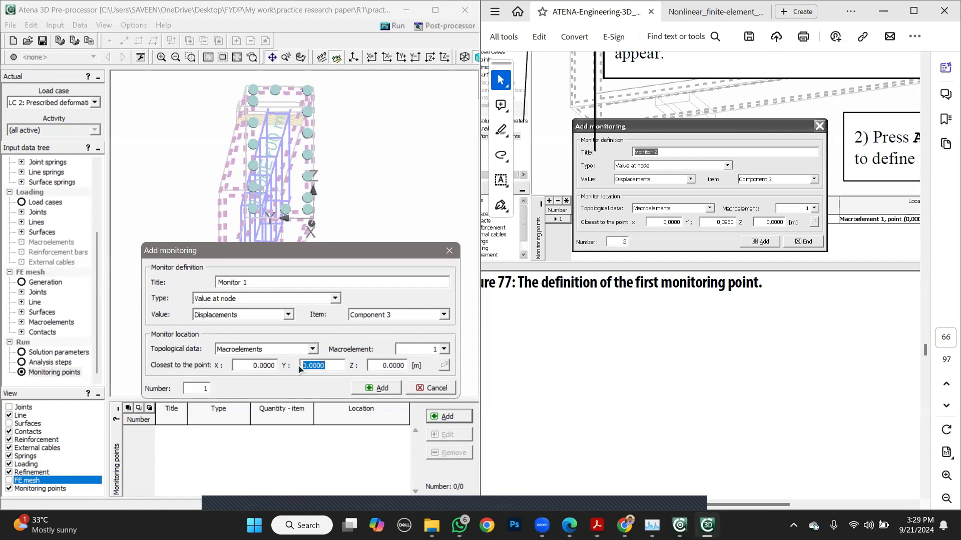
pyautogui.write('0.075')
pyautogui.click(380, 389)
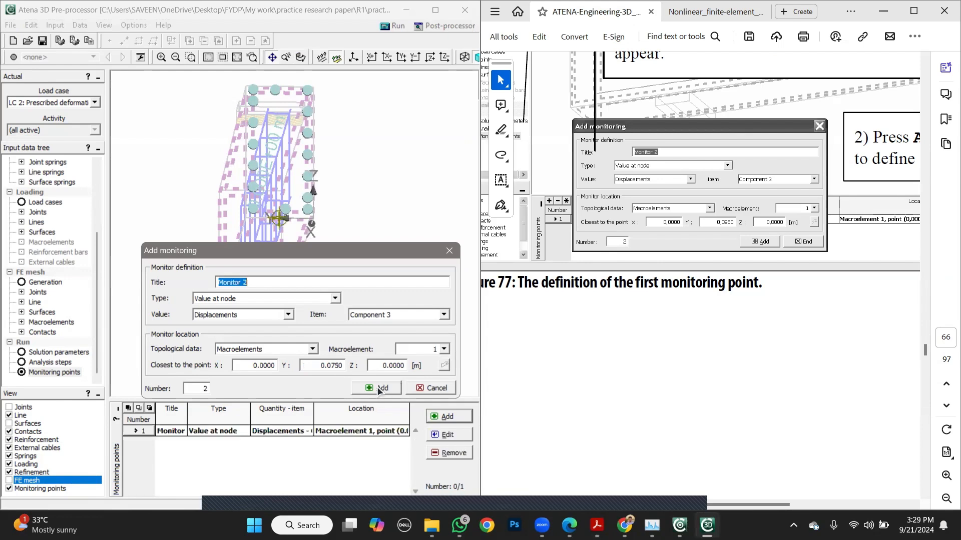
pyautogui.click(421, 389)
# Review the tutorial's monitoring point section from Figure 77 to Figure 80, ending at the parameter input for the second monitor
pyautogui.scroll(-3, 625, 357)
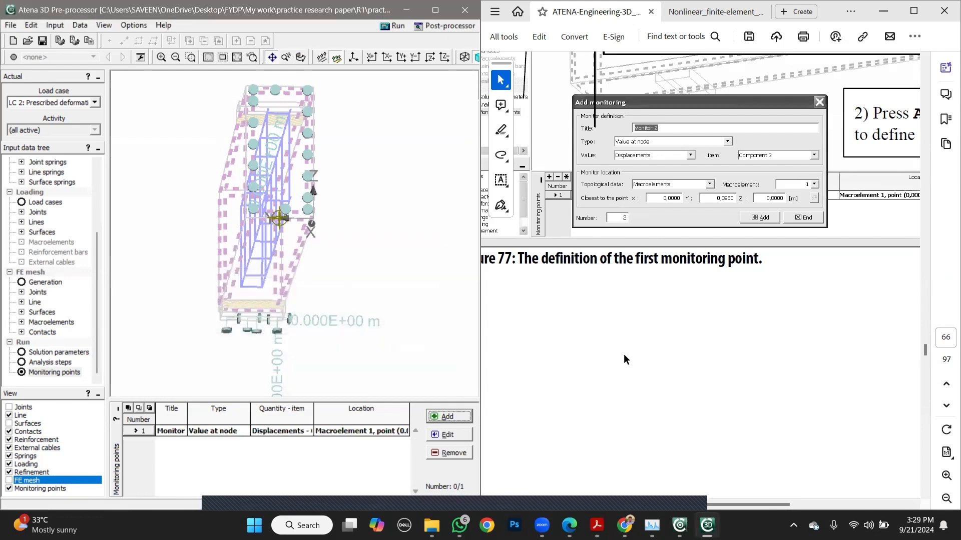
pyautogui.scroll(-1, 621, 357)
pyautogui.scroll(-4, 619, 359)
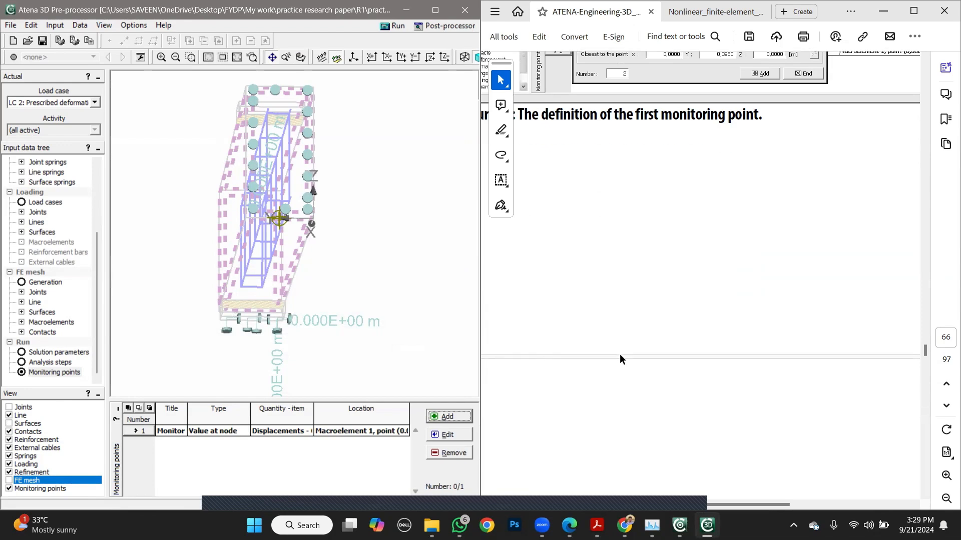
pyautogui.click(615, 357)
pyautogui.keyDown('ctrl'); pyautogui.scroll(-2, 613, 356); pyautogui.keyUp('ctrl')
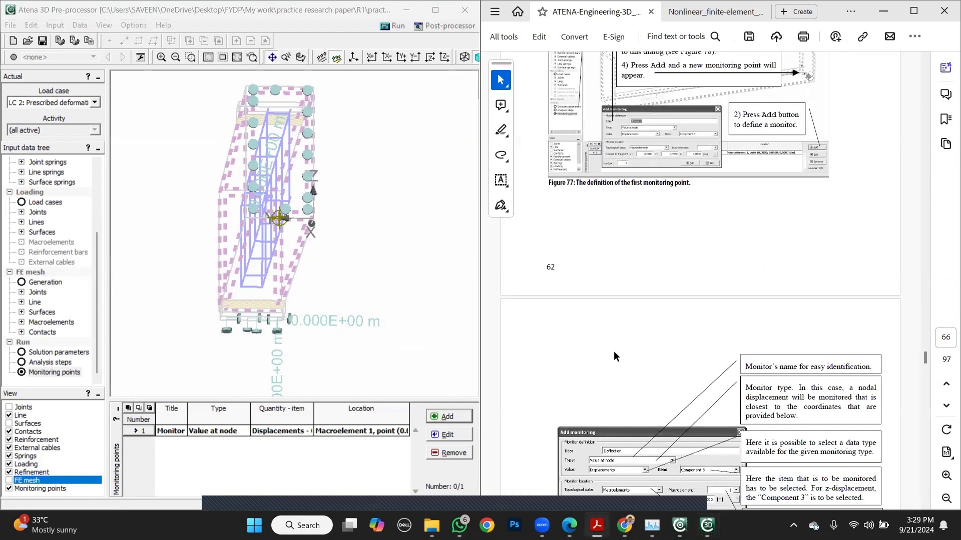
pyautogui.scroll(-5, 614, 351)
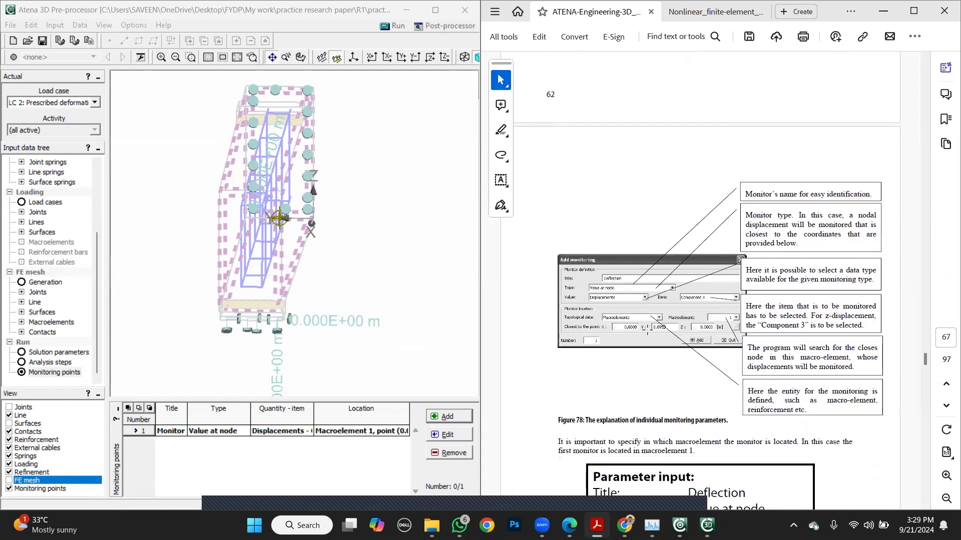
pyautogui.scroll(-4, 677, 376)
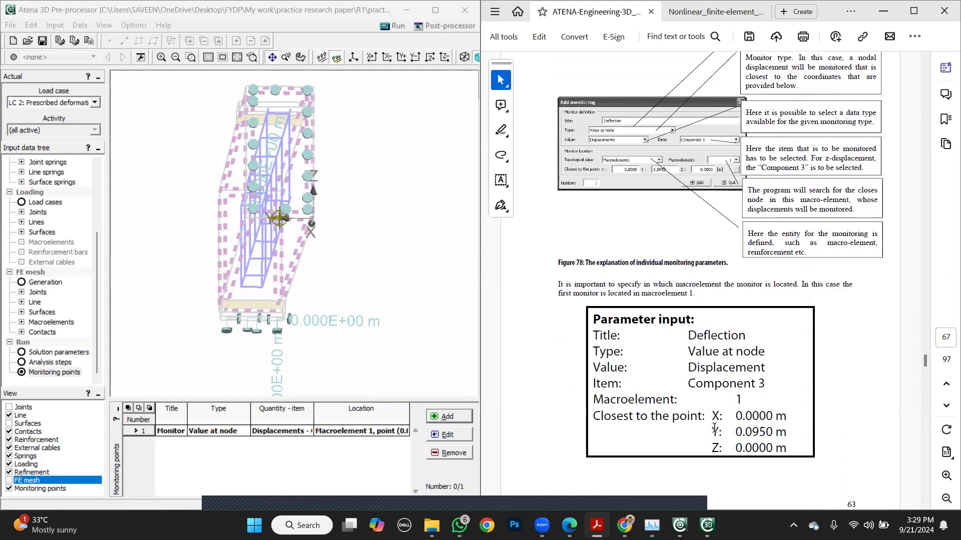
pyautogui.scroll(1, 710, 427)
pyautogui.scroll(10, 711, 428)
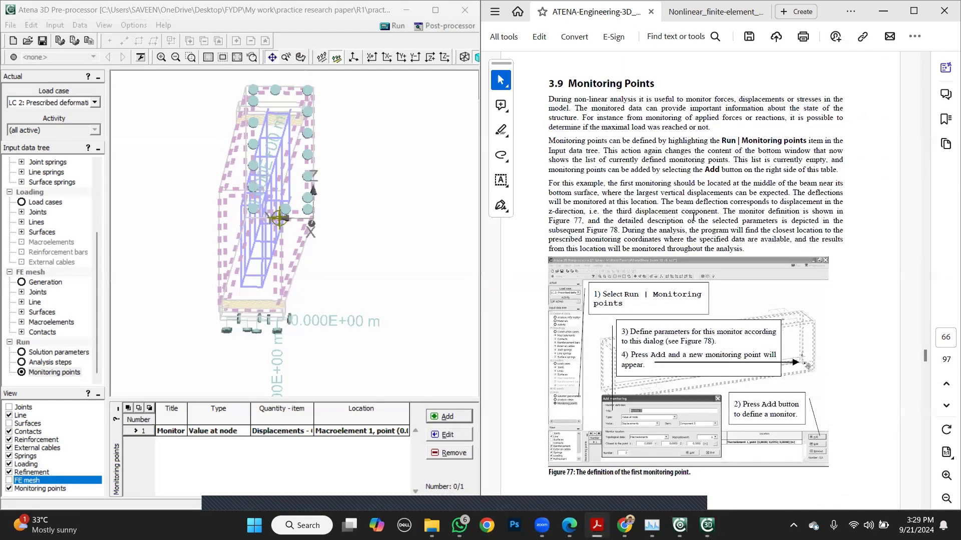
pyautogui.scroll(-15, 692, 216)
pyautogui.scroll(-10, 692, 218)
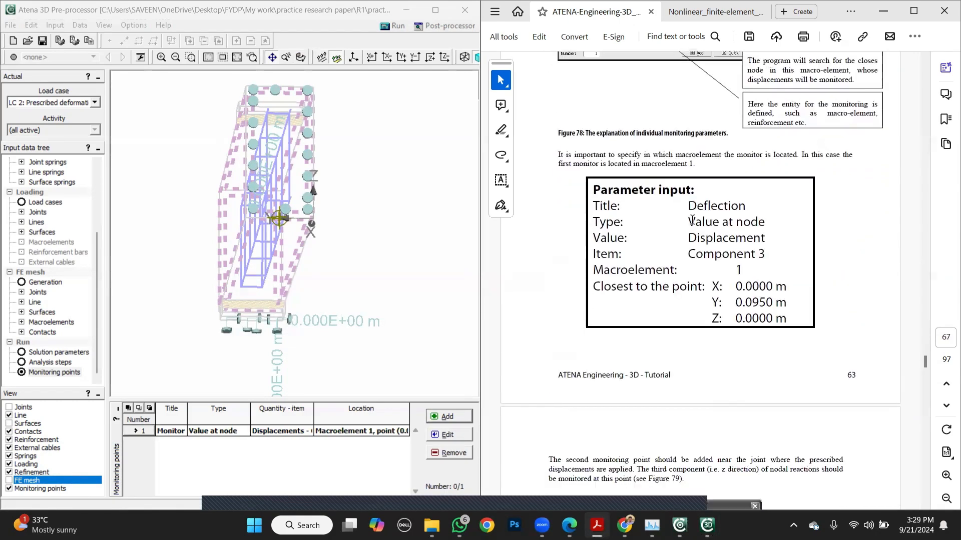
pyautogui.scroll(-2, 688, 229)
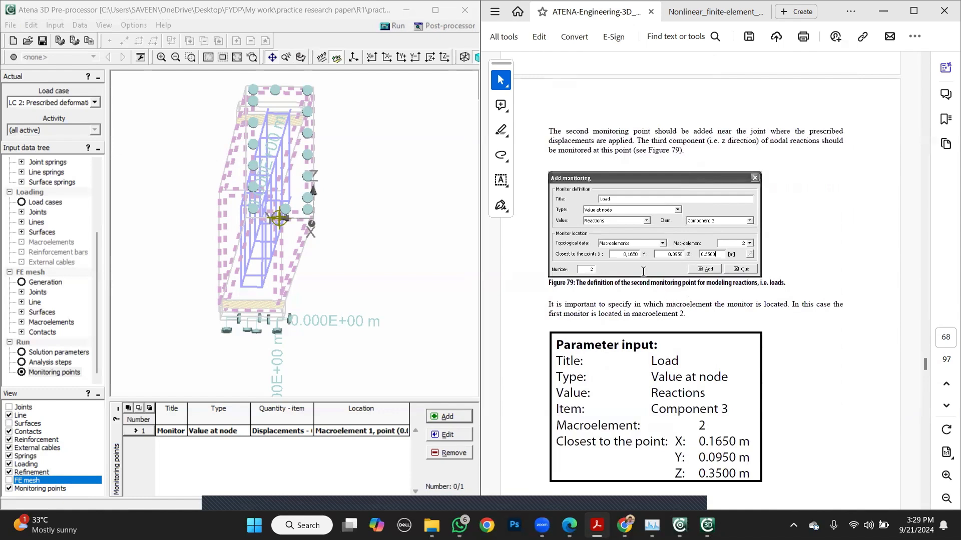
pyautogui.scroll(2, 643, 271)
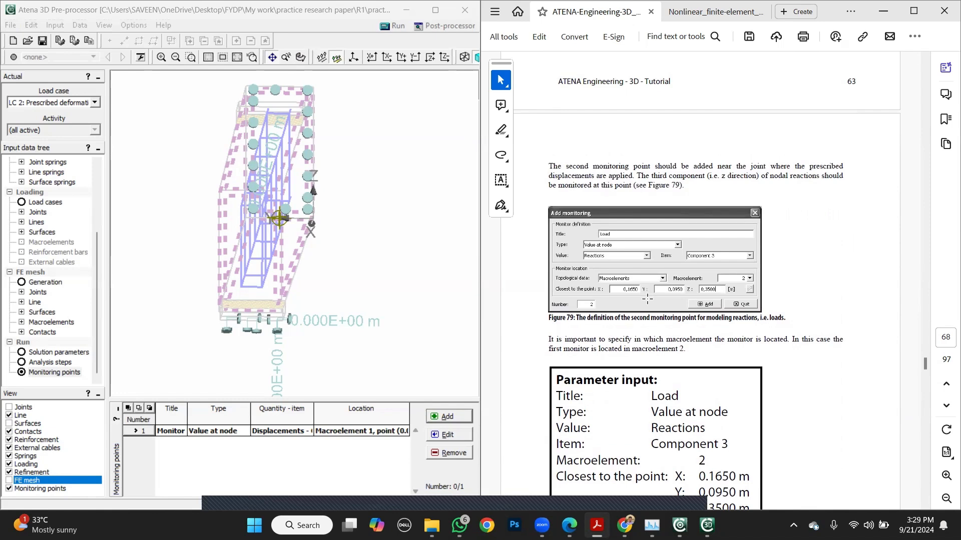
pyautogui.scroll(-5, 650, 305)
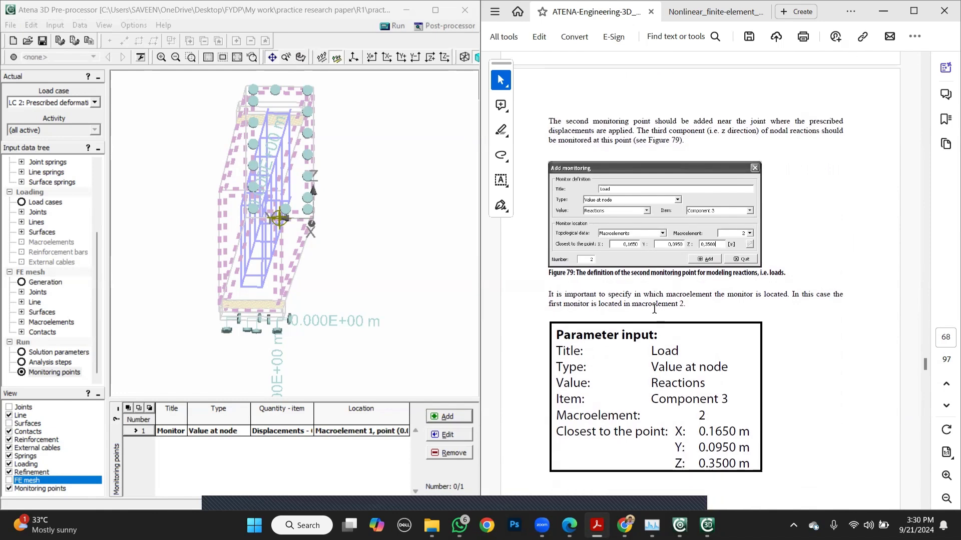
pyautogui.scroll(-5, 653, 309)
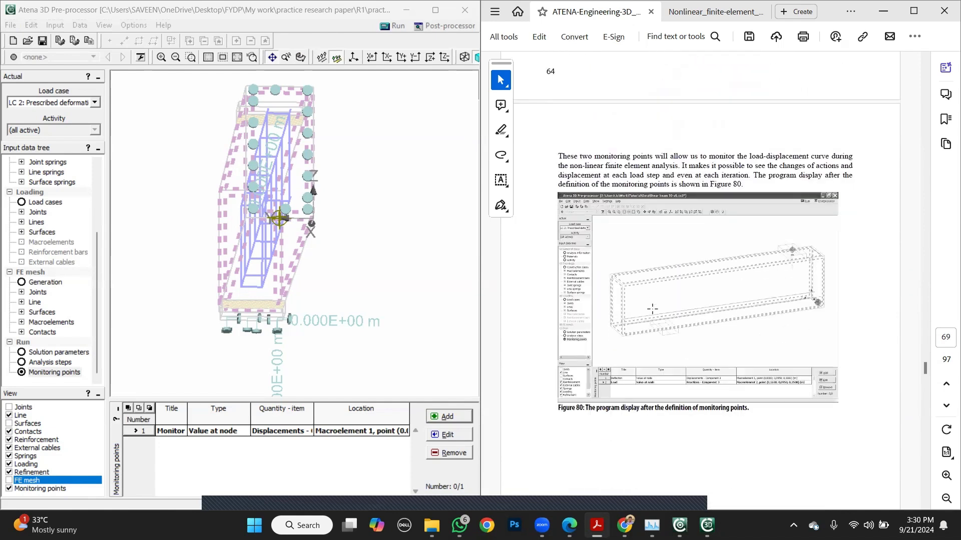
pyautogui.scroll(5, 650, 309)
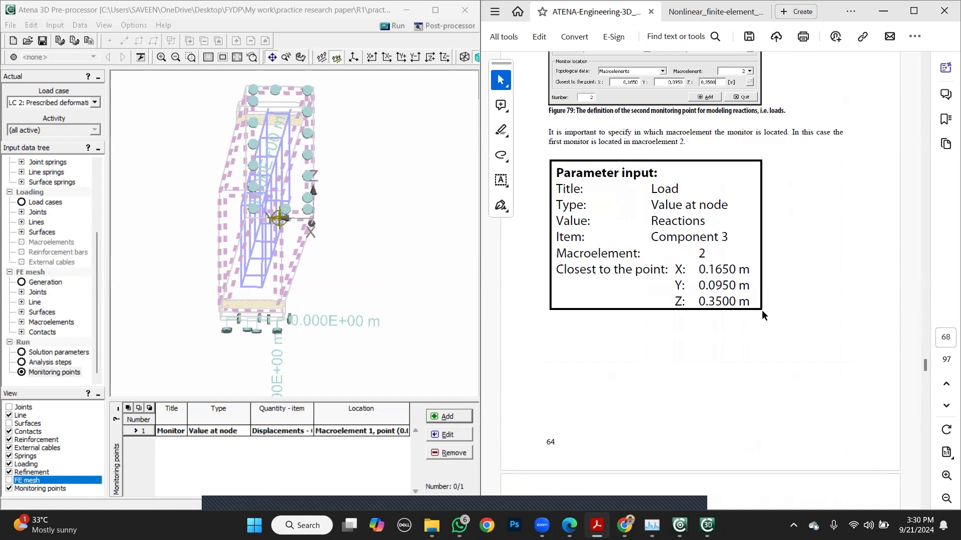
# Start a second monitor titled "load" with type Value at node, value Reactions and item Component 3
pyautogui.click(441, 416)
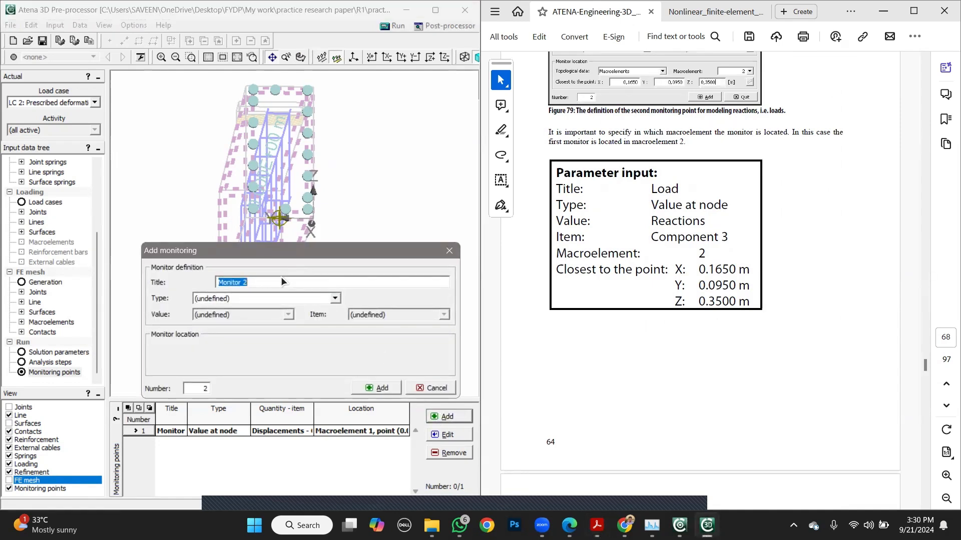
pyautogui.moveTo(277, 281); pyautogui.dragTo(188, 272)
pyautogui.write('load')
pyautogui.click(222, 300)
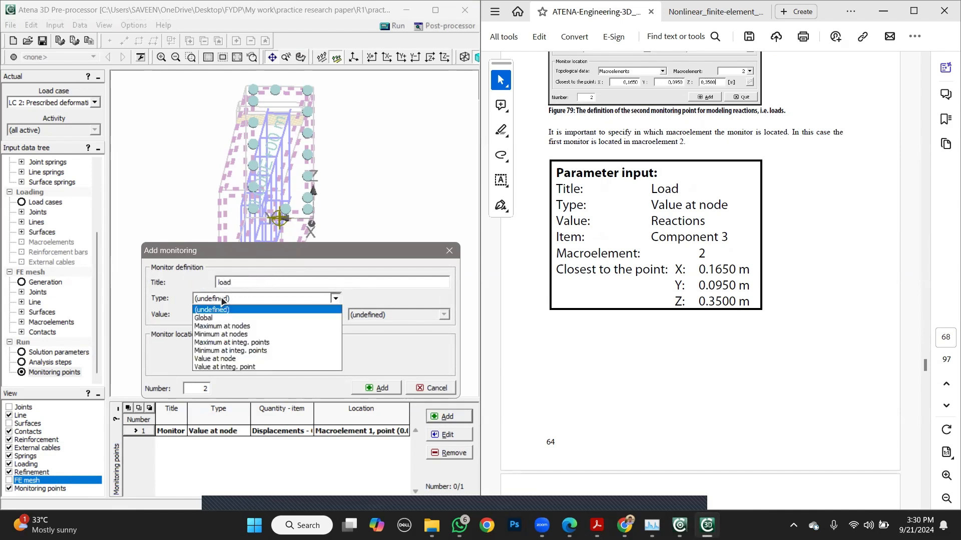
pyautogui.click(233, 359)
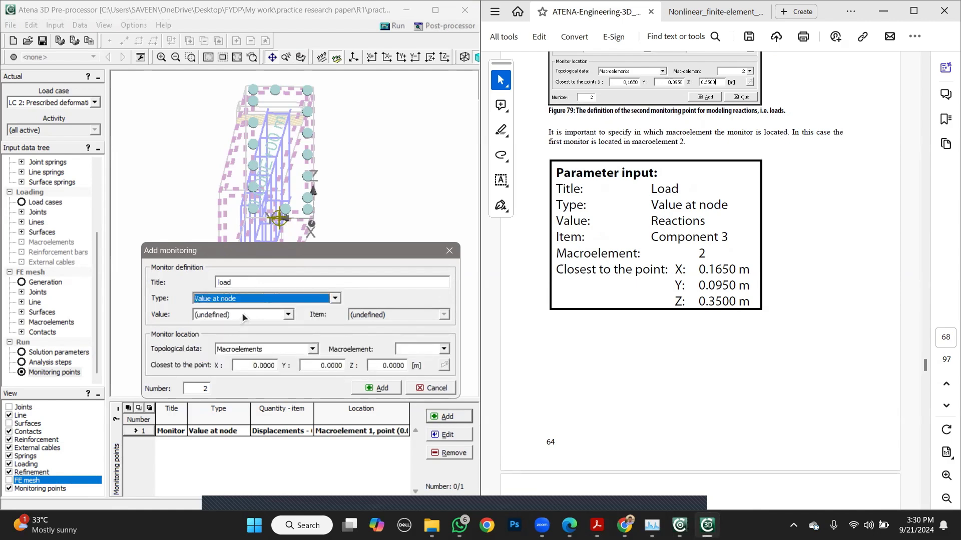
pyautogui.click(242, 314)
pyautogui.click(240, 350)
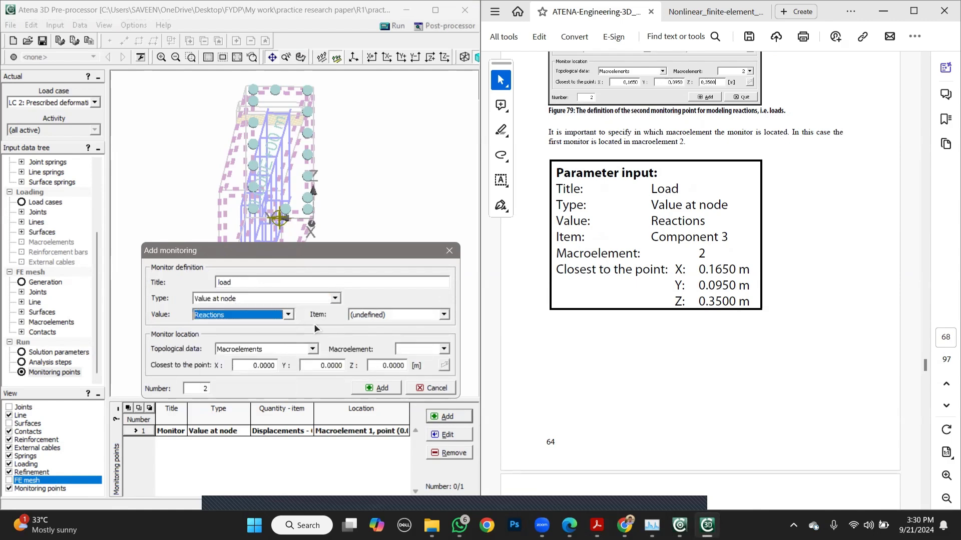
pyautogui.click(383, 314)
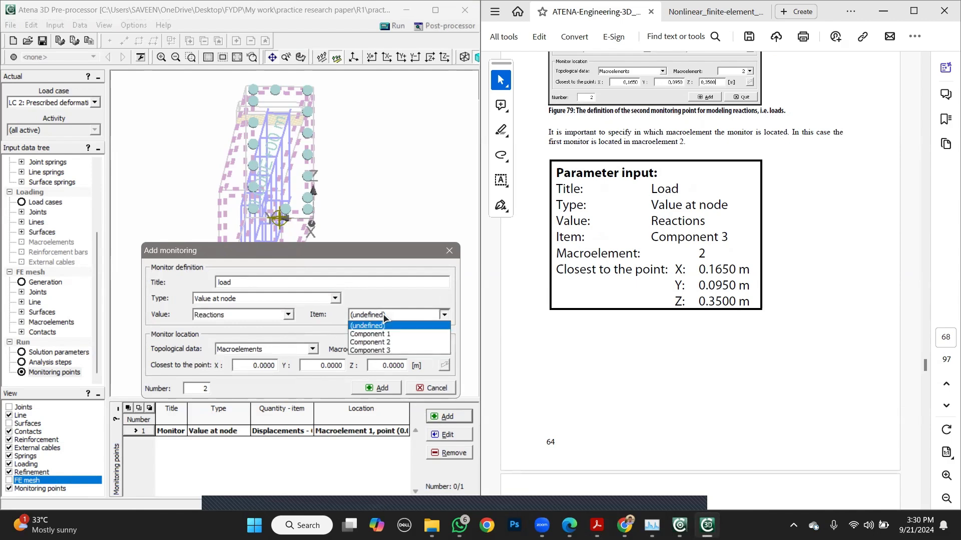
pyautogui.click(374, 349)
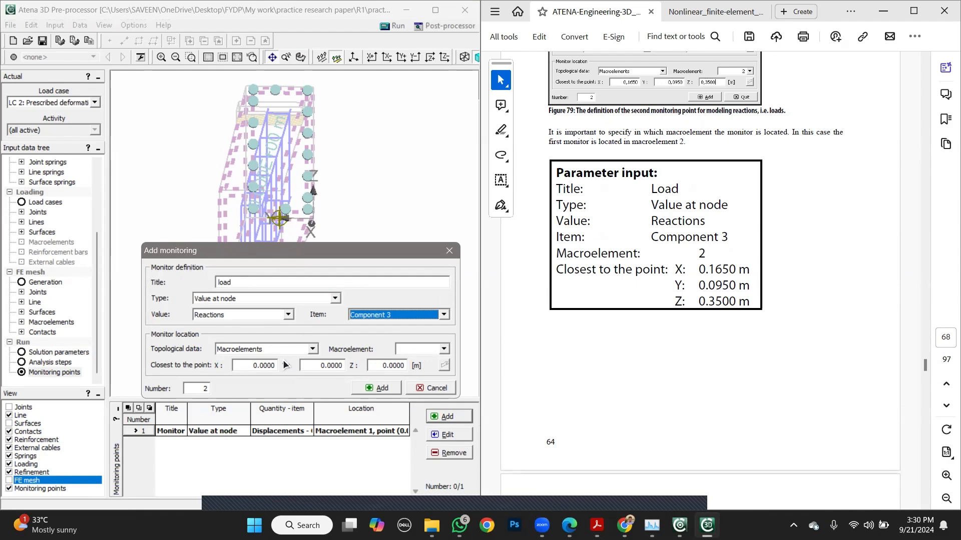
# Set the load monitor's closest point to X 0.333, Y 0.075 and Z 0.33 m
pyautogui.click(265, 365)
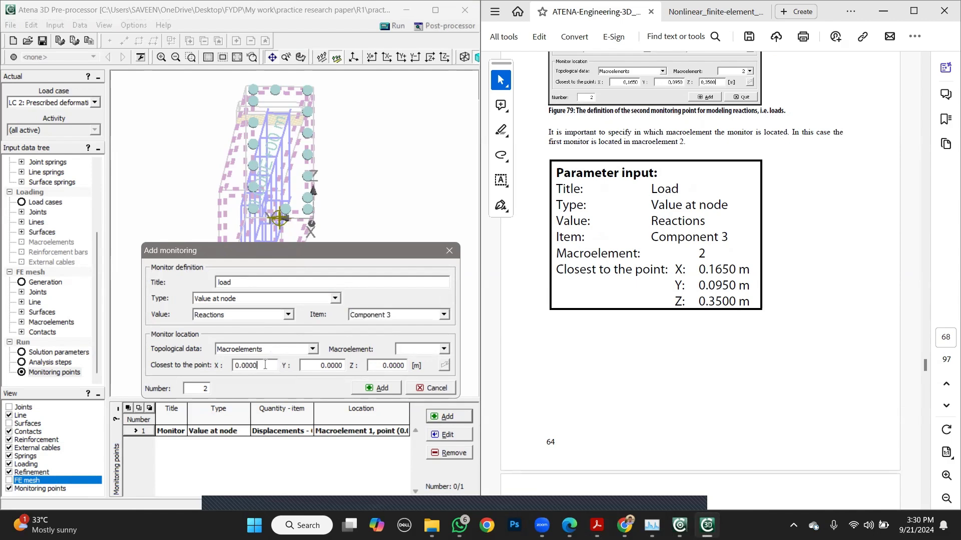
pyautogui.moveTo(265, 365); pyautogui.dragTo(240, 366)
pyautogui.write('333')
pyautogui.click(335, 366)
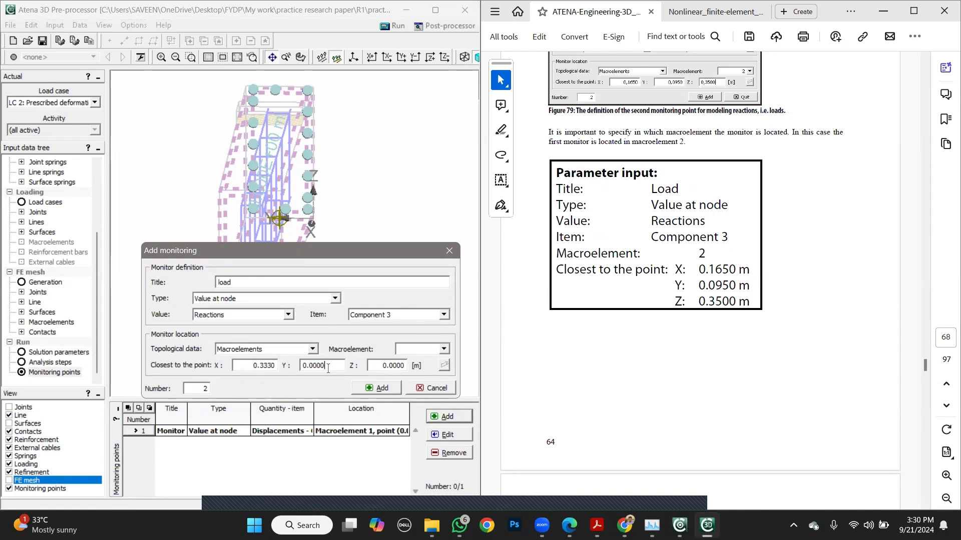
pyautogui.moveTo(328, 368); pyautogui.dragTo(308, 367)
pyautogui.write('075')
pyautogui.moveTo(395, 366); pyautogui.dragTo(377, 366)
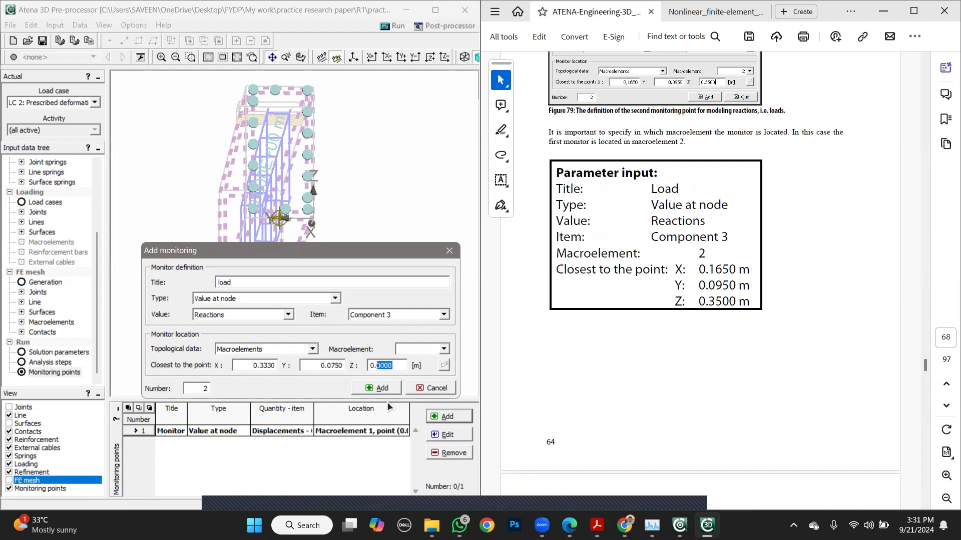
pyautogui.write('33')
# Assign the load monitor to macroelement 1, add it to the monitoring points and close the dialog
pyautogui.click(382, 388)
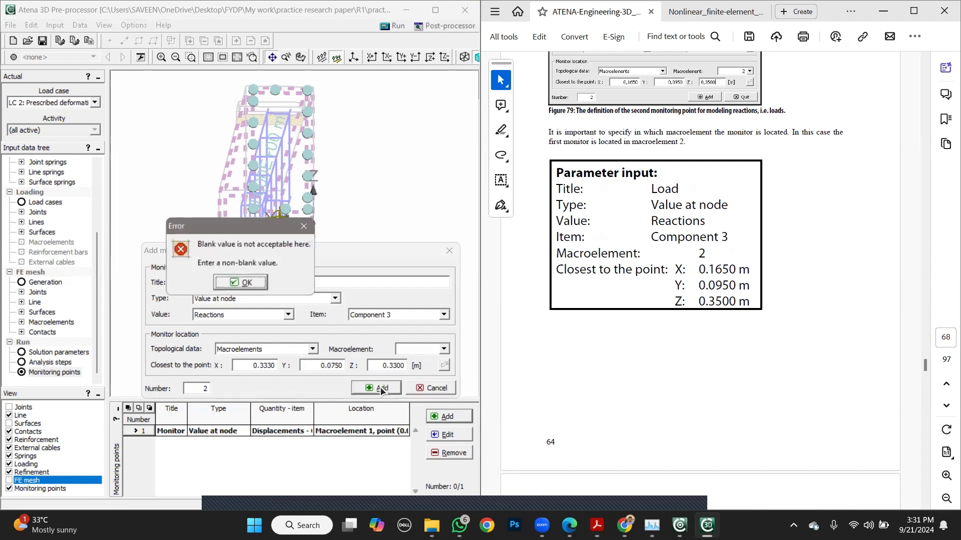
pyautogui.click(262, 283)
pyautogui.click(401, 350)
pyautogui.write('1')
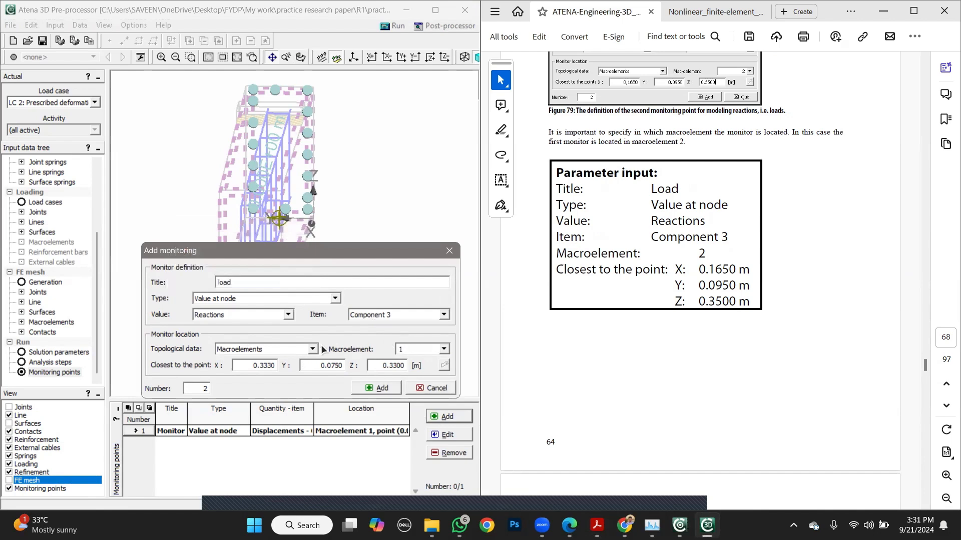
pyautogui.click(384, 387)
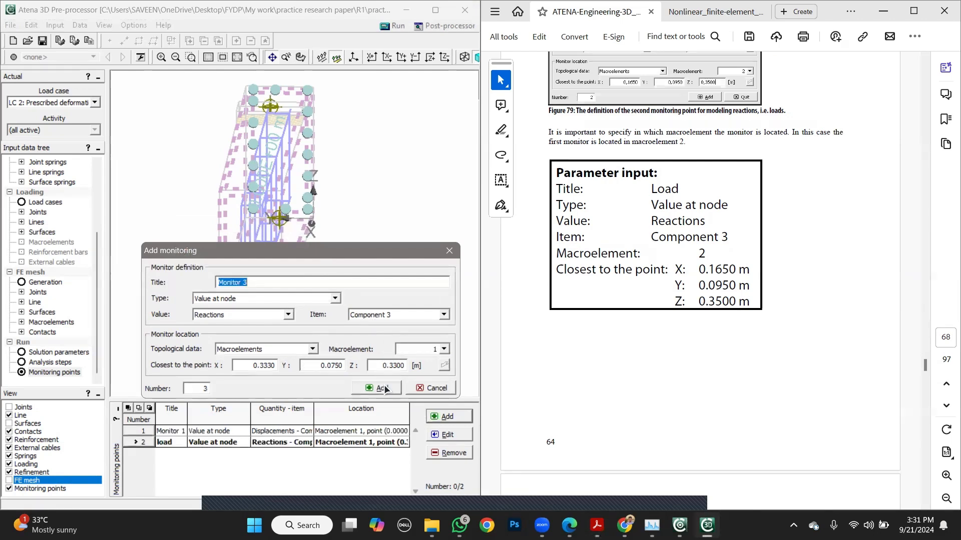
pyautogui.click(434, 388)
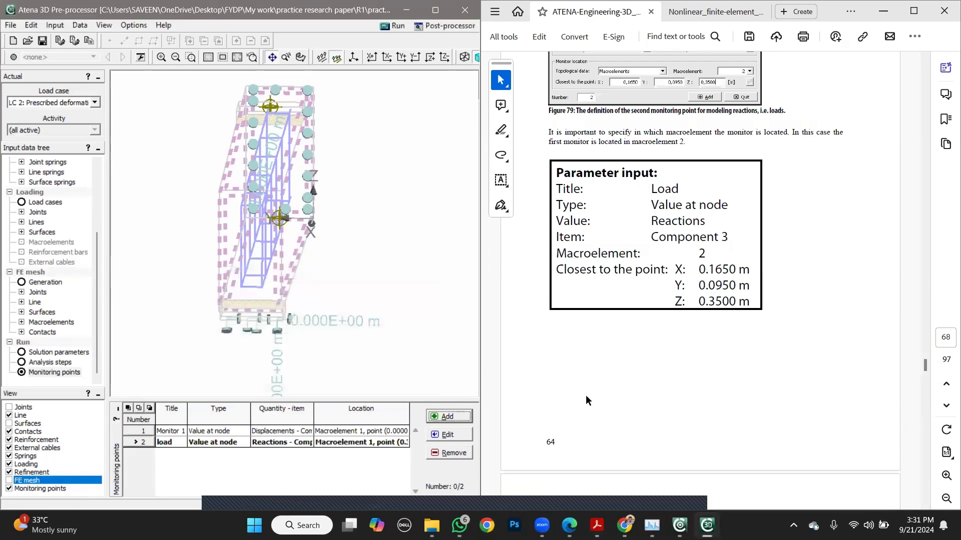
# Review the tutorial from the load monitor's parameters to chapter 4, FE Non-linear Analysis, and return to the first monitor's parameter input
pyautogui.click(609, 413)
pyautogui.scroll(-5, 606, 402)
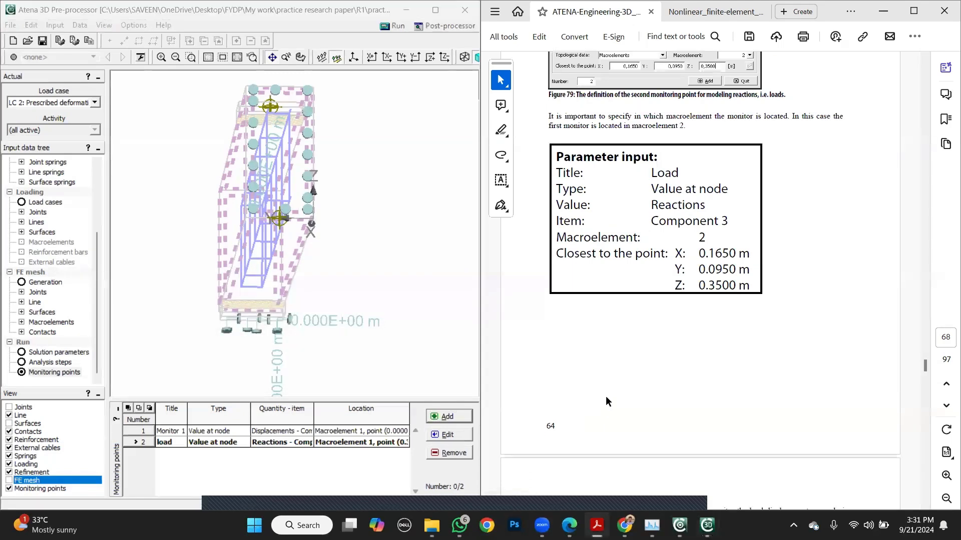
pyautogui.scroll(-12, 606, 398)
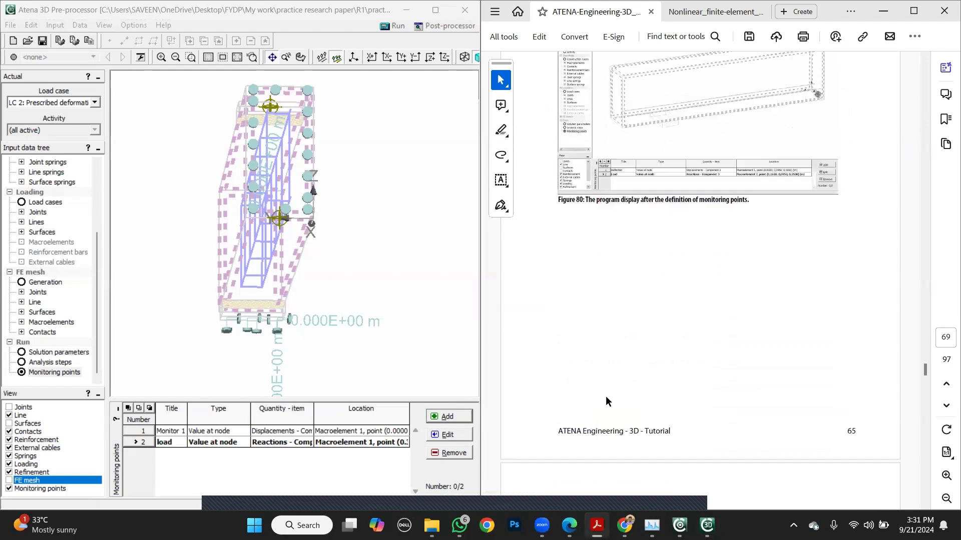
pyautogui.scroll(-10, 606, 397)
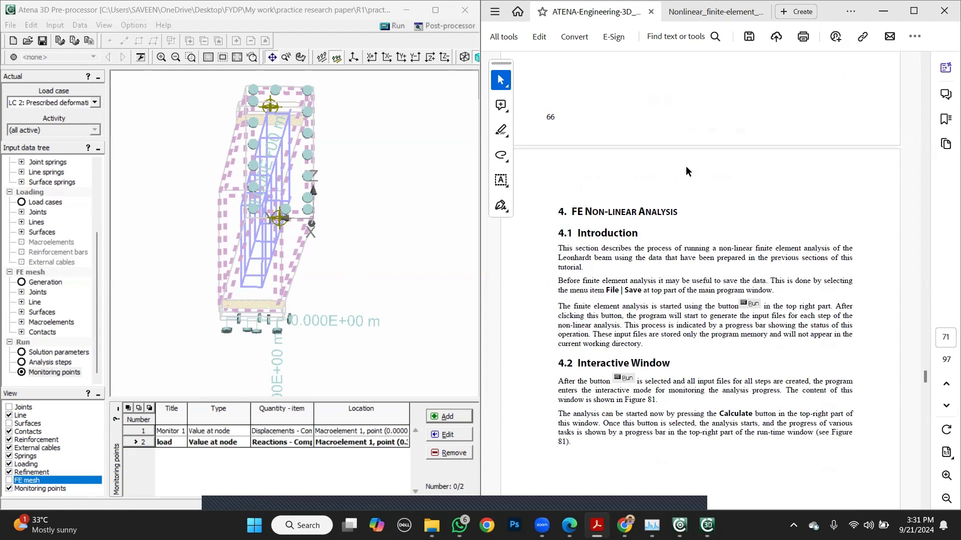
pyautogui.scroll(5, 685, 168)
pyautogui.scroll(20, 685, 165)
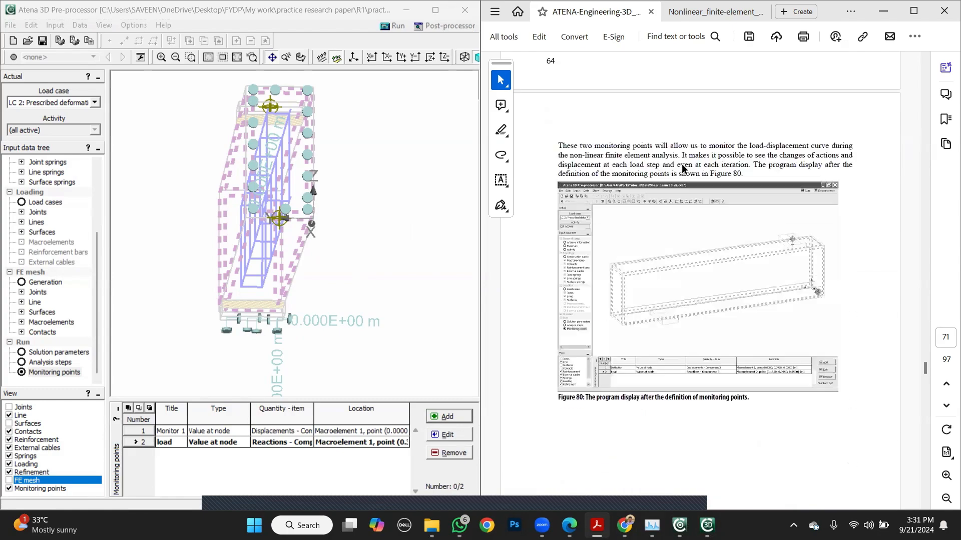
pyautogui.scroll(12, 679, 164)
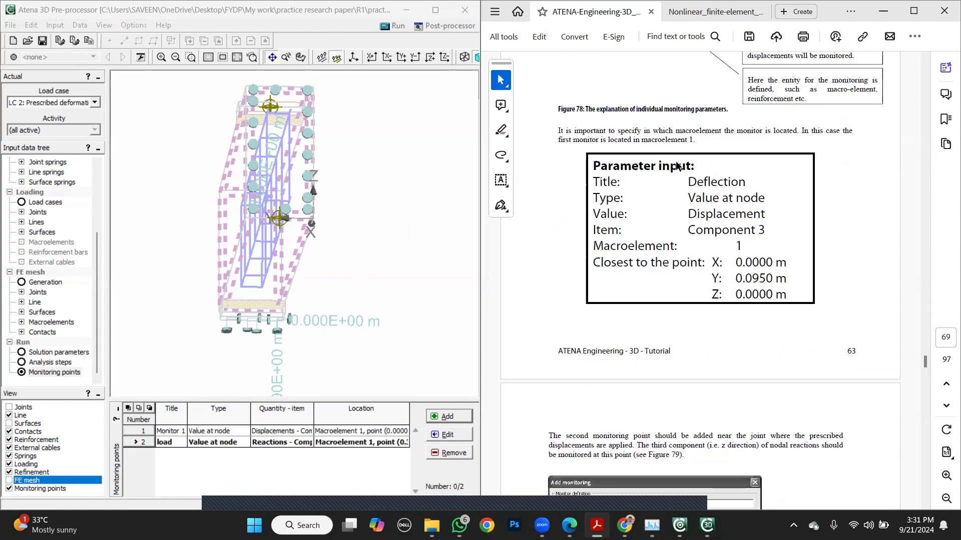
# Change the title of the first monitoring point to "deflection", keeping its other settings
pyautogui.click(158, 432)
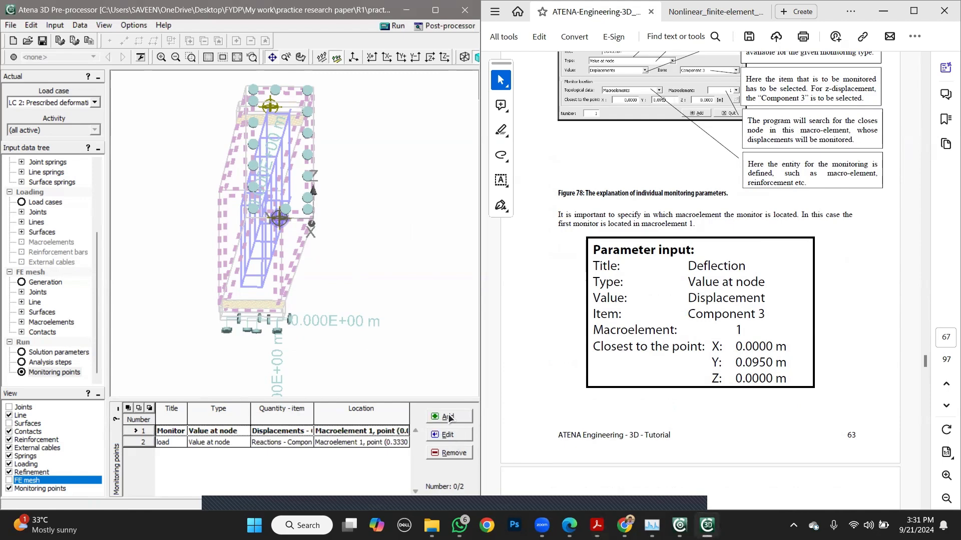
pyautogui.click(448, 434)
pyautogui.click(168, 218)
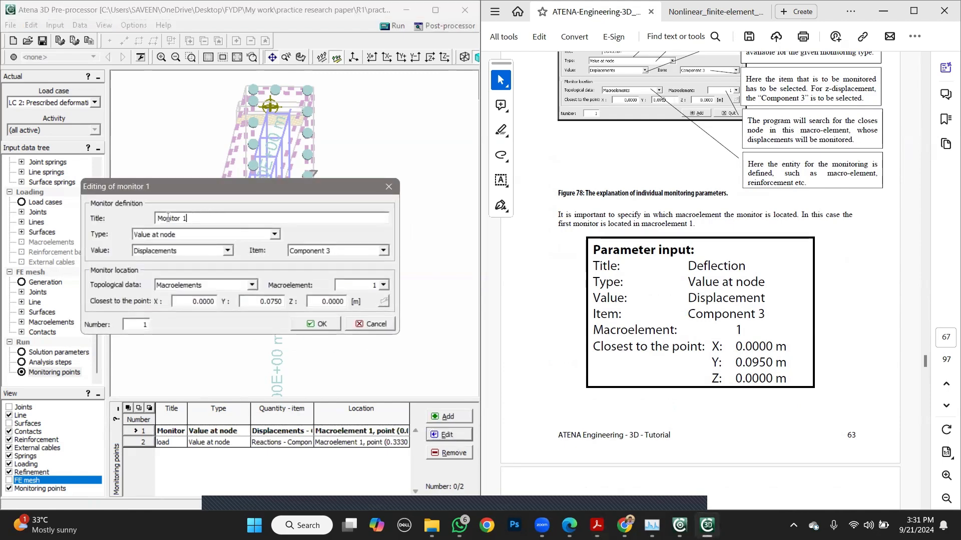
pyautogui.moveTo(168, 218); pyautogui.dragTo(143, 214)
pyautogui.write('deflection')
pyautogui.click(322, 323)
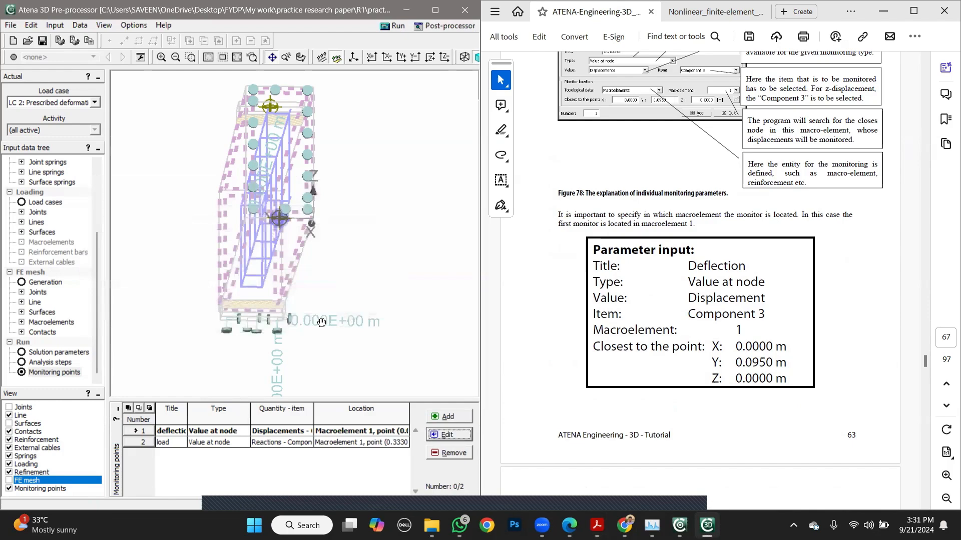
# Consult the introduction of the tutorial's chapter 4 on non-linear analysis and save the current model data
pyautogui.click(569, 415)
pyautogui.scroll(-10, 631, 451)
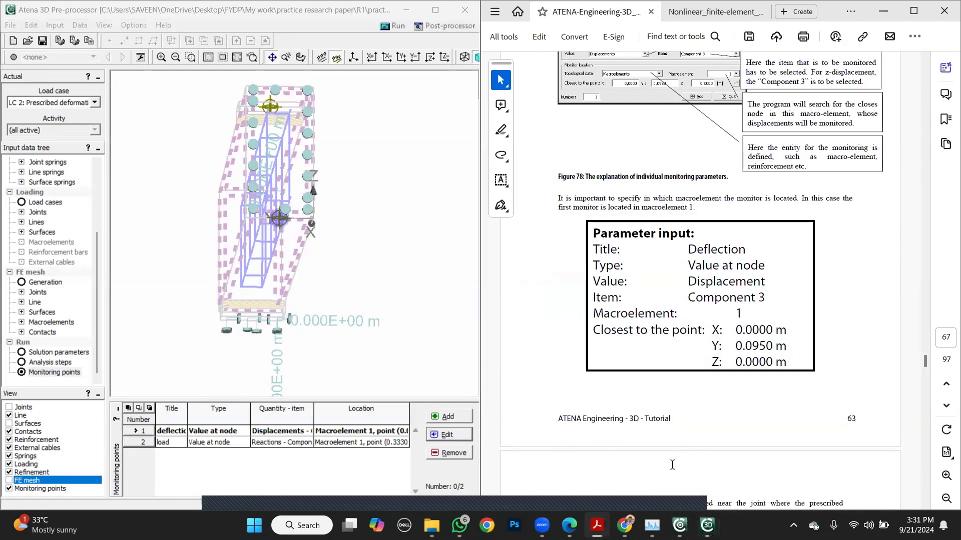
pyautogui.scroll(-12, 656, 442)
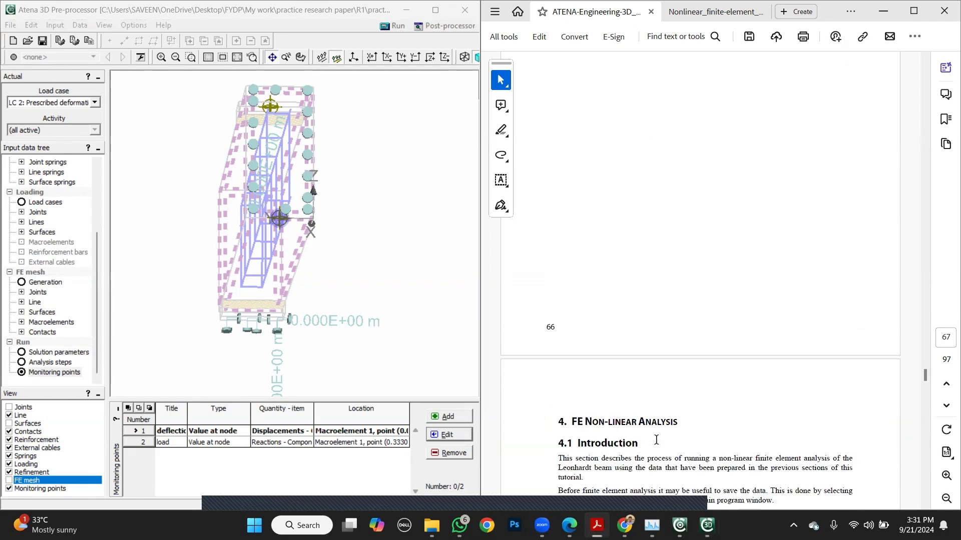
pyautogui.click(10, 25)
pyautogui.click(32, 67)
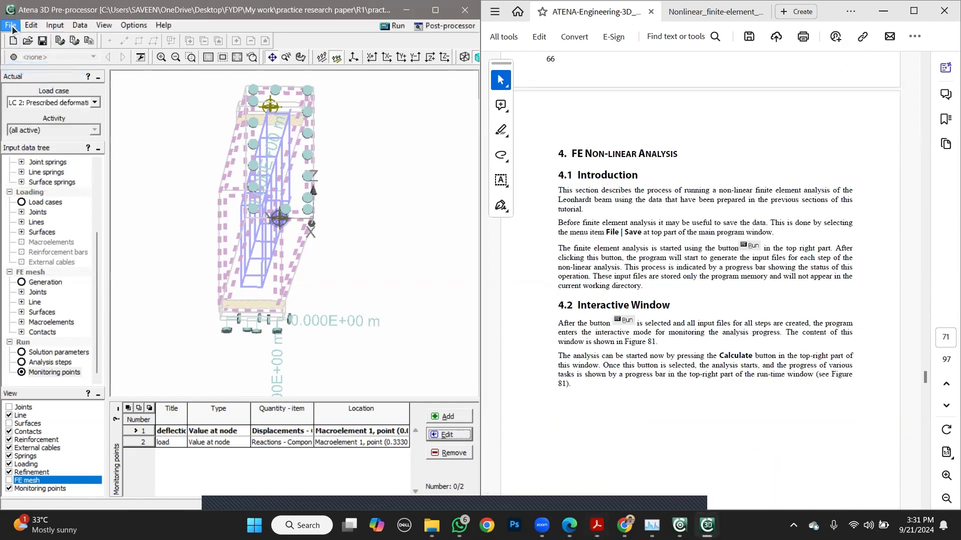
# Save the model under the file name practice 1 in the R1 folder, replacing the existing file
pyautogui.click(11, 25)
pyautogui.click(26, 80)
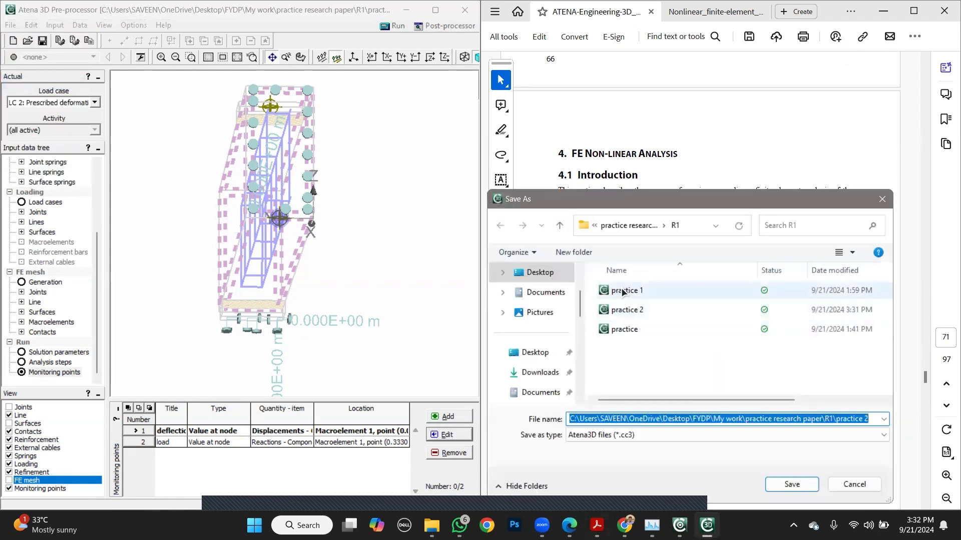
pyautogui.click(621, 288)
pyautogui.click(792, 485)
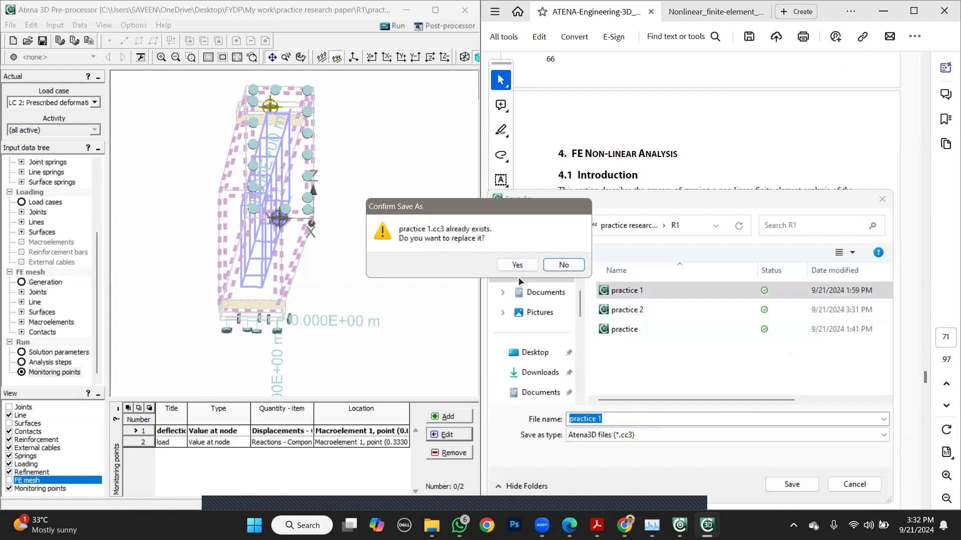
pyautogui.click(512, 263)
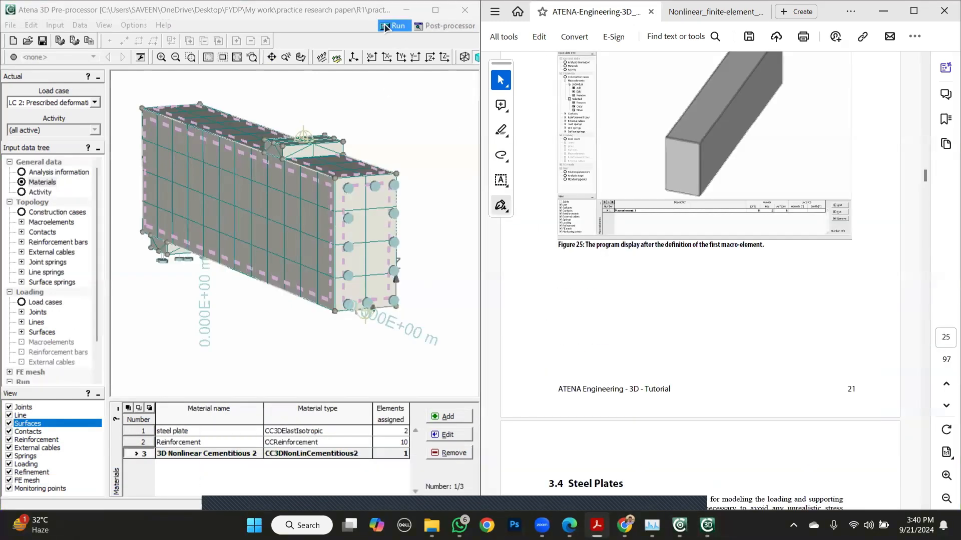
# Start the finite element analysis run and continue in DEMO mode to generate the step input files
pyautogui.click(385, 25)
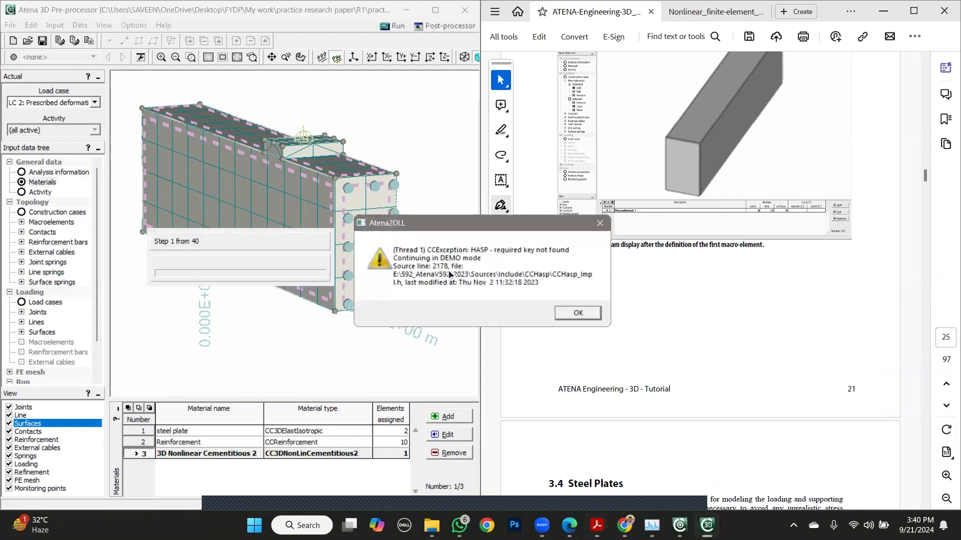
pyautogui.click(570, 311)
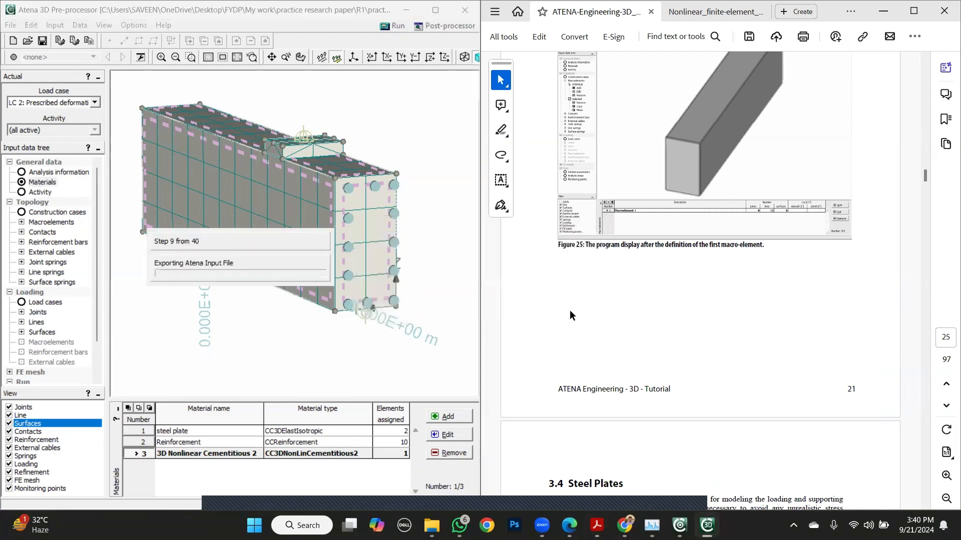